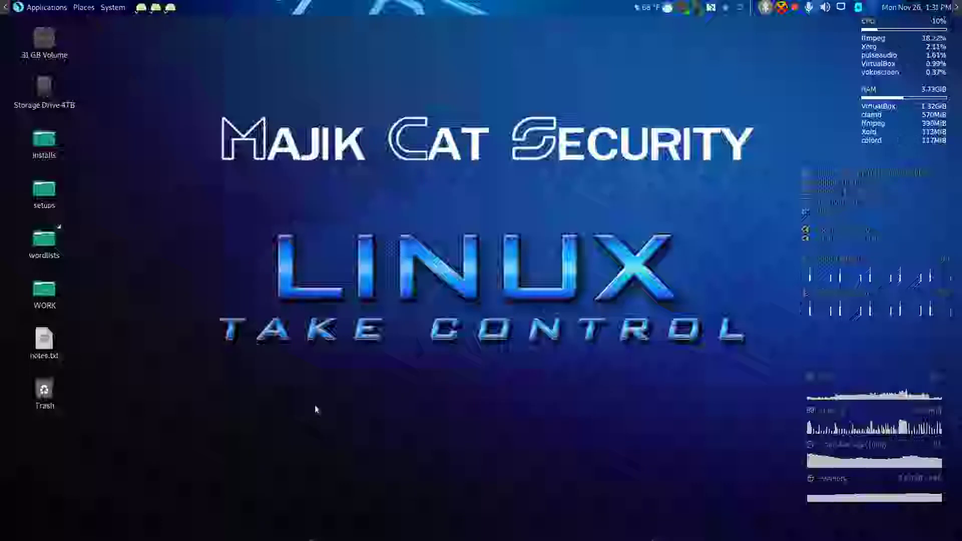
Bring up the running ParrotSec OS virtual machine in VirtualBox and shift its window slightly on the desktop.
{"action": "mouse_move", "coordinate": [351, 530]}
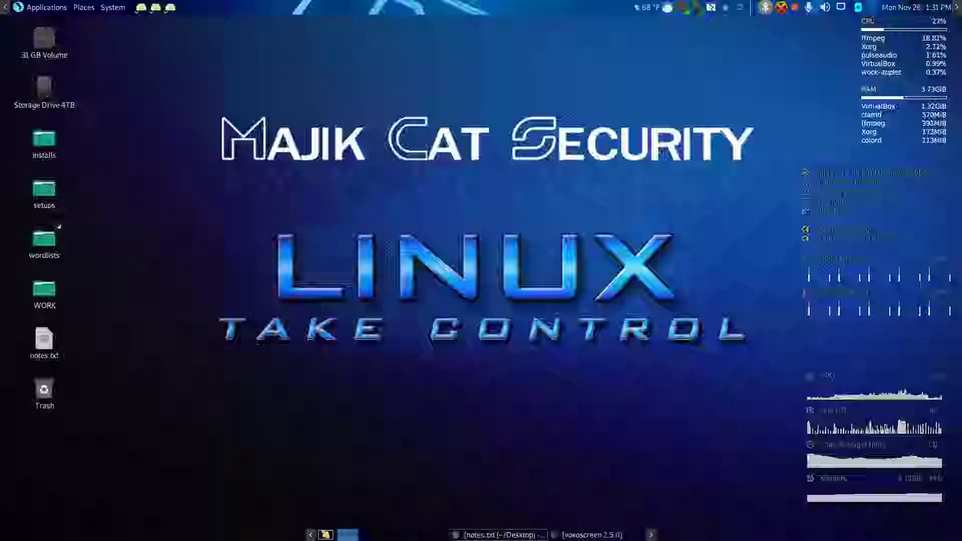
{"action": "mouse_move", "coordinate": [321, 540]}
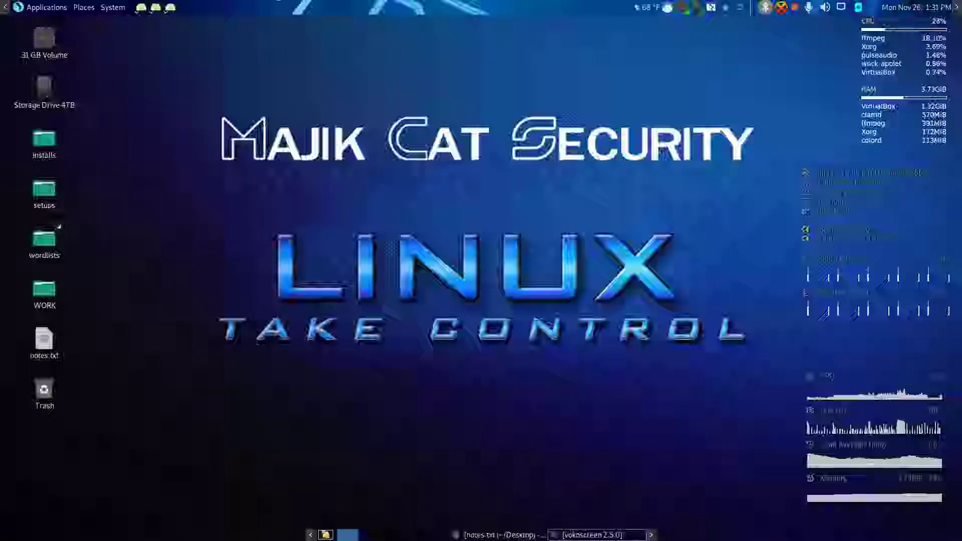
{"action": "left_click", "coordinate": [325, 535]}
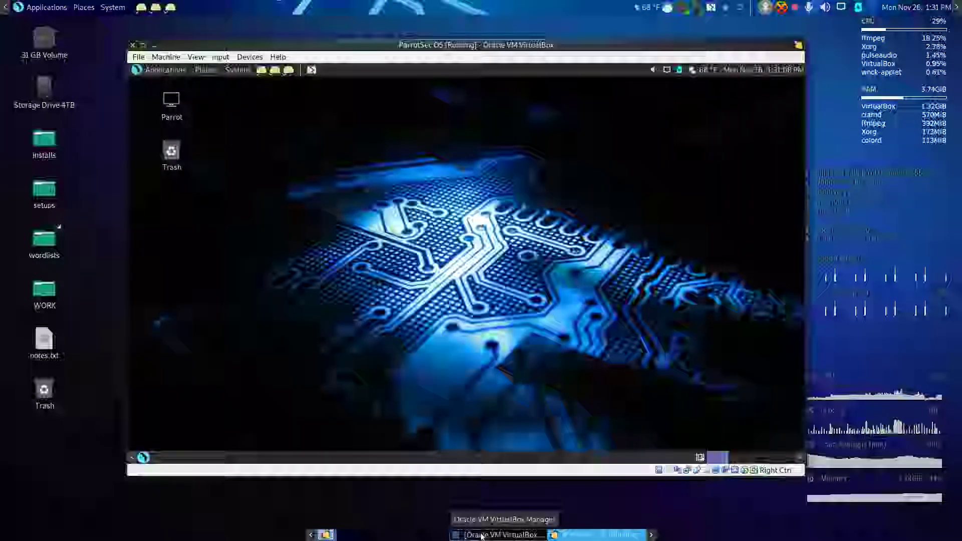
{"action": "mouse_move", "coordinate": [437, 45]}
{"action": "left_mouse_down"}
{"action": "mouse_move", "coordinate": [449, 67]}
{"action": "mouse_move", "coordinate": [449, 47]}
{"action": "left_mouse_up"}
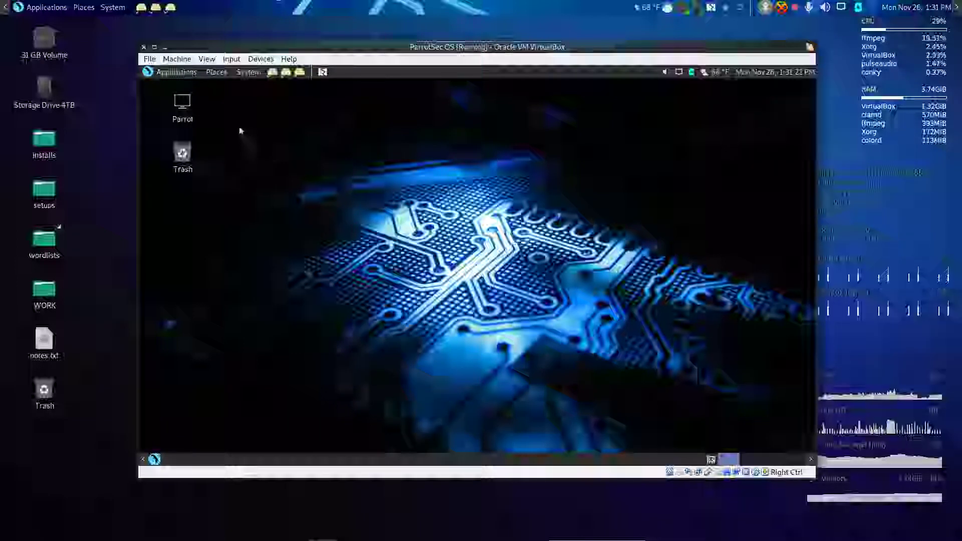
Launch the Chromium web browser inside the virtual machine.
{"action": "left_click", "coordinate": [214, 74]}
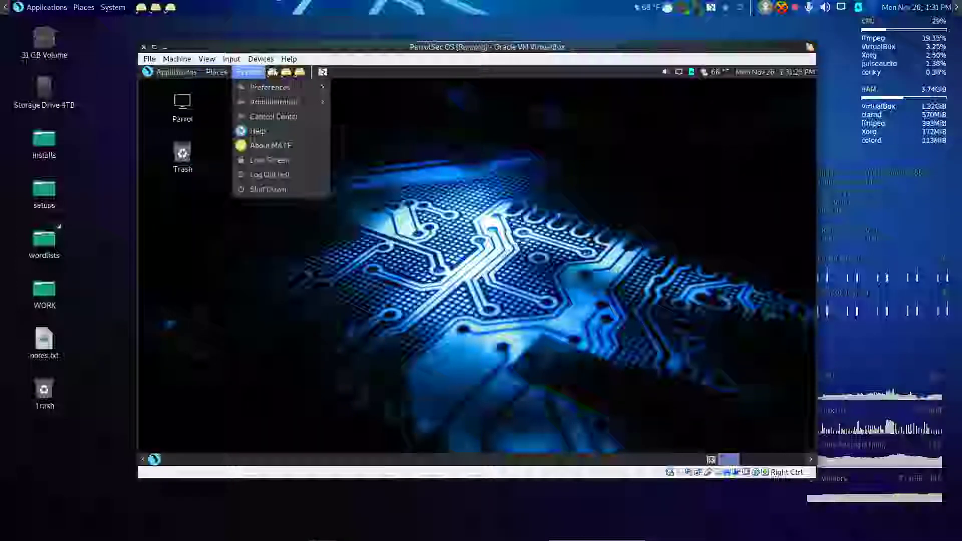
{"action": "left_click", "coordinate": [272, 72]}
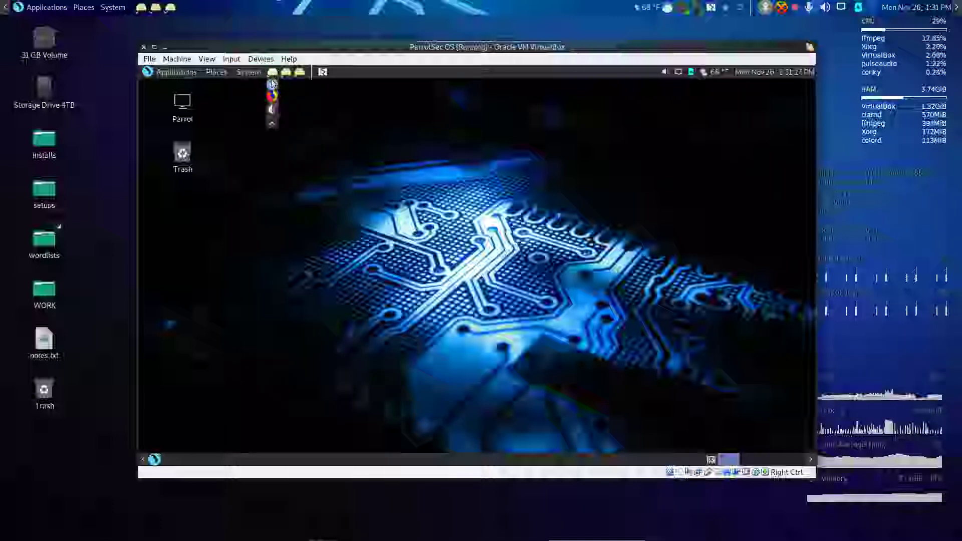
{"action": "left_click", "coordinate": [273, 82]}
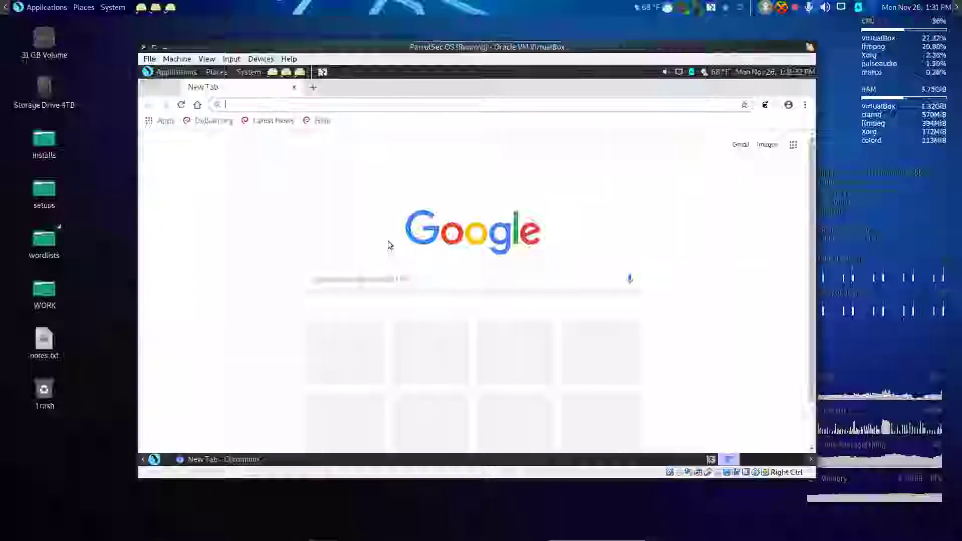
Search the web for "chrome download".
{"action": "left_click", "coordinate": [174, 72]}
{"action": "mouse_move", "coordinate": [189, 173]}
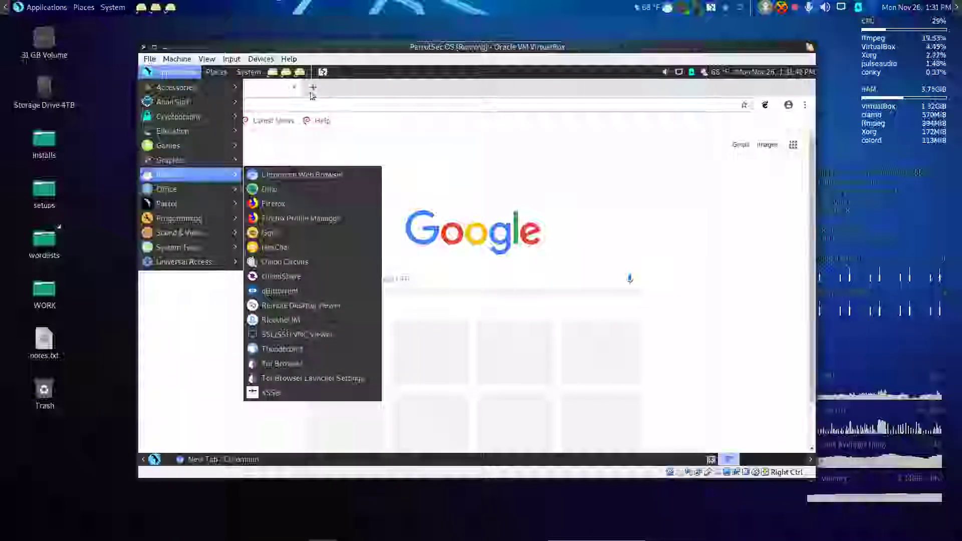
{"action": "left_click", "coordinate": [299, 105]}
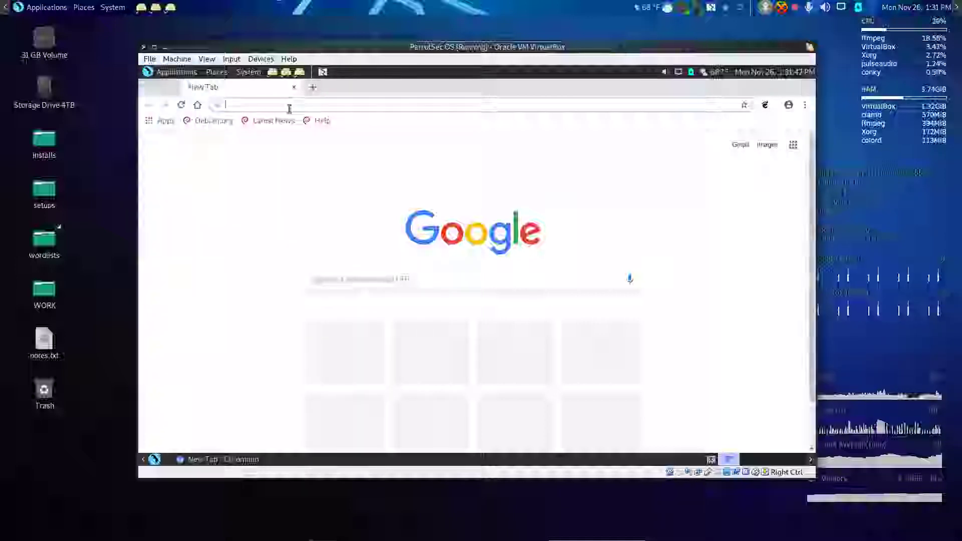
{"action": "type", "text": "chrome"}
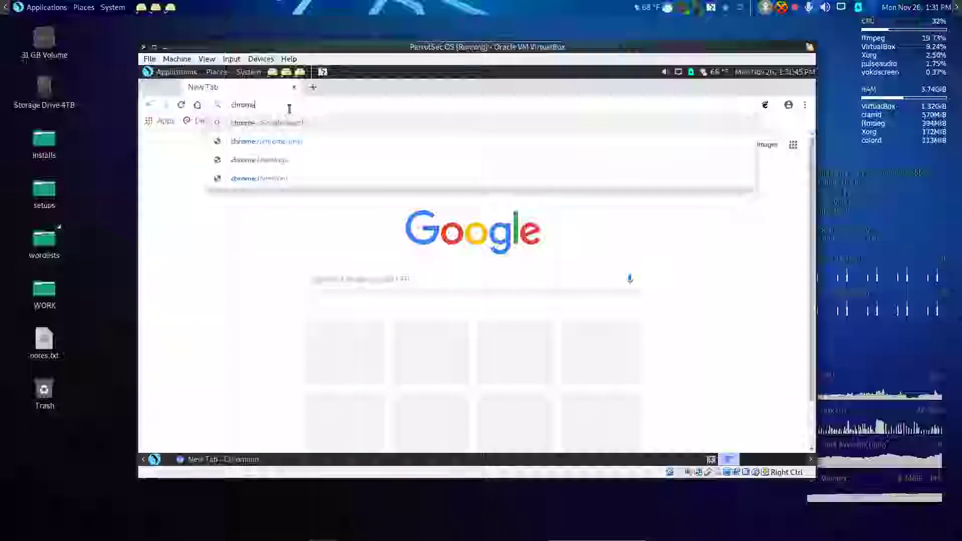
{"action": "type", "text": " download"}
{"action": "key", "text": "Return"}
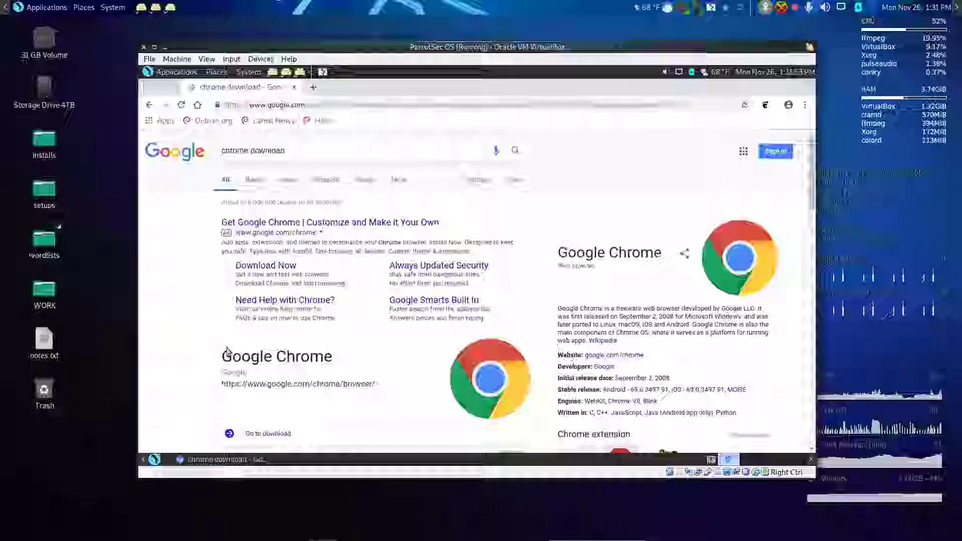
Download the 64 bit .deb package of Google Chrome for Debian/Ubuntu from Google's site and close the browser.
{"action": "scroll", "coordinate": [227, 351], "scroll_direction": "down", "scroll_amount": 1}
{"action": "left_click", "coordinate": [274, 408]}
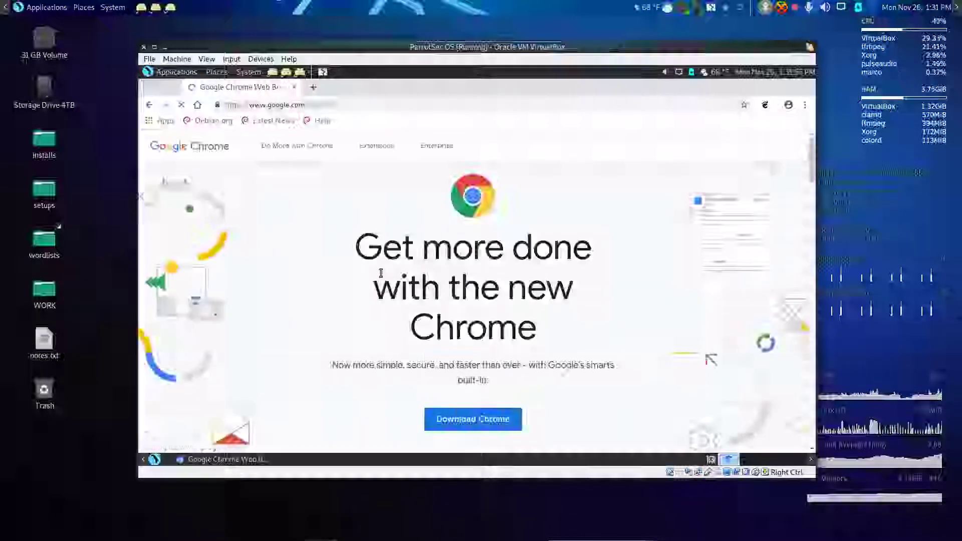
{"action": "scroll", "coordinate": [369, 278], "scroll_direction": "down", "scroll_amount": 2}
{"action": "left_click", "coordinate": [459, 365]}
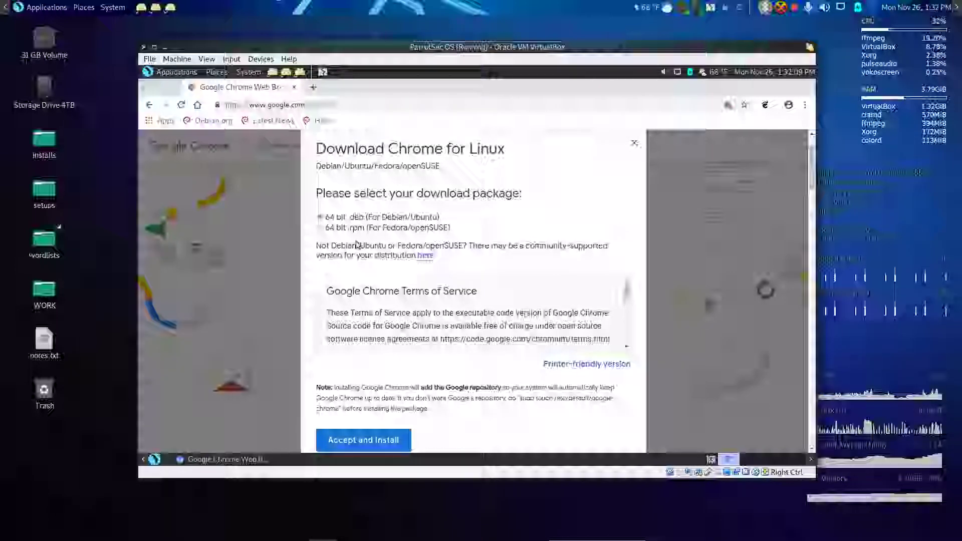
{"action": "left_click", "coordinate": [365, 440]}
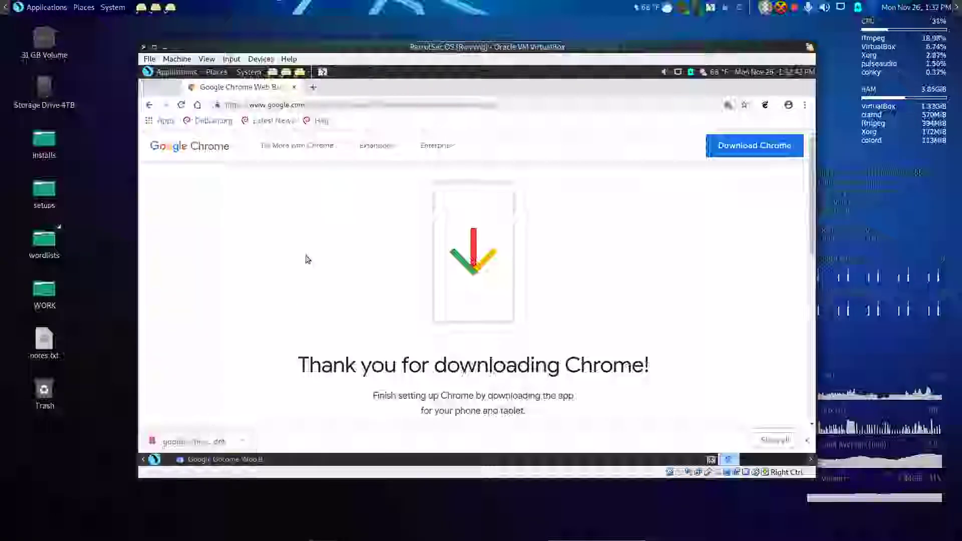
{"action": "left_click", "coordinate": [157, 89]}
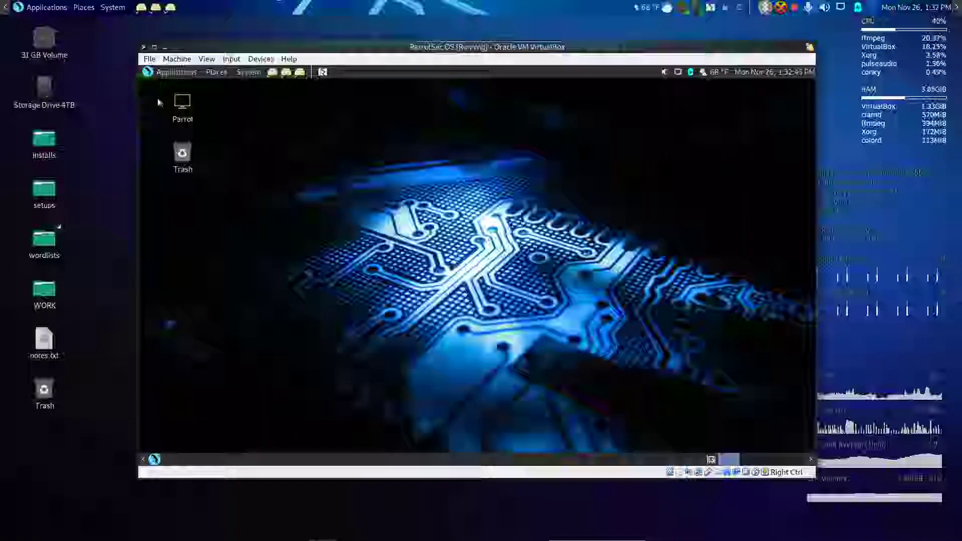
Launch the GDebi Package Installer from the virtual machine's system tools.
{"action": "left_click", "coordinate": [163, 74]}
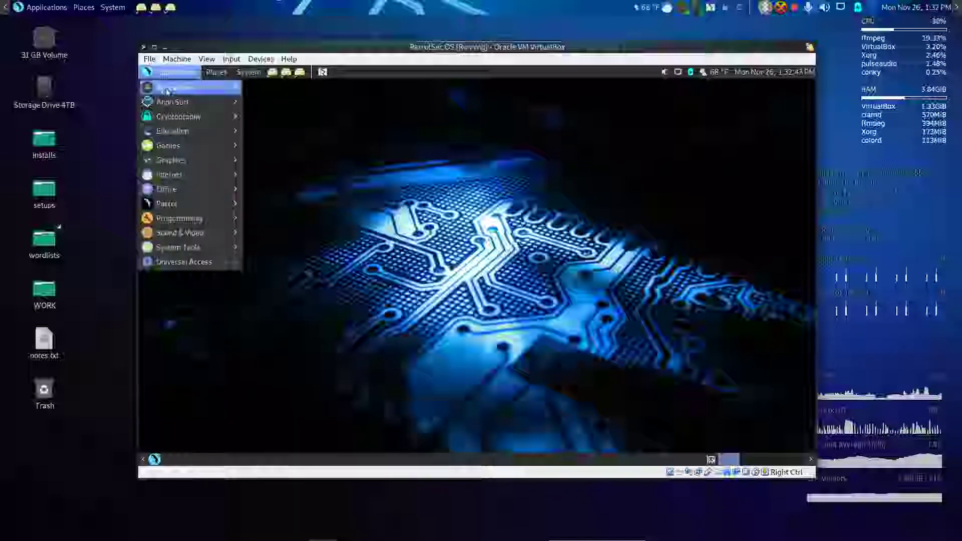
{"action": "mouse_move", "coordinate": [174, 91]}
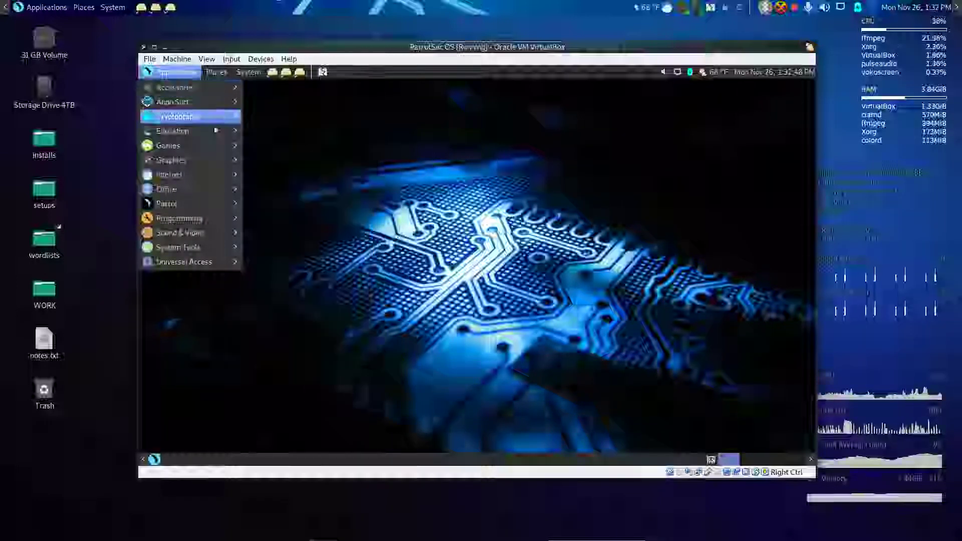
{"action": "mouse_move", "coordinate": [218, 250]}
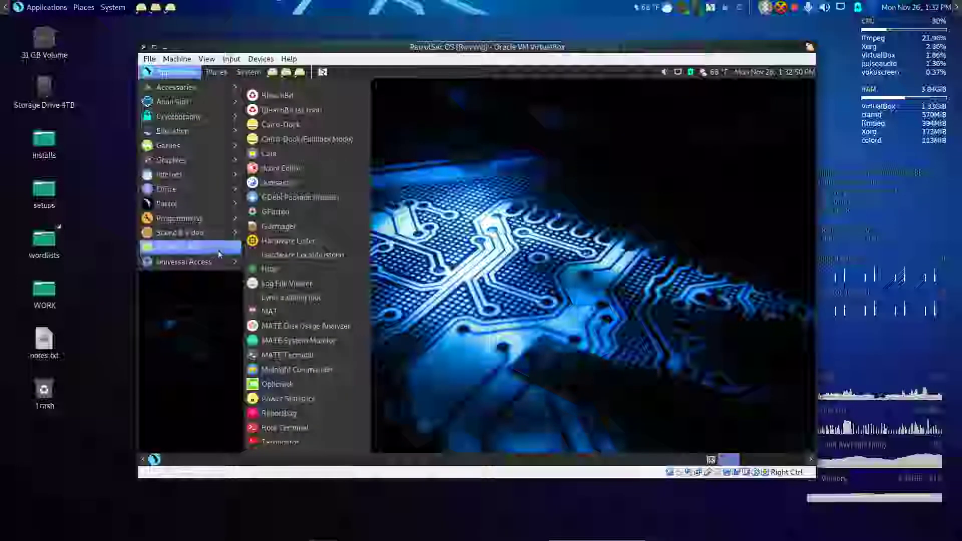
{"action": "left_click", "coordinate": [273, 197]}
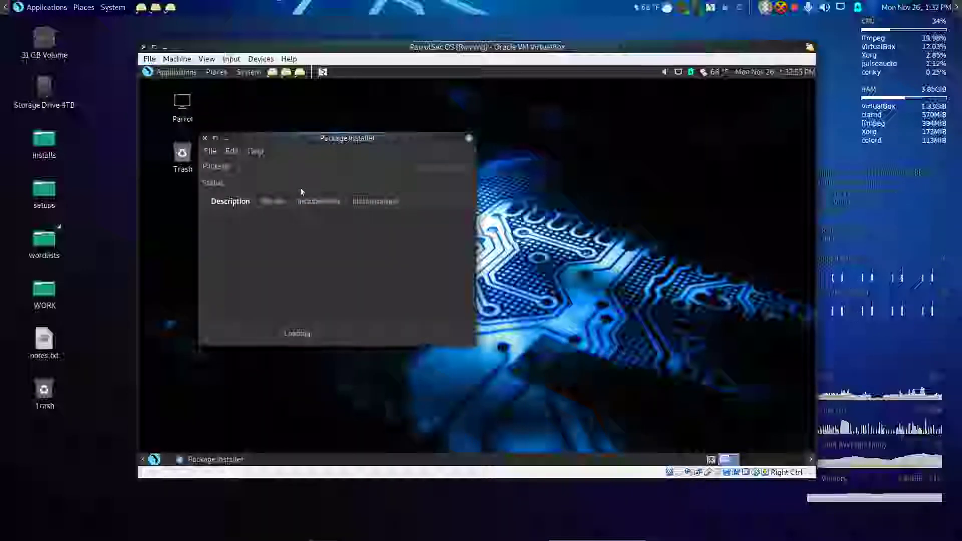
Load google-chrome-stable_current_amd64.deb from the Downloads folder into the package installer.
{"action": "left_click", "coordinate": [209, 151]}
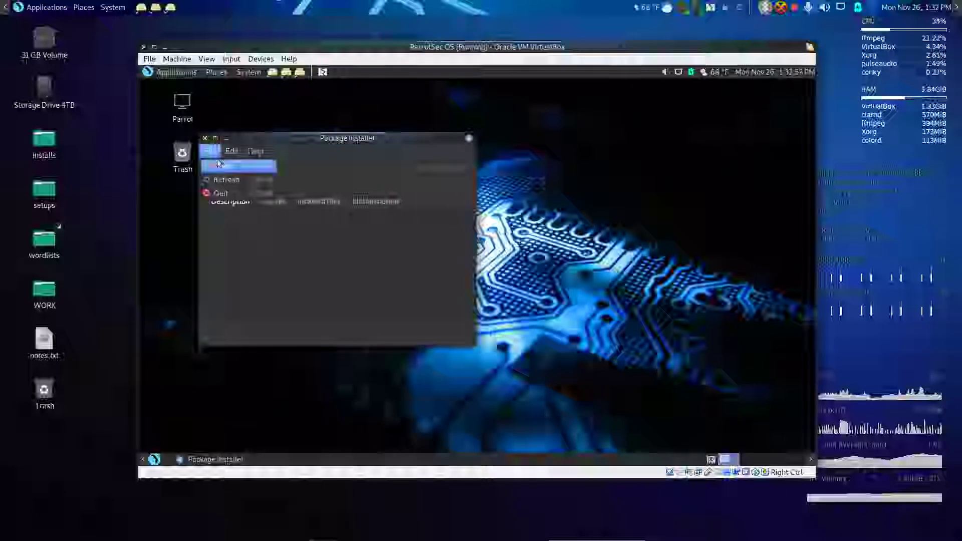
{"action": "left_click", "coordinate": [219, 165]}
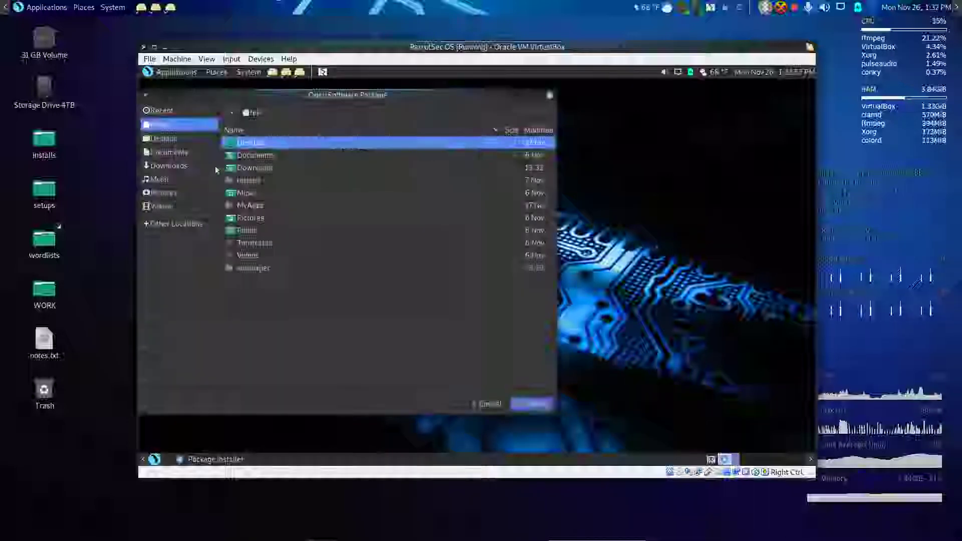
{"action": "double_click", "coordinate": [241, 168]}
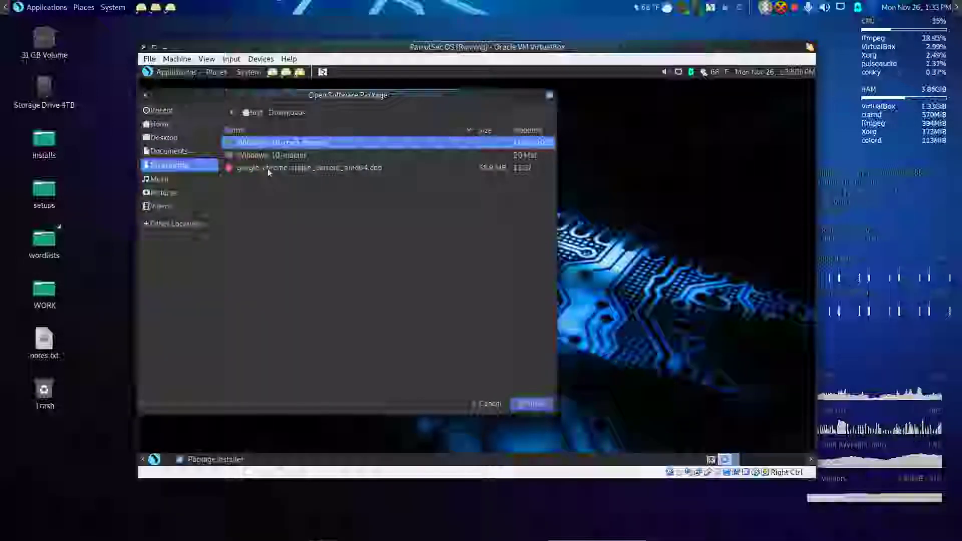
{"action": "left_click", "coordinate": [290, 170]}
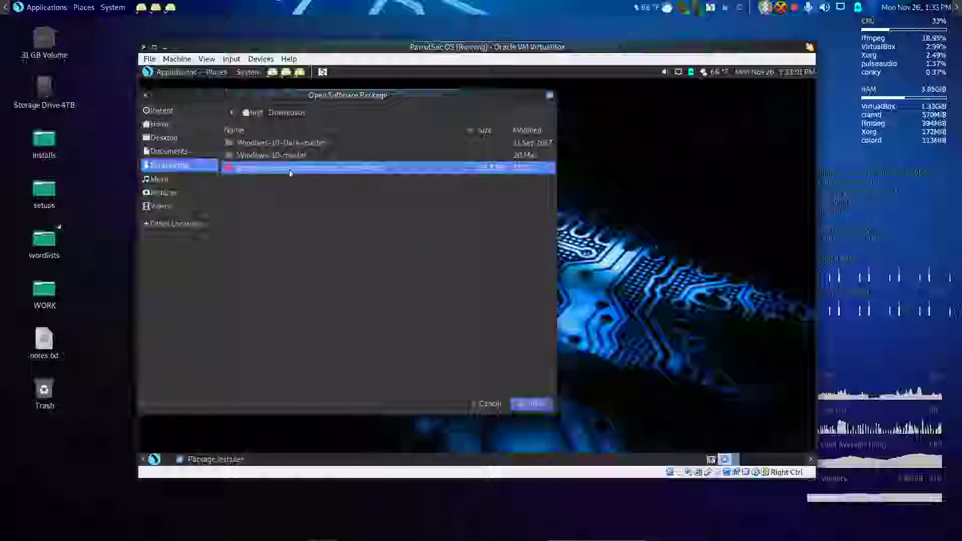
{"action": "left_click", "coordinate": [529, 403]}
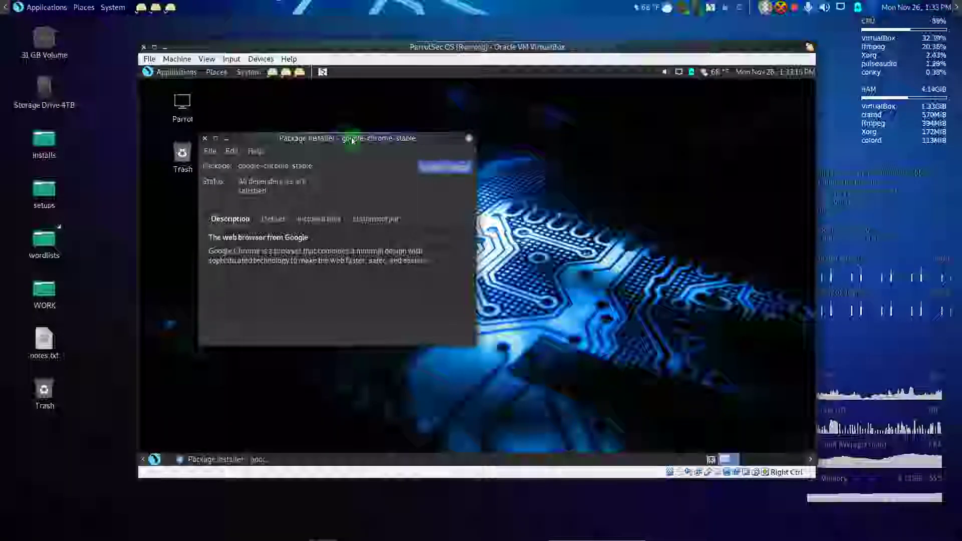
Install the google-chrome-stable package, authorising it with the account password, and close the package installer.
{"action": "left_click_drag", "start_coordinate": [352, 141], "coordinate": [394, 132]}
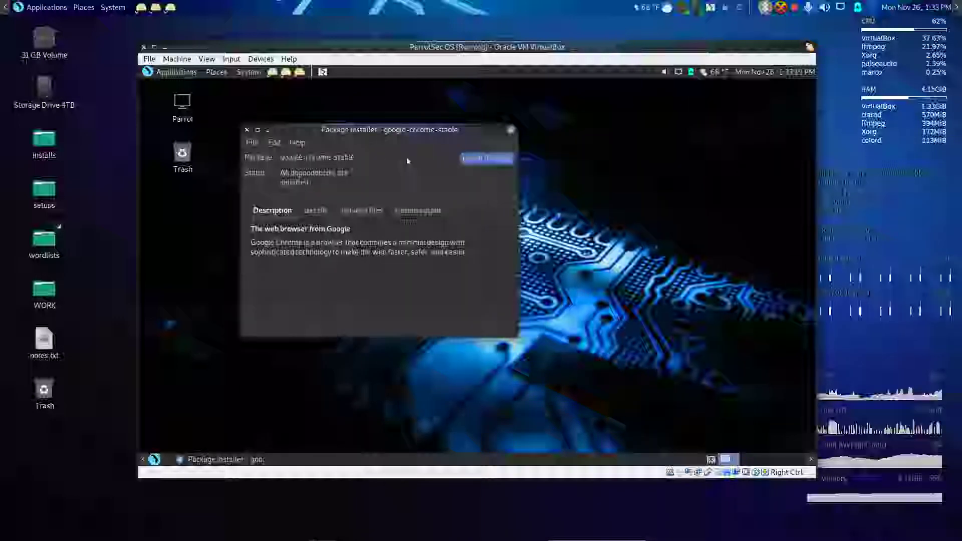
{"action": "left_click", "coordinate": [478, 158]}
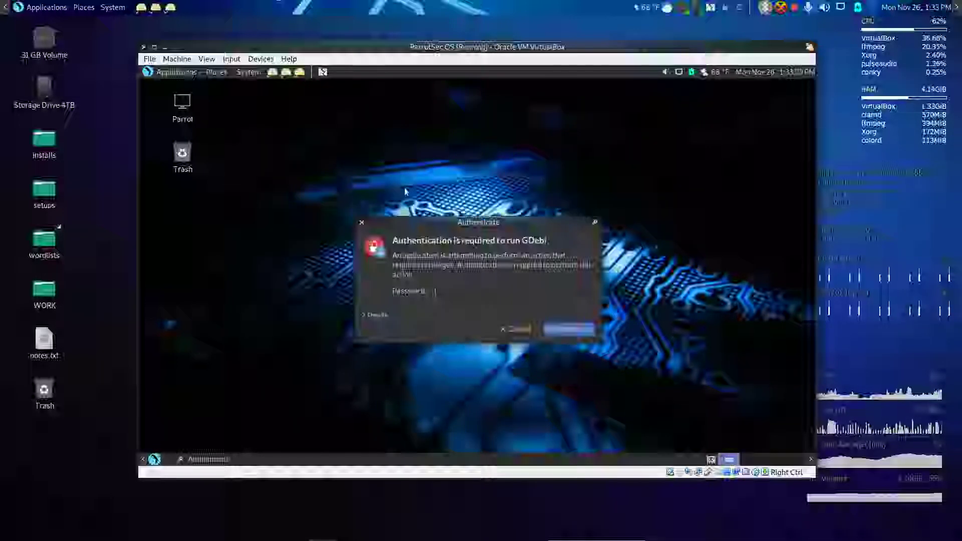
{"action": "type", "text": "•••••••••"}
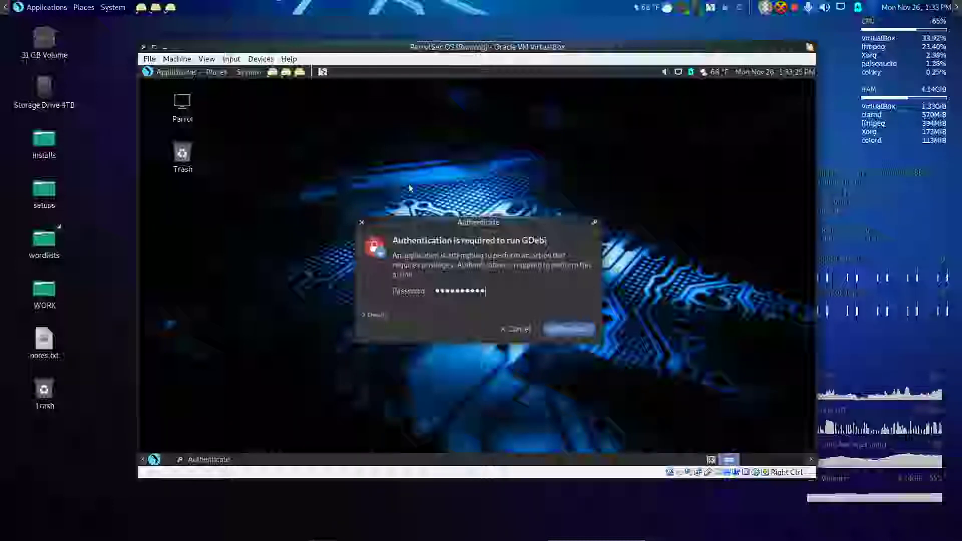
{"action": "key", "text": "Return"}
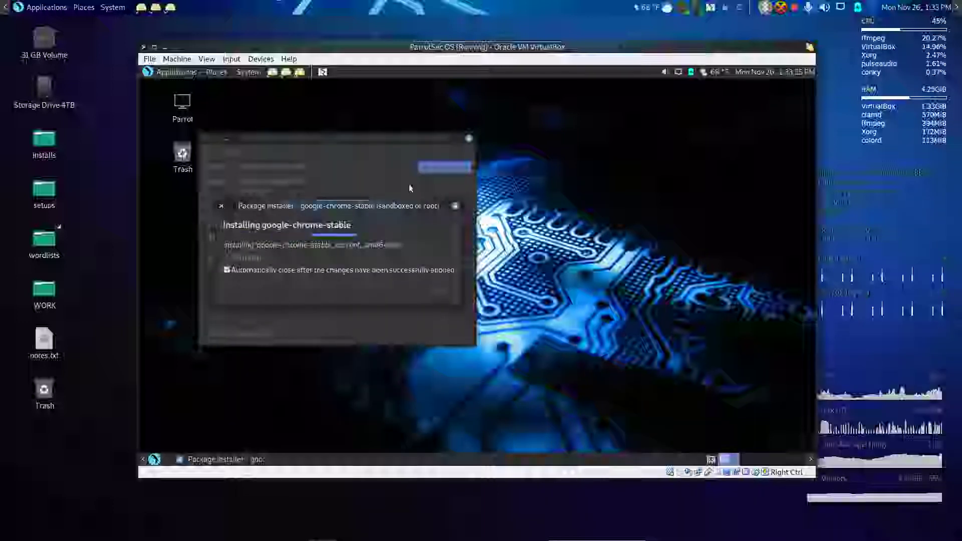
{"action": "left_click", "coordinate": [225, 258]}
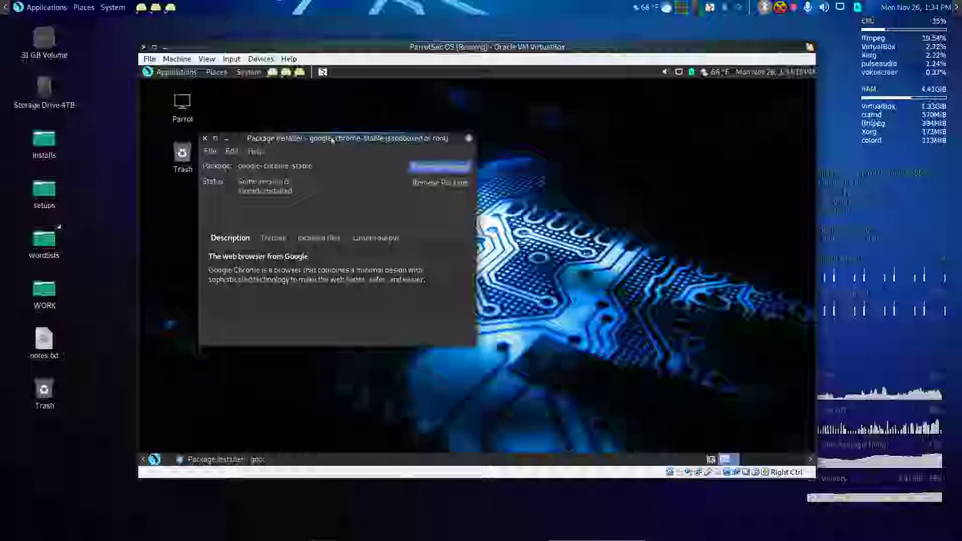
{"action": "left_click", "coordinate": [206, 138]}
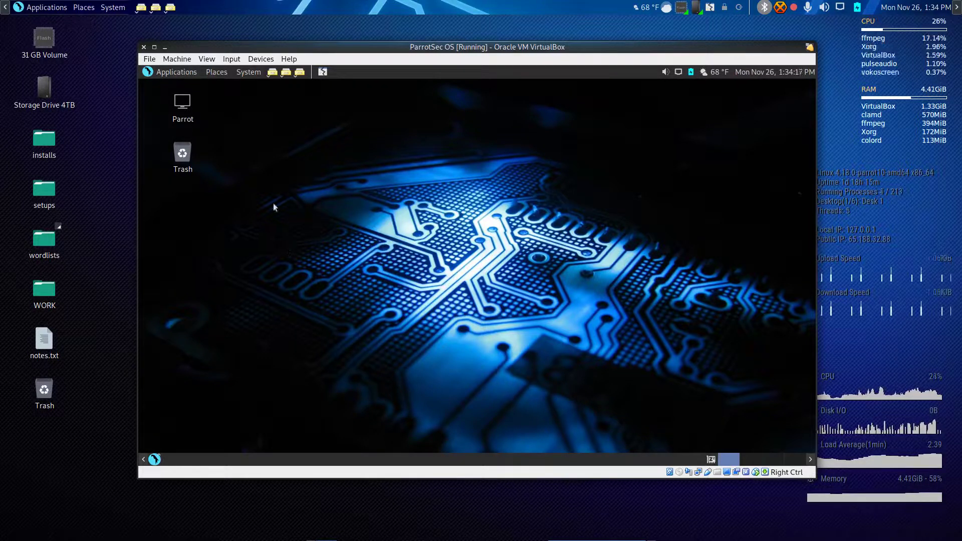
Add a launcher for Google Chrome from the Internet applications to the virtual machine's desktop panel.
{"action": "left_click", "coordinate": [166, 73]}
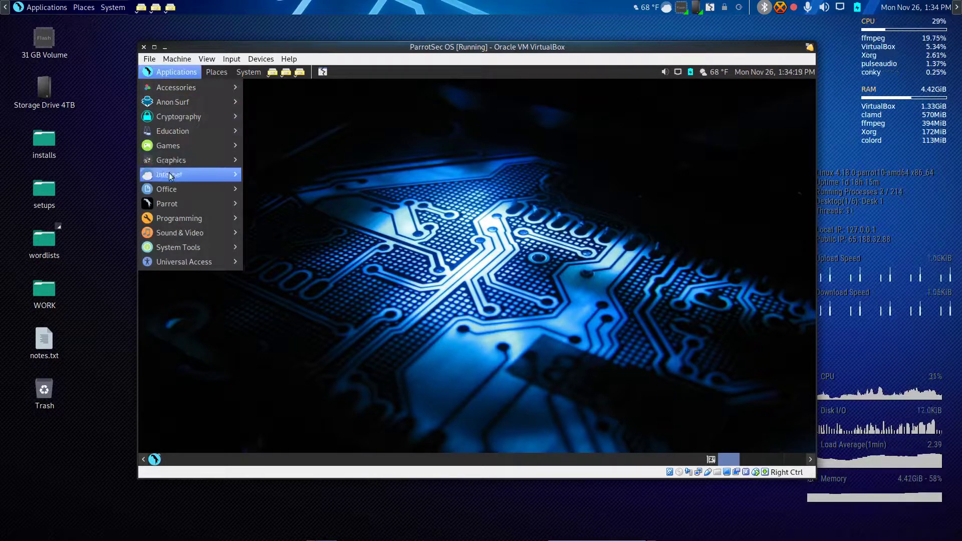
{"action": "mouse_move", "coordinate": [169, 175]}
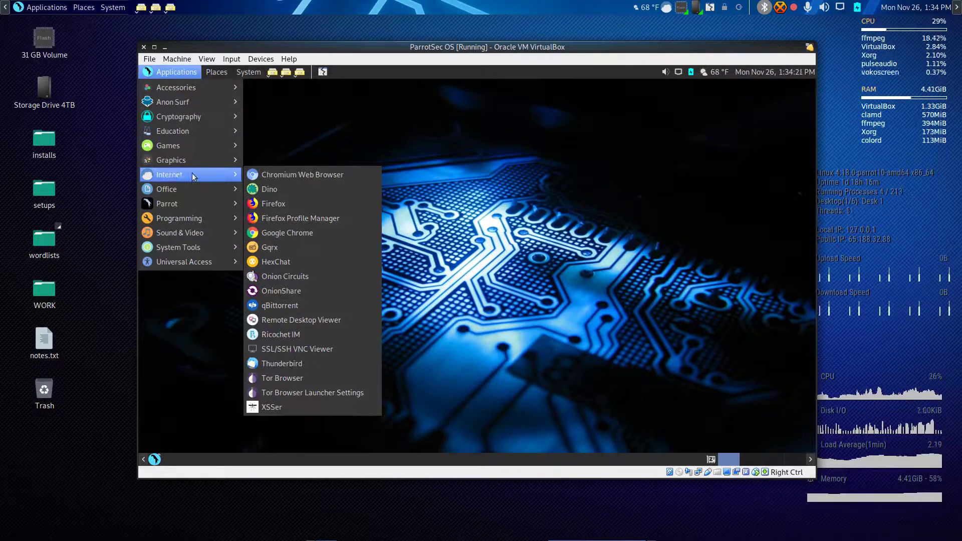
{"action": "right_click", "coordinate": [260, 233]}
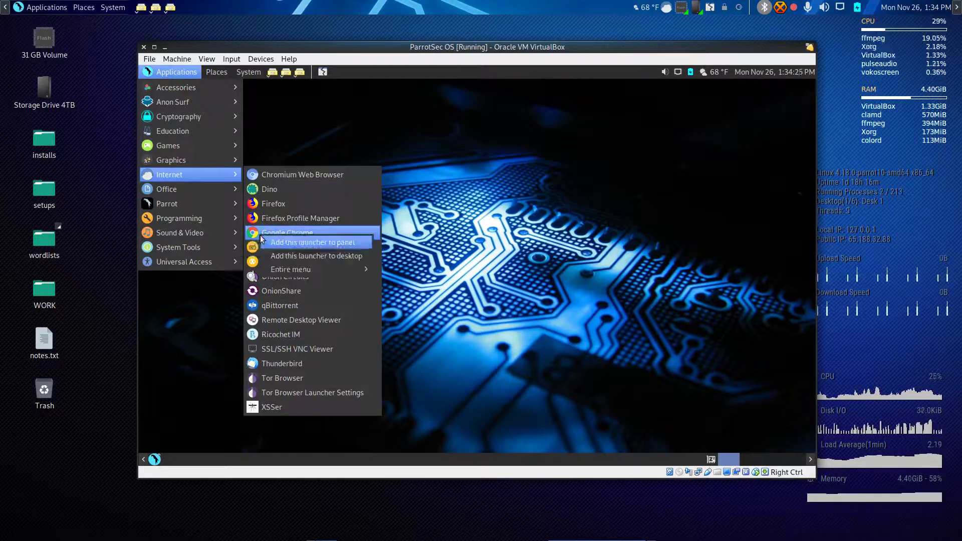
{"action": "left_click", "coordinate": [272, 241]}
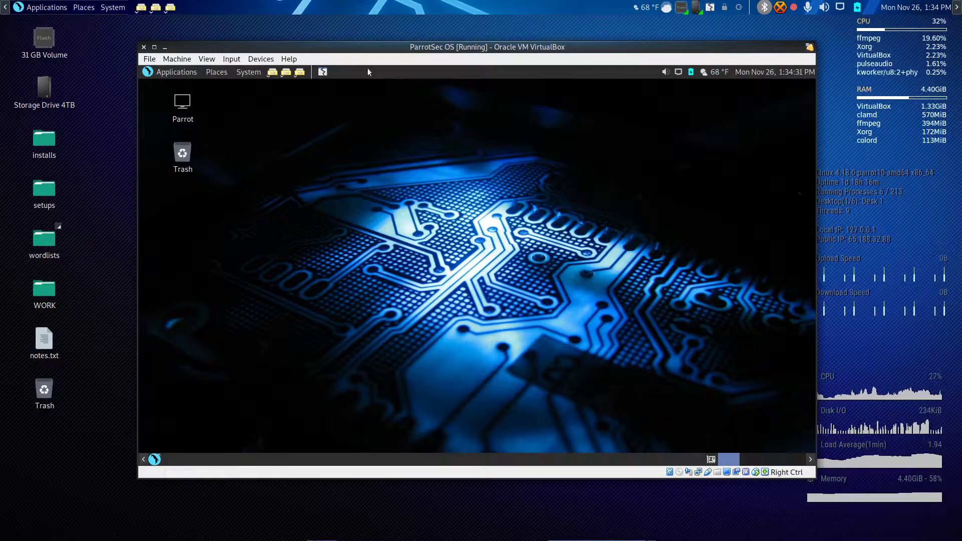
{"action": "left_click", "coordinate": [180, 72]}
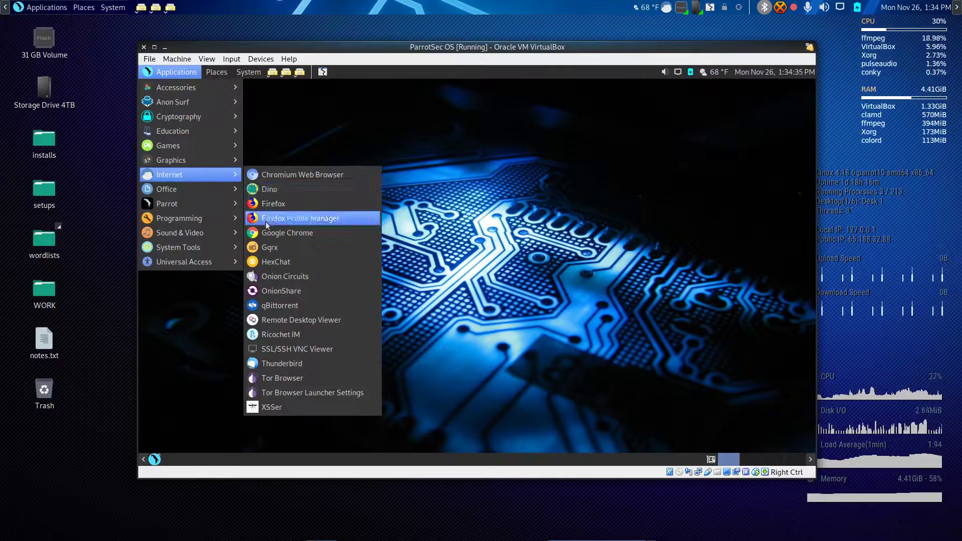
{"action": "right_click", "coordinate": [260, 237]}
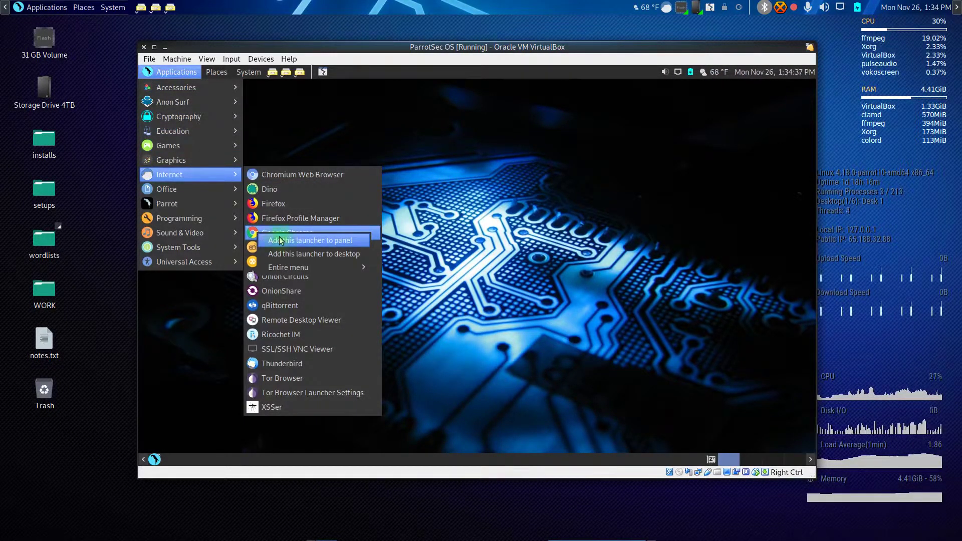
{"action": "left_click", "coordinate": [281, 241]}
{"action": "left_click", "coordinate": [278, 99]}
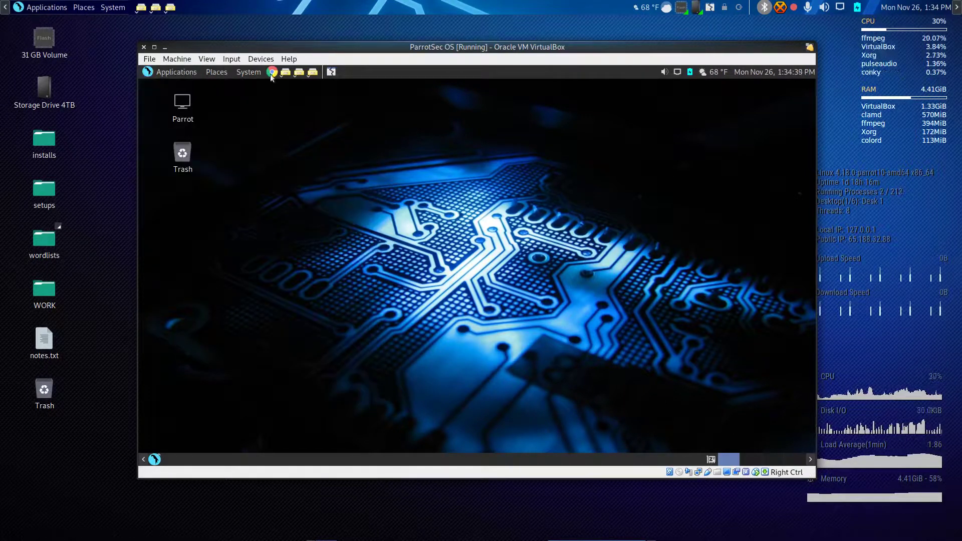
Move the Google Chrome launcher into the panel drawer that holds the web browsers, placing it above Chromium.
{"action": "left_click", "coordinate": [287, 75]}
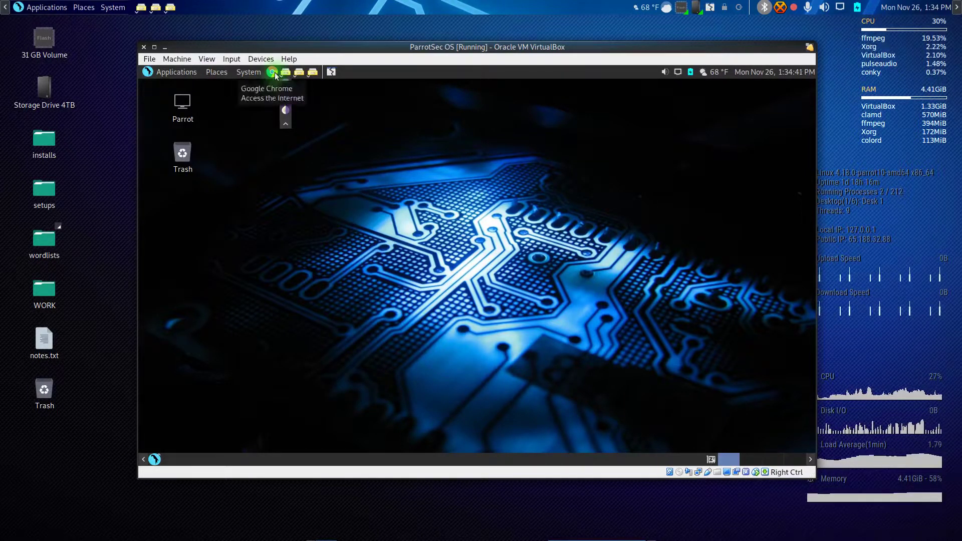
{"action": "right_click", "coordinate": [273, 73]}
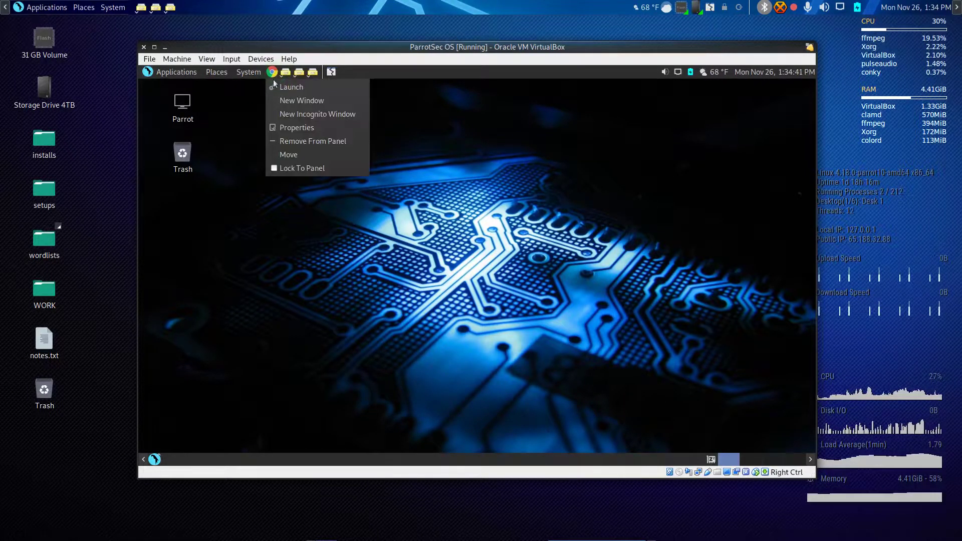
{"action": "left_click", "coordinate": [281, 155]}
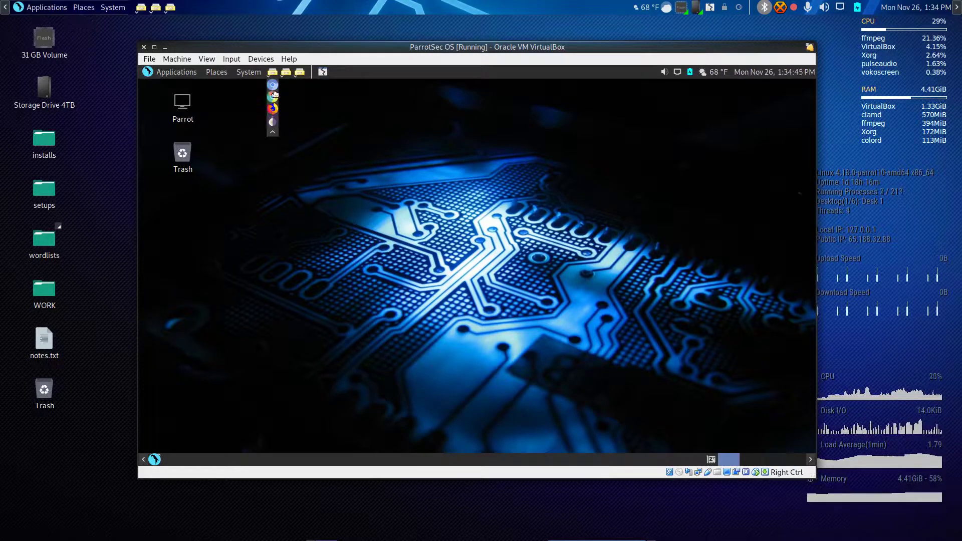
{"action": "left_click", "coordinate": [275, 85]}
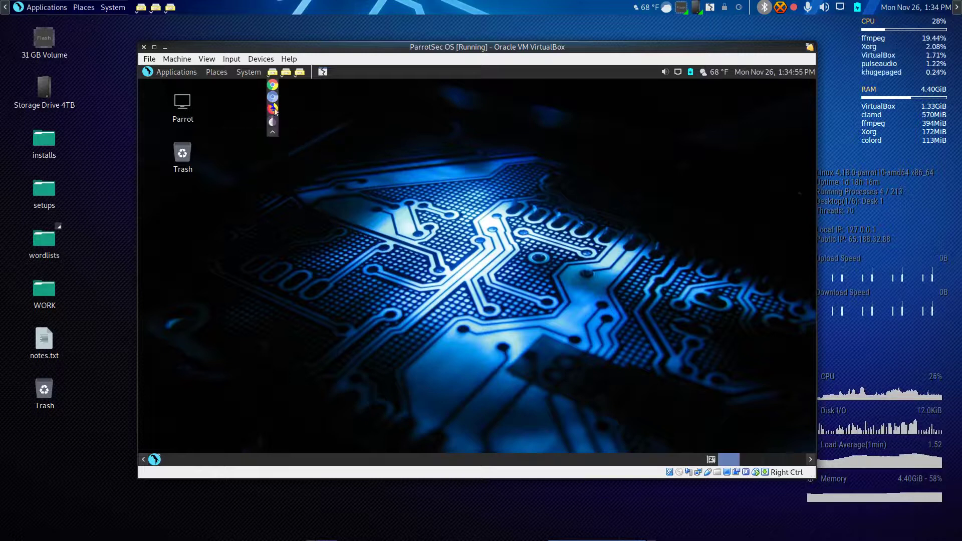
Launch Google Chrome as the default browser with usage statistics and crash reports turned off, and maximize its window.
{"action": "left_click", "coordinate": [273, 85]}
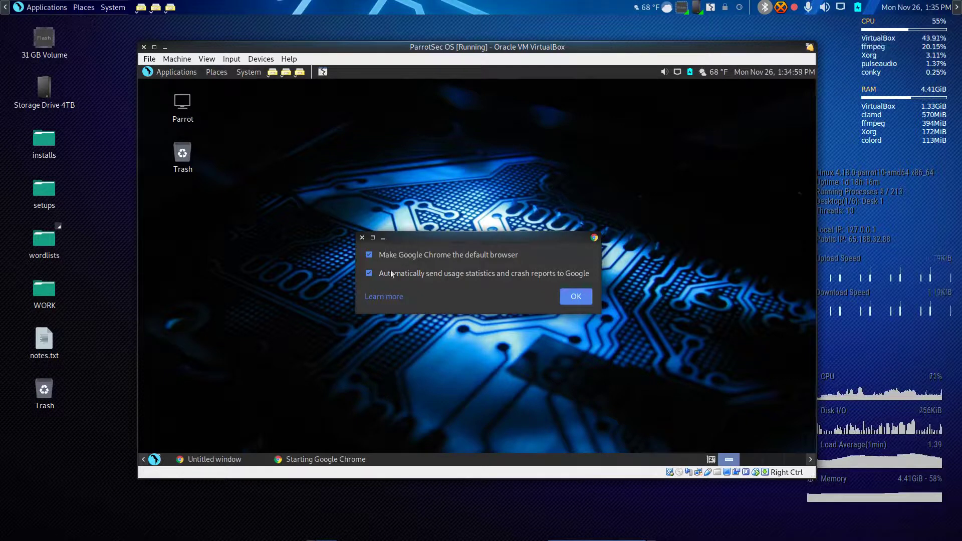
{"action": "left_click", "coordinate": [370, 274]}
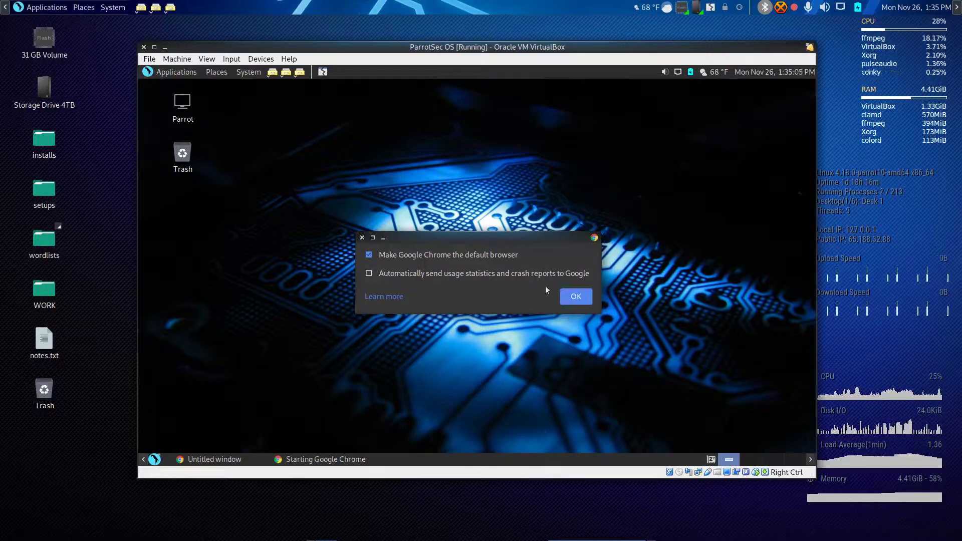
{"action": "left_click", "coordinate": [575, 297]}
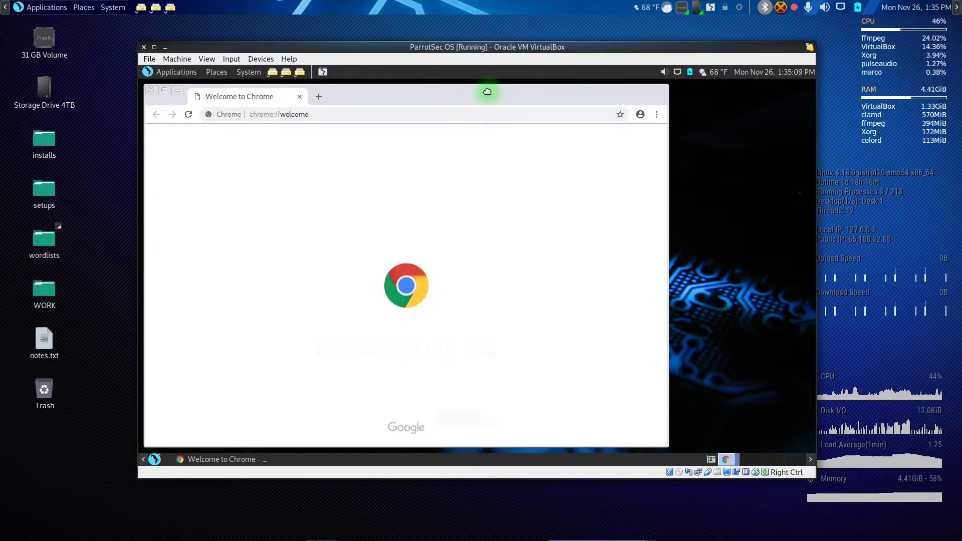
{"action": "double_click", "coordinate": [503, 92]}
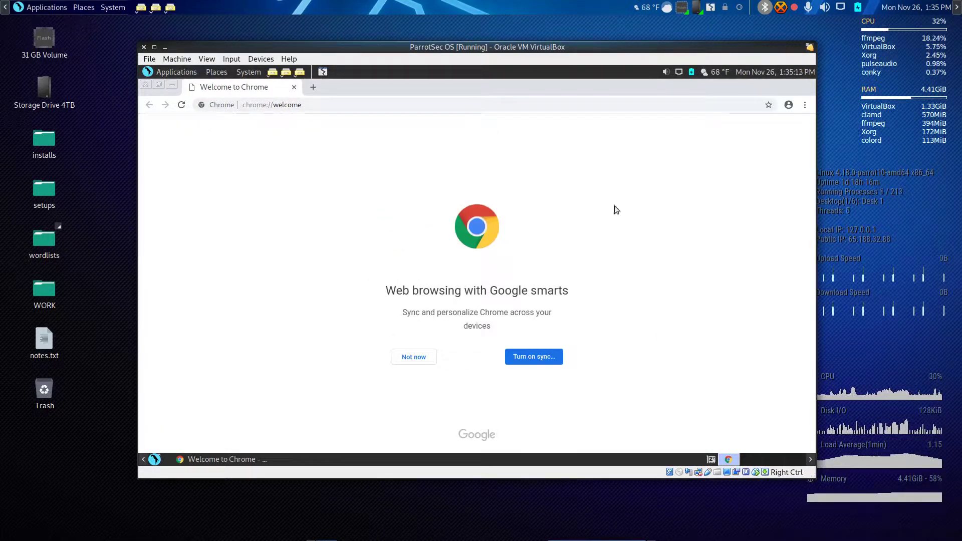
Search Google for "hacker wallpaper" and show the image results.
{"action": "left_click", "coordinate": [317, 106]}
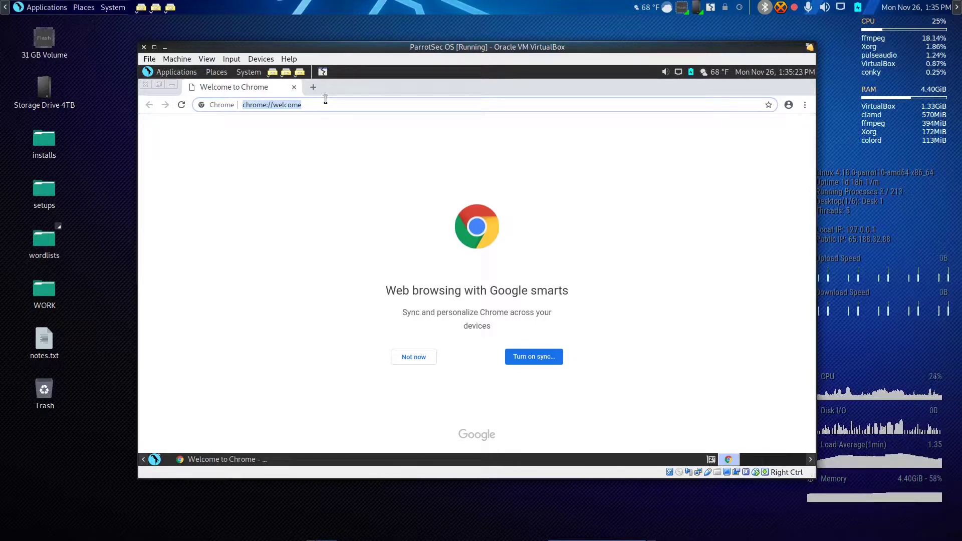
{"action": "type", "text": "hacker"}
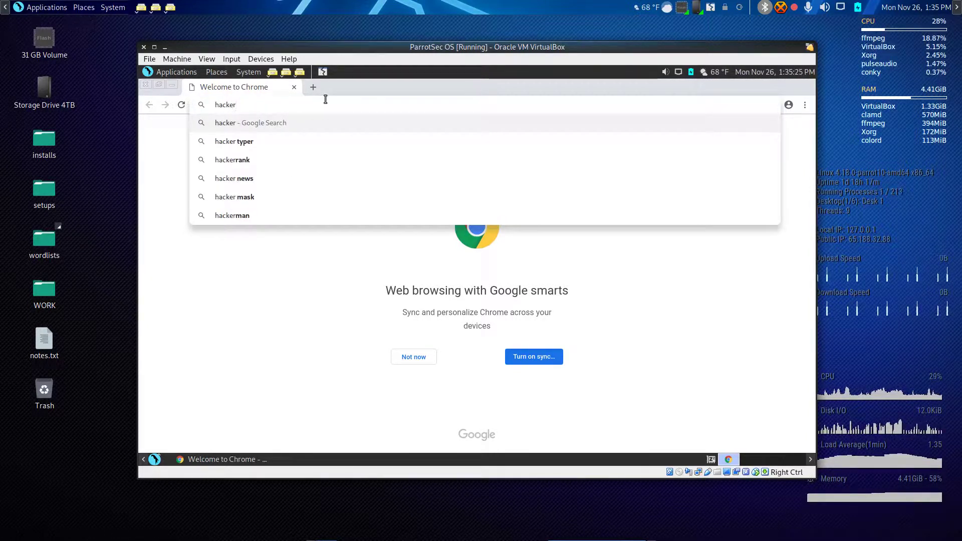
{"action": "type", "text": " wallpaper"}
{"action": "key", "text": "Return"}
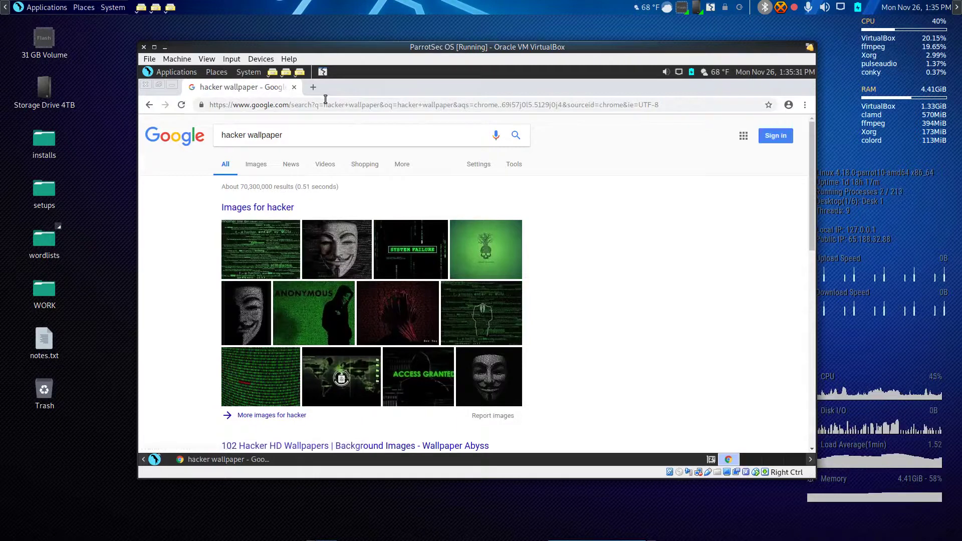
{"action": "left_click", "coordinate": [256, 167]}
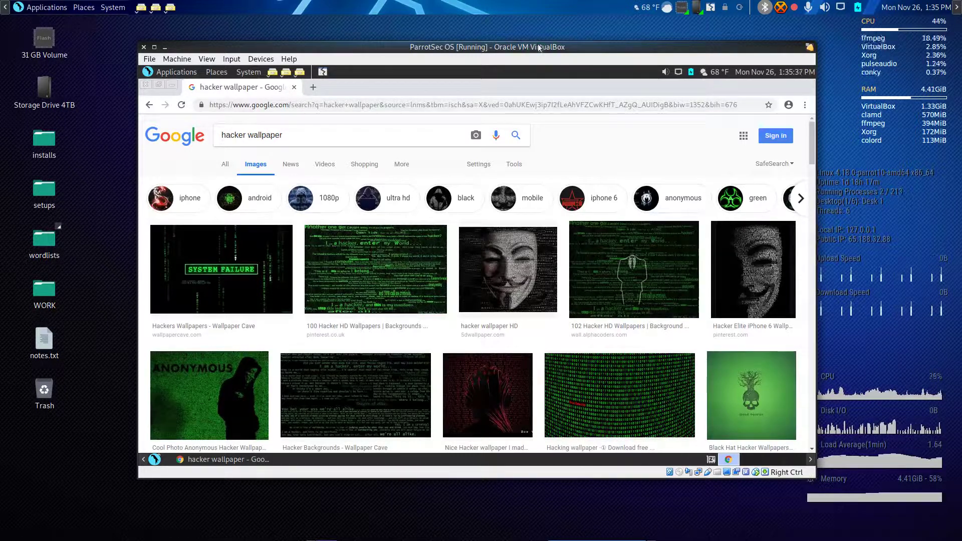
Switch the virtual machine window to full-screen mode.
{"action": "left_click", "coordinate": [206, 59]}
{"action": "left_click", "coordinate": [210, 72]}
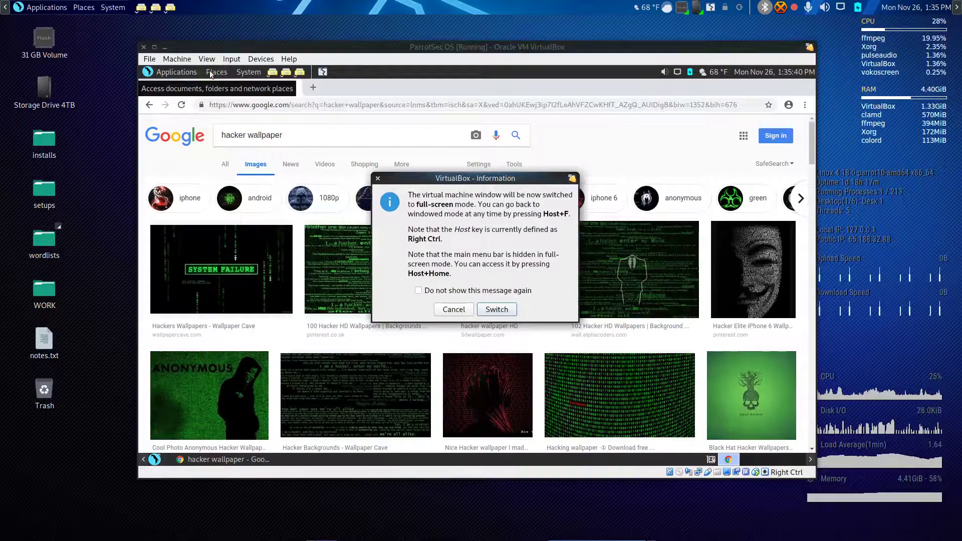
{"action": "left_click", "coordinate": [496, 308]}
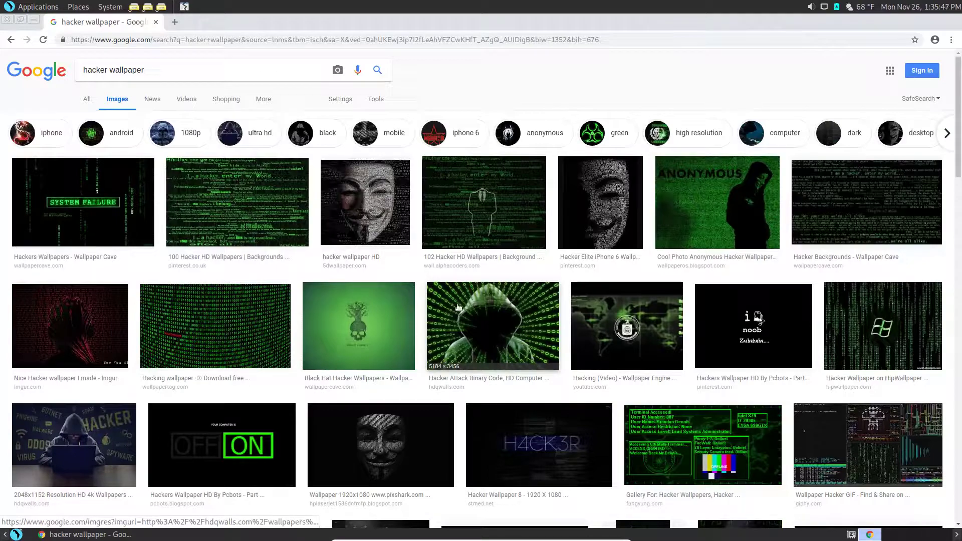
Save the full preview of "Hacker Wallpaper 8 - 1920 X 1080" to the Downloads folder as hacker-wallpapers-30679-6707625.jpg.
{"action": "scroll", "coordinate": [457, 307], "scroll_direction": "down", "scroll_amount": 4}
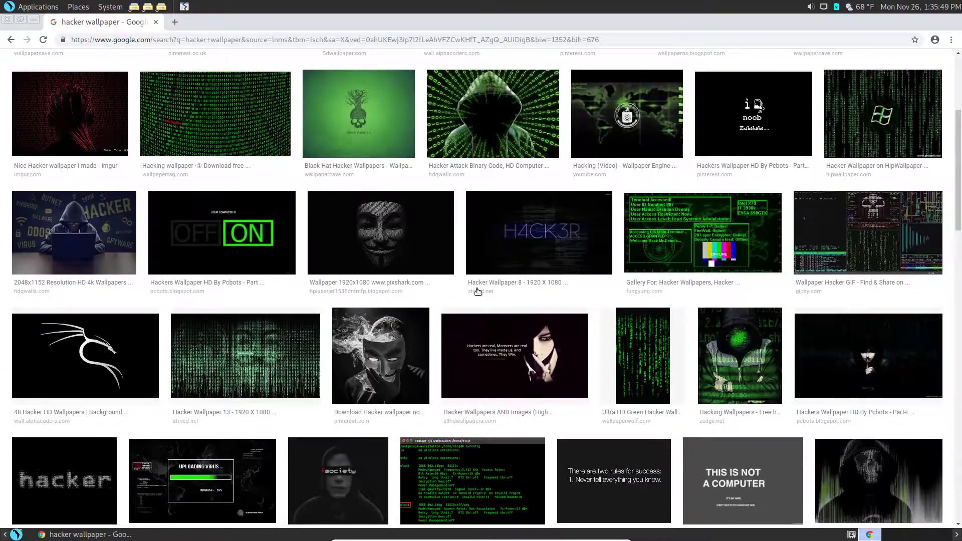
{"action": "left_click", "coordinate": [522, 227]}
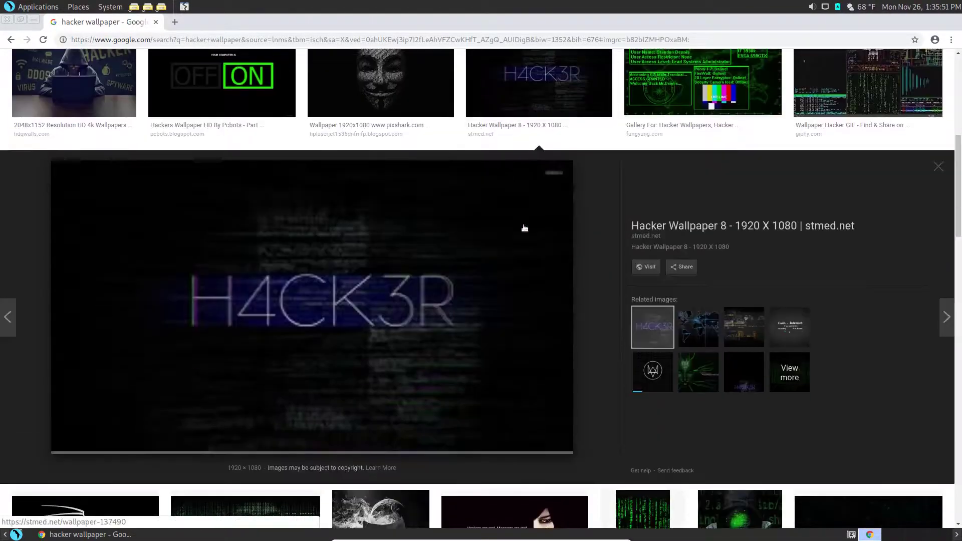
{"action": "right_click", "coordinate": [448, 229]}
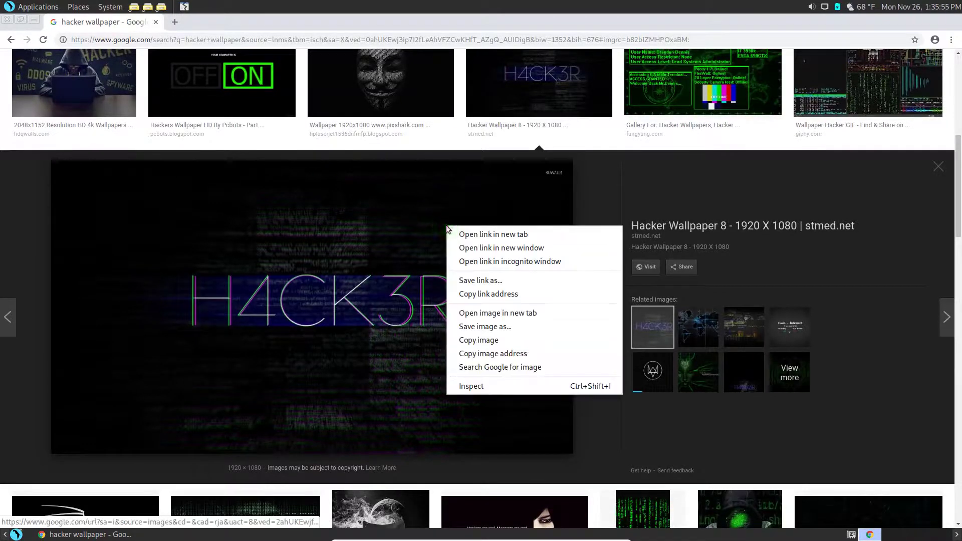
{"action": "left_click", "coordinate": [485, 329]}
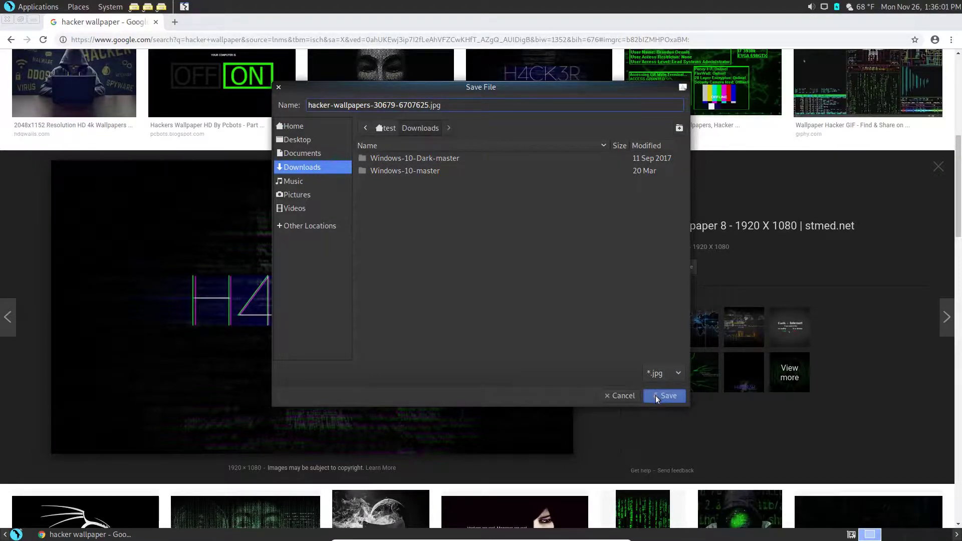
{"action": "left_click", "coordinate": [297, 195]}
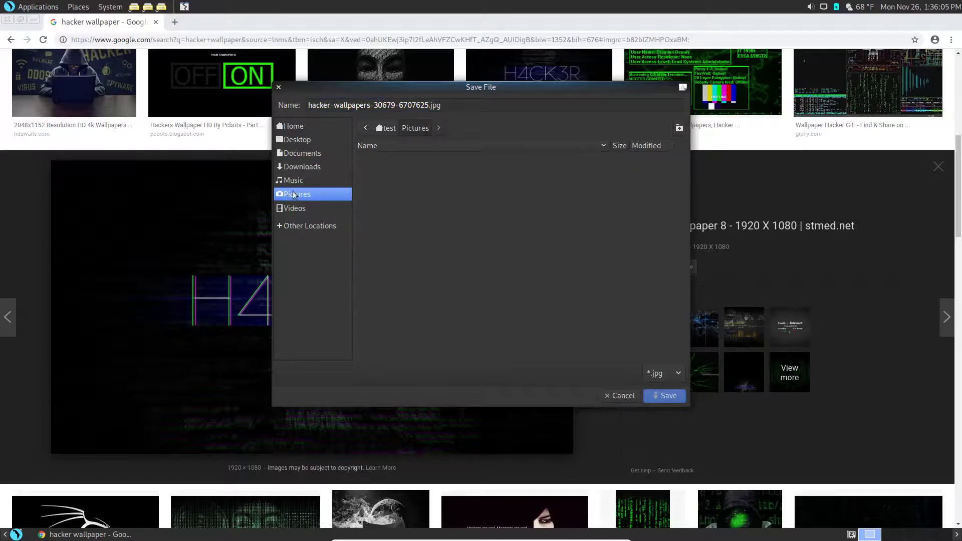
{"action": "left_click", "coordinate": [299, 124]}
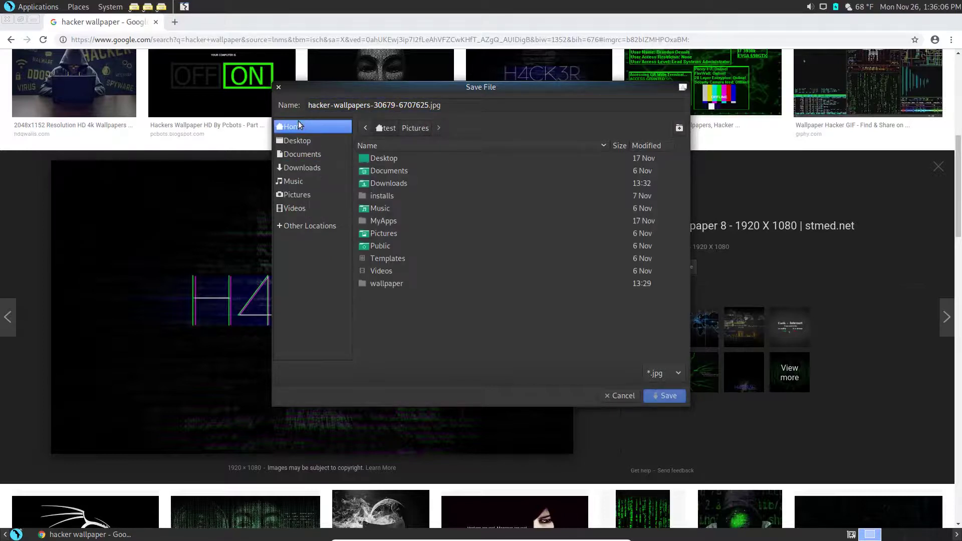
{"action": "double_click", "coordinate": [371, 234]}
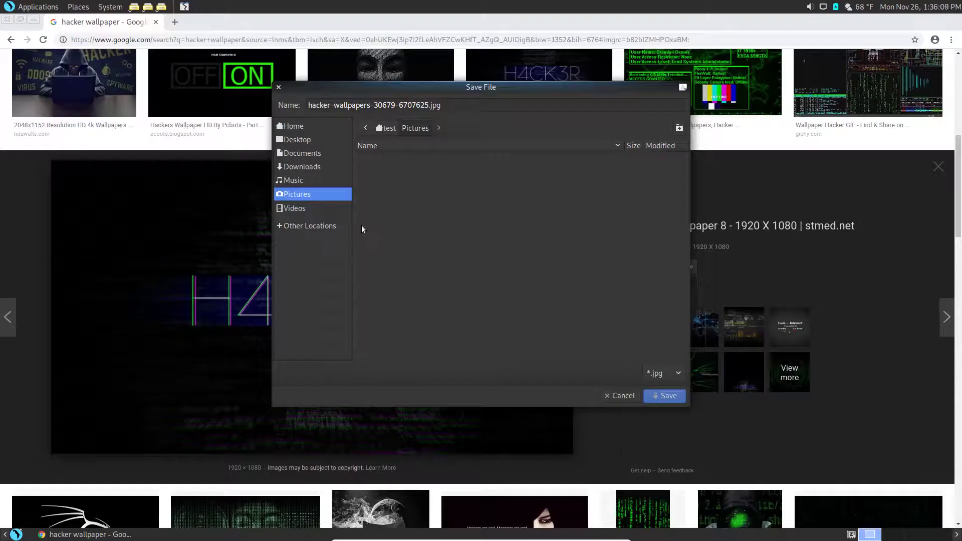
{"action": "left_click", "coordinate": [303, 166]}
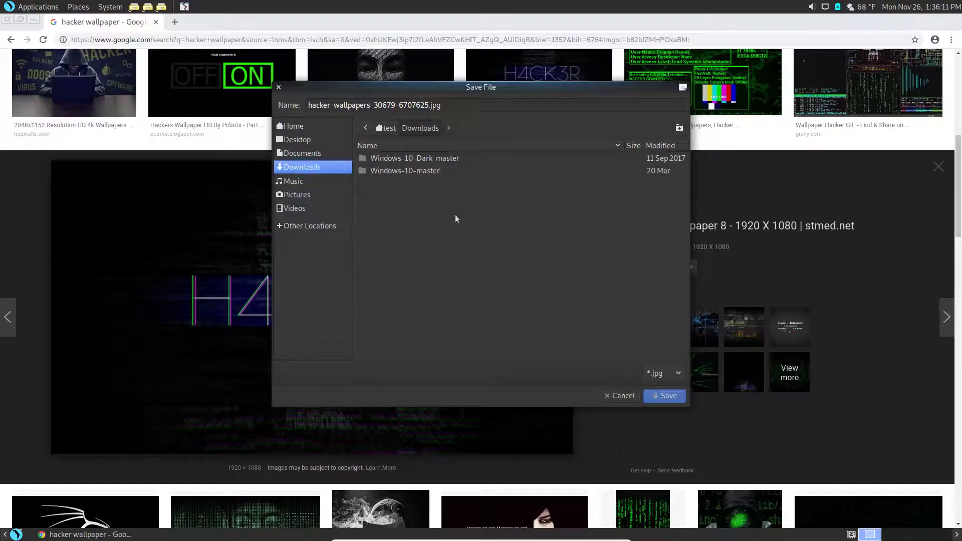
{"action": "left_click", "coordinate": [667, 396]}
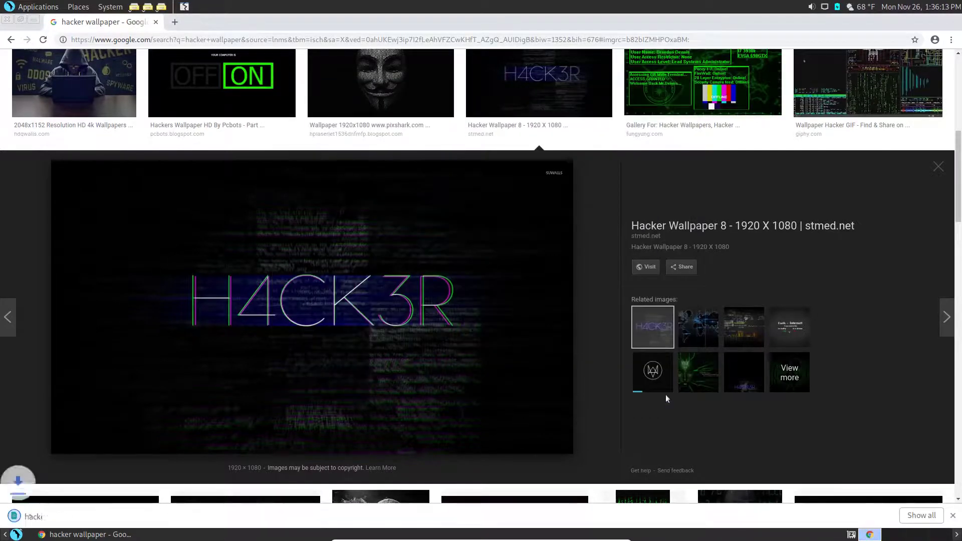
Save the related world map image "hack wallpaper the three 7" to the Downloads folder as hack-wallpaper-the-three-7.jpg.
{"action": "left_click", "coordinate": [696, 326]}
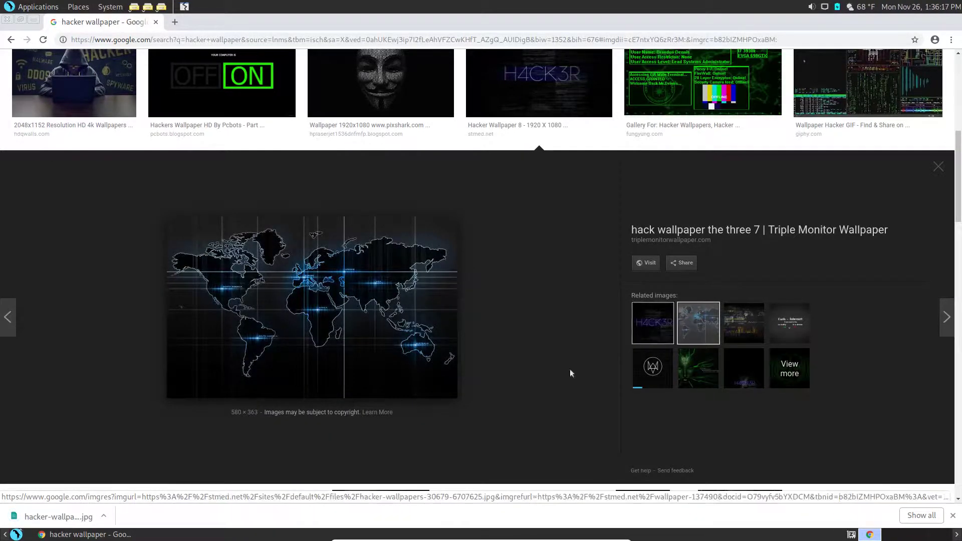
{"action": "right_click", "coordinate": [373, 279]}
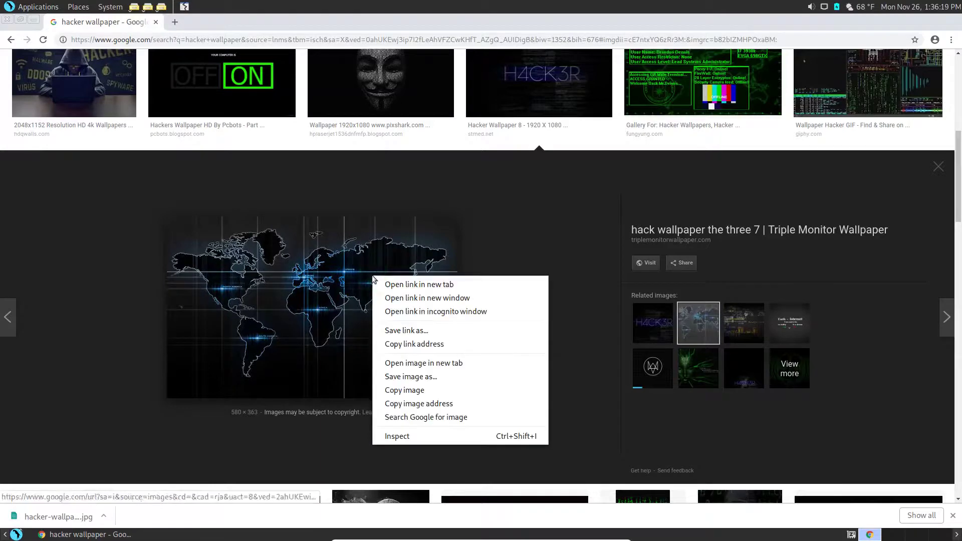
{"action": "left_click", "coordinate": [400, 376]}
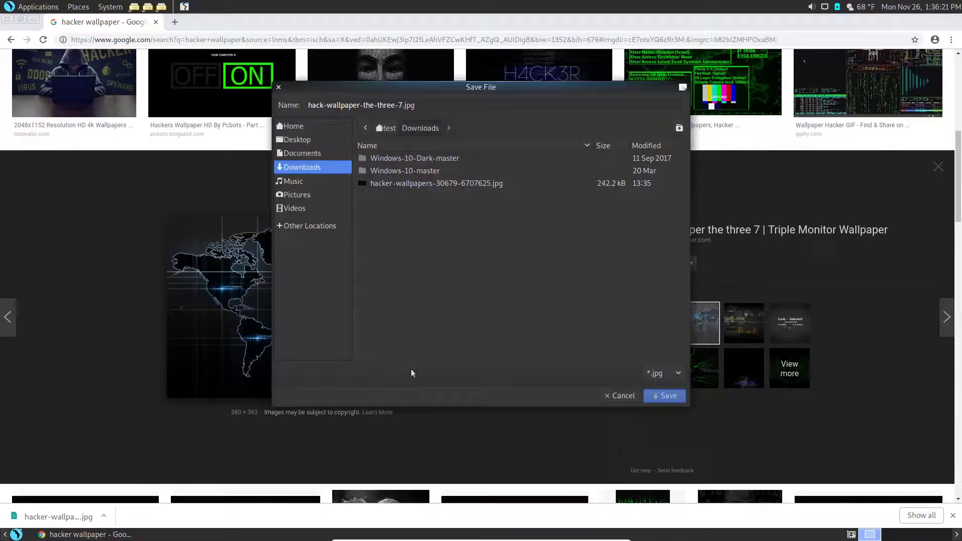
{"action": "left_click", "coordinate": [653, 395]}
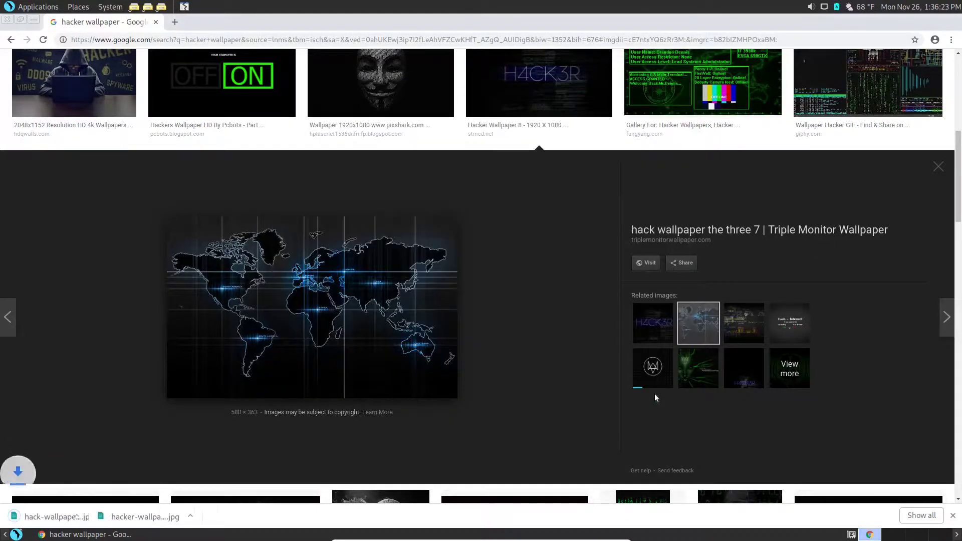
Save the related green circuit-face image "Animated Hacker Wallpaper" to Downloads as image-49462233-animated-hacker-wallpaper.jpg and close its preview.
{"action": "left_click", "coordinate": [744, 334]}
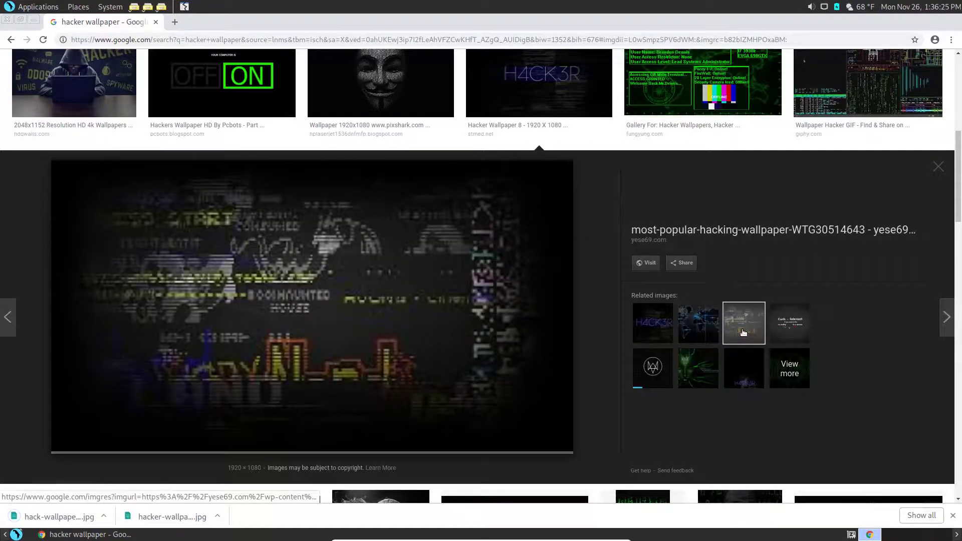
{"action": "left_click", "coordinate": [787, 328]}
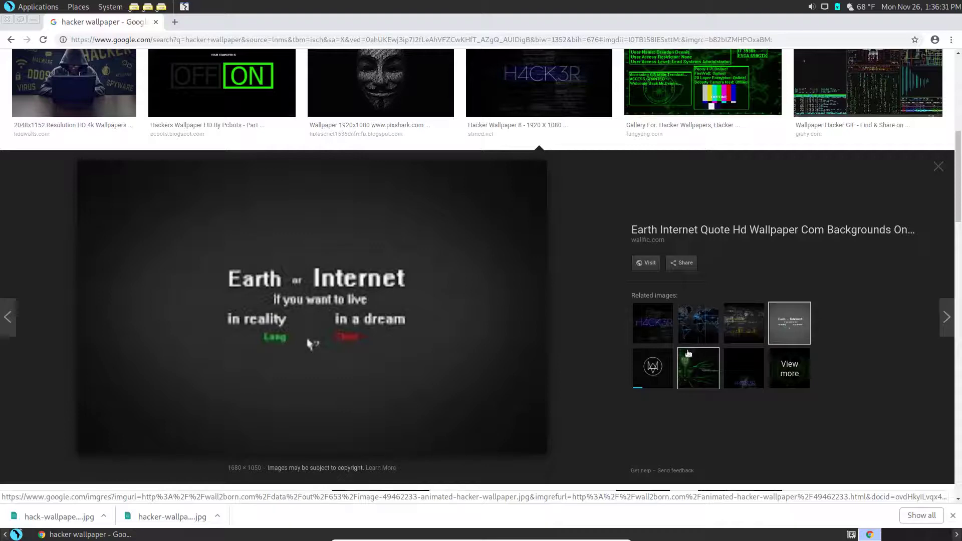
{"action": "left_click", "coordinate": [694, 365]}
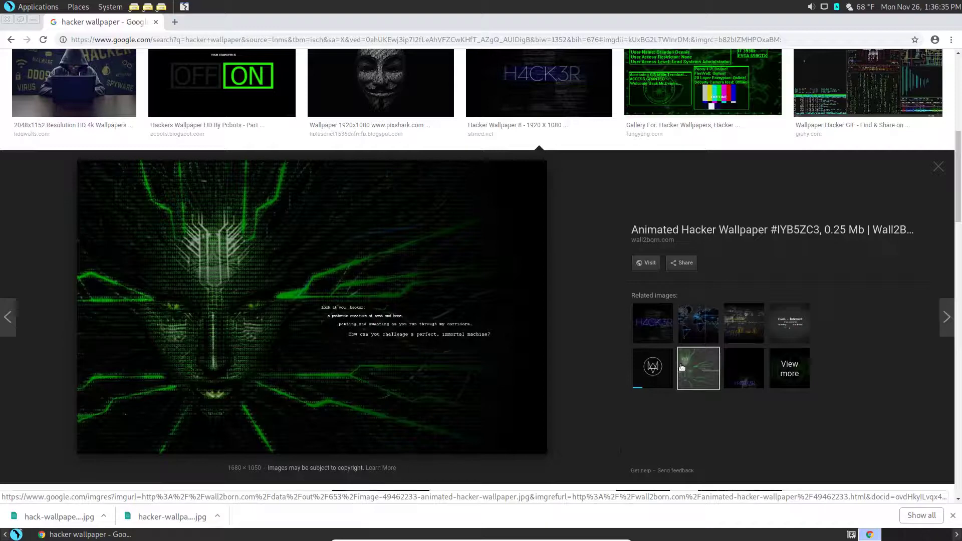
{"action": "right_click", "coordinate": [489, 207]}
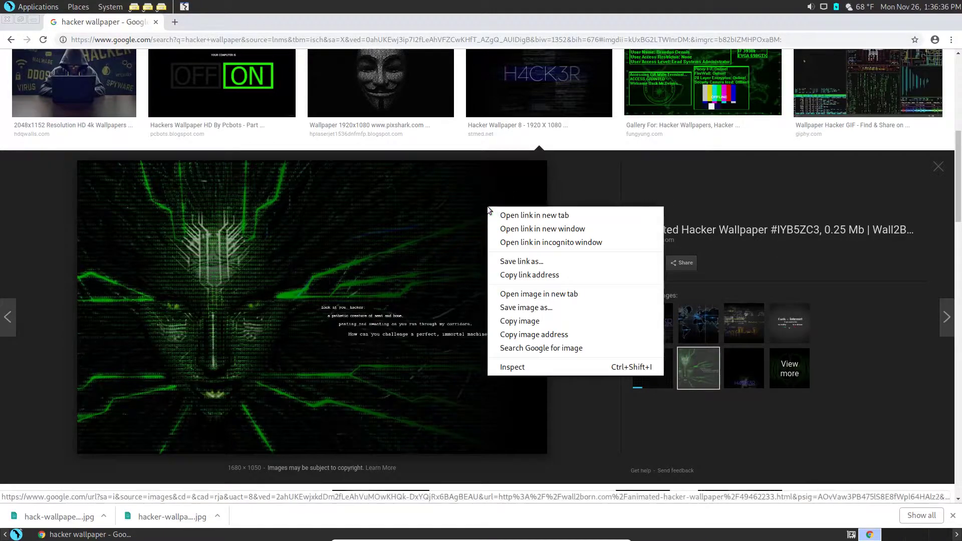
{"action": "left_click", "coordinate": [527, 307]}
{"action": "left_click", "coordinate": [658, 396]}
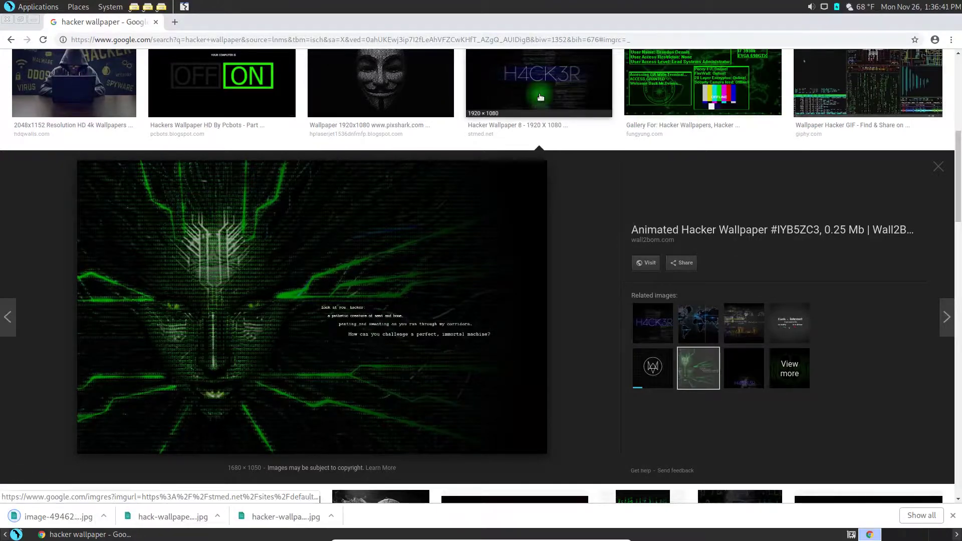
{"action": "left_click", "coordinate": [541, 97]}
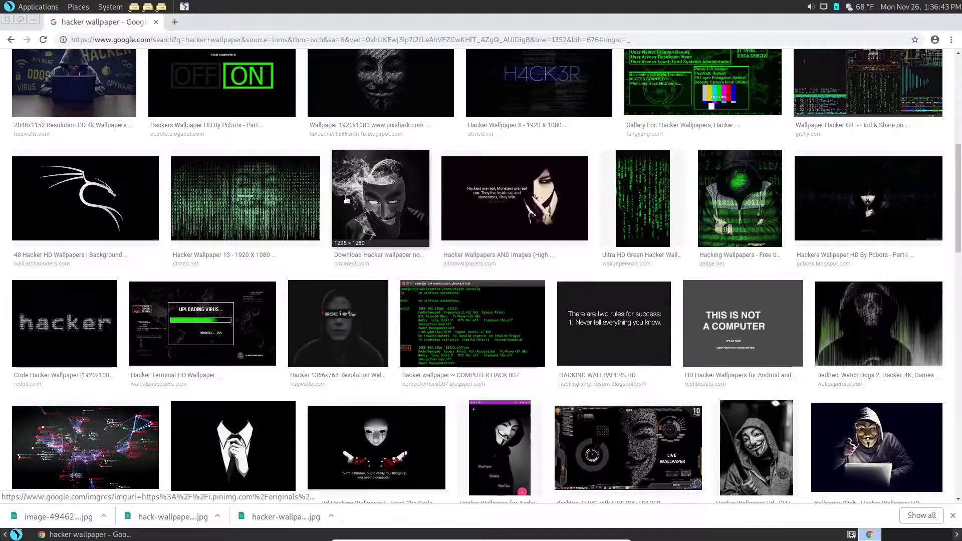
Save "Hackers Wallpaper HD By Pcbots - Part-I", the hushing figure, to Downloads as Hacking shh i am working.jpg and close its preview.
{"action": "scroll", "coordinate": [431, 191], "scroll_direction": "down", "scroll_amount": 1}
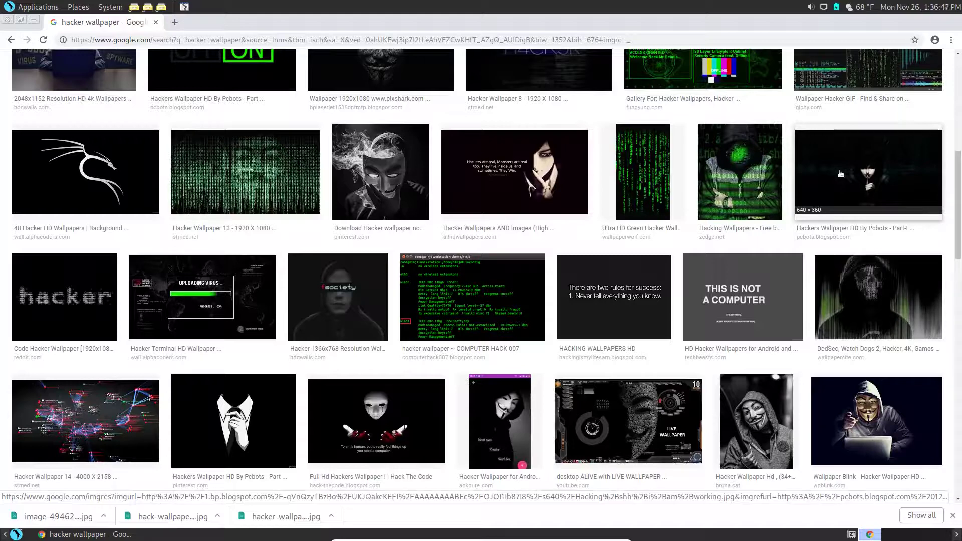
{"action": "left_click", "coordinate": [843, 174]}
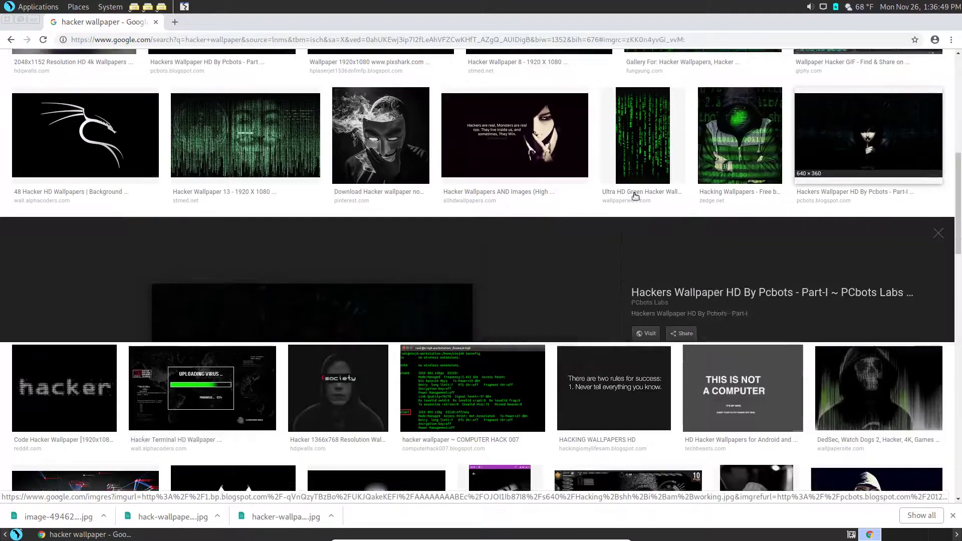
{"action": "right_click", "coordinate": [346, 299]}
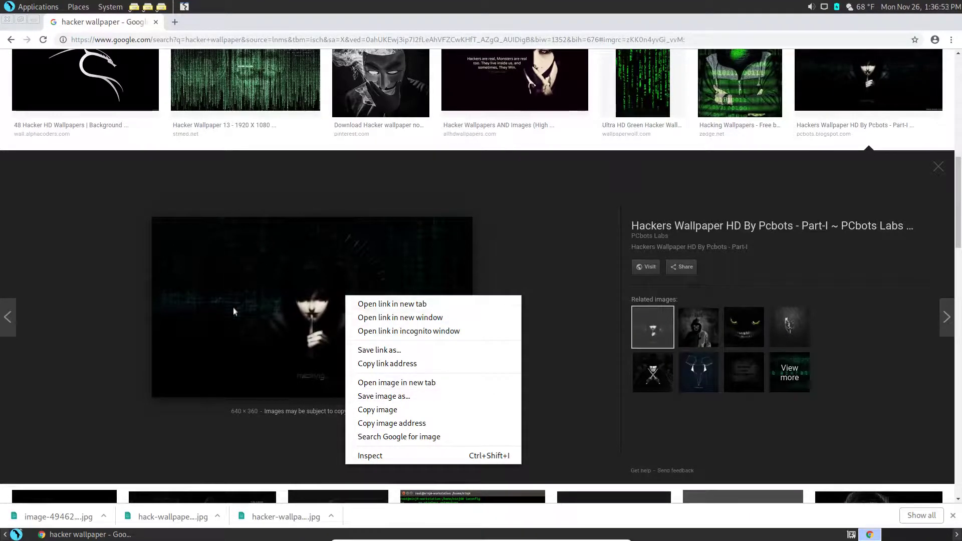
{"action": "left_click", "coordinate": [398, 397]}
{"action": "left_click", "coordinate": [668, 396]}
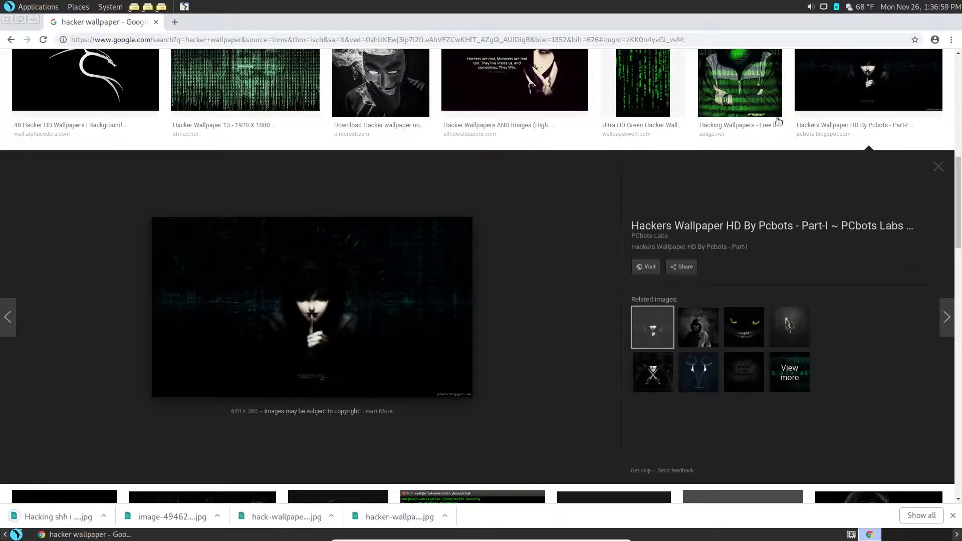
{"action": "left_click", "coordinate": [877, 75]}
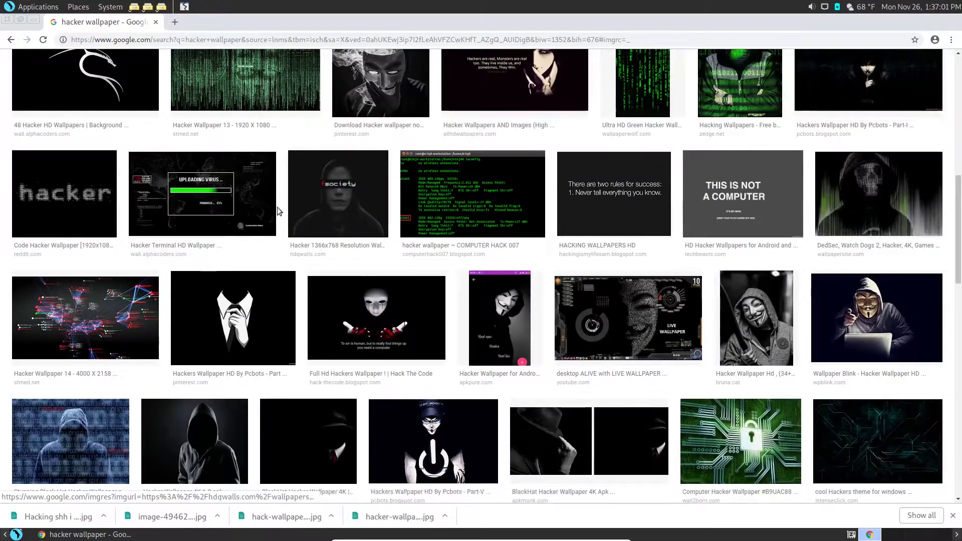
Find the green code-textured wolf image "Wallpaper hacker Gallery" and save it to the Downloads folder as wallpaper-hacker-5.jpg.
{"action": "scroll", "coordinate": [208, 257], "scroll_direction": "down", "scroll_amount": 5}
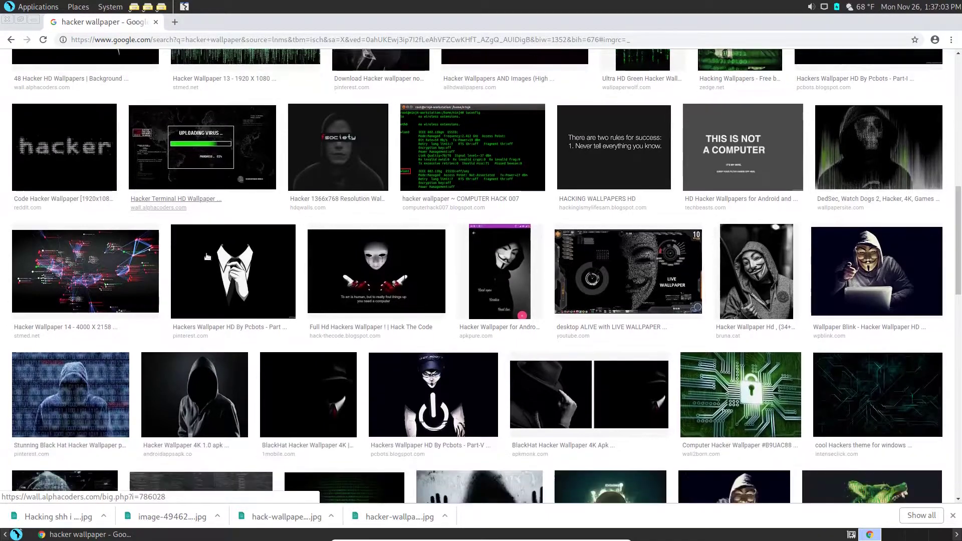
{"action": "scroll", "coordinate": [208, 257], "scroll_direction": "down", "scroll_amount": 4}
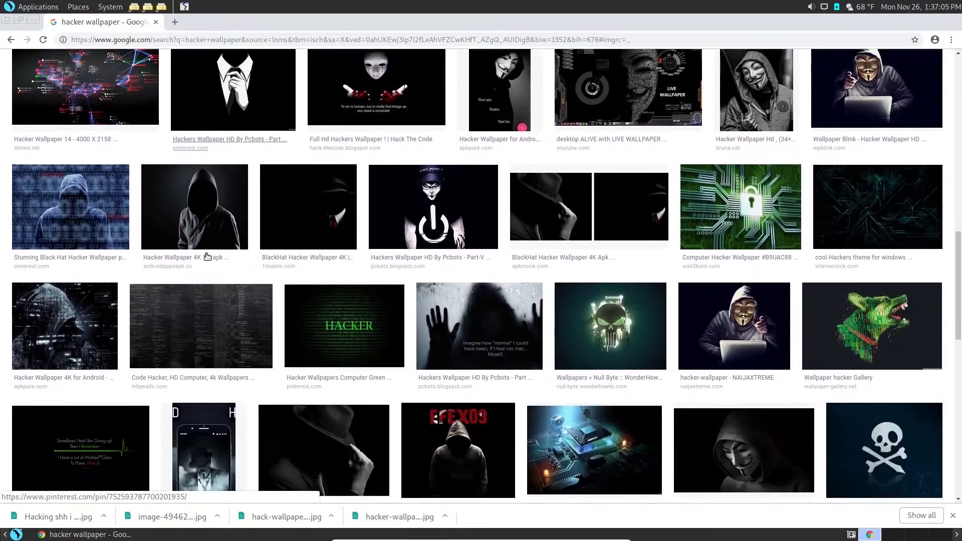
{"action": "scroll", "coordinate": [206, 253], "scroll_direction": "down", "scroll_amount": 4}
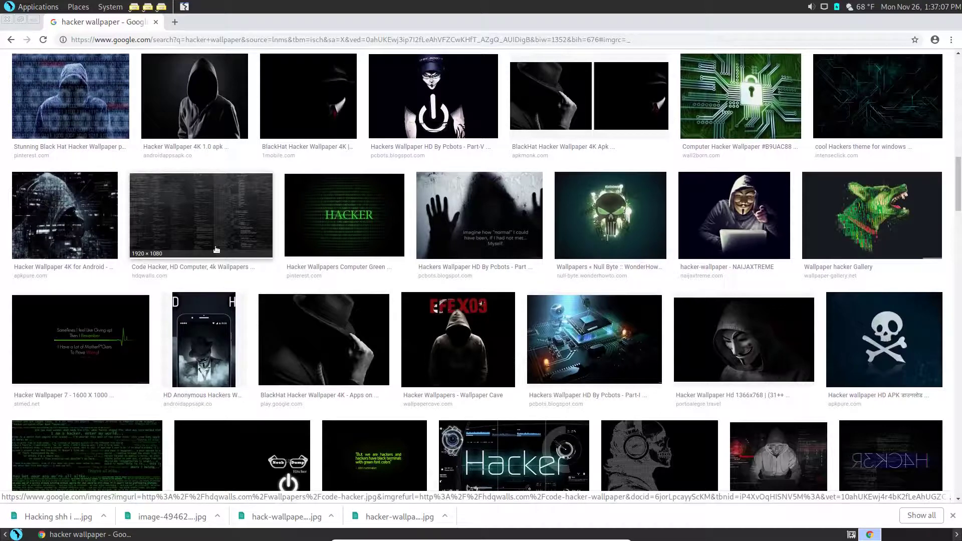
{"action": "scroll", "coordinate": [737, 165], "scroll_direction": "down", "scroll_amount": 2}
{"action": "left_click", "coordinate": [837, 166]}
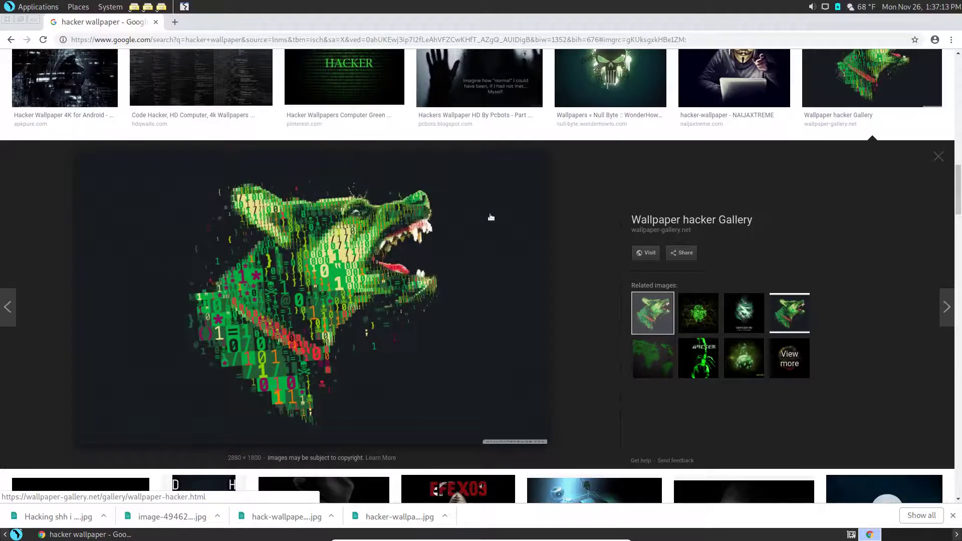
{"action": "right_click", "coordinate": [491, 216]}
{"action": "left_click", "coordinate": [525, 315]}
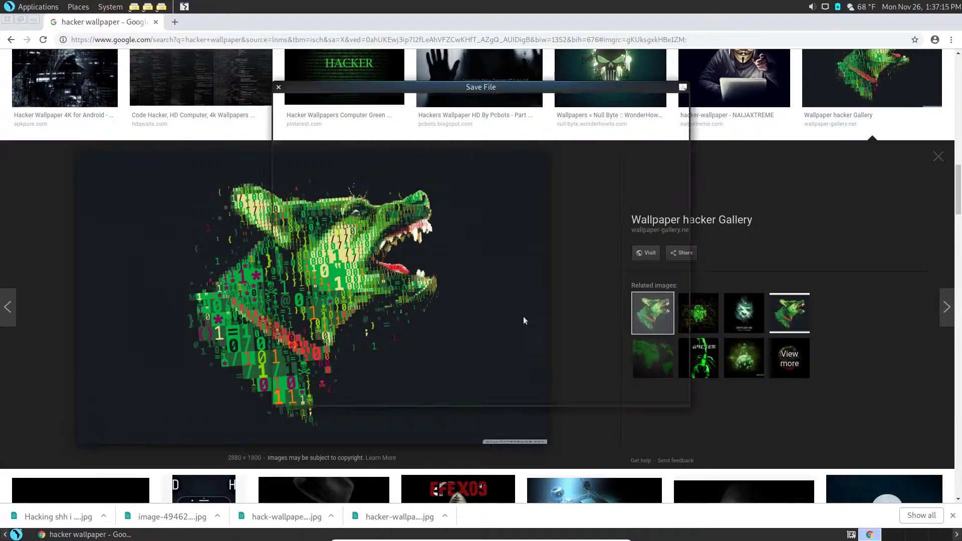
{"action": "left_click", "coordinate": [655, 395]}
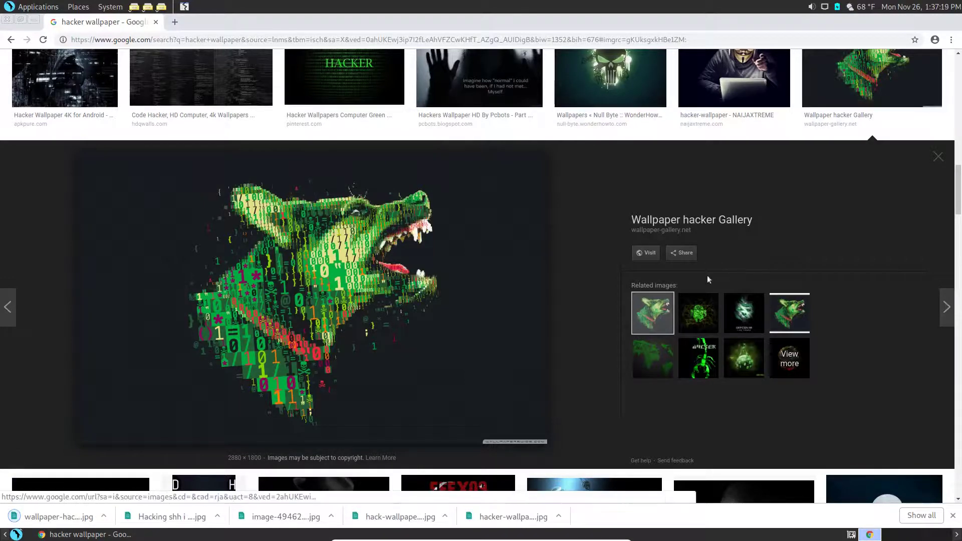
Save the related green Android robot image "Soft plus virus" to the Downloads folder as virus.jpg and close the preview.
{"action": "left_click", "coordinate": [698, 313]}
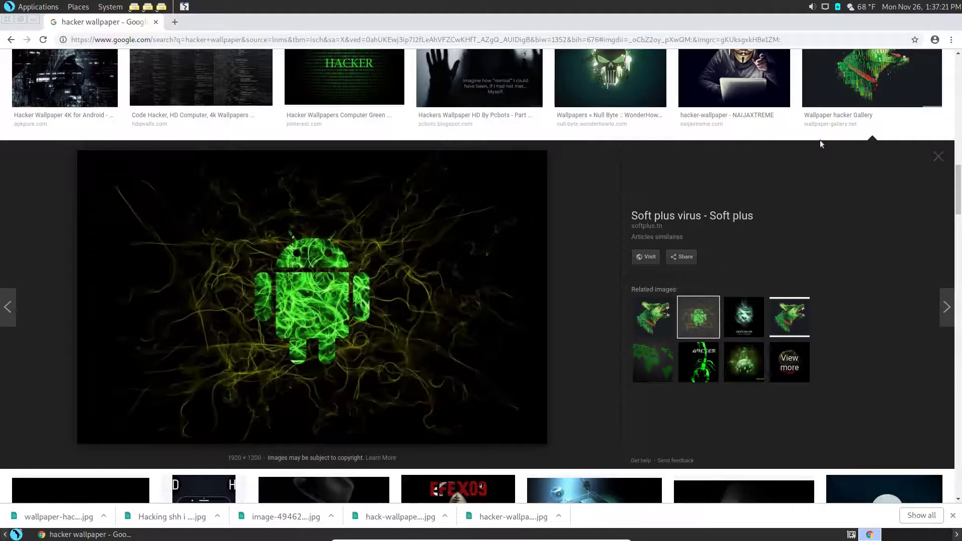
{"action": "right_click", "coordinate": [469, 206]}
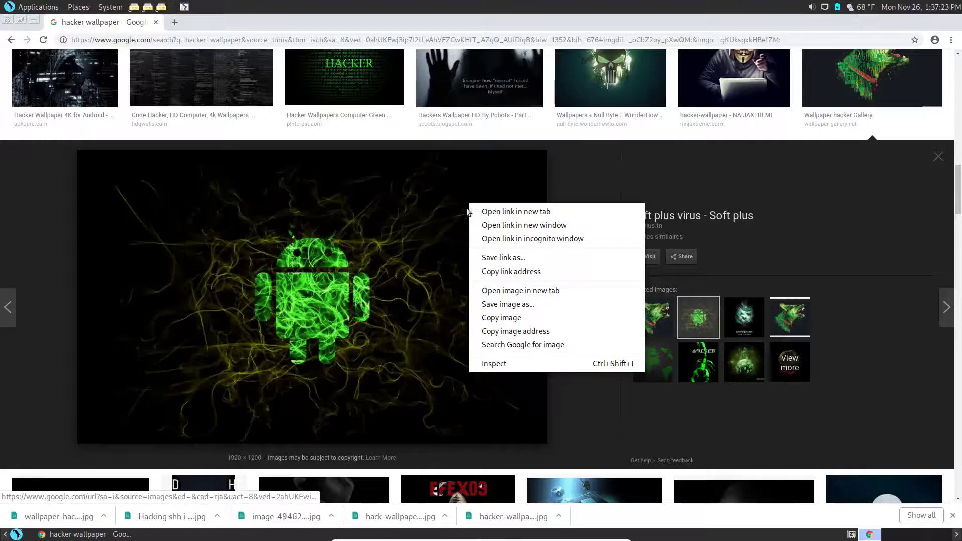
{"action": "left_click", "coordinate": [503, 304]}
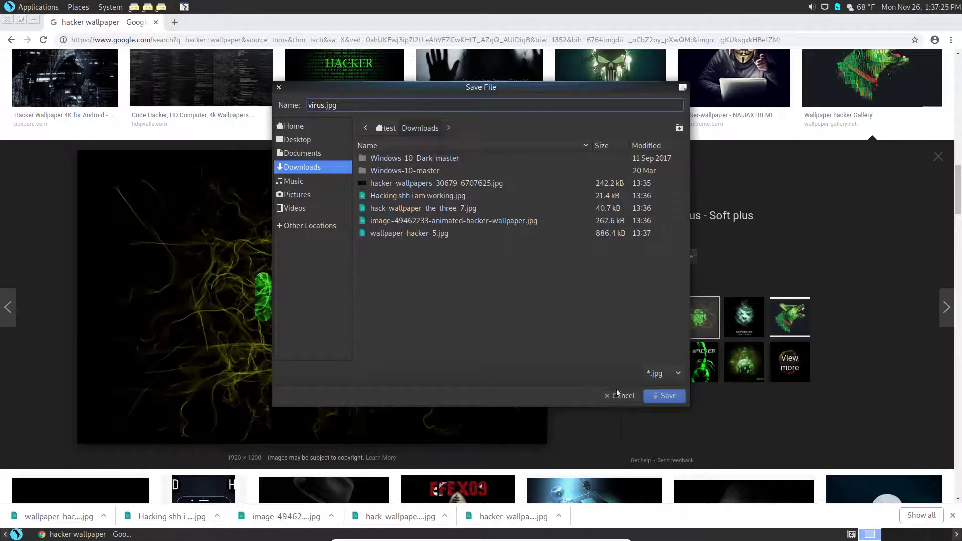
{"action": "left_click", "coordinate": [656, 395]}
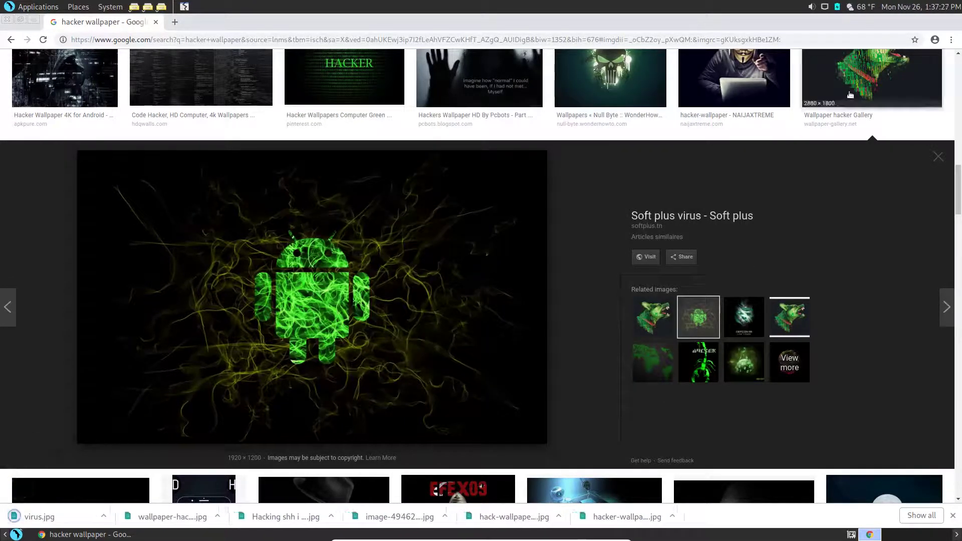
{"action": "left_click", "coordinate": [792, 97]}
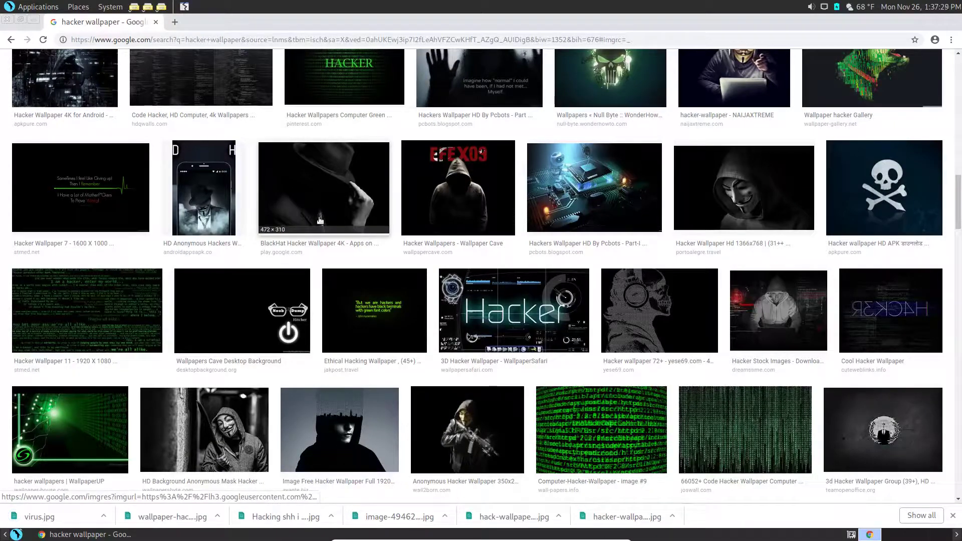
Preview the hooded figure image "Hacker Stock Images" further down the results and close the preview.
{"action": "scroll", "coordinate": [320, 221], "scroll_direction": "down", "scroll_amount": 3}
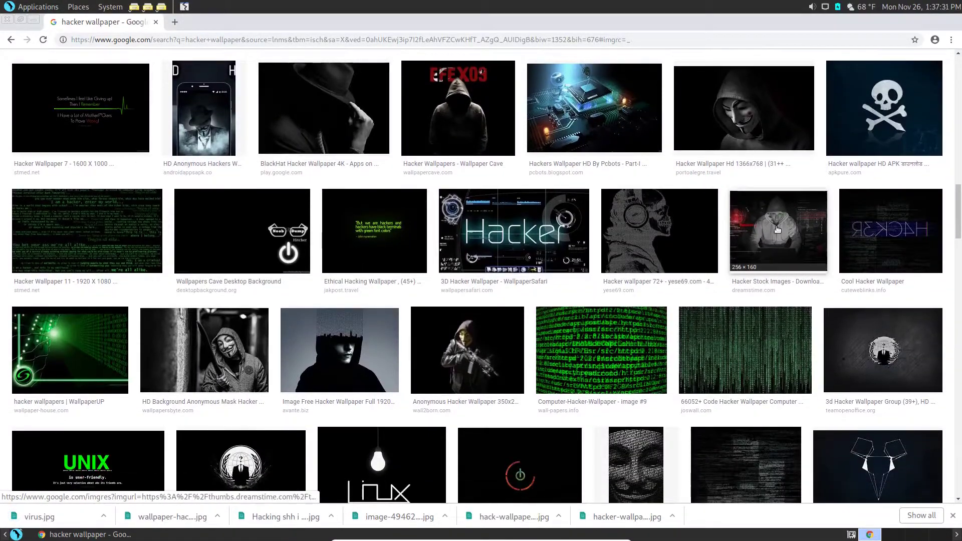
{"action": "left_click", "coordinate": [779, 234]}
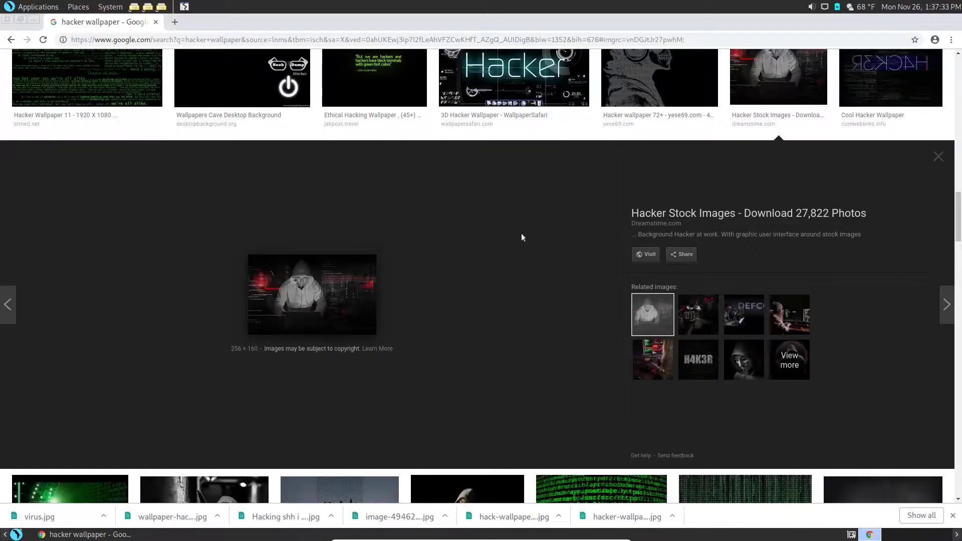
{"action": "left_click", "coordinate": [778, 80]}
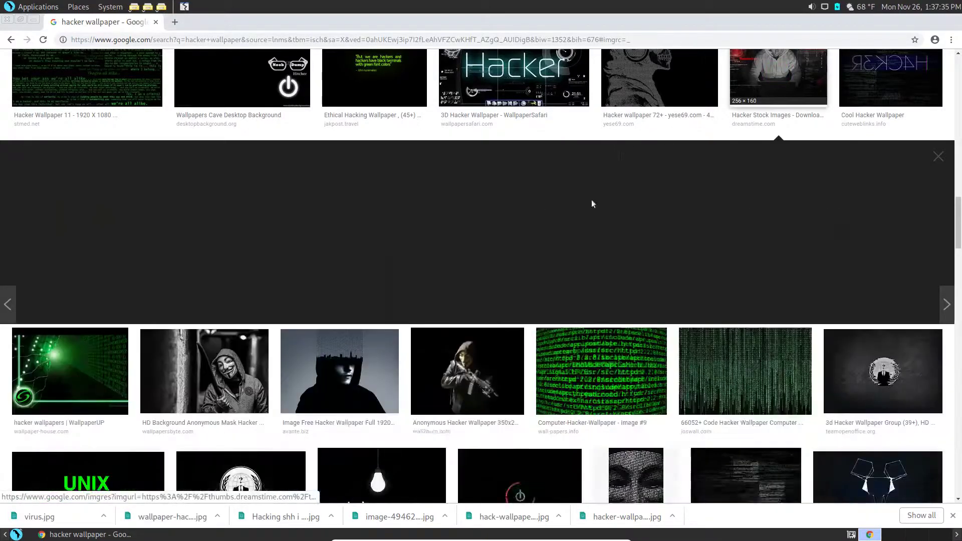
Save the emblem image "Anonymous Hackers HD Wallpaper" to the Downloads folder as anonymous-hackers-wallpaper-4.jpg.
{"action": "scroll", "coordinate": [412, 208], "scroll_direction": "down", "scroll_amount": 3}
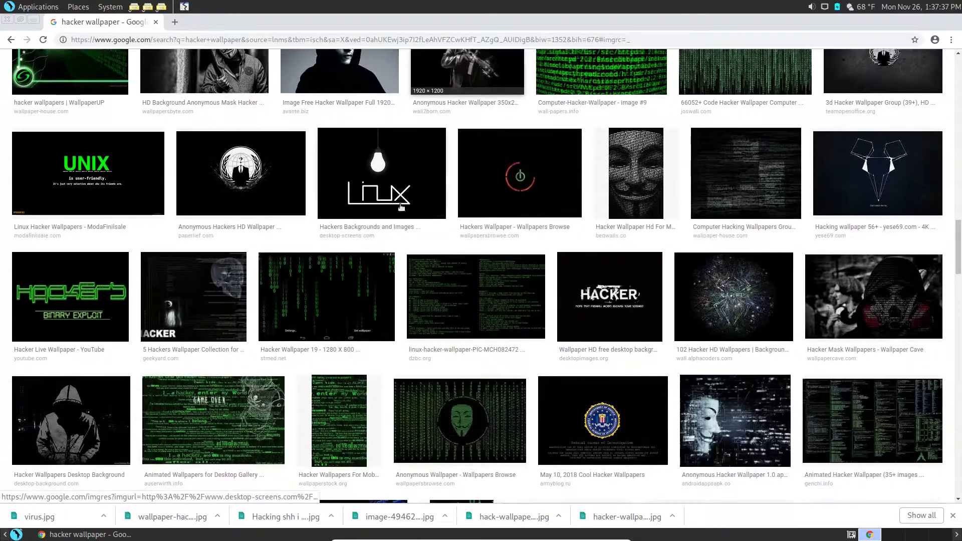
{"action": "left_click", "coordinate": [274, 181]}
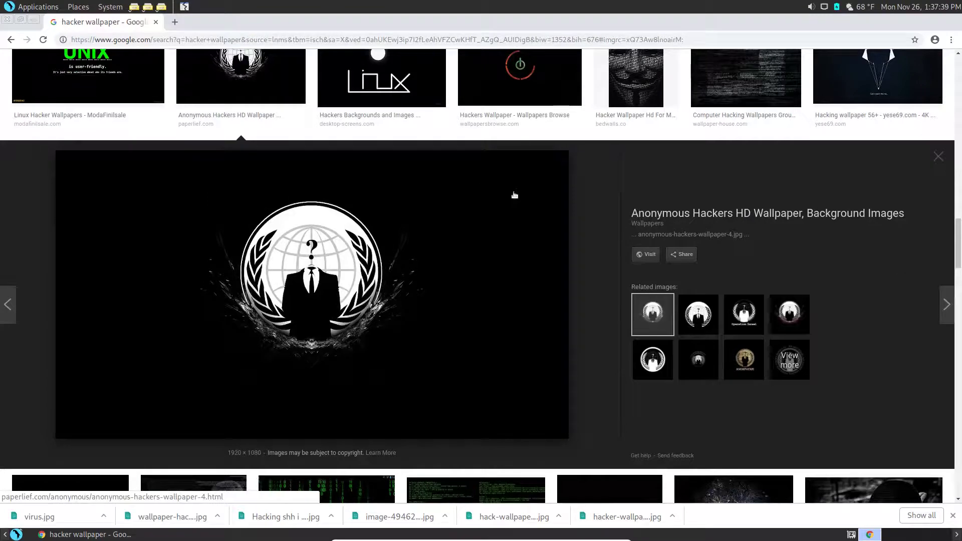
{"action": "right_click", "coordinate": [515, 196]}
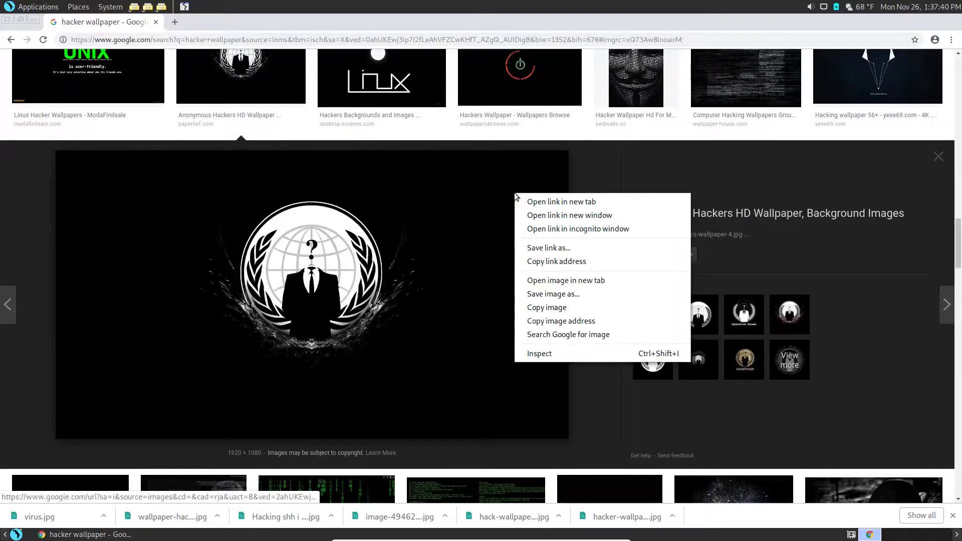
{"action": "left_click", "coordinate": [549, 296]}
{"action": "left_click", "coordinate": [649, 395]}
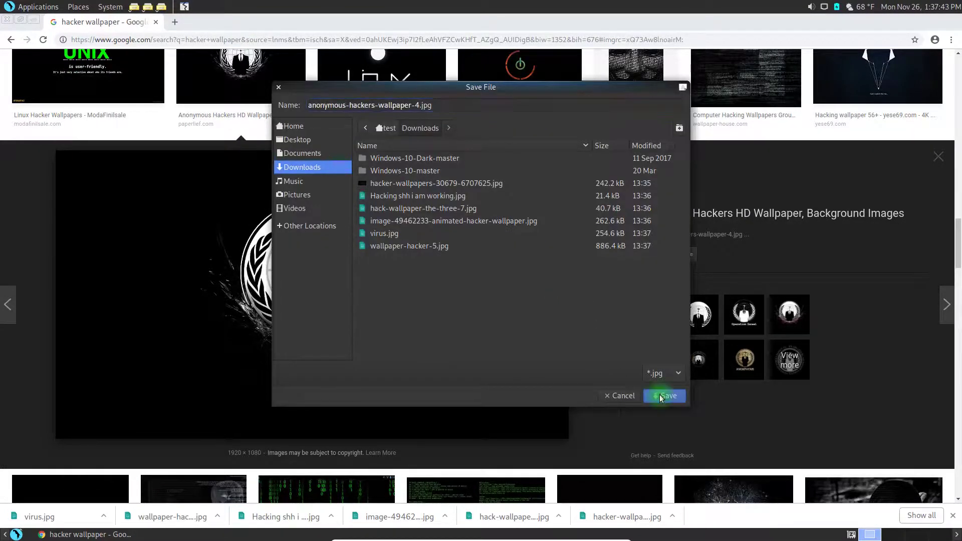
Preview the related Anonymous emblem images one after another, through to the gold emblem with the ANONYMOUS lettering.
{"action": "left_click", "coordinate": [703, 325]}
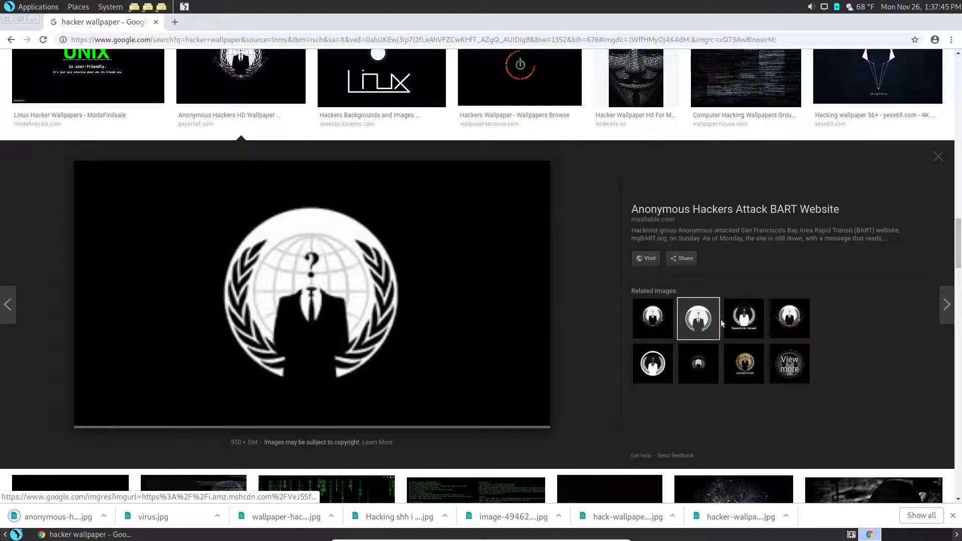
{"action": "left_click", "coordinate": [743, 320]}
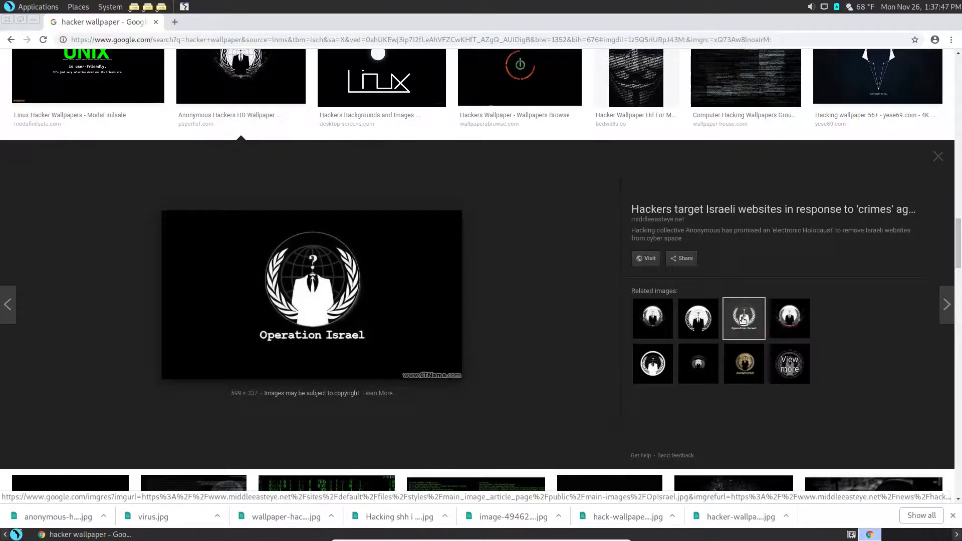
{"action": "left_click", "coordinate": [790, 318]}
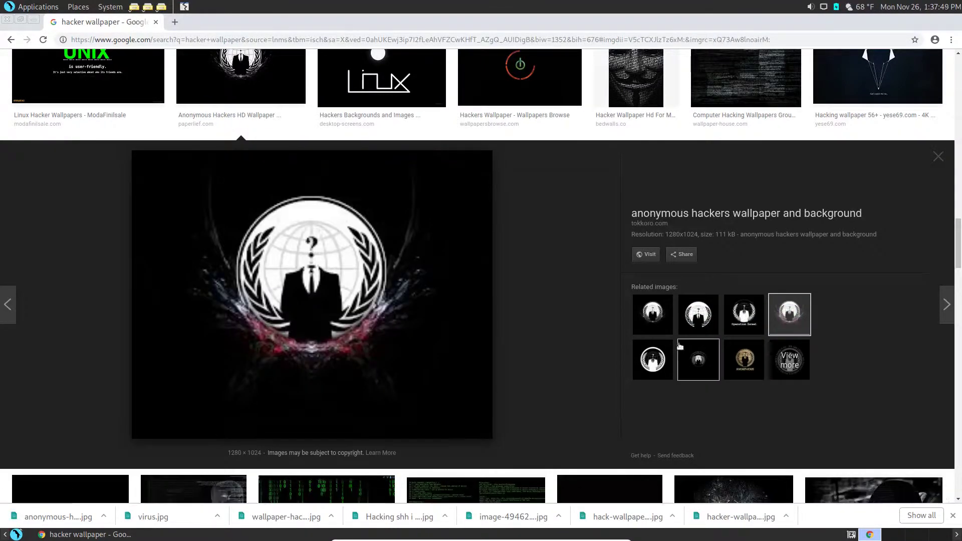
{"action": "left_click", "coordinate": [661, 355]}
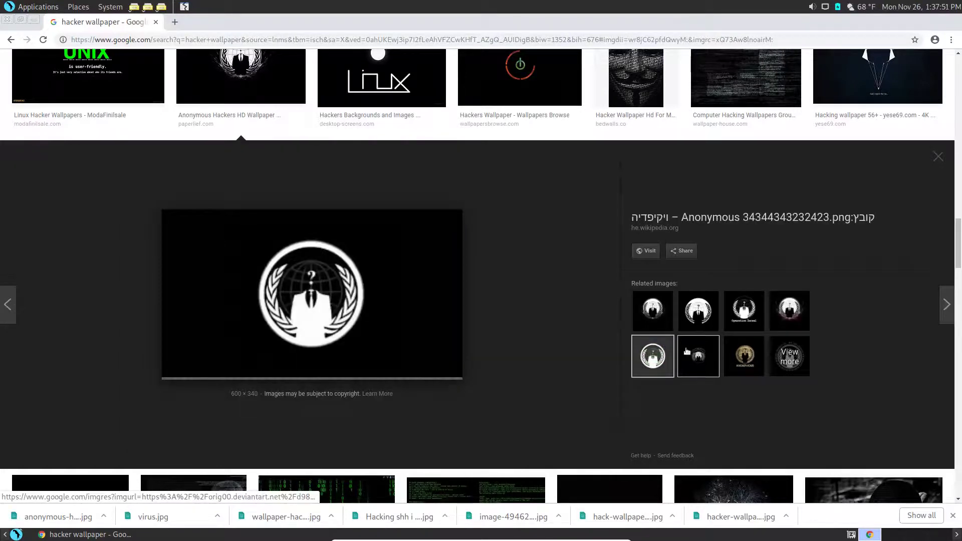
{"action": "left_click", "coordinate": [686, 351]}
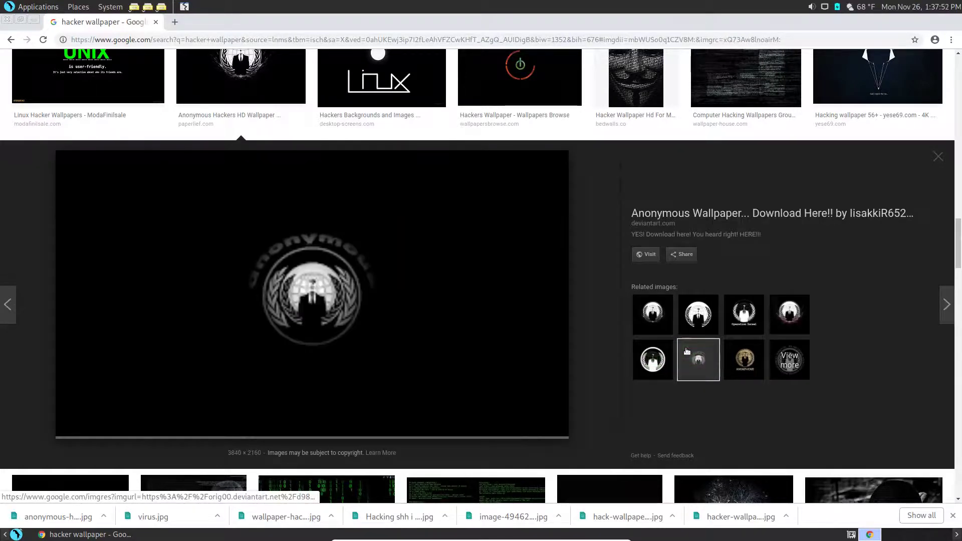
{"action": "left_click", "coordinate": [744, 357]}
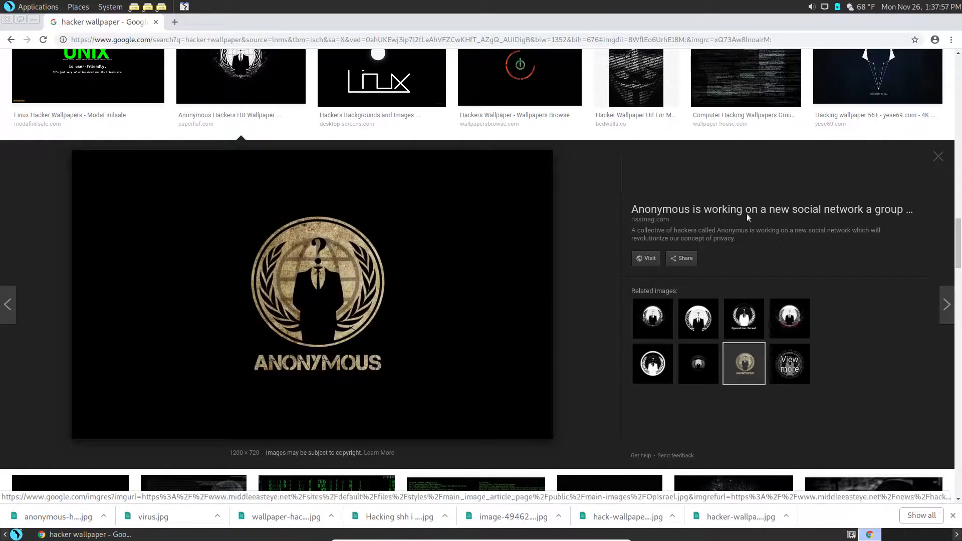
{"action": "left_click", "coordinate": [266, 80]}
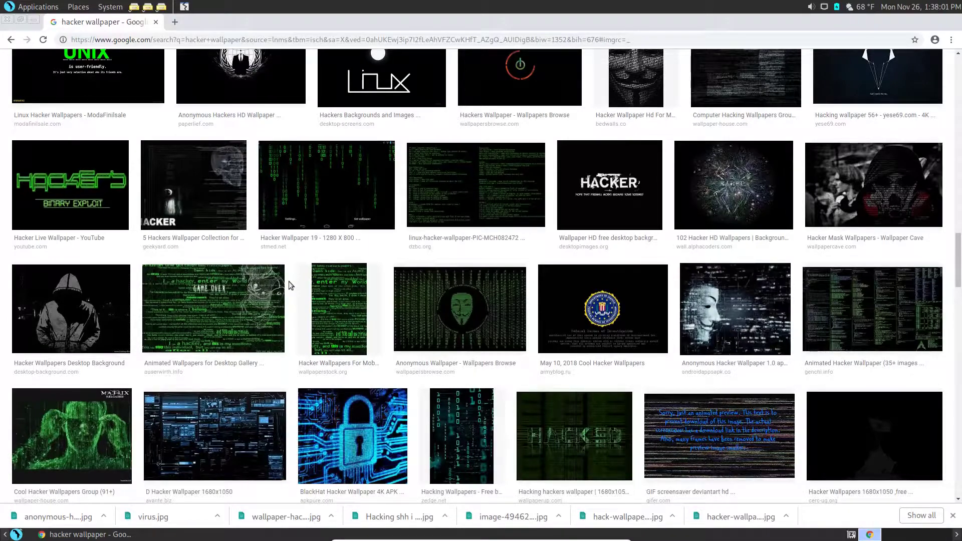
{"action": "scroll", "coordinate": [289, 285], "scroll_direction": "down", "scroll_amount": 7}
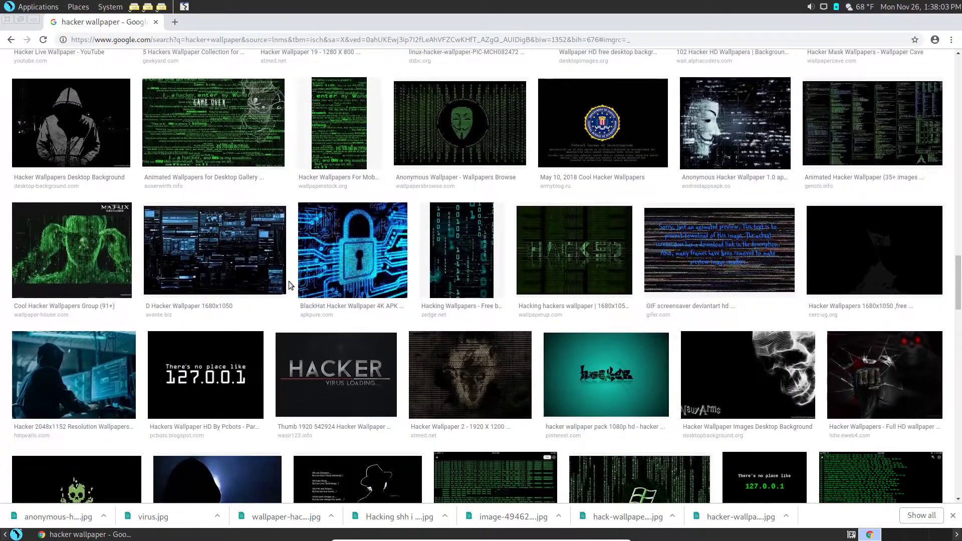
{"action": "left_click", "coordinate": [577, 236]}
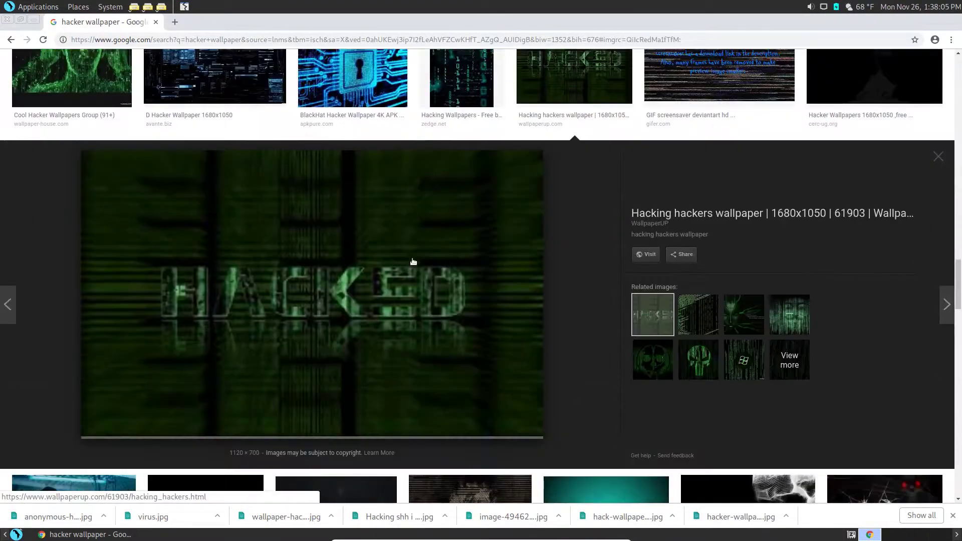
{"action": "right_click", "coordinate": [471, 203]}
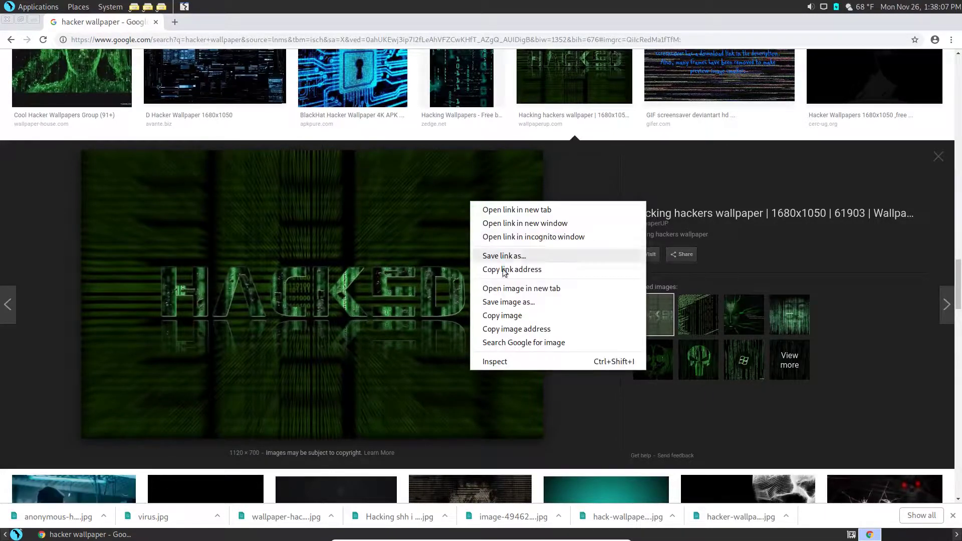
{"action": "left_click", "coordinate": [500, 304]}
{"action": "left_click", "coordinate": [665, 396]}
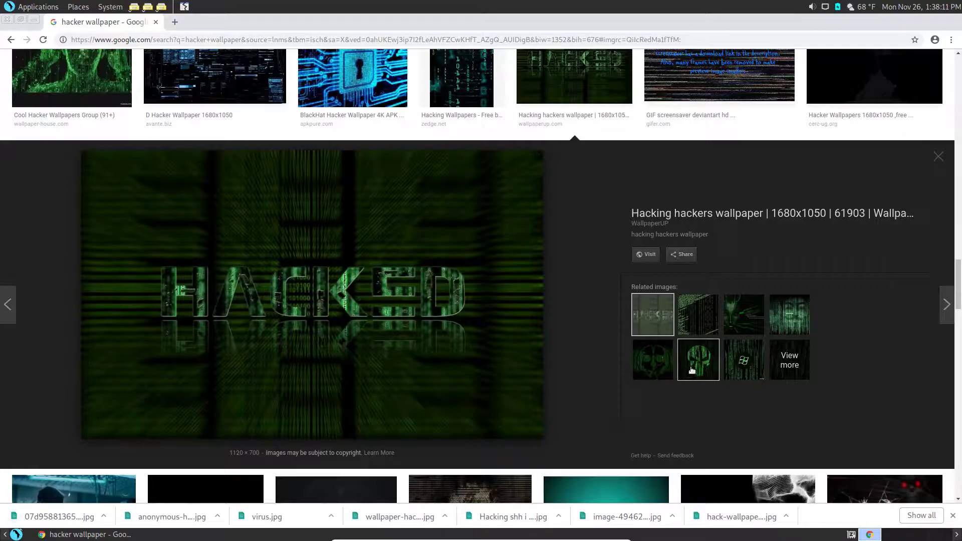
Save the related green skull image "The Punisher Logo Wallpaper" to the Downloads folder as hC8EgQ.jpg and close the preview.
{"action": "left_click", "coordinate": [692, 370]}
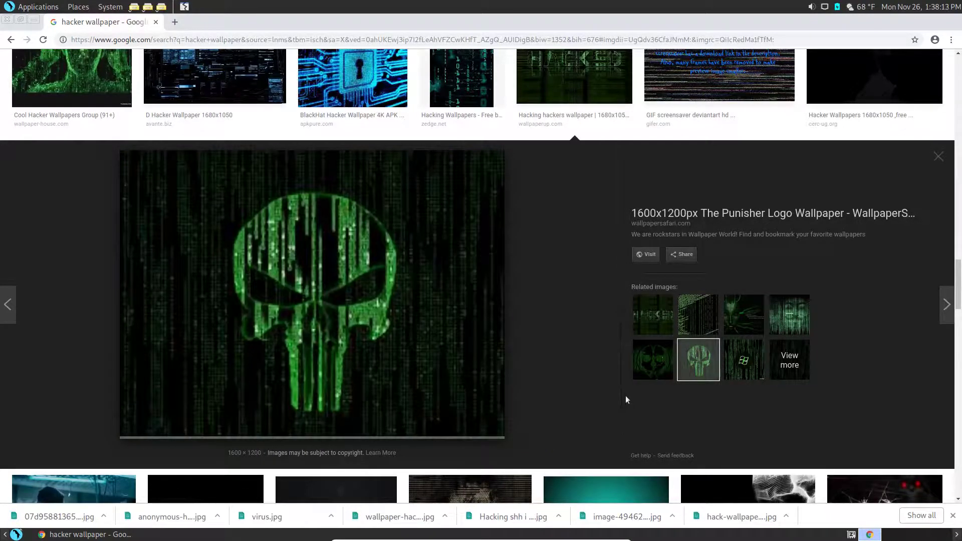
{"action": "right_click", "coordinate": [452, 218]}
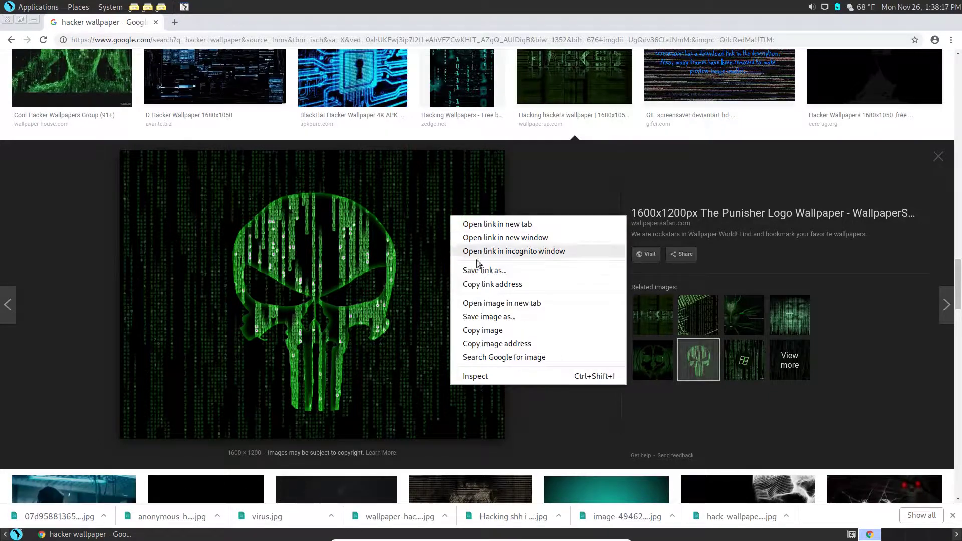
{"action": "left_click", "coordinate": [480, 317]}
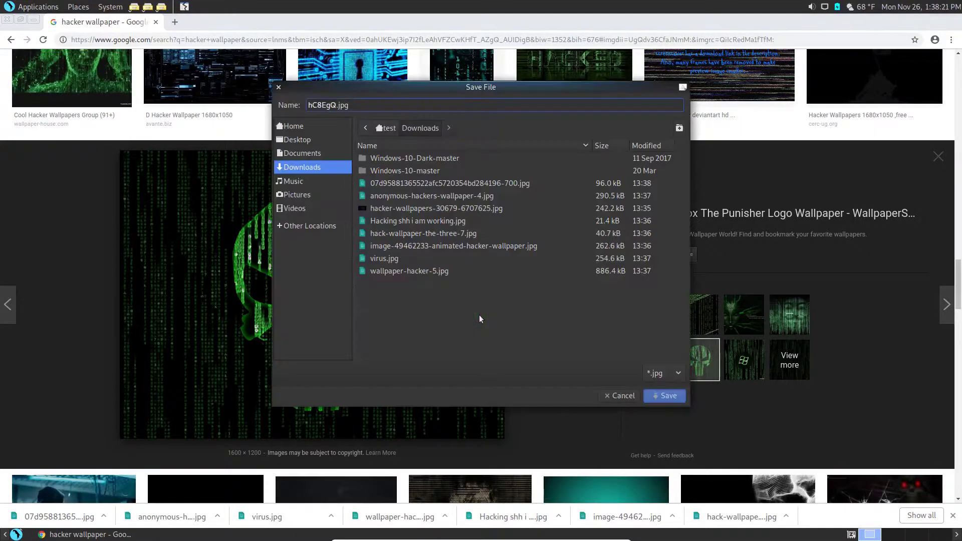
{"action": "left_click", "coordinate": [673, 400]}
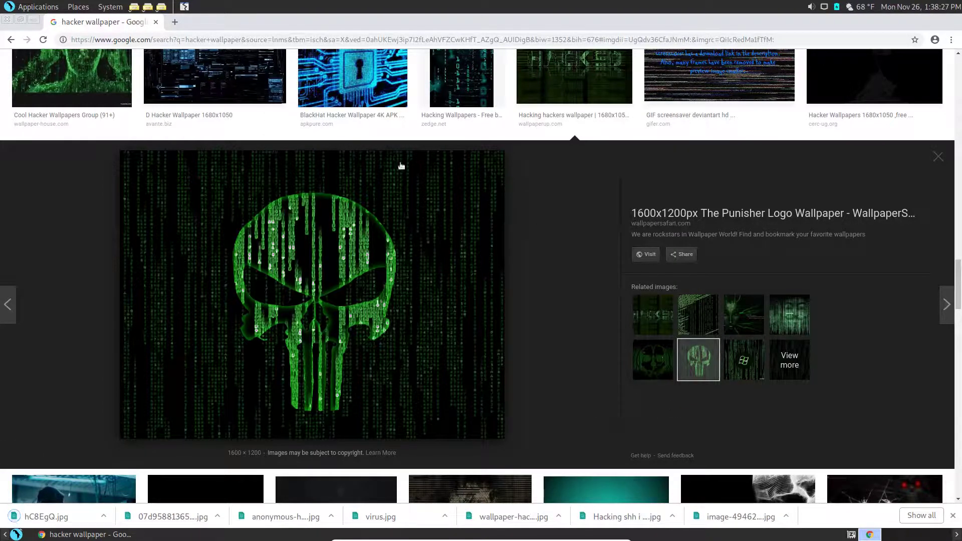
{"action": "key", "text": "Escape"}
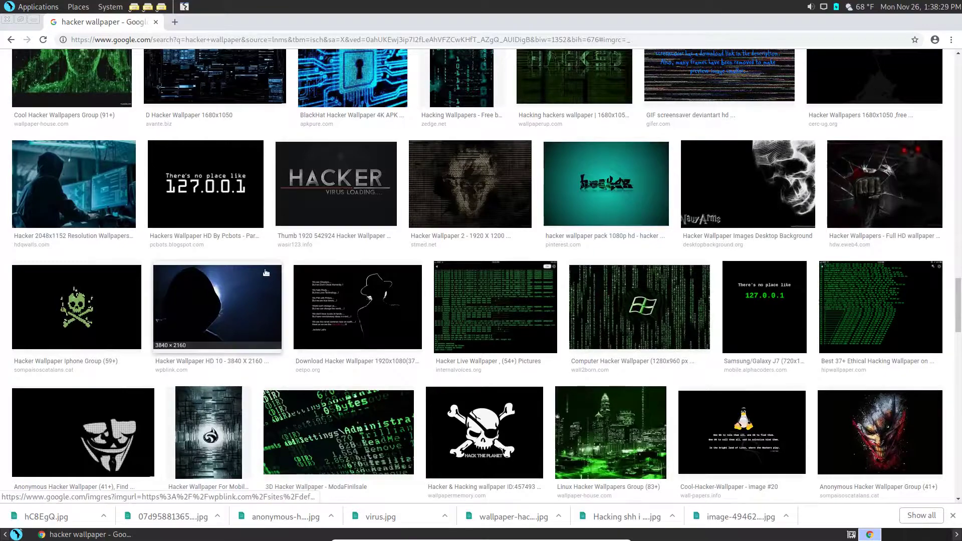
Save the red-and-white grinning face image "Anonymous Hacker Wallpaper Group (41+)" to the Downloads folder as anonymous-hacker-wallpaper.jpg.
{"action": "scroll", "coordinate": [269, 271], "scroll_direction": "down", "scroll_amount": 6}
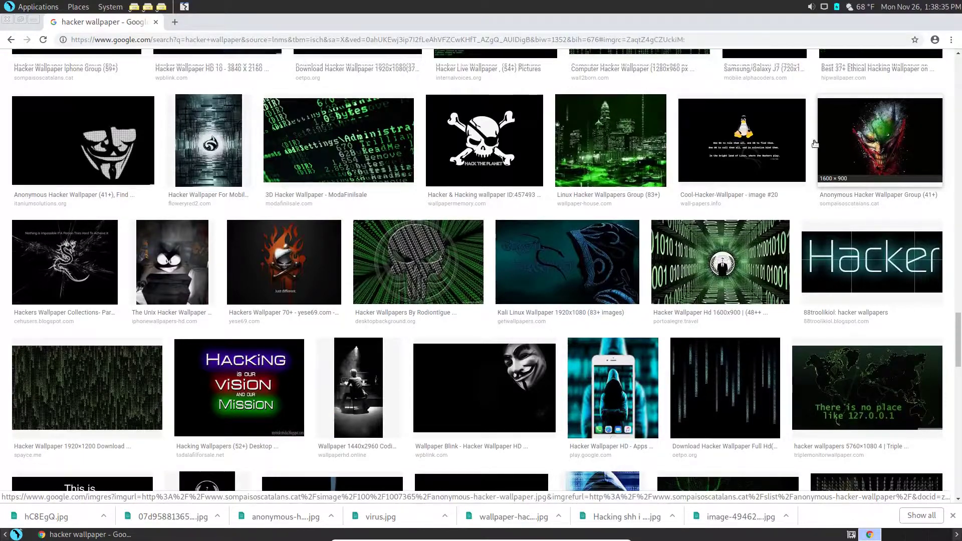
{"action": "left_click", "coordinate": [886, 130]}
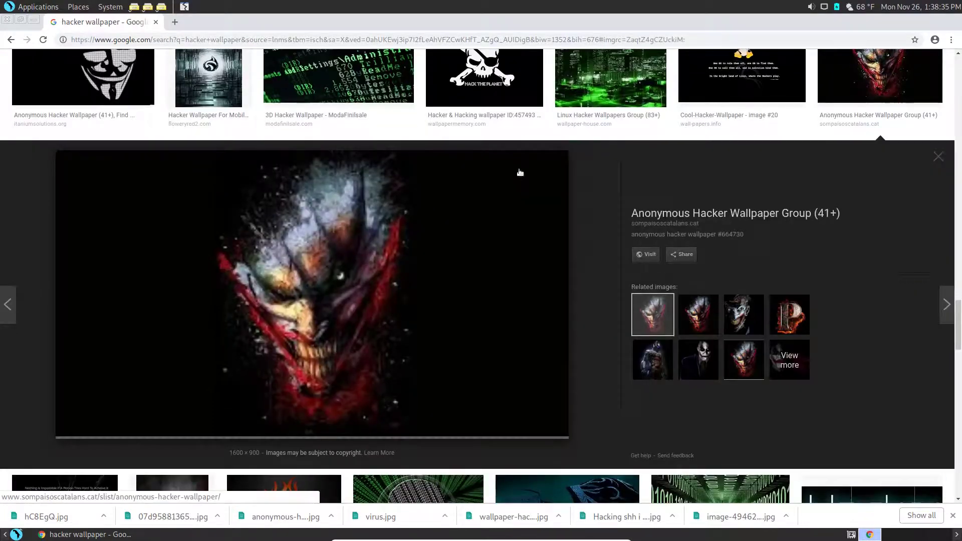
{"action": "right_click", "coordinate": [472, 201]}
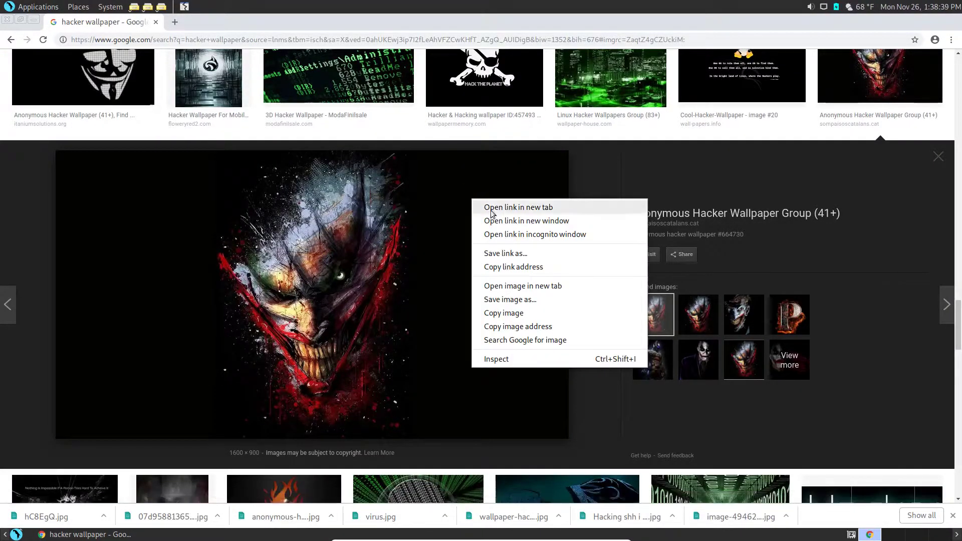
{"action": "left_click", "coordinate": [503, 301]}
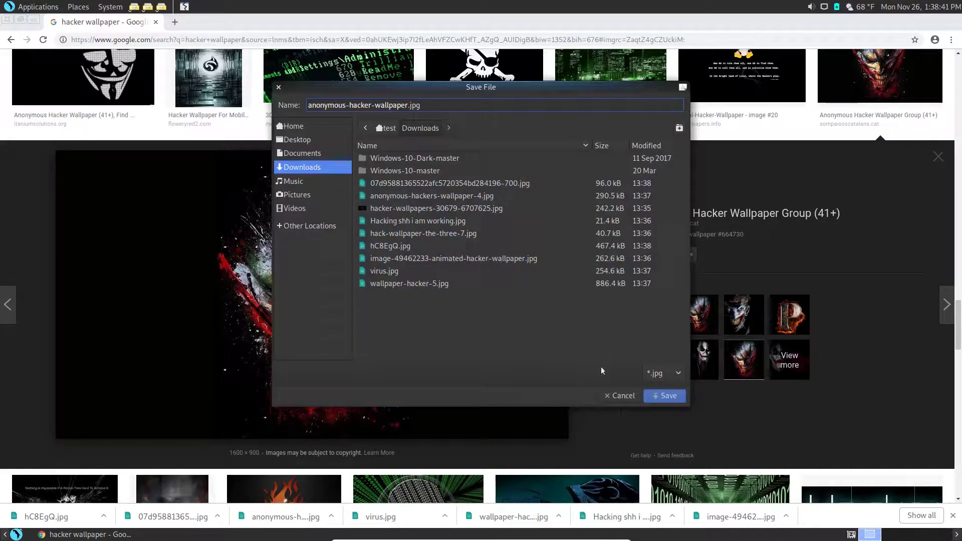
{"action": "left_click", "coordinate": [665, 396]}
Preview the next two related Joker face images and close the preview.
{"action": "left_click", "coordinate": [708, 324]}
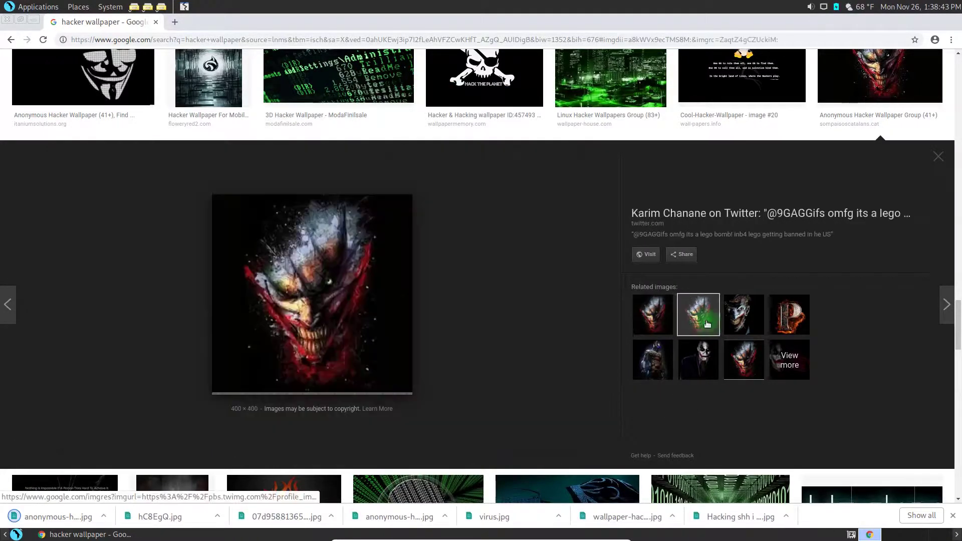
{"action": "left_click", "coordinate": [739, 318]}
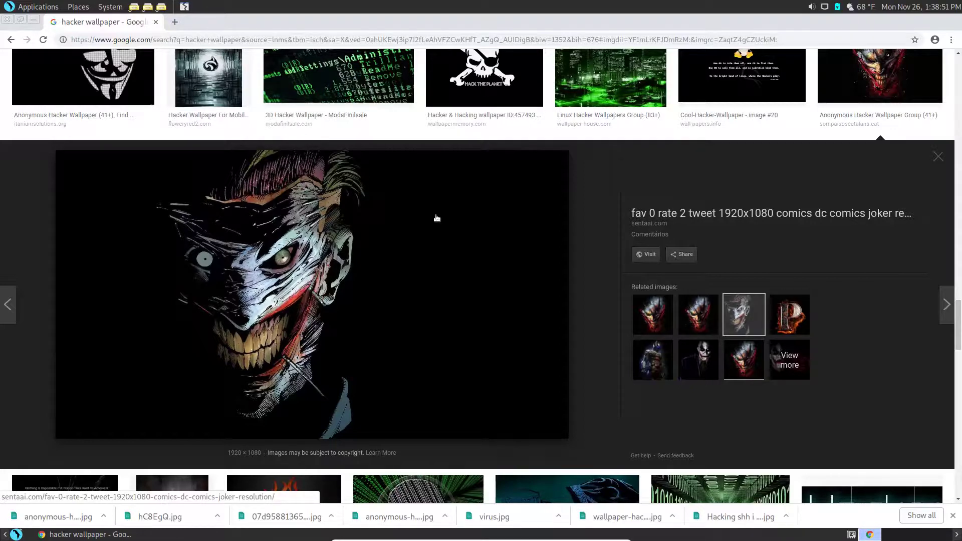
{"action": "left_click", "coordinate": [862, 73]}
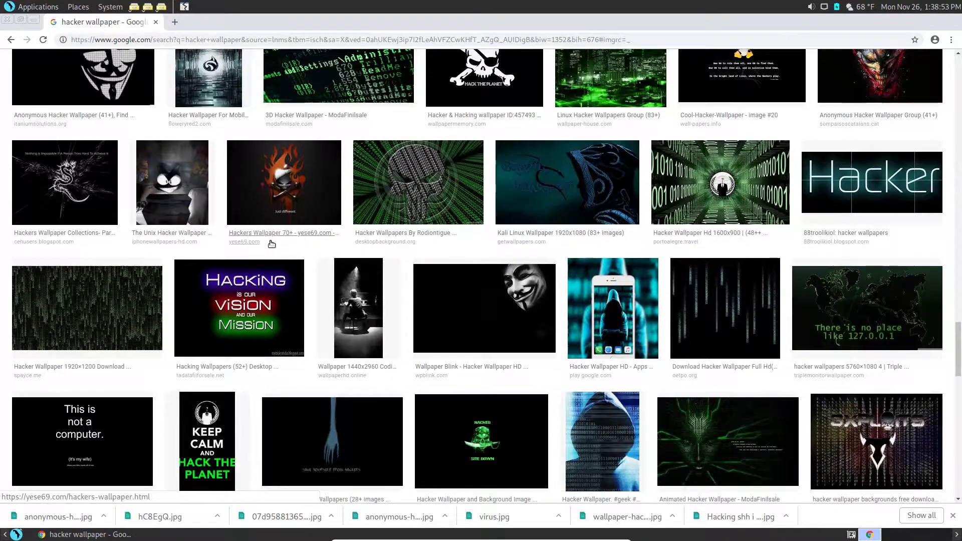
Save the white mask image "Wallpaper Blink - Hacker Wallpaper HD 14" to the Downloads folder as hacker-wallpapers-hd-73339-9781120.png and close the preview.
{"action": "scroll", "coordinate": [350, 254], "scroll_direction": "down", "scroll_amount": 1}
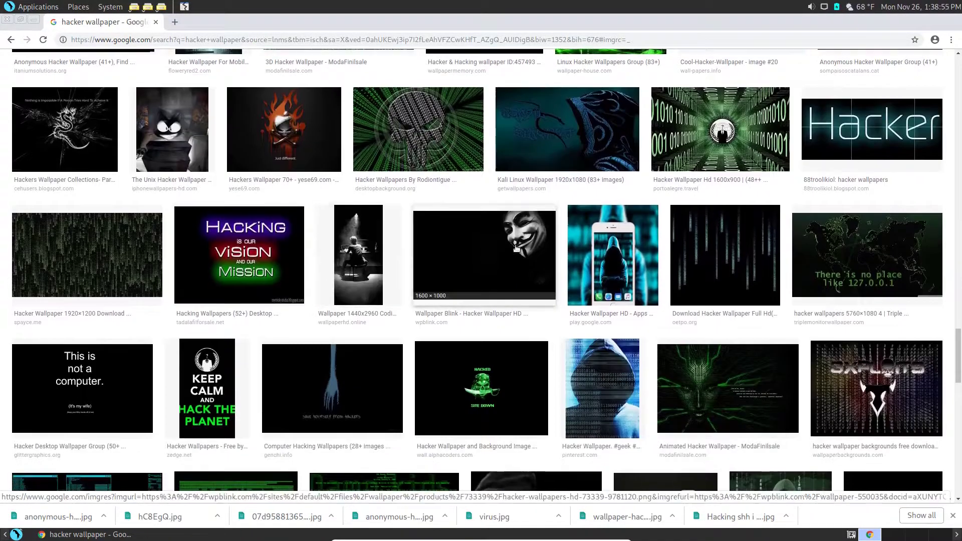
{"action": "left_click", "coordinate": [426, 259]}
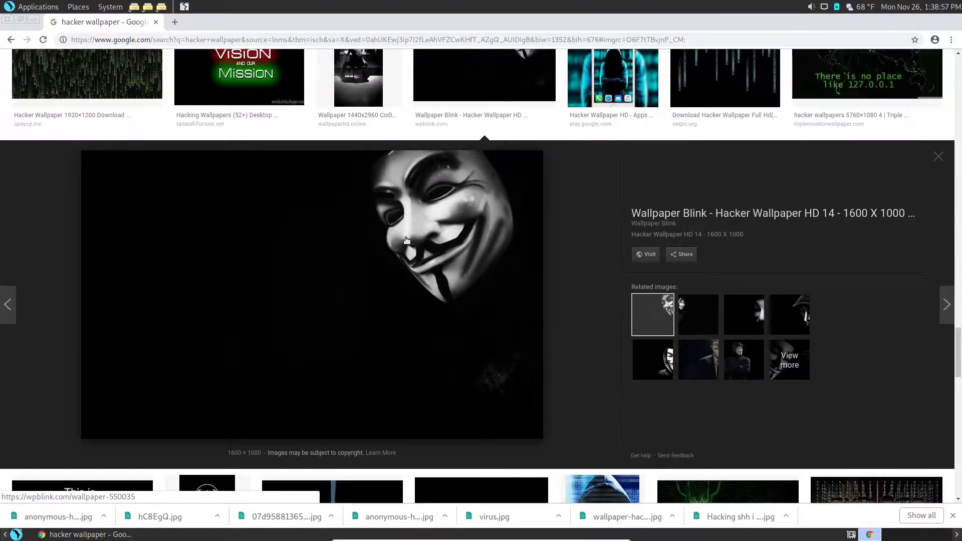
{"action": "right_click", "coordinate": [406, 240]}
{"action": "left_click", "coordinate": [444, 340]}
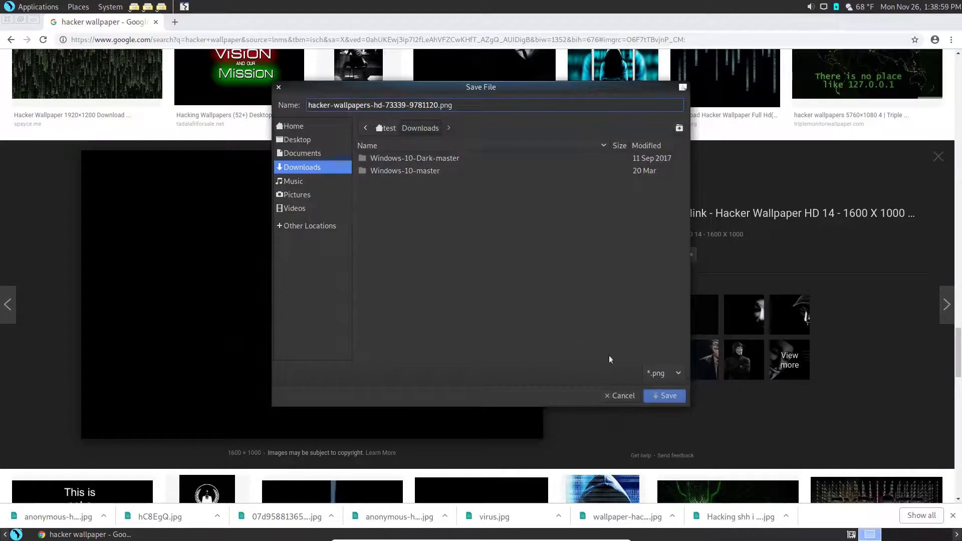
{"action": "left_click", "coordinate": [654, 394]}
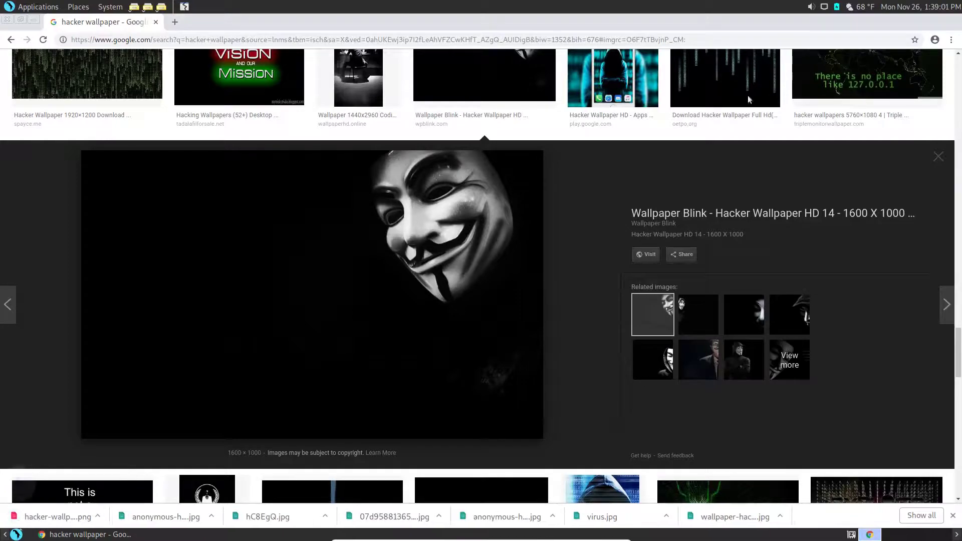
{"action": "key", "text": "Escape"}
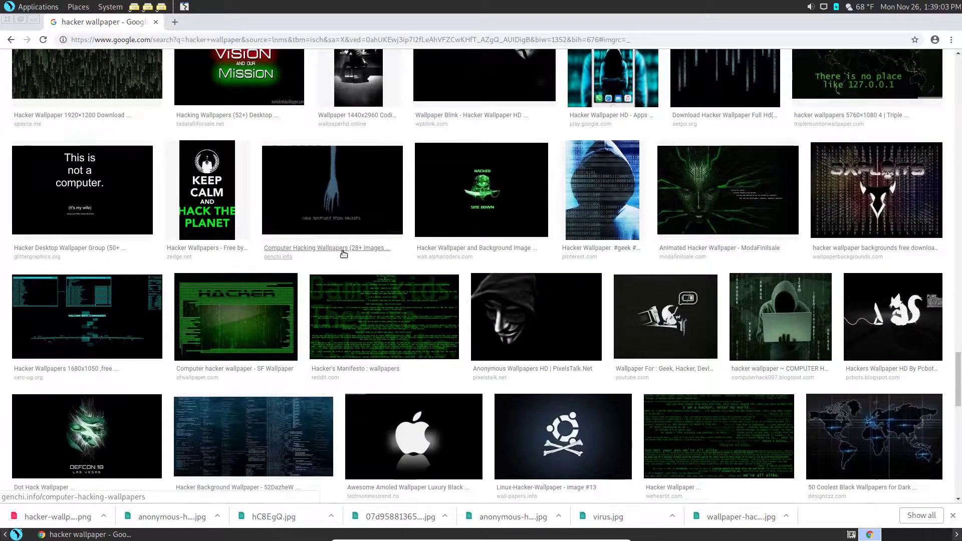
Preview the red horned skull image "Hacker Wallpaper" further down the results and close the preview.
{"action": "scroll", "coordinate": [344, 253], "scroll_direction": "down", "scroll_amount": 8}
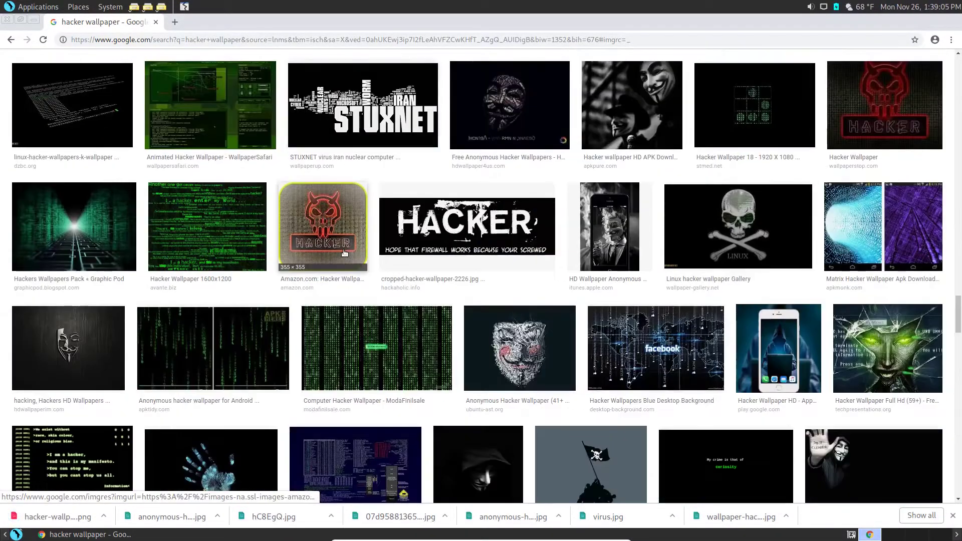
{"action": "left_click", "coordinate": [889, 88]}
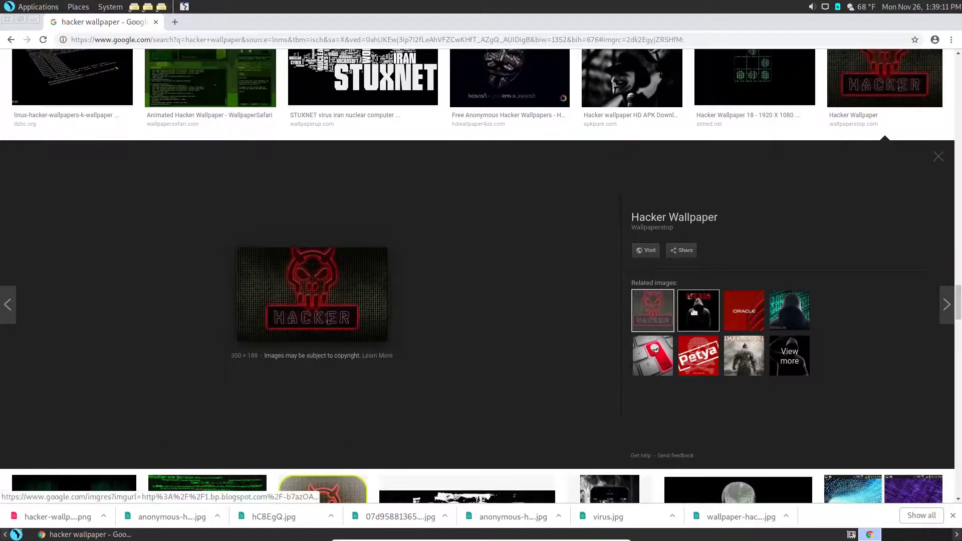
{"action": "left_click", "coordinate": [867, 76]}
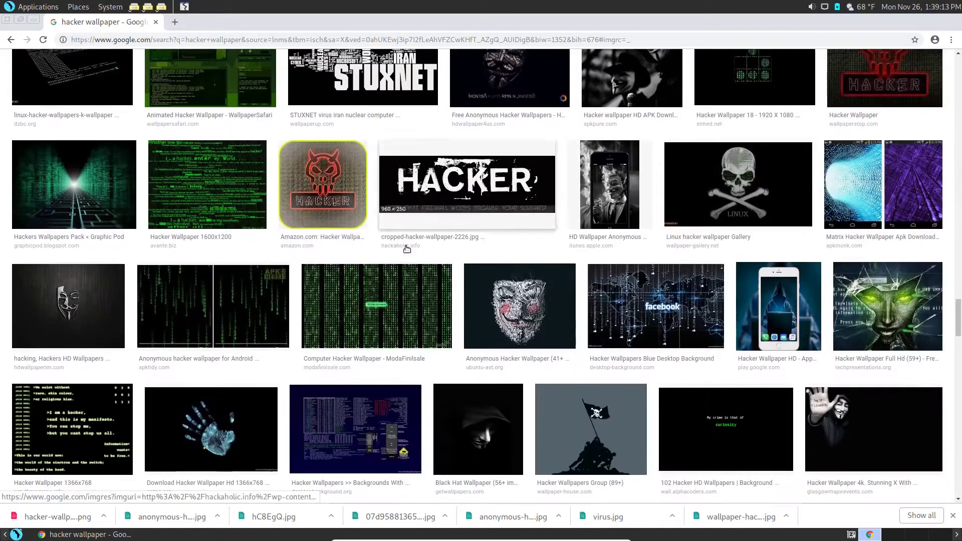
Look through the hacker wallpaper results further down the page for more images worth downloading.
{"action": "scroll", "coordinate": [388, 253], "scroll_direction": "down", "scroll_amount": 3}
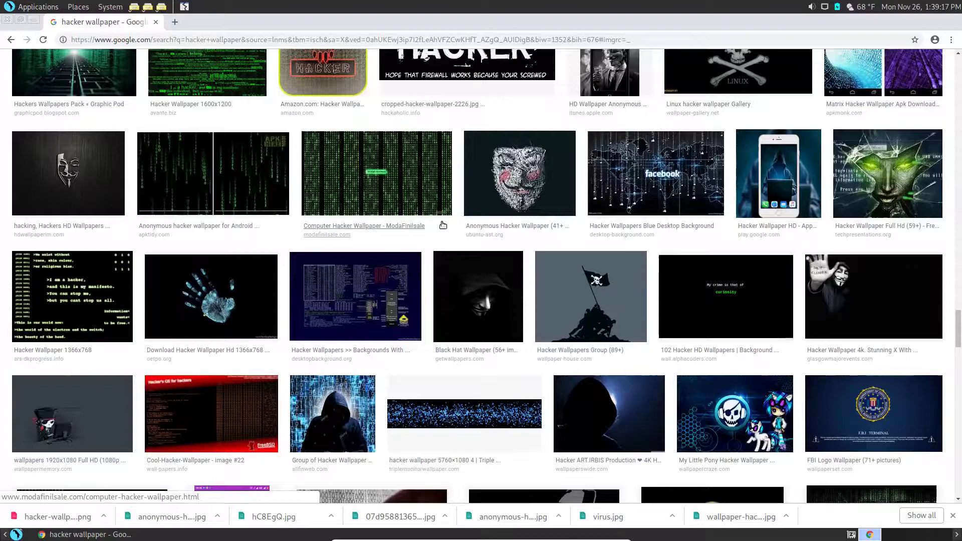
{"action": "scroll", "coordinate": [440, 223], "scroll_direction": "down", "scroll_amount": 2}
{"action": "scroll", "coordinate": [443, 225], "scroll_direction": "up", "scroll_amount": 2}
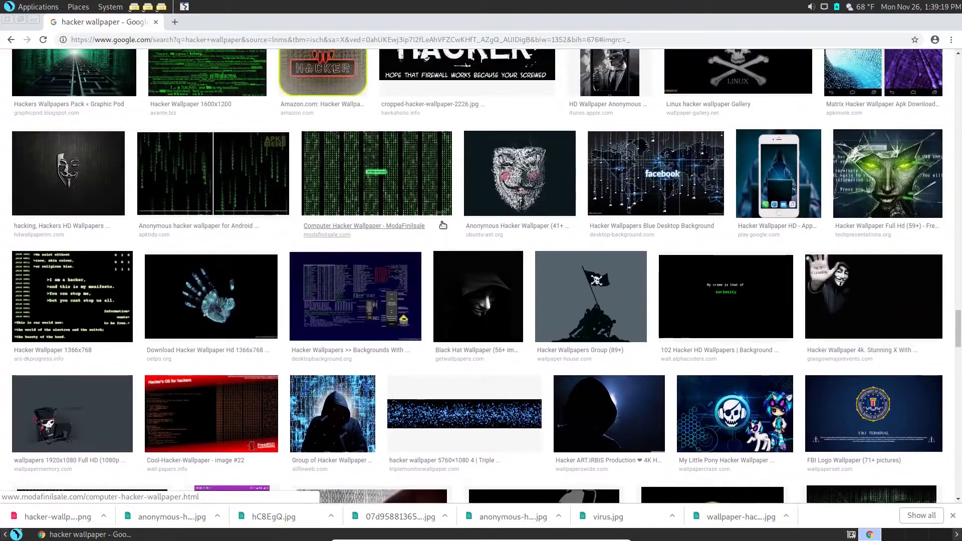
{"action": "scroll", "coordinate": [443, 225], "scroll_direction": "down", "scroll_amount": 3}
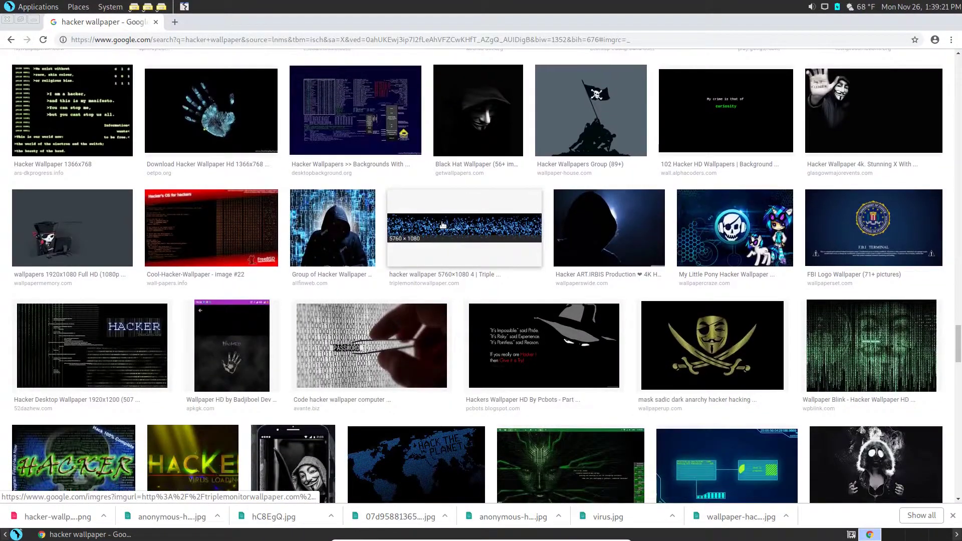
{"action": "scroll", "coordinate": [443, 225], "scroll_direction": "down", "scroll_amount": 3}
{"action": "scroll", "coordinate": [444, 225], "scroll_direction": "down", "scroll_amount": 5}
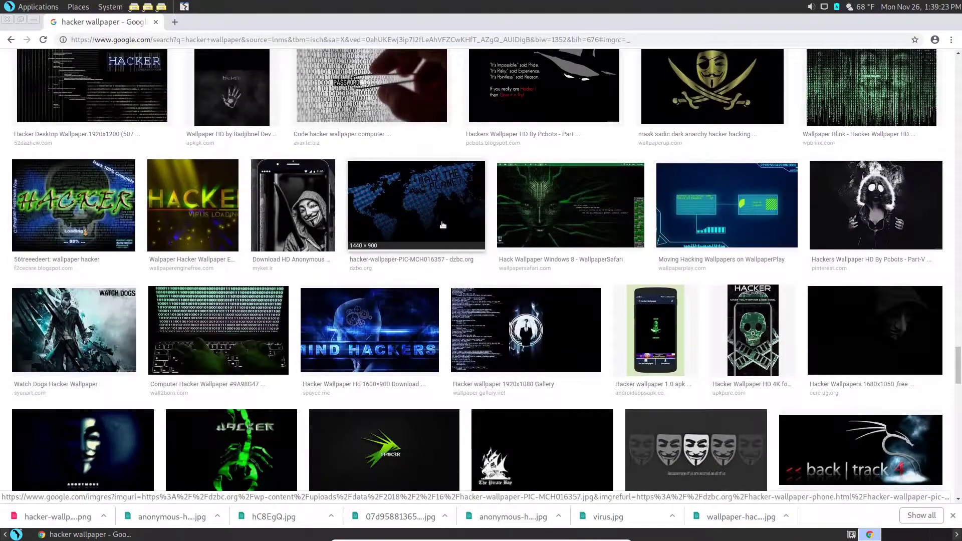
{"action": "scroll", "coordinate": [443, 225], "scroll_direction": "down", "scroll_amount": 5}
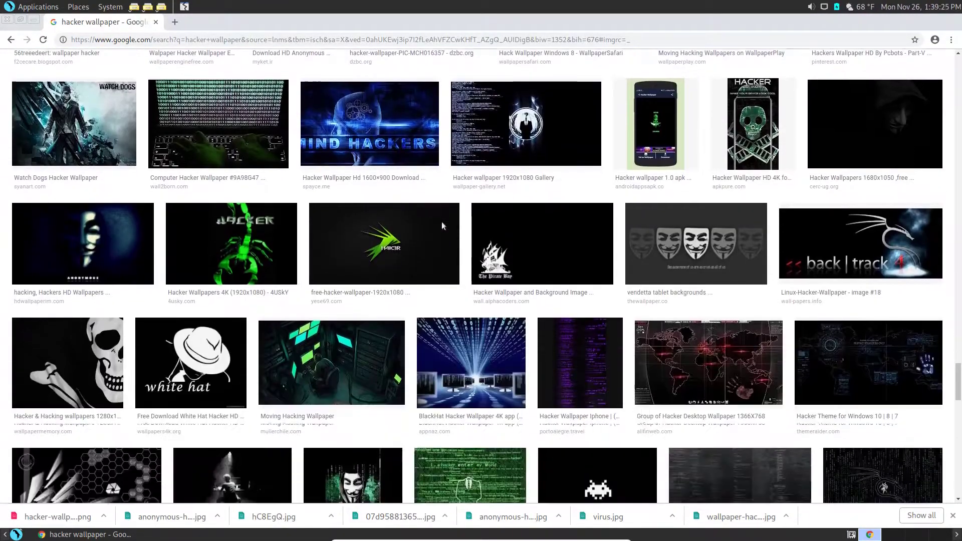
{"action": "scroll", "coordinate": [443, 226], "scroll_direction": "down", "scroll_amount": 5}
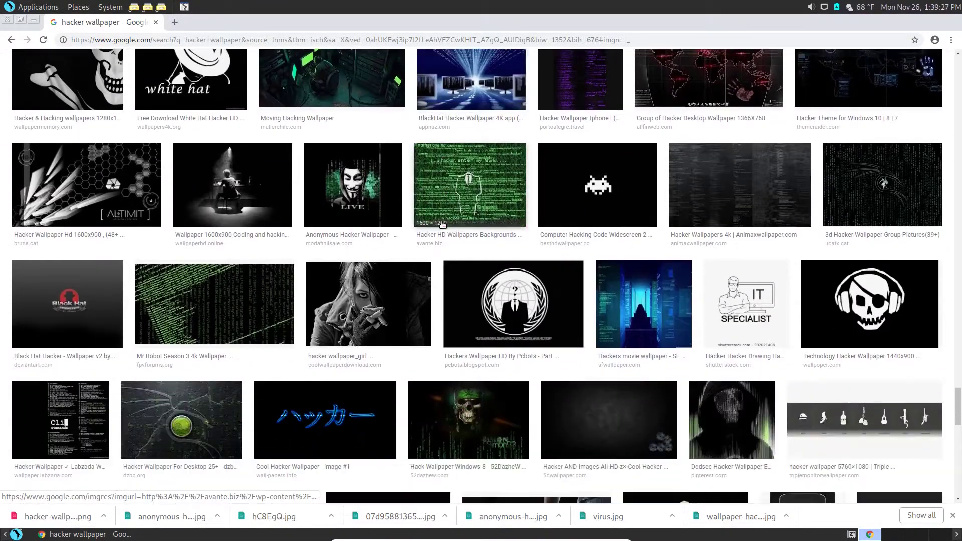
{"action": "scroll", "coordinate": [443, 224], "scroll_direction": "down", "scroll_amount": 4}
{"action": "scroll", "coordinate": [443, 224], "scroll_direction": "down", "scroll_amount": 4}
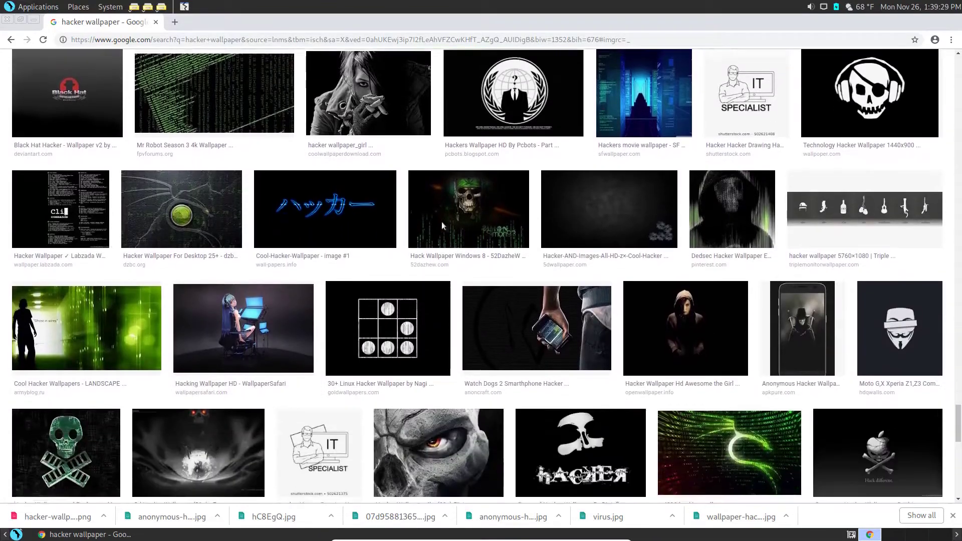
{"action": "scroll", "coordinate": [444, 225], "scroll_direction": "down", "scroll_amount": 1}
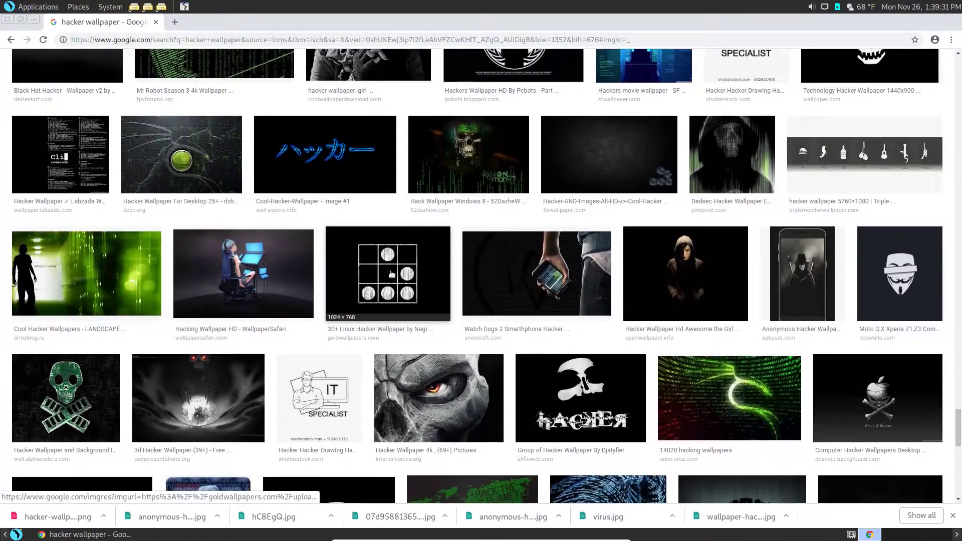
Save the dotted grid image "30+ Linux Hacker Wallpaper" to the Downloads folder as linux_hacker_wallpaper_009.jpg and close the preview.
{"action": "left_click", "coordinate": [392, 274]}
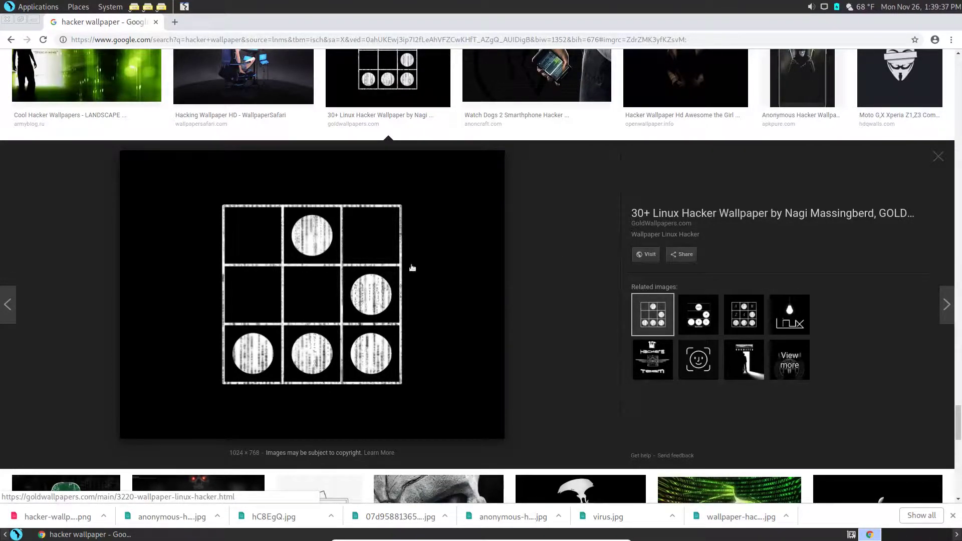
{"action": "right_click", "coordinate": [439, 190]}
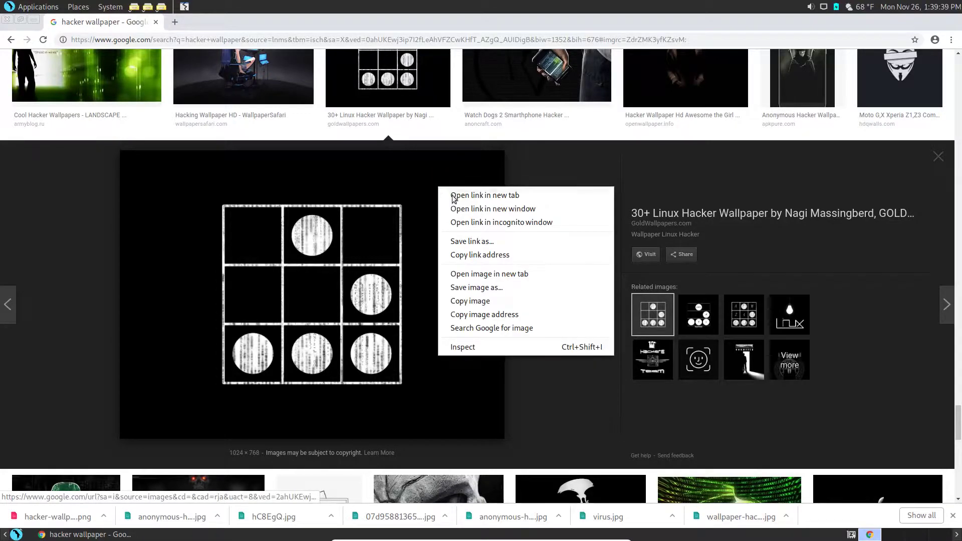
{"action": "left_click", "coordinate": [477, 288]}
{"action": "left_click", "coordinate": [659, 396]}
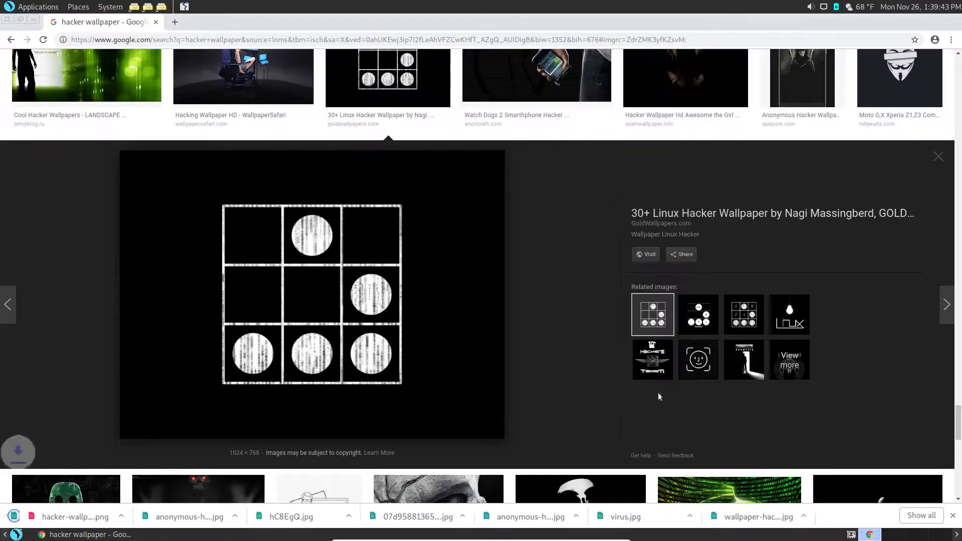
{"action": "left_click", "coordinate": [422, 87]}
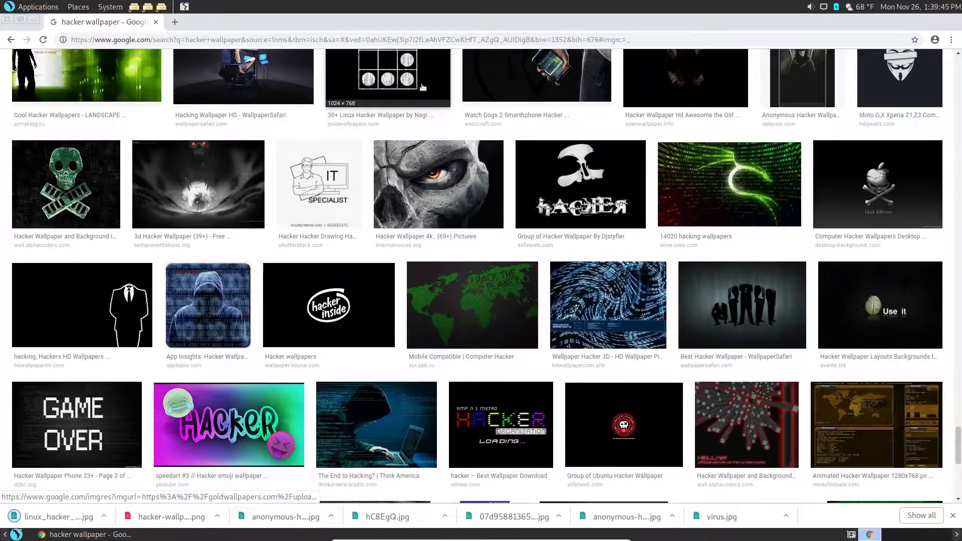
Preview the two related dotted grid images and the neighbouring "Hacking Wallpaper HD - WallpaperSafari" image, closing each preview.
{"action": "left_click", "coordinate": [422, 87]}
{"action": "left_click", "coordinate": [700, 314]}
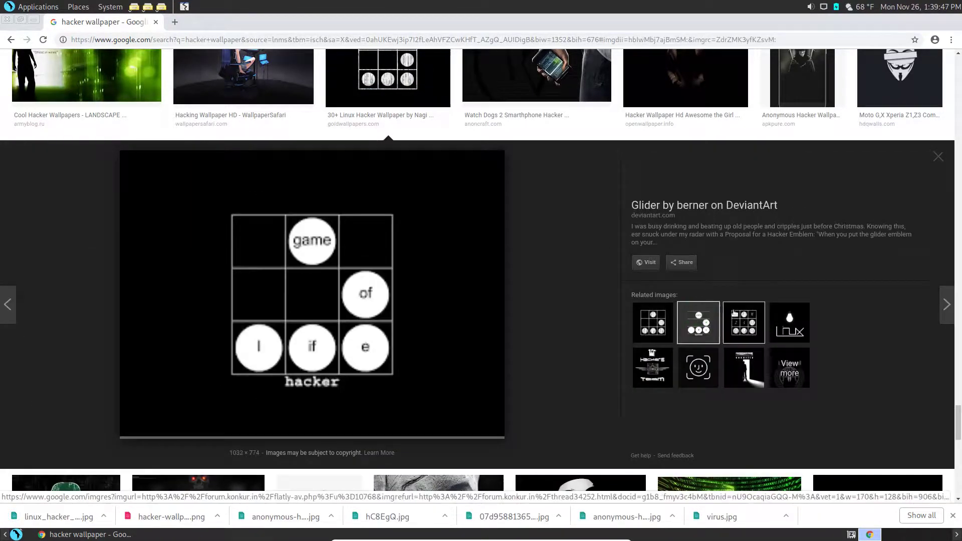
{"action": "left_click", "coordinate": [735, 316]}
{"action": "left_click", "coordinate": [705, 314]}
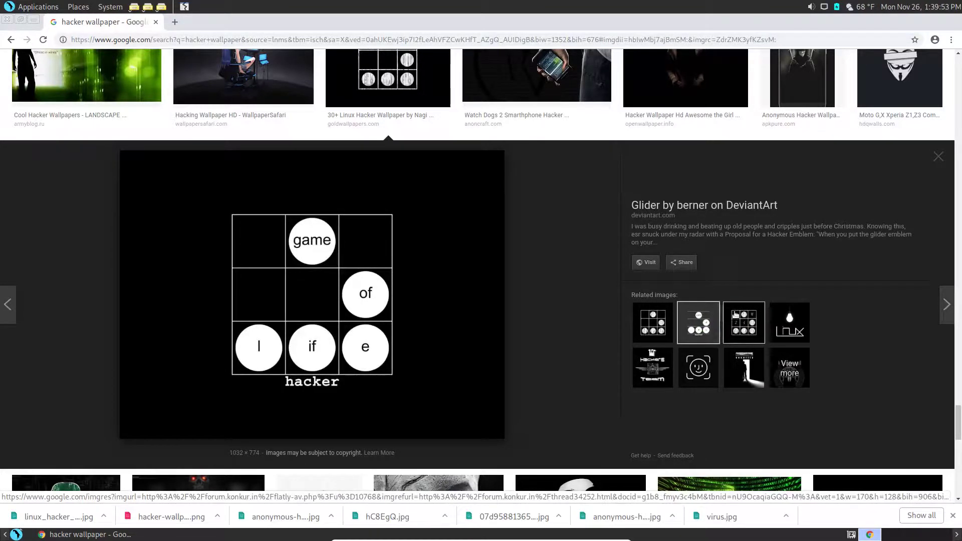
{"action": "left_click", "coordinate": [735, 315]}
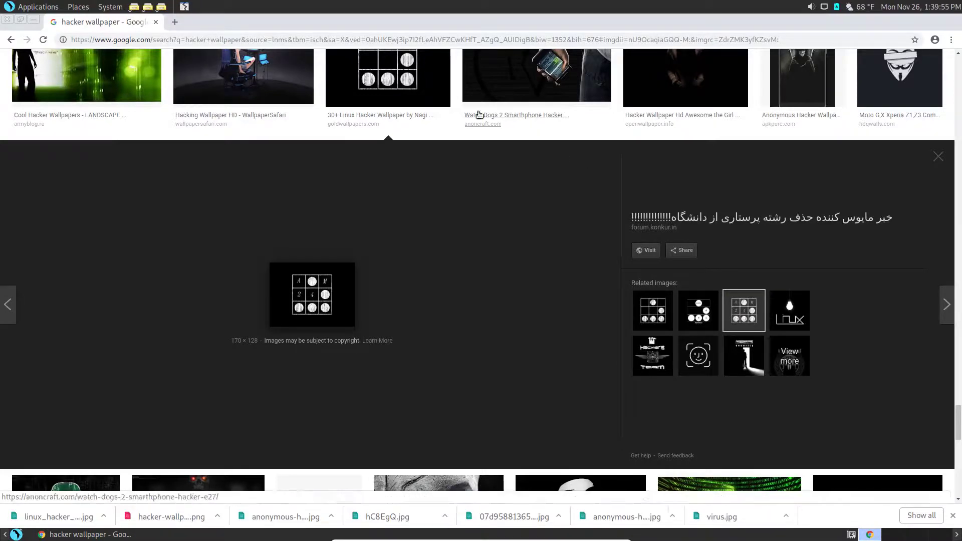
{"action": "left_click", "coordinate": [425, 95]}
{"action": "left_click", "coordinate": [281, 77]}
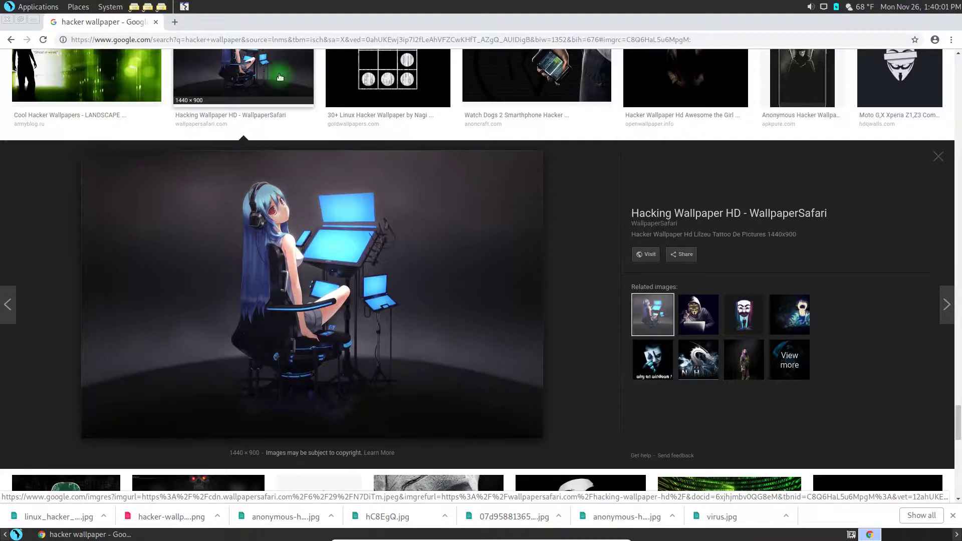
{"action": "left_click", "coordinate": [280, 76]}
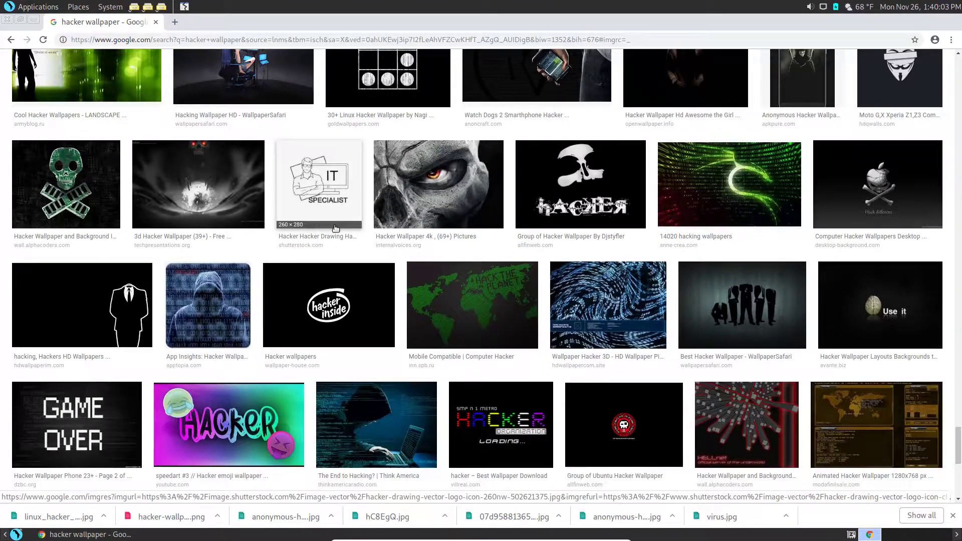
Save the skull eye image "Hacker Wallpaper 4k , (69+) Pictures" to the Downloads folder as 1140058_hacker-wallpaper-4k.jpg.
{"action": "left_click", "coordinate": [477, 191]}
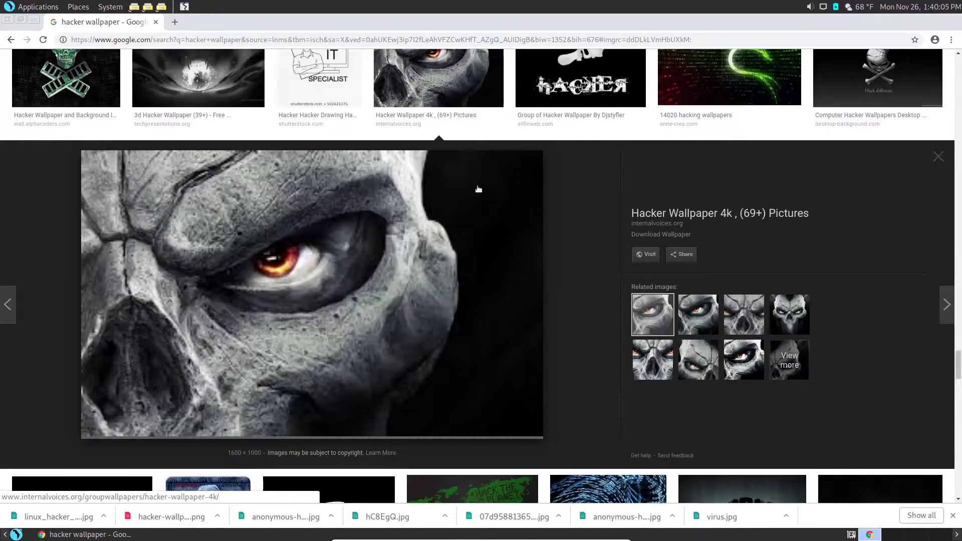
{"action": "right_click", "coordinate": [479, 189]}
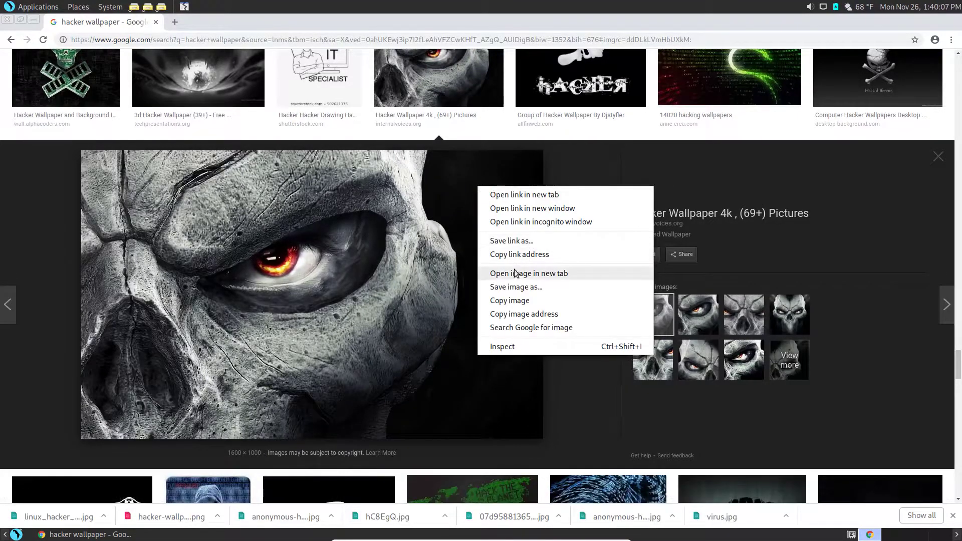
{"action": "left_click", "coordinate": [512, 287]}
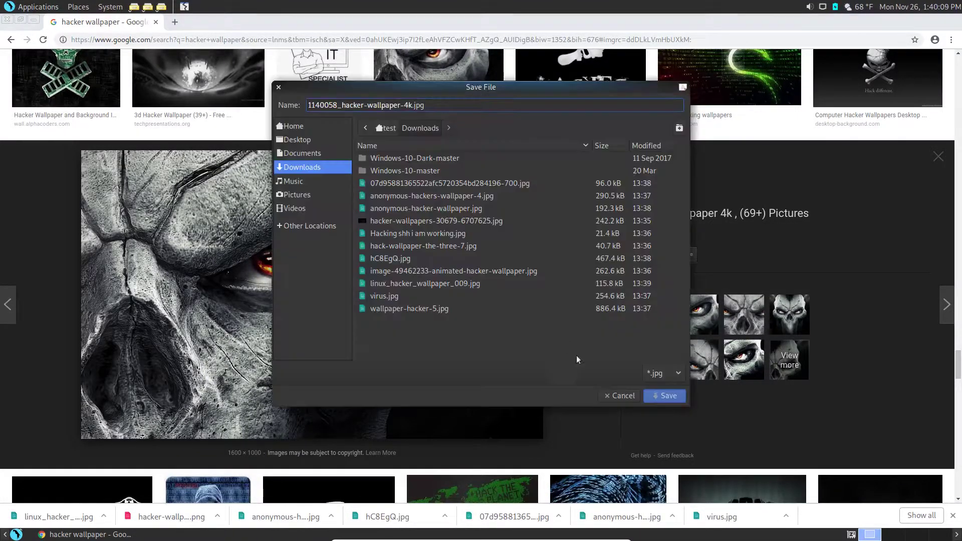
{"action": "left_click", "coordinate": [670, 396]}
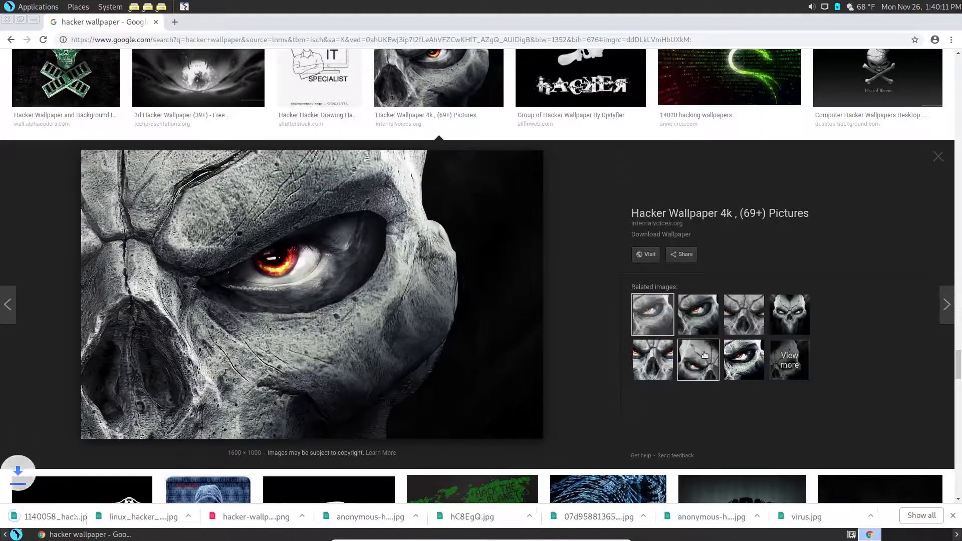
Save the related front-facing Darksiders skull image as 63874.jpg and close the preview.
{"action": "left_click", "coordinate": [744, 324]}
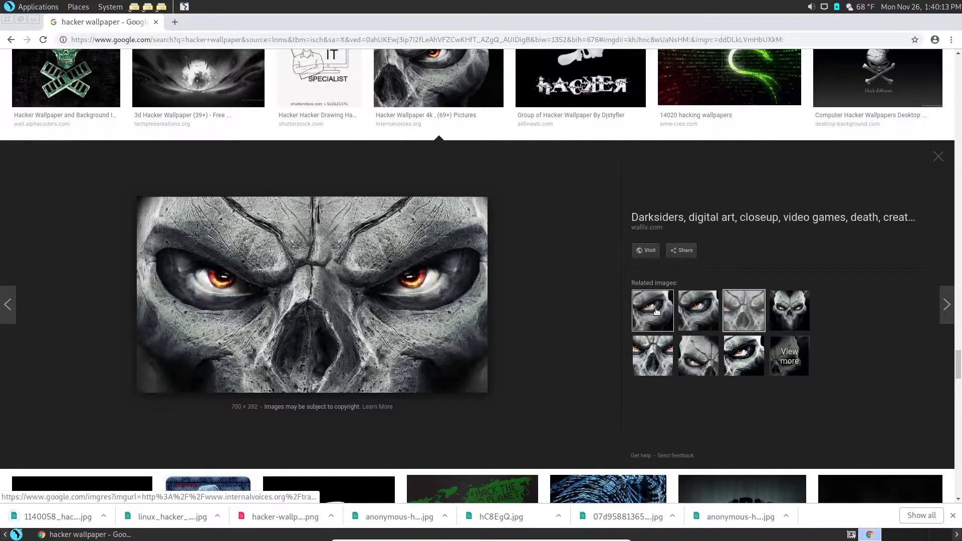
{"action": "right_click", "coordinate": [421, 250]}
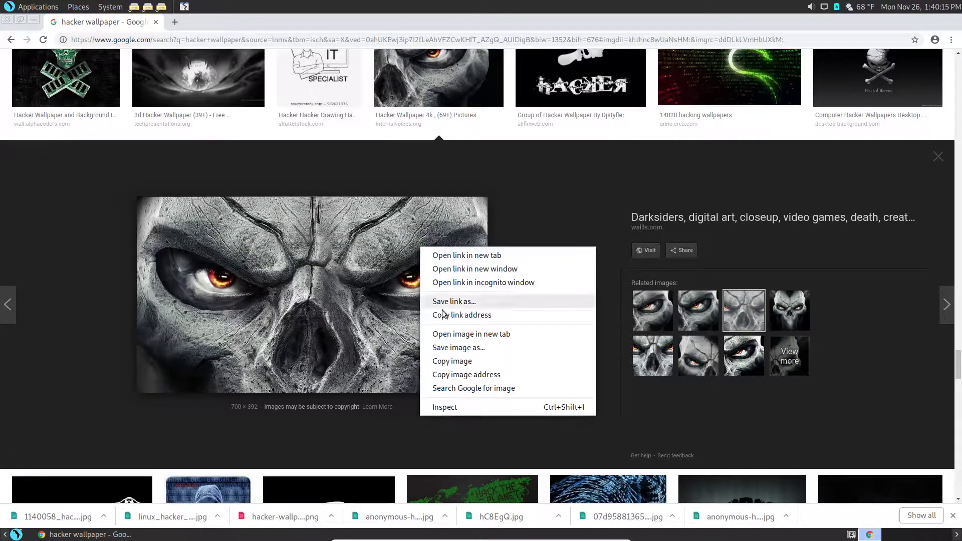
{"action": "left_click", "coordinate": [449, 348]}
{"action": "left_click", "coordinate": [667, 396]}
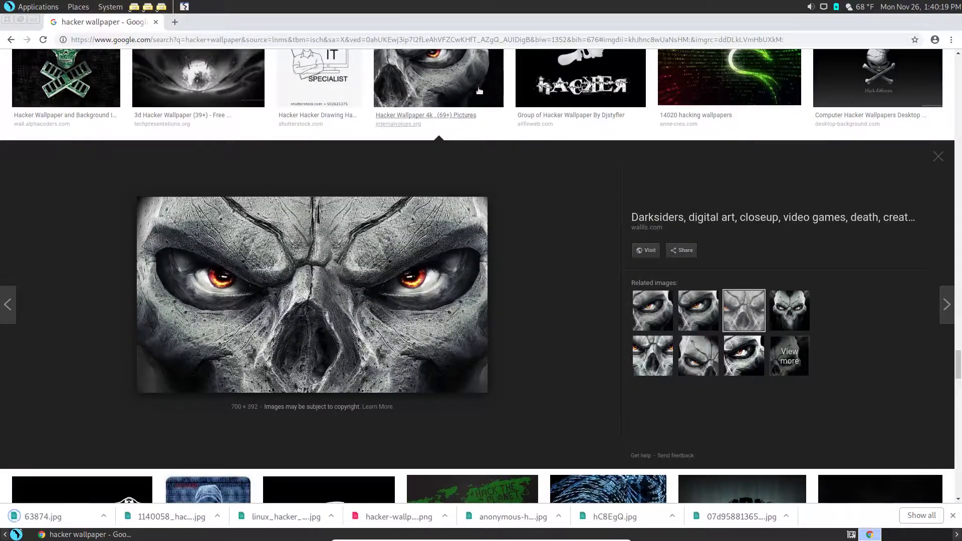
{"action": "left_click", "coordinate": [479, 91]}
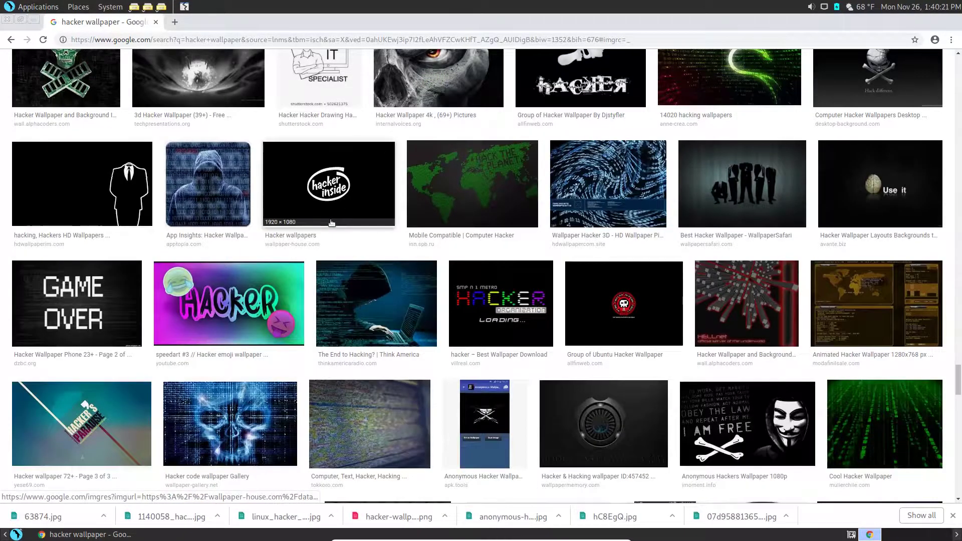
Look through the remaining wallpaper results to the end of the page and close the browser window.
{"action": "scroll", "coordinate": [332, 223], "scroll_direction": "down", "scroll_amount": 3}
{"action": "scroll", "coordinate": [332, 223], "scroll_direction": "down", "scroll_amount": 2}
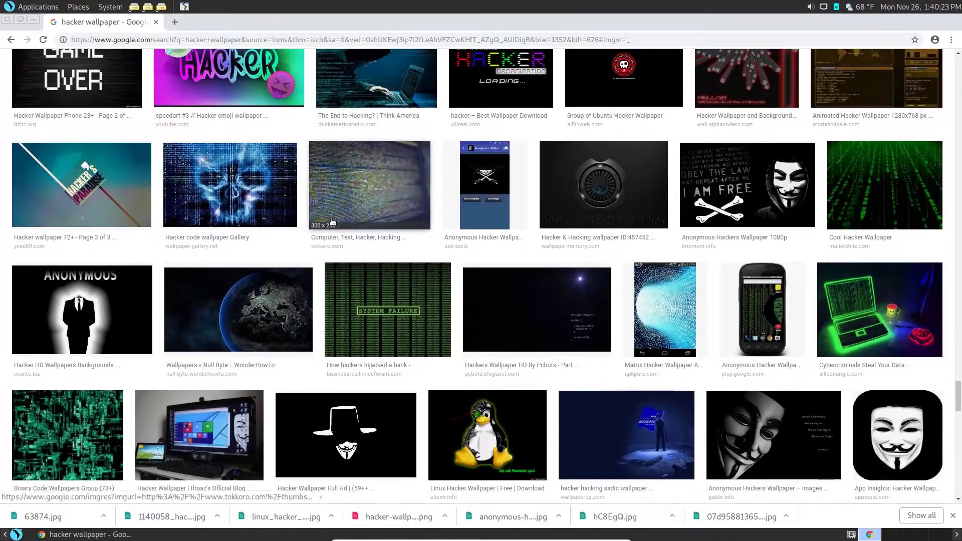
{"action": "scroll", "coordinate": [332, 222], "scroll_direction": "down", "scroll_amount": 6}
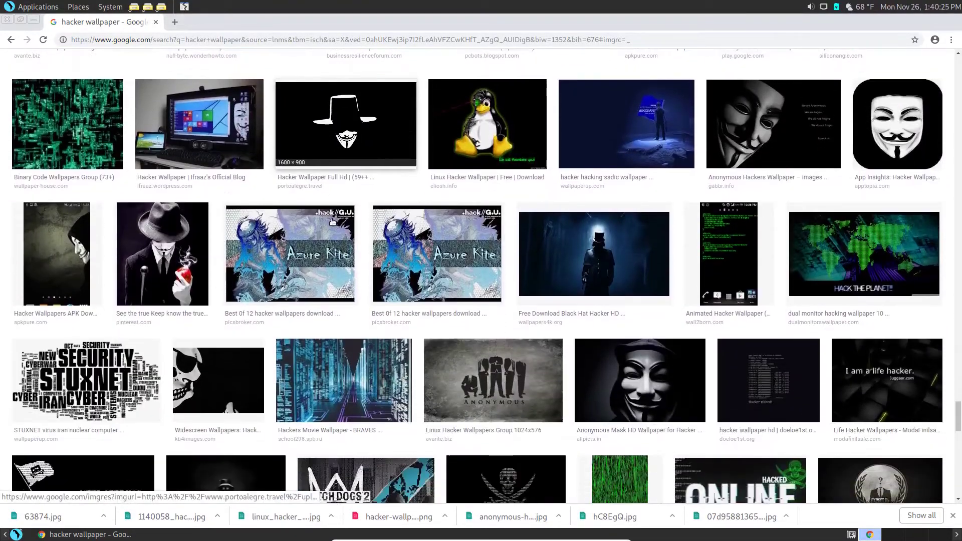
{"action": "scroll", "coordinate": [332, 222], "scroll_direction": "down", "scroll_amount": 7}
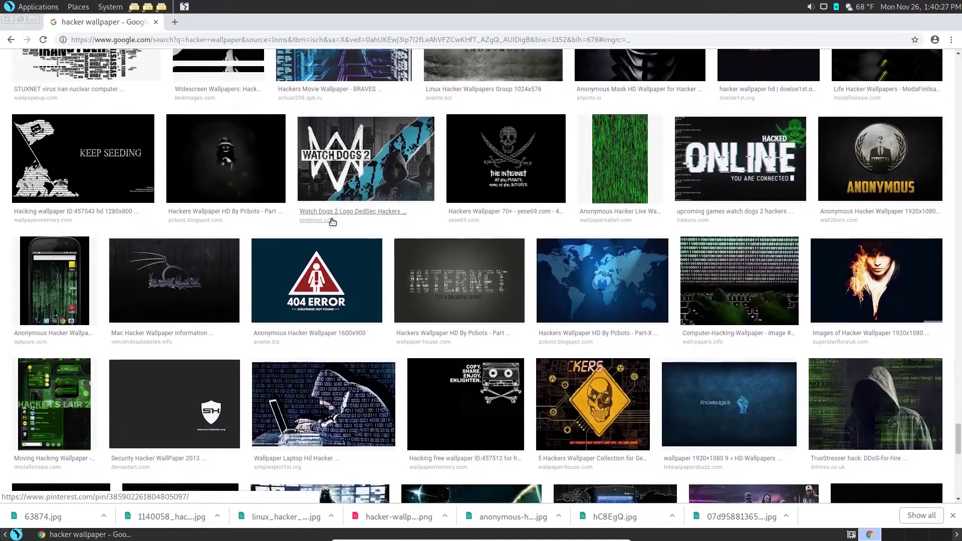
{"action": "scroll", "coordinate": [332, 223], "scroll_direction": "down", "scroll_amount": 8}
{"action": "scroll", "coordinate": [333, 223], "scroll_direction": "down", "scroll_amount": 2}
{"action": "scroll", "coordinate": [333, 223], "scroll_direction": "down", "scroll_amount": 2}
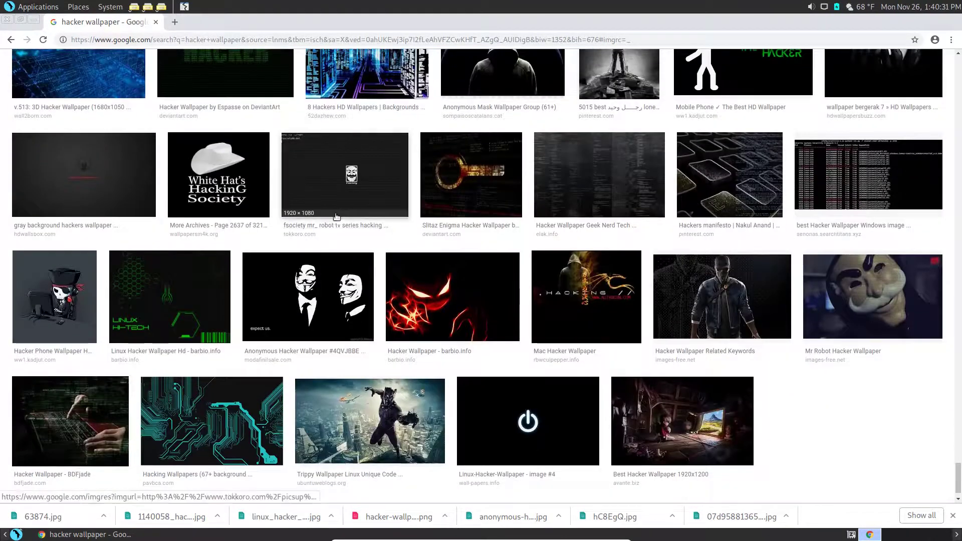
{"action": "left_click", "coordinate": [7, 20]}
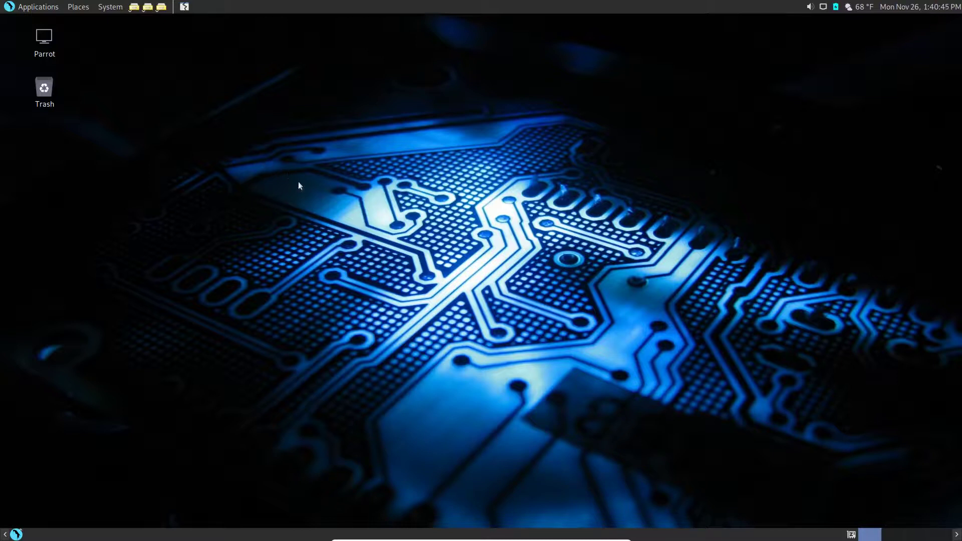
Take the ParrotSec OS virtual machine out of full-screen mode, then move its window slightly down and narrow it on the host desktop.
{"action": "mouse_move", "coordinate": [427, 540]}
{"action": "left_click", "coordinate": [423, 534]}
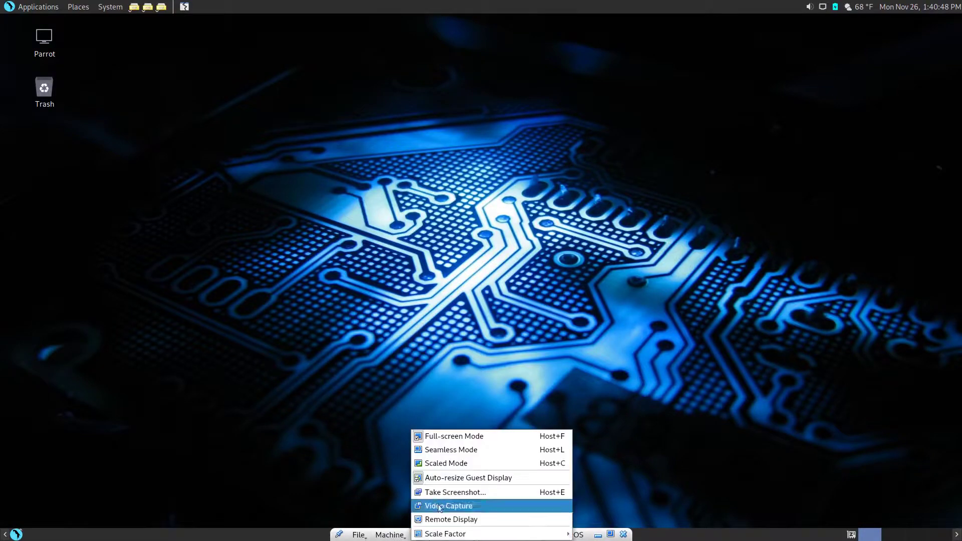
{"action": "left_click", "coordinate": [450, 438]}
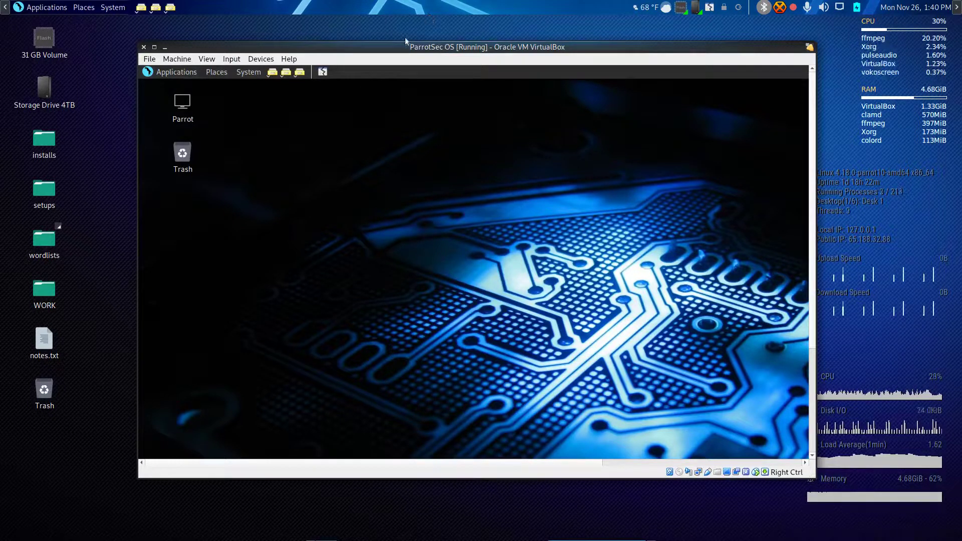
{"action": "mouse_move", "coordinate": [405, 47]}
{"action": "left_mouse_down"}
{"action": "mouse_move", "coordinate": [404, 81]}
{"action": "mouse_move", "coordinate": [408, 63]}
{"action": "left_mouse_up"}
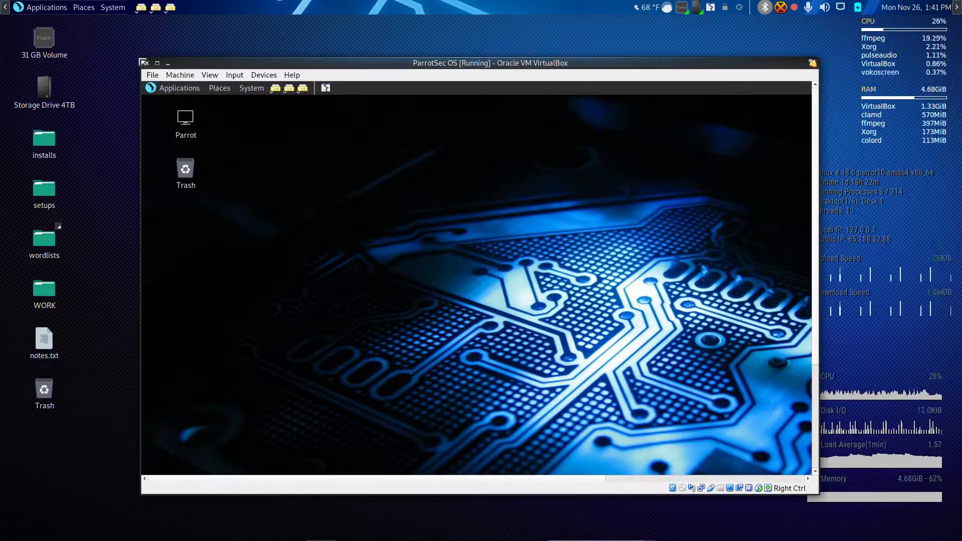
{"action": "mouse_move", "coordinate": [141, 61]}
{"action": "left_mouse_down"}
{"action": "mouse_move", "coordinate": [172, 62]}
{"action": "mouse_move", "coordinate": [156, 64]}
{"action": "left_mouse_up"}
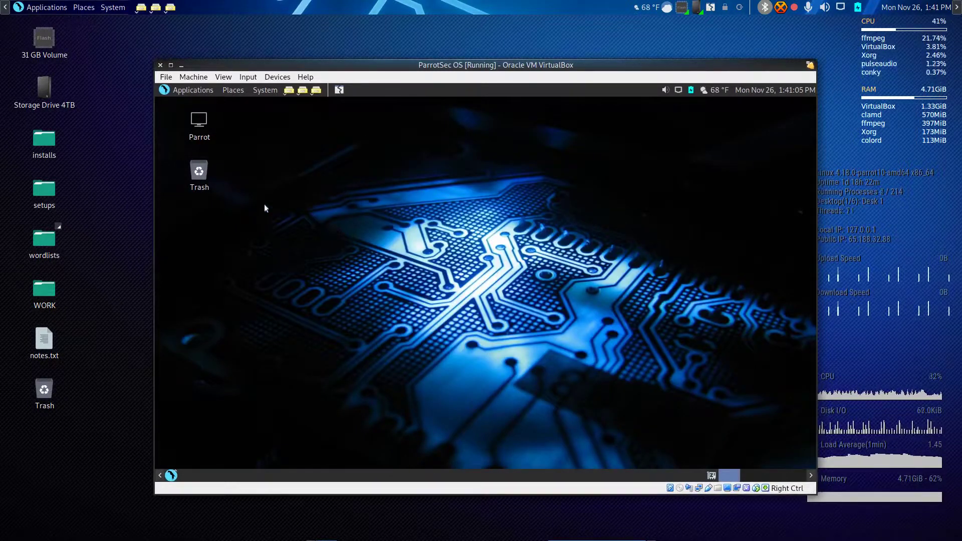
Open notes.txt from the host desktop.
{"action": "double_click", "coordinate": [50, 337]}
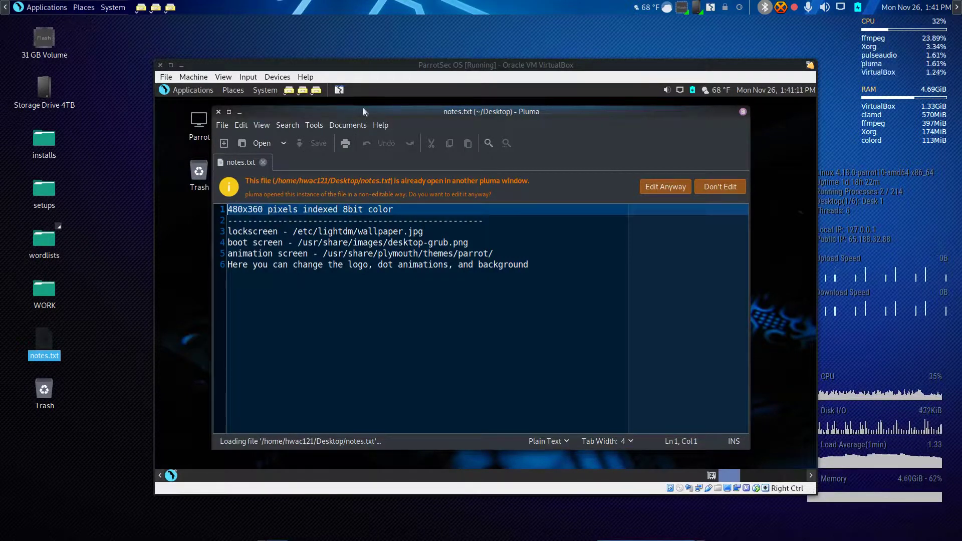
Review the lock, boot and animation screen paths in notes.txt without editing, highlighting the boot screen line, and close the file.
{"action": "left_click", "coordinate": [724, 189]}
{"action": "left_click_drag", "start_coordinate": [400, 120], "coordinate": [285, 155]}
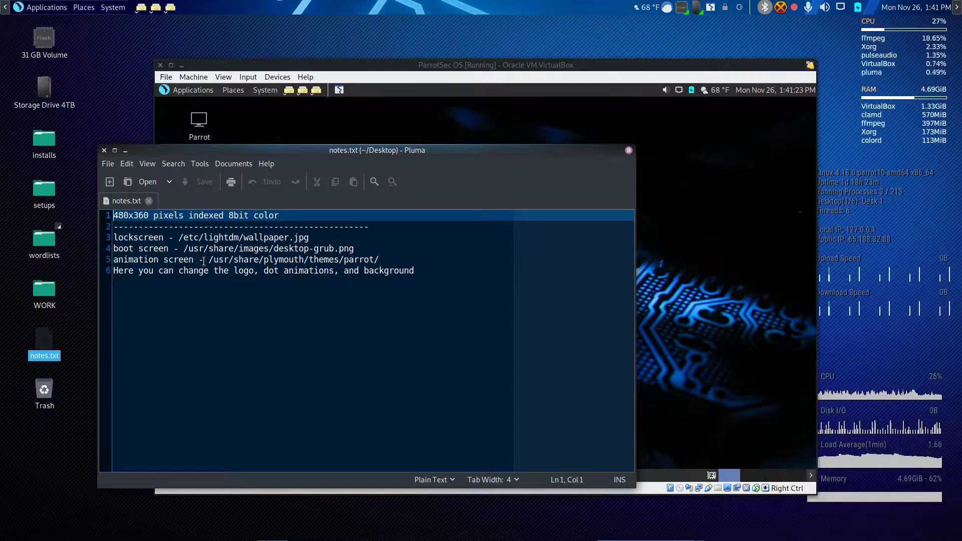
{"action": "left_click_drag", "start_coordinate": [114, 248], "coordinate": [357, 249]}
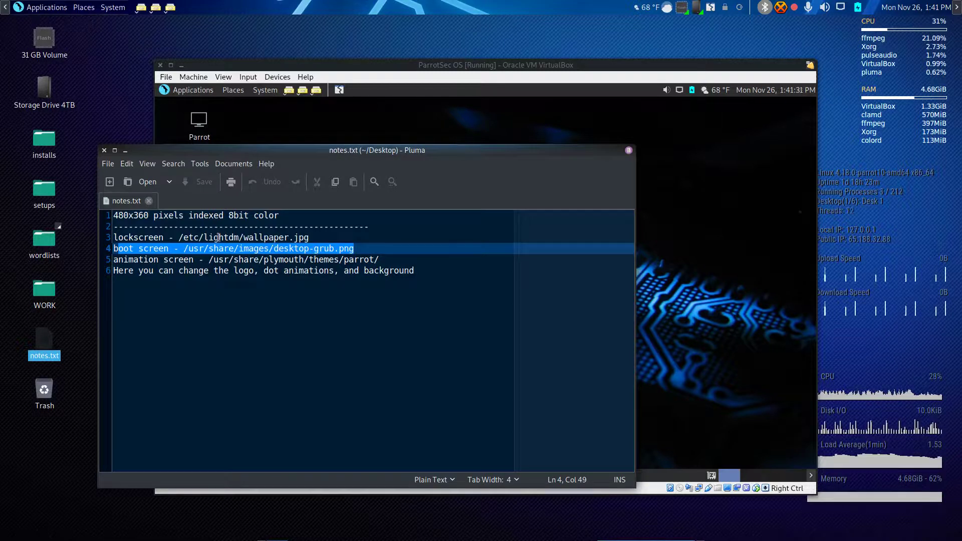
{"action": "left_click", "coordinate": [104, 151]}
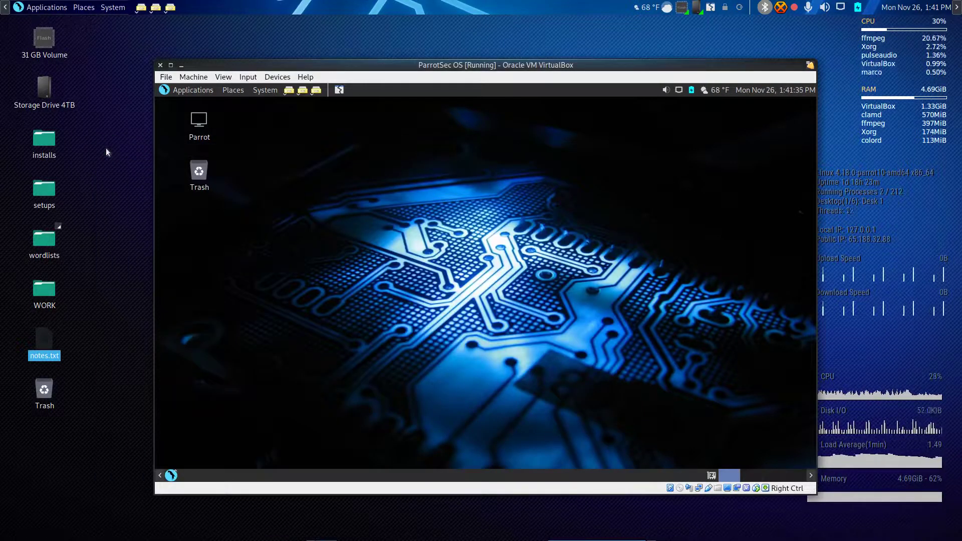
{"action": "left_click", "coordinate": [97, 278]}
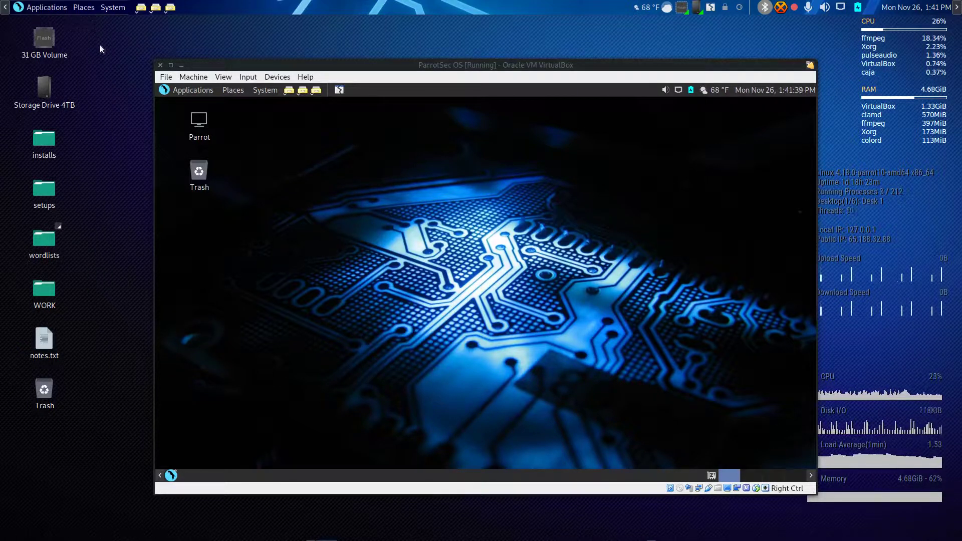
Open a terminal in the ParrotSec OS virtual machine and switch the machine to full-screen mode, moving the terminal window toward the centre.
{"action": "left_click", "coordinate": [358, 236]}
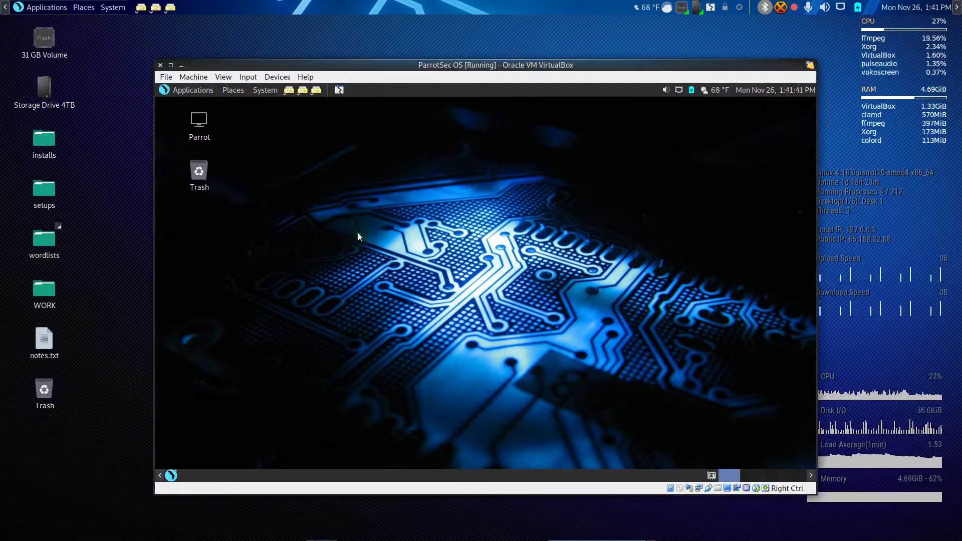
{"action": "key", "text": "ctrl+alt+t"}
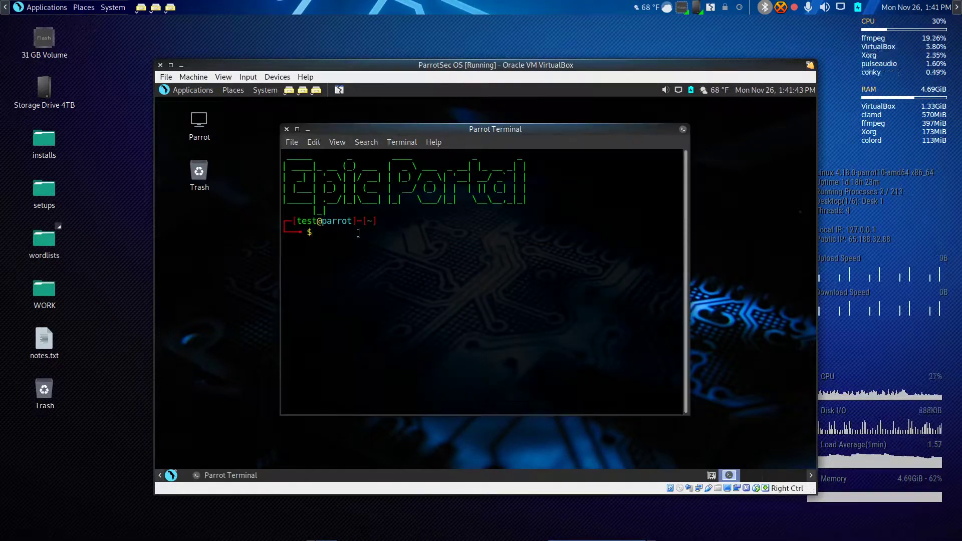
{"action": "left_click", "coordinate": [223, 78]}
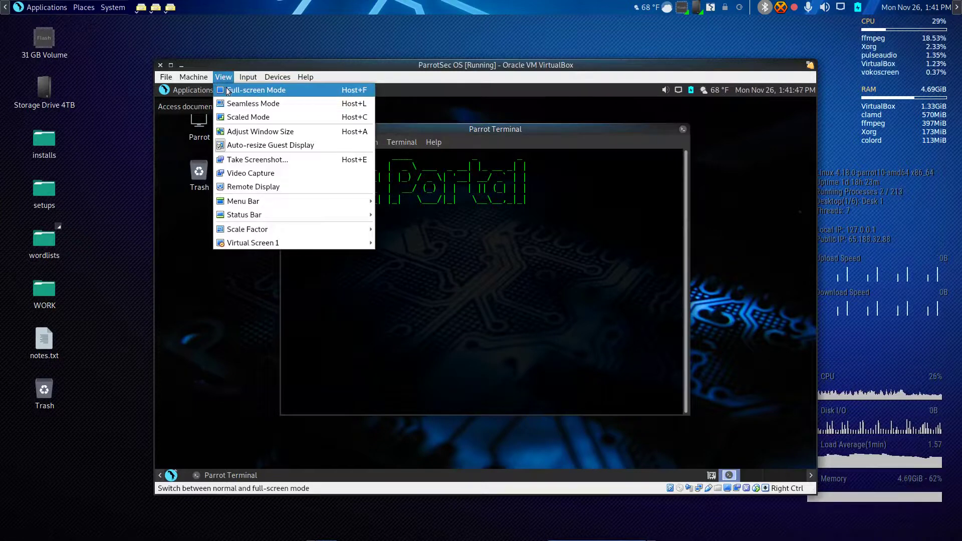
{"action": "left_click", "coordinate": [227, 90]}
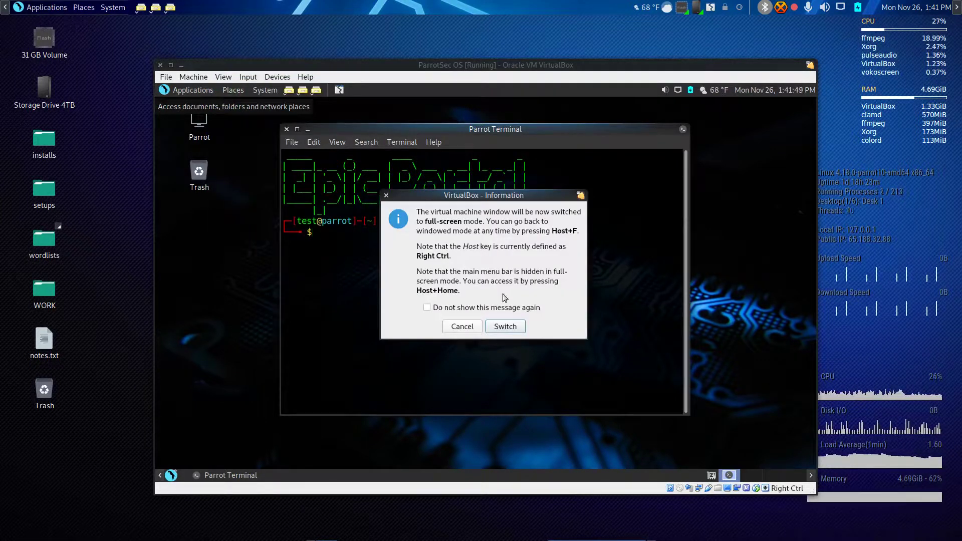
{"action": "left_click", "coordinate": [504, 326]}
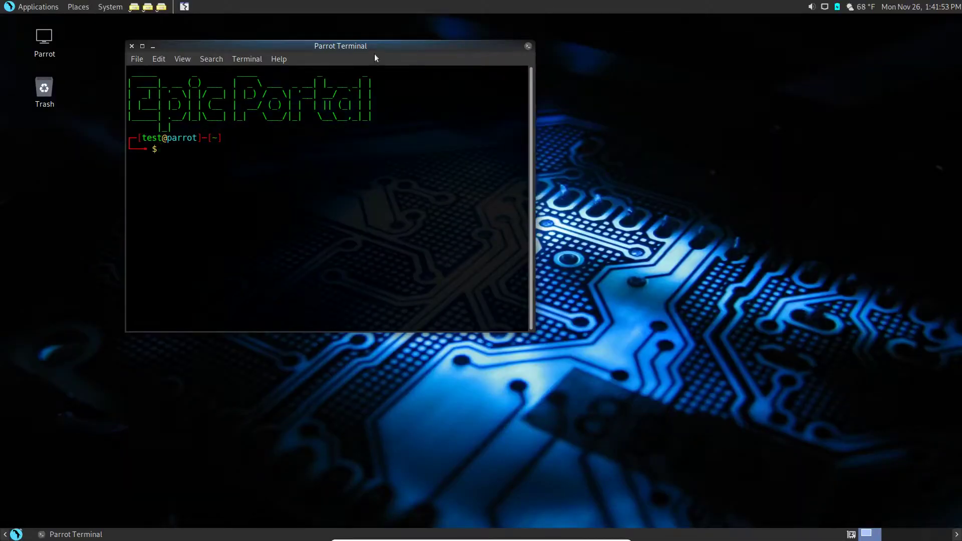
{"action": "left_click_drag", "start_coordinate": [381, 46], "coordinate": [613, 72]}
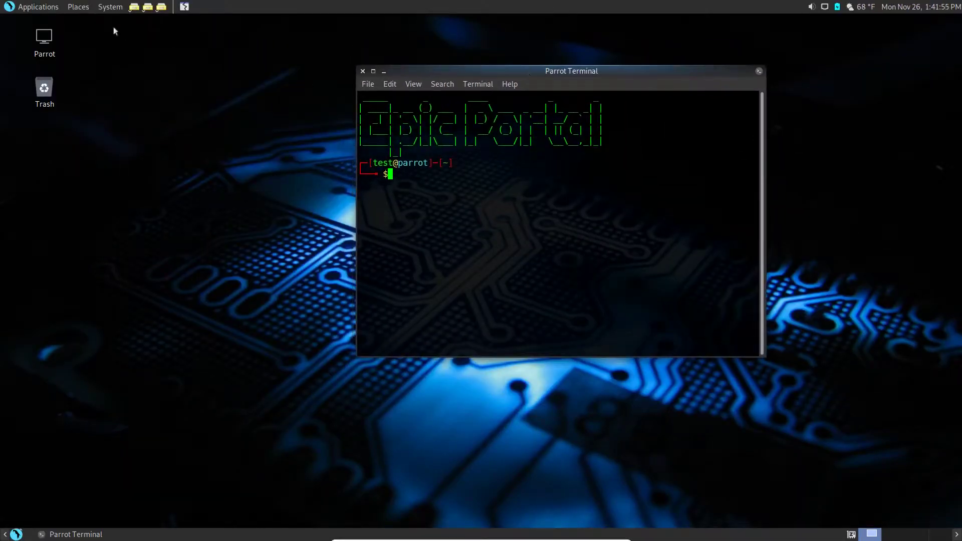
Launch Synaptic Package Manager in the virtual machine and authenticate with the account password.
{"action": "left_click", "coordinate": [22, 10]}
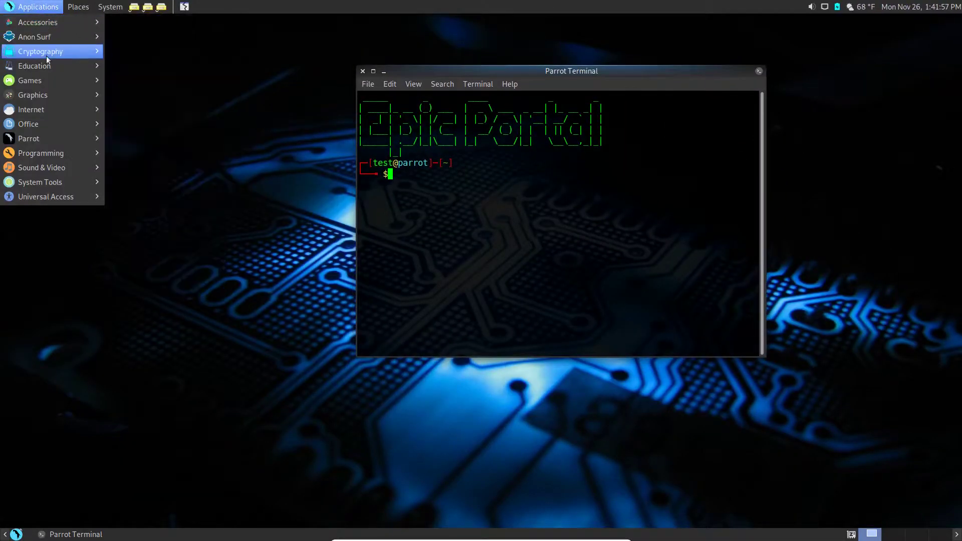
{"action": "mouse_move", "coordinate": [55, 93]}
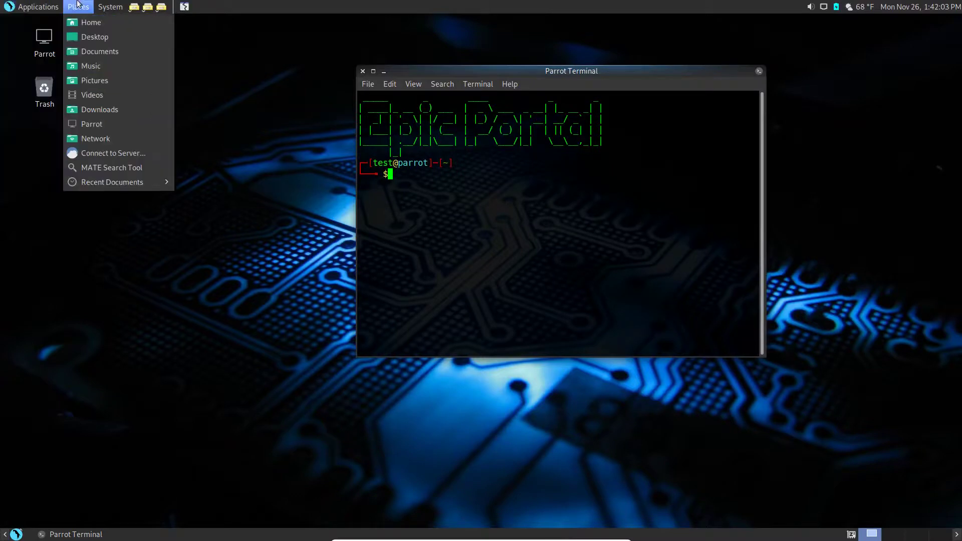
{"action": "mouse_move", "coordinate": [108, 6]}
{"action": "mouse_move", "coordinate": [157, 37]}
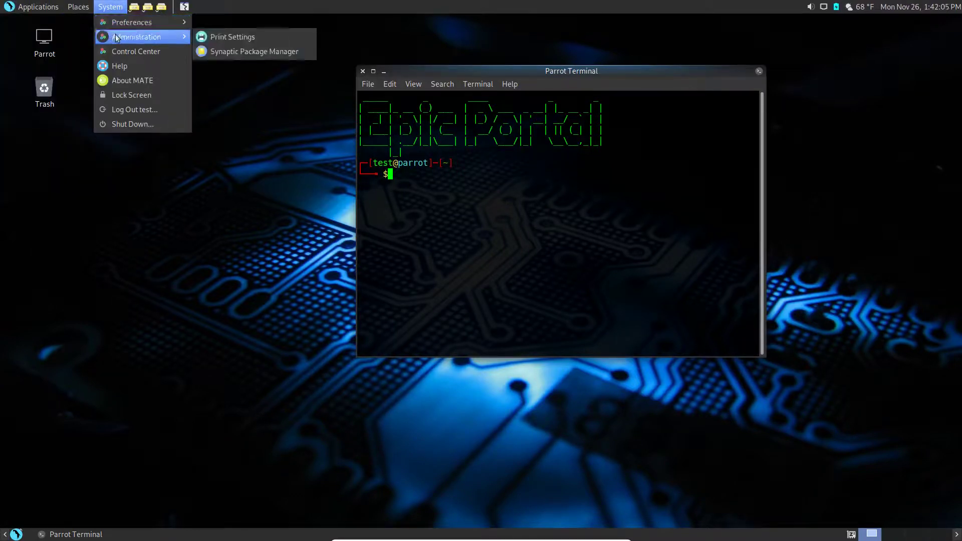
{"action": "left_click", "coordinate": [225, 52]}
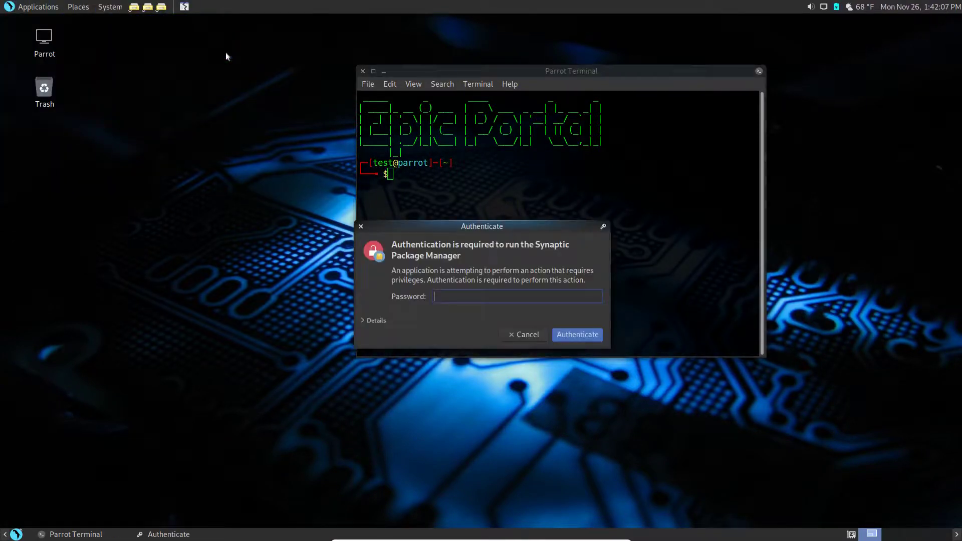
{"action": "type", "text": "*******"}
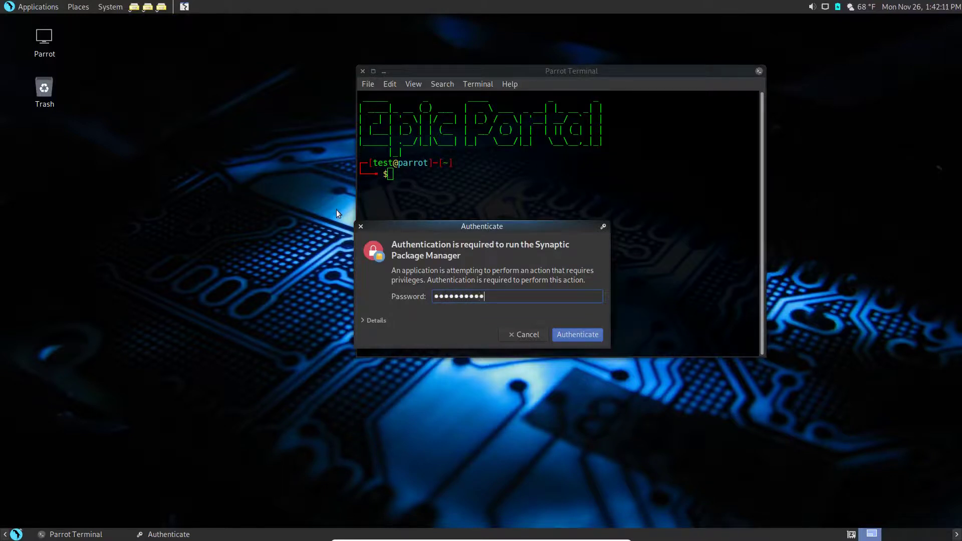
{"action": "key", "text": "Return"}
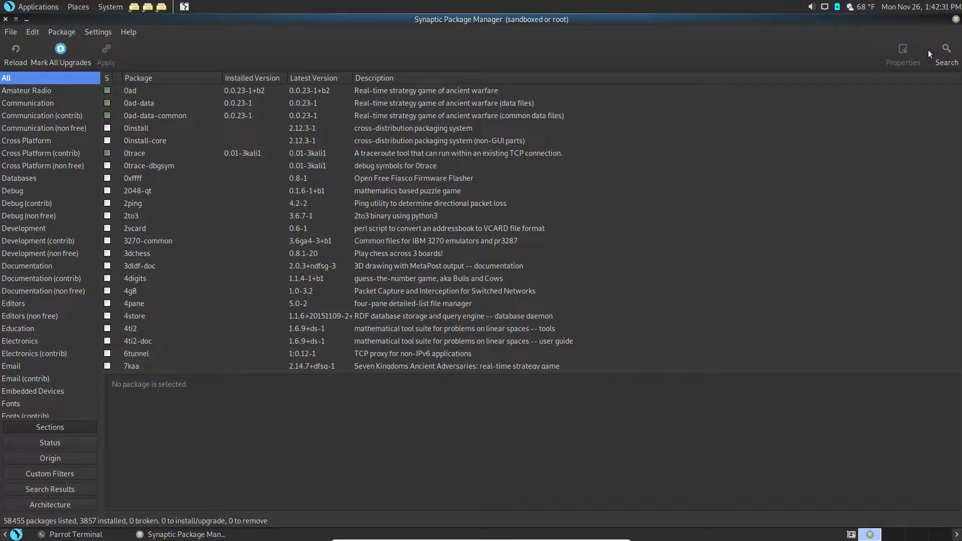
Search the packages for gimp and mark the gimp package for installation together with its additional required packages.
{"action": "left_click", "coordinate": [946, 53]}
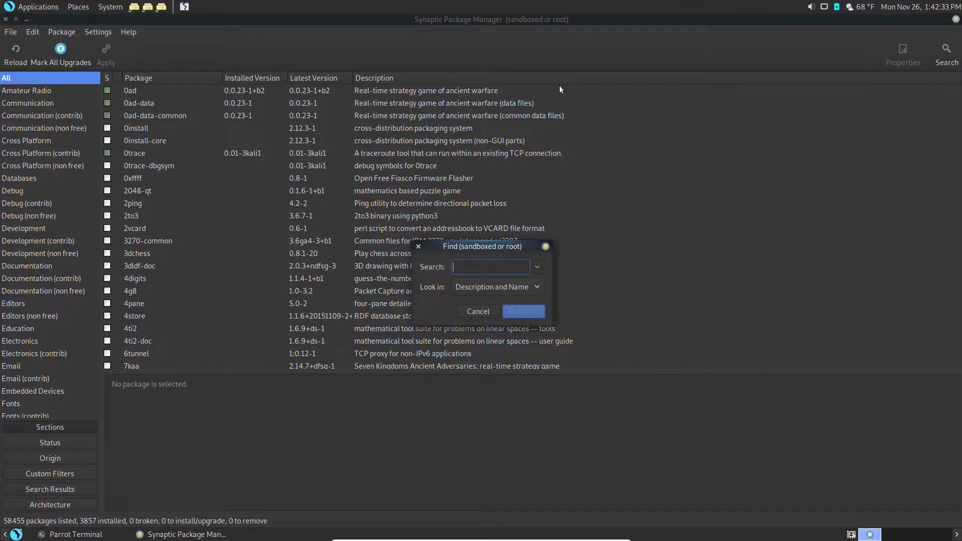
{"action": "type", "text": "gimp"}
{"action": "key", "text": "Return"}
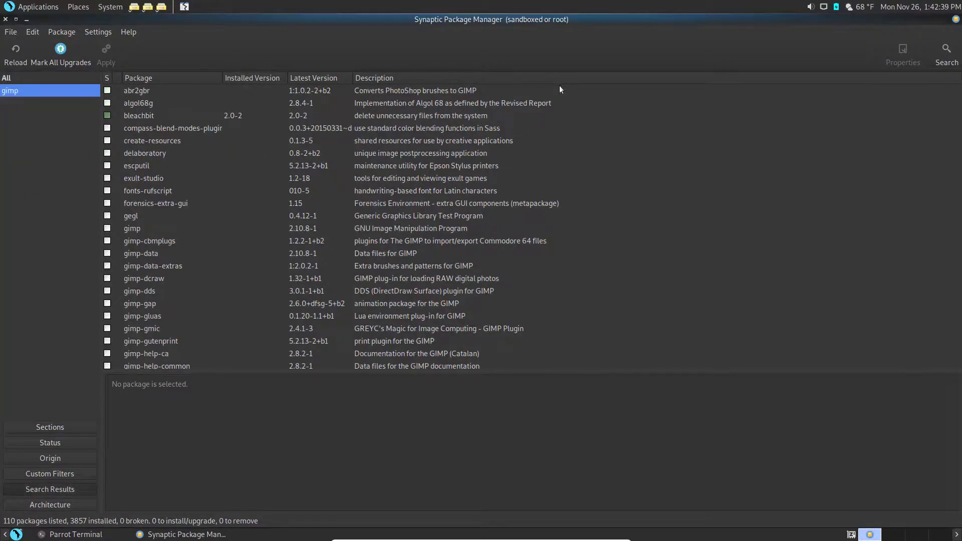
{"action": "left_click", "coordinate": [108, 229]}
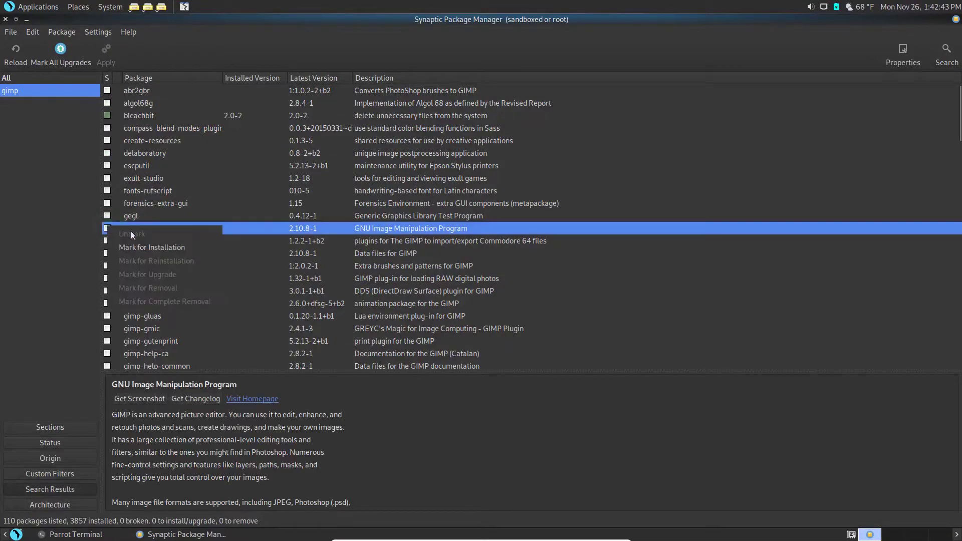
{"action": "left_click", "coordinate": [131, 248]}
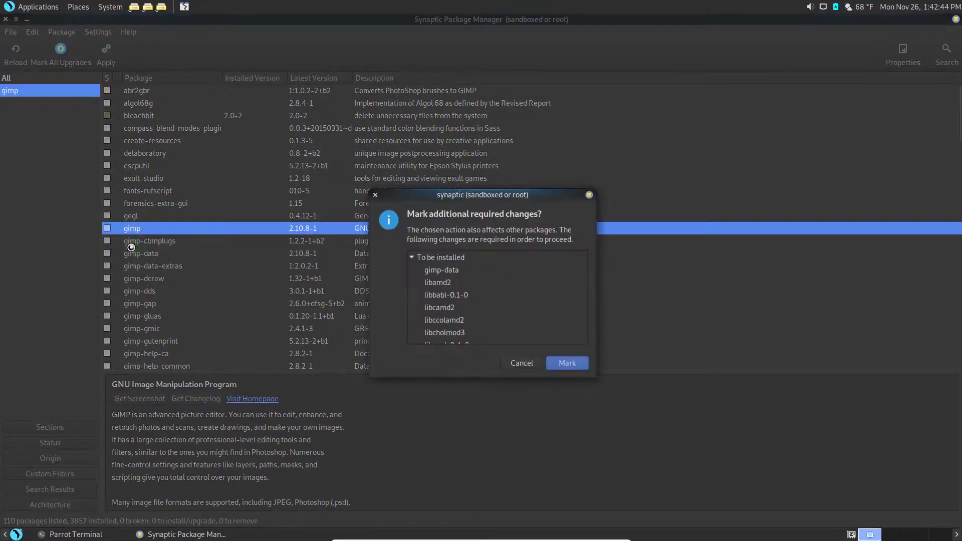
{"action": "left_click", "coordinate": [566, 366]}
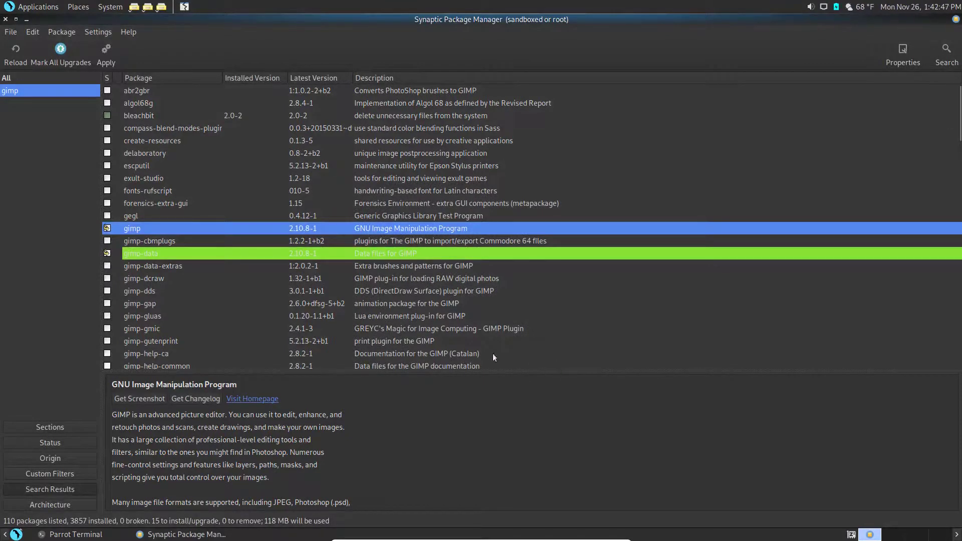
Mark the gimp-ufraw package for installation along with its additional required packages.
{"action": "scroll", "coordinate": [176, 336], "scroll_direction": "down", "scroll_amount": 8}
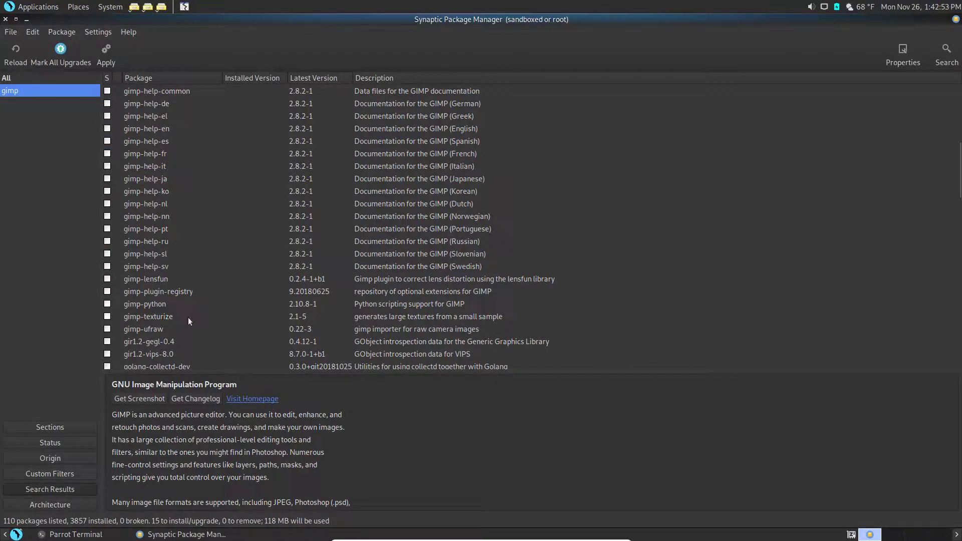
{"action": "left_click", "coordinate": [159, 329]}
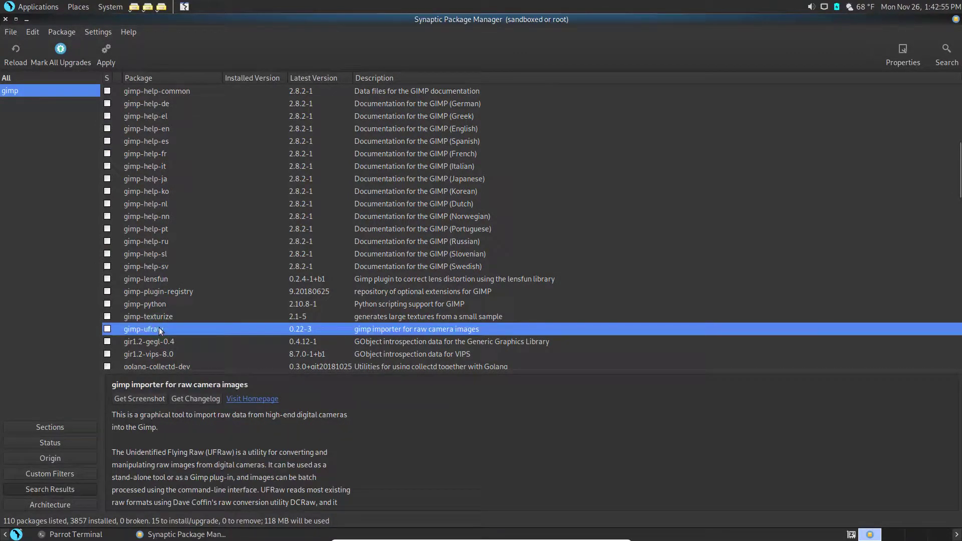
{"action": "left_click", "coordinate": [108, 329]}
{"action": "left_click", "coordinate": [122, 351]}
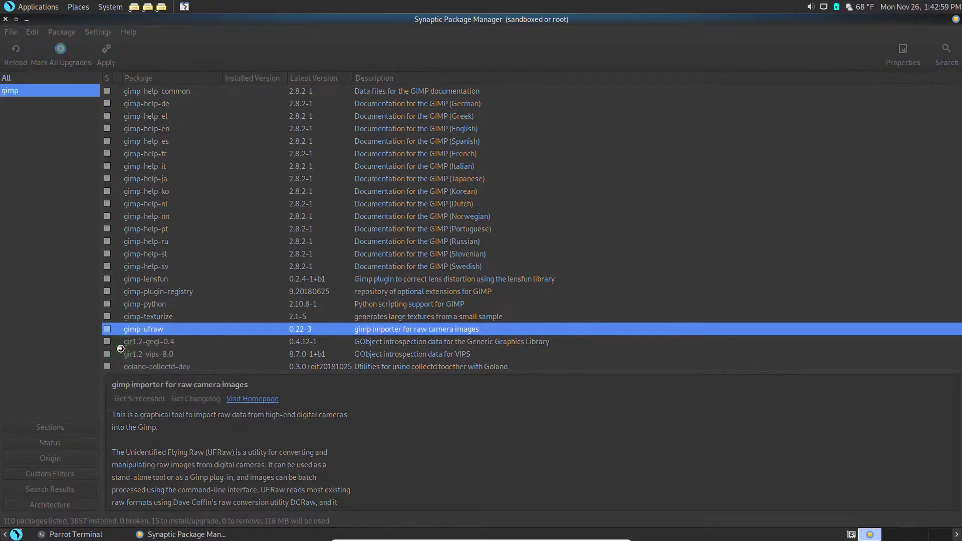
{"action": "left_click", "coordinate": [570, 361]}
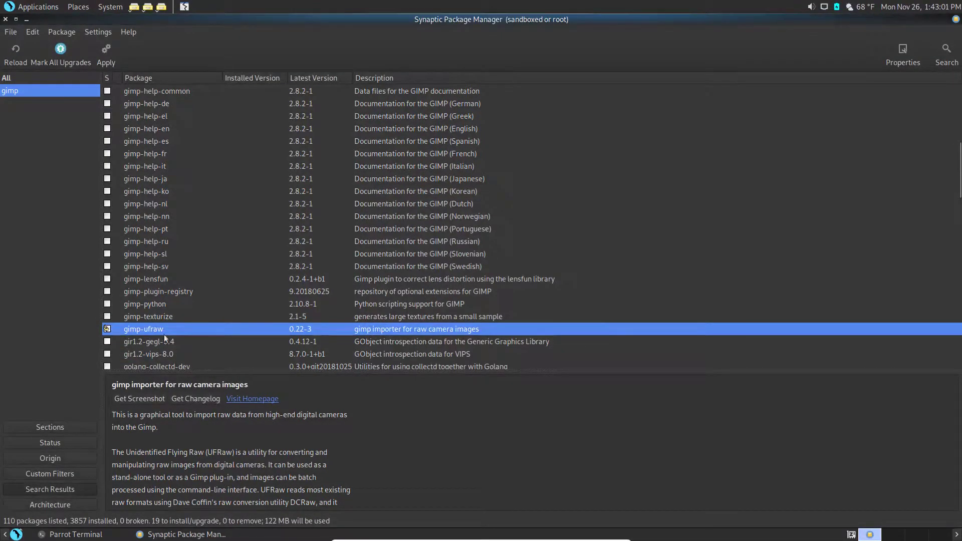
Mark the gimp-texturize package for installation.
{"action": "left_click", "coordinate": [157, 318]}
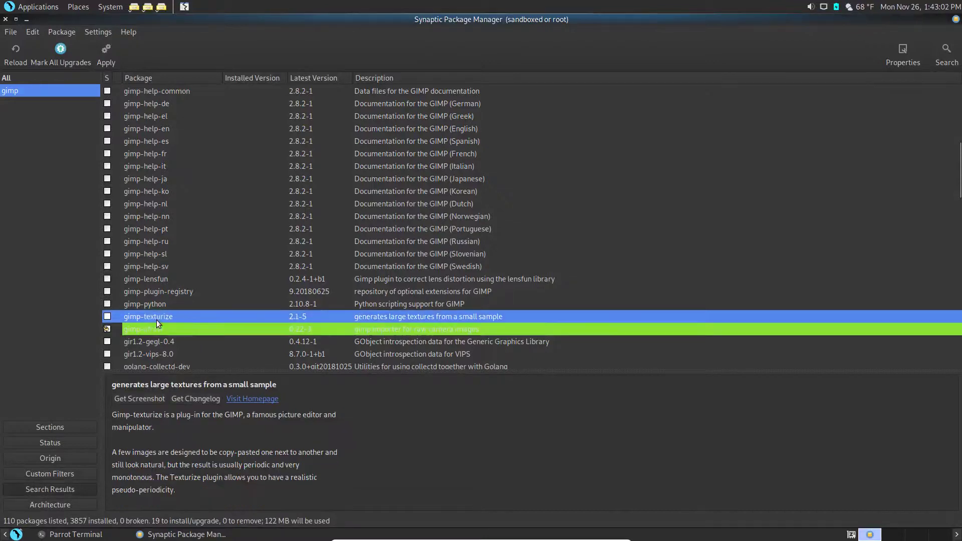
{"action": "left_click", "coordinate": [107, 317]}
{"action": "left_click", "coordinate": [121, 336]}
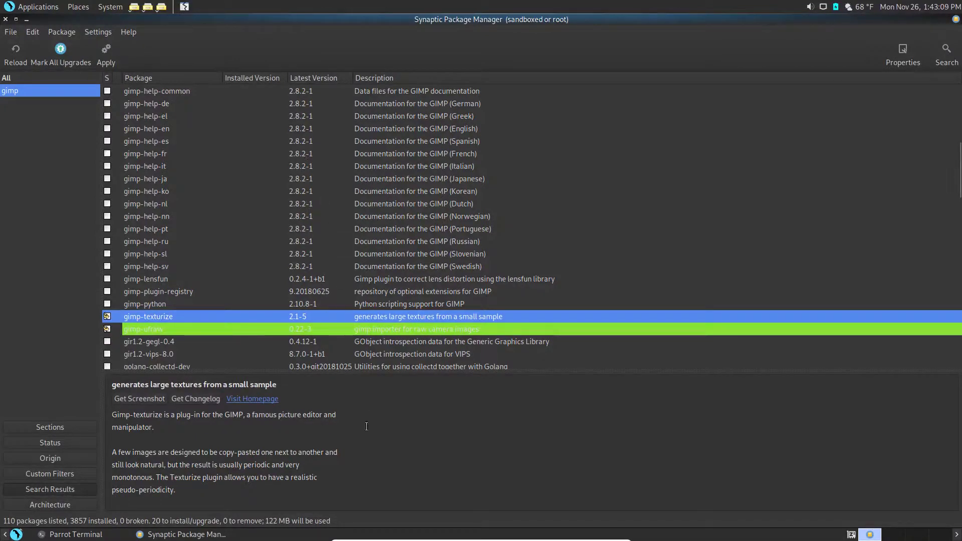
{"action": "mouse_move", "coordinate": [381, 540]}
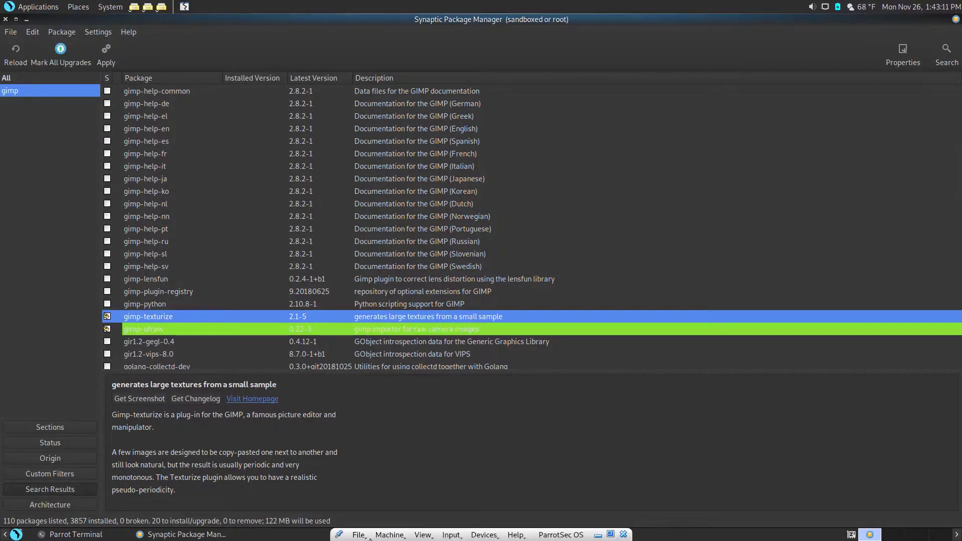
Search the packages for krita and mark the krita package for installation together with its additional required packages.
{"action": "left_click", "coordinate": [949, 56]}
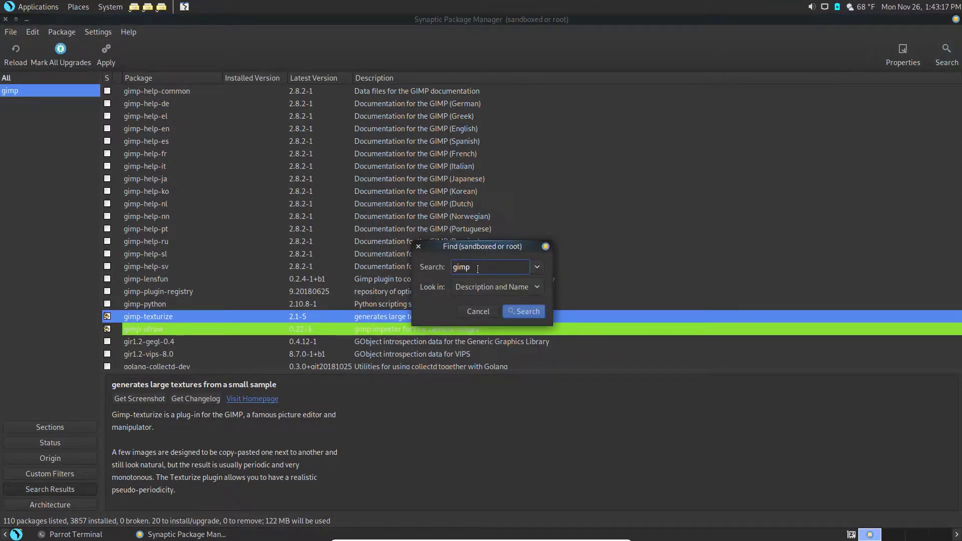
{"action": "key", "text": "BackSpace"}
{"action": "key", "text": "BackSpace"}
{"action": "key", "text": "BackSpace"}
{"action": "key", "text": "BackSpace"}
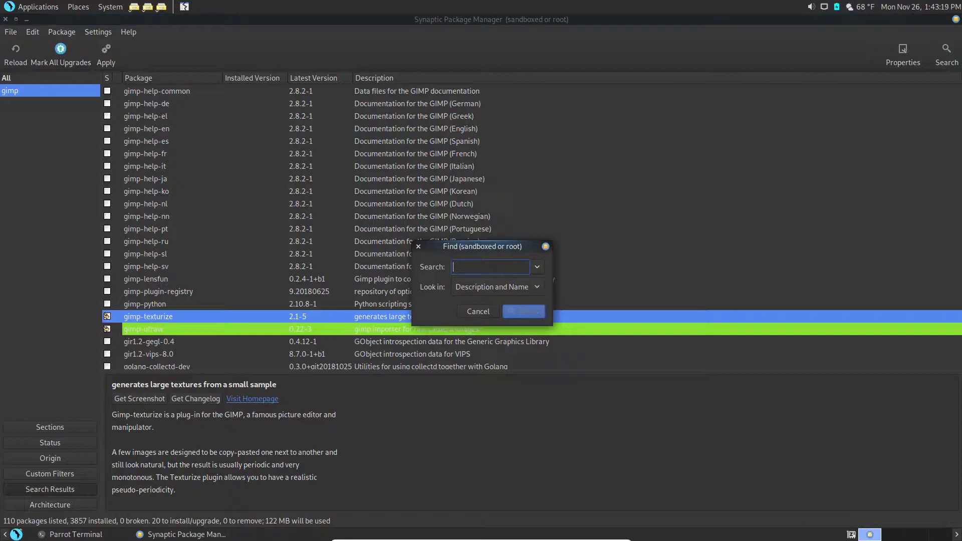
{"action": "type", "text": "krt"}
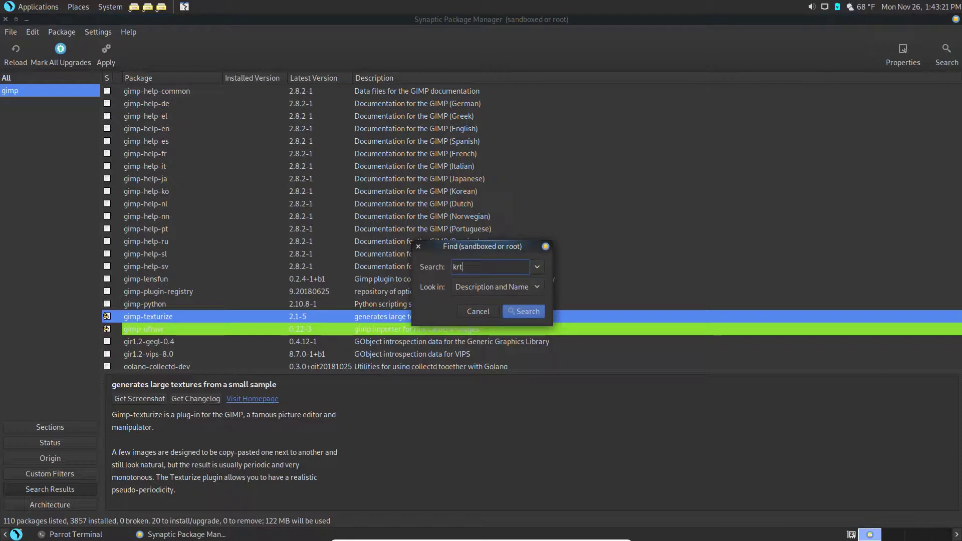
{"action": "type", "text": "ita"}
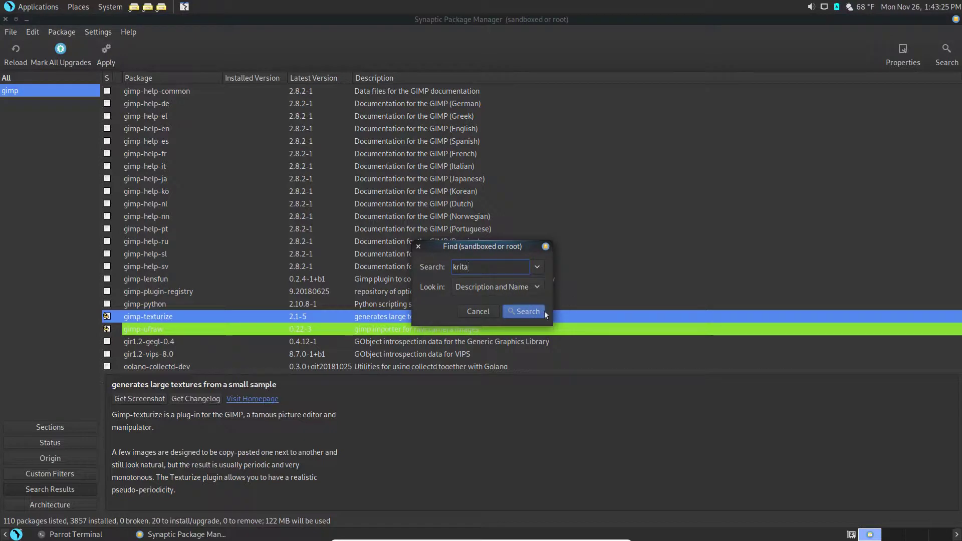
{"action": "left_click", "coordinate": [527, 312]}
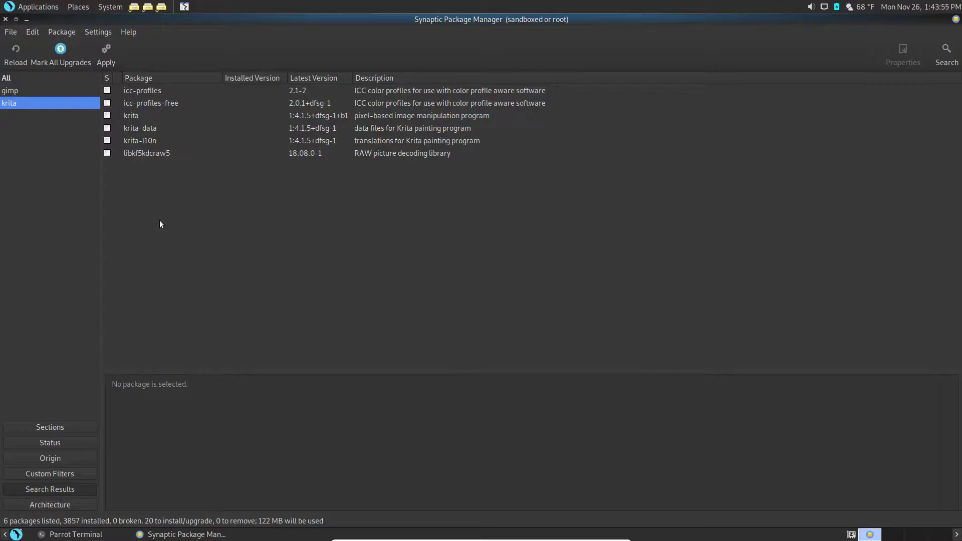
{"action": "left_click", "coordinate": [108, 116]}
{"action": "left_click", "coordinate": [133, 142]}
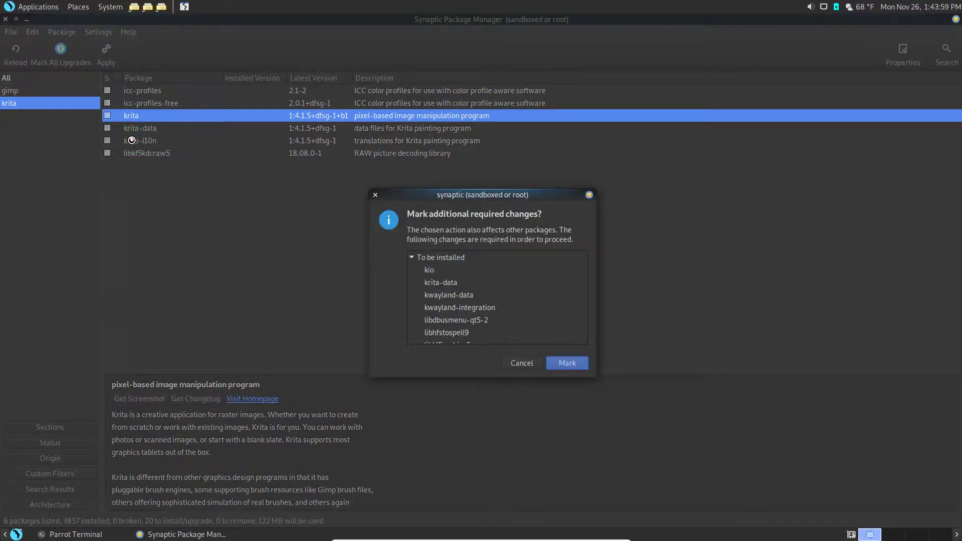
{"action": "left_click", "coordinate": [561, 363]}
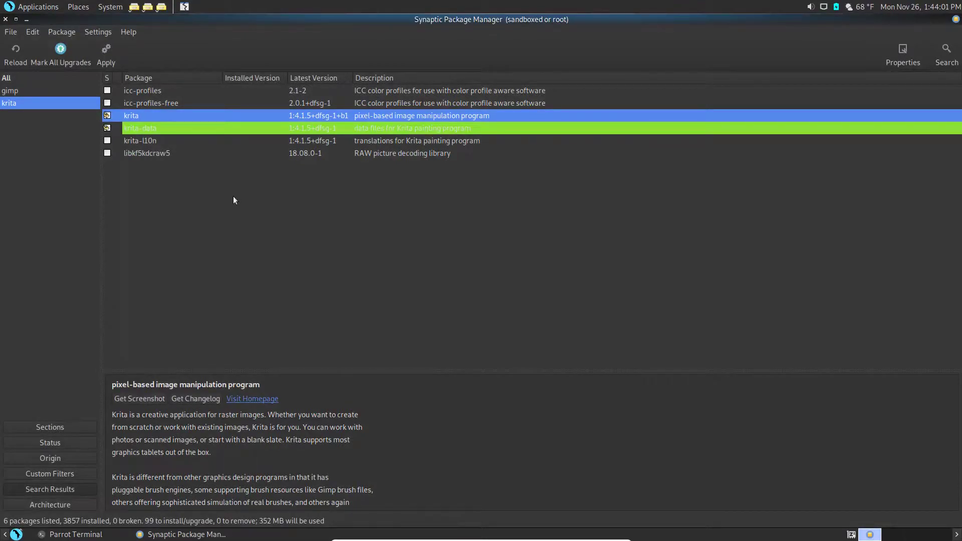
Mark the libkf5kdcraw5 and icc-profiles packages for installation, including the additional required icc-profiles-free package.
{"action": "left_click", "coordinate": [395, 155]}
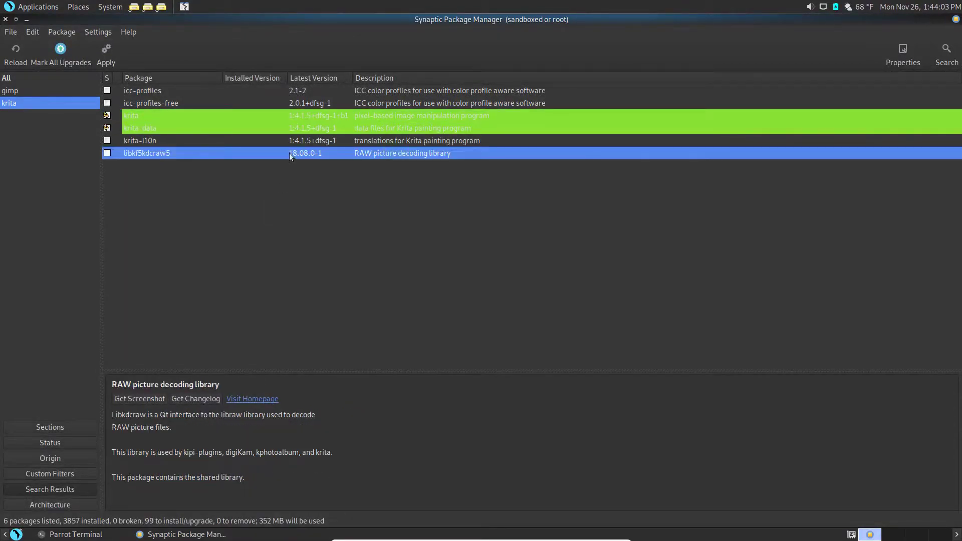
{"action": "left_click", "coordinate": [106, 154]}
{"action": "left_click", "coordinate": [127, 171]}
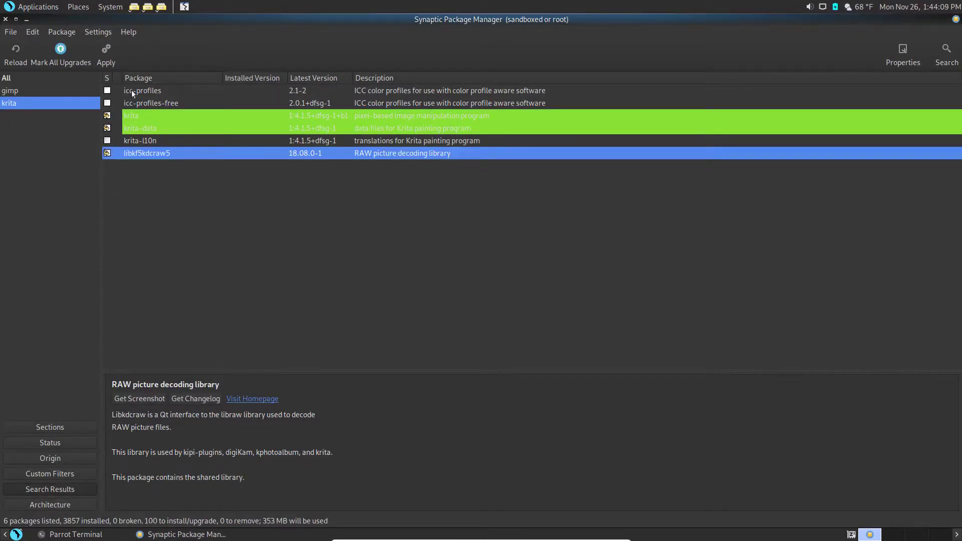
{"action": "left_click", "coordinate": [108, 91]}
{"action": "left_click", "coordinate": [125, 111]}
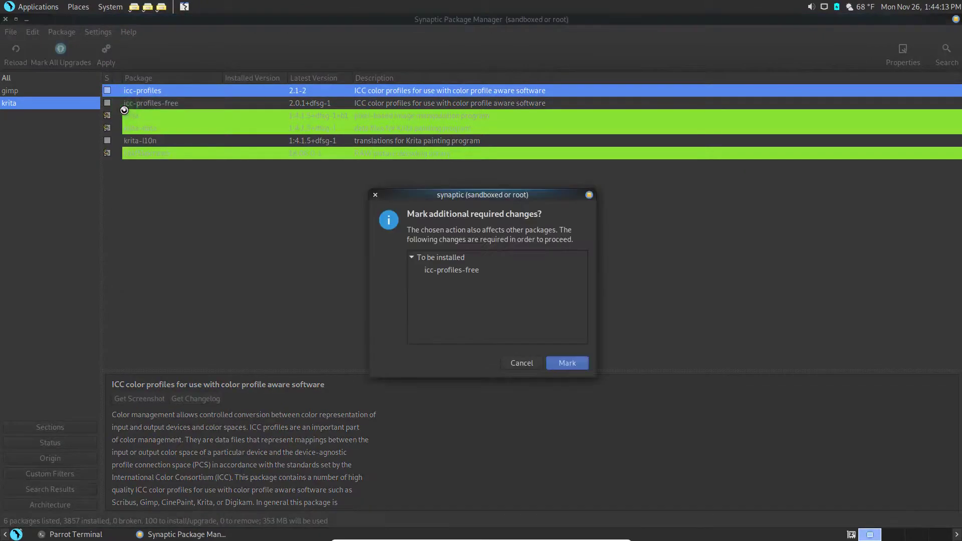
{"action": "left_click", "coordinate": [567, 367]}
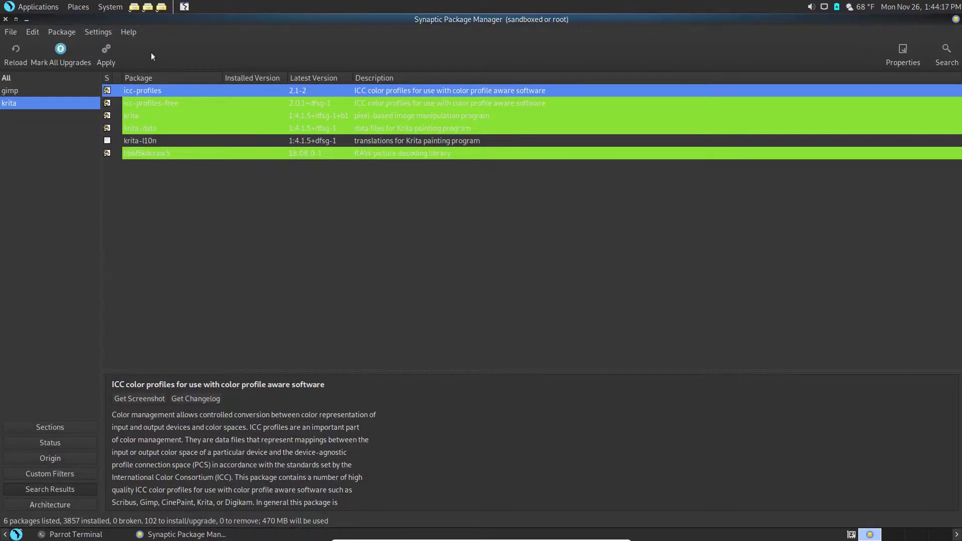
Apply the marked package installations and show the individual files in the download progress.
{"action": "left_click", "coordinate": [106, 51]}
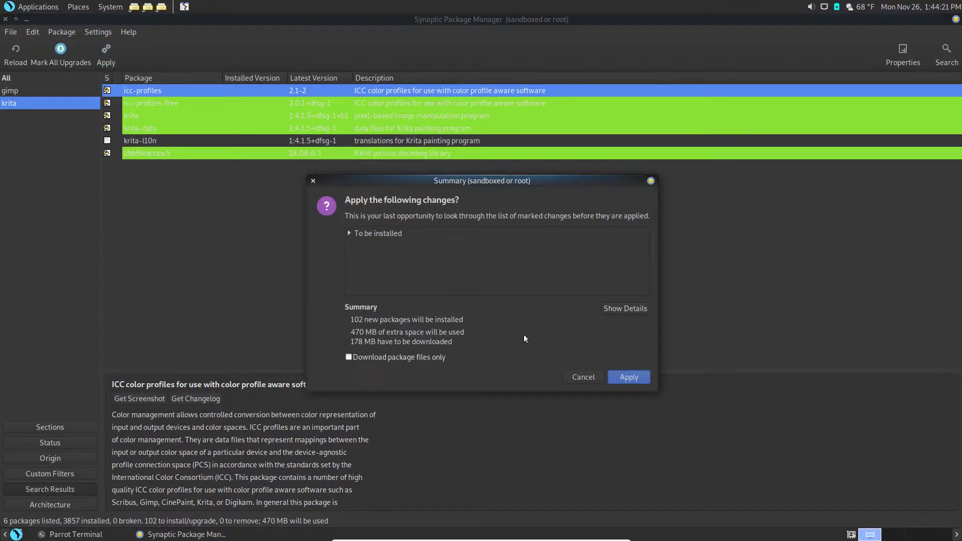
{"action": "left_click", "coordinate": [629, 377]}
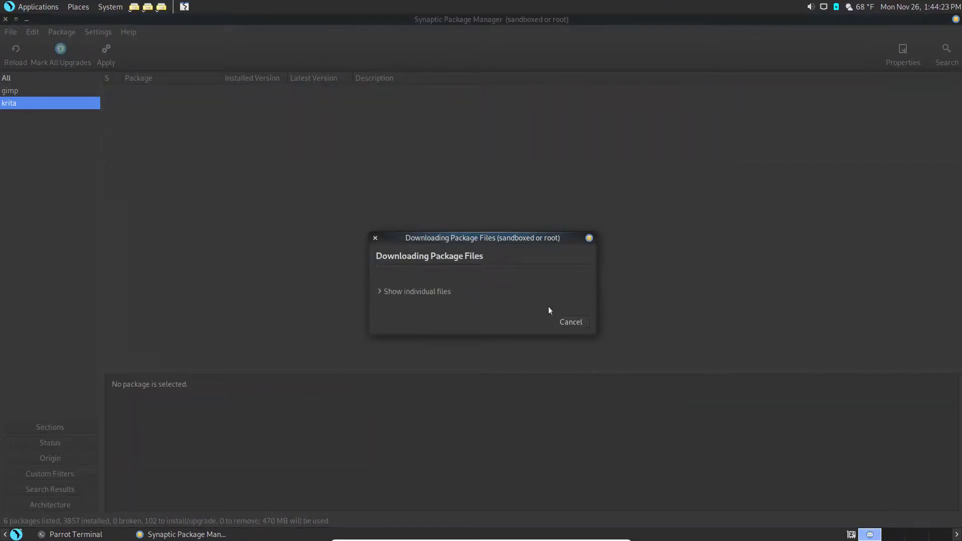
{"action": "left_click", "coordinate": [380, 292]}
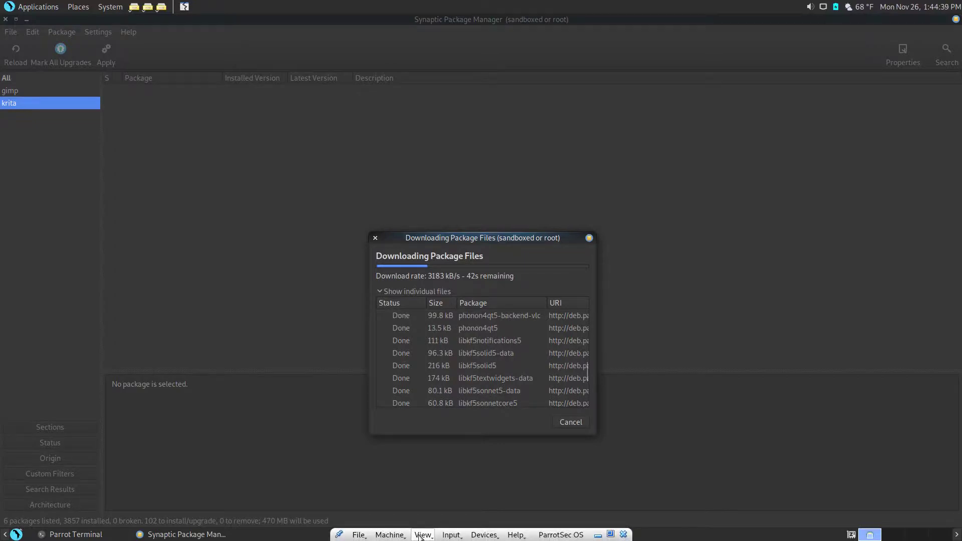
Switch the virtual machine out of full-screen mode and move the package download dialog fully into view.
{"action": "left_click", "coordinate": [422, 536]}
{"action": "left_click", "coordinate": [429, 437]}
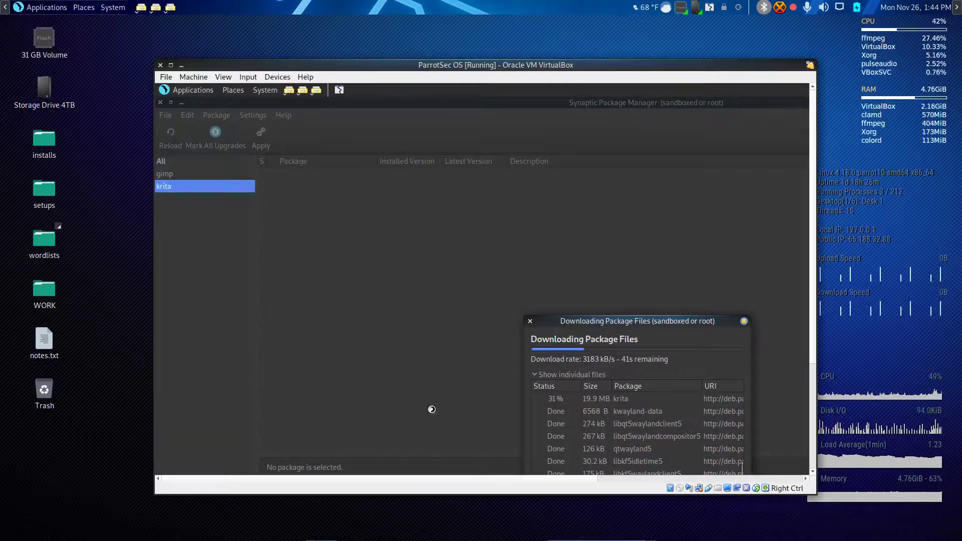
{"action": "left_click_drag", "start_coordinate": [566, 322], "coordinate": [424, 188]}
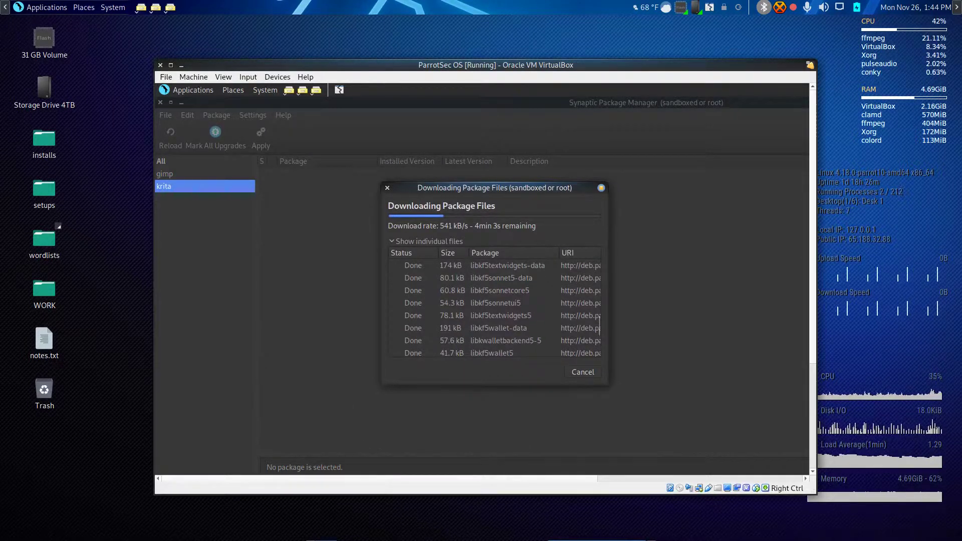
{"action": "mouse_move", "coordinate": [441, 539]}
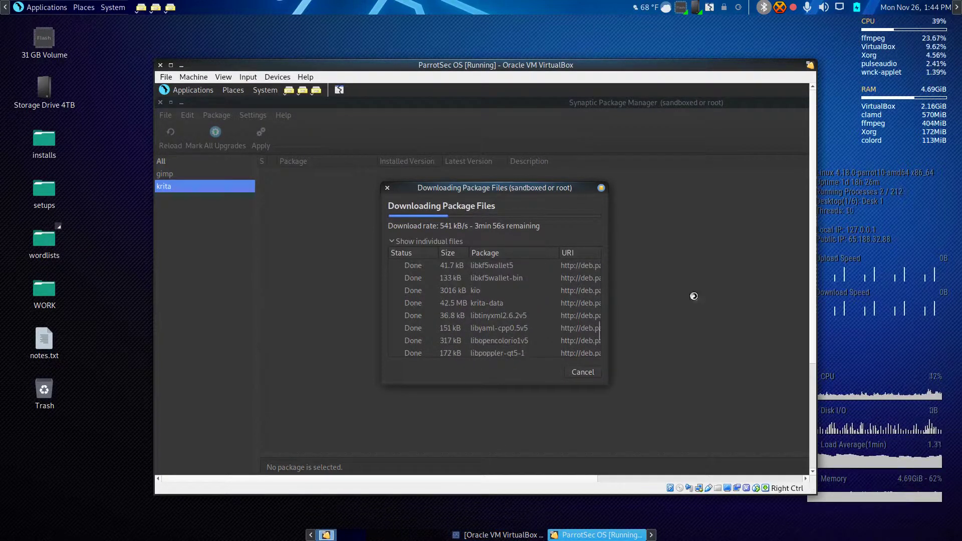
{"action": "left_click", "coordinate": [796, 8]}
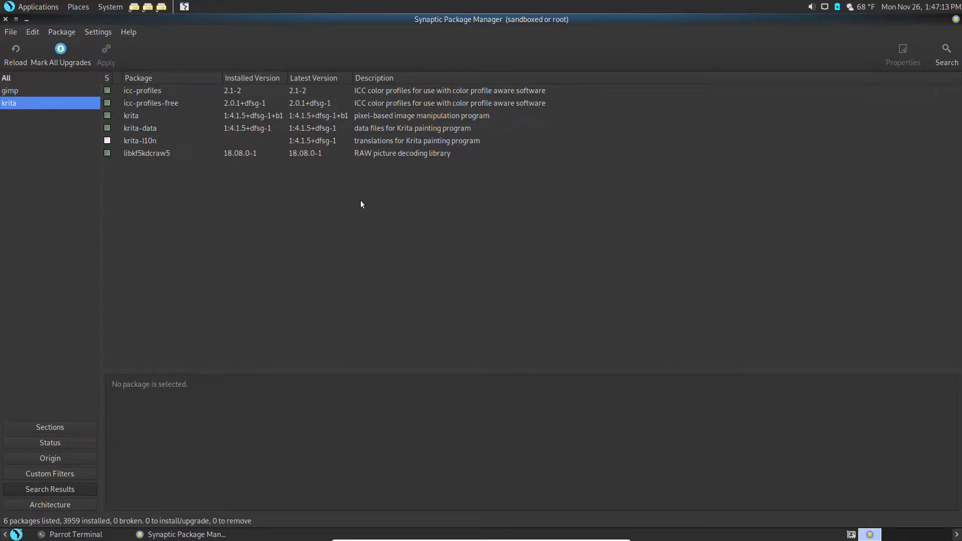
Close the package manager and check the graphics applications for the GIMP and Krita entries.
{"action": "left_click", "coordinate": [6, 22]}
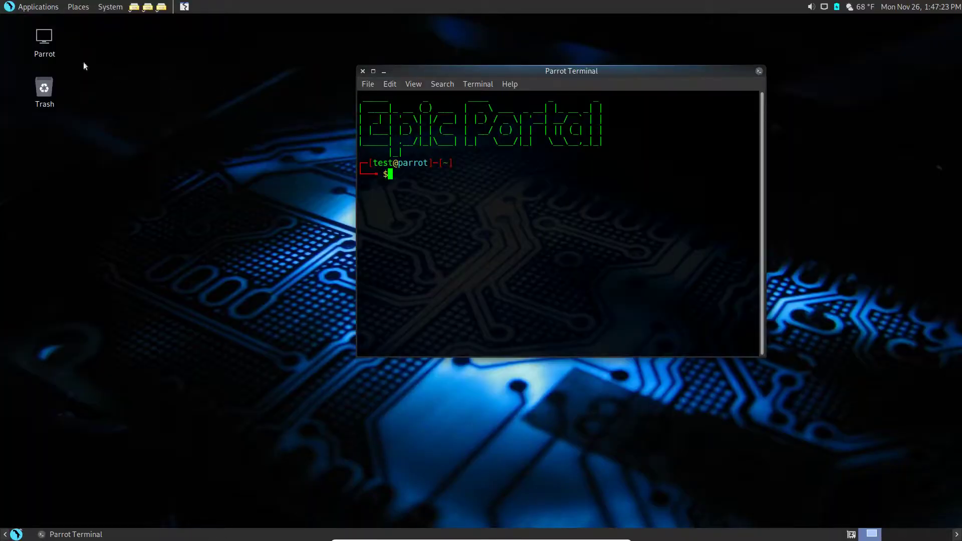
{"action": "left_click", "coordinate": [36, 7]}
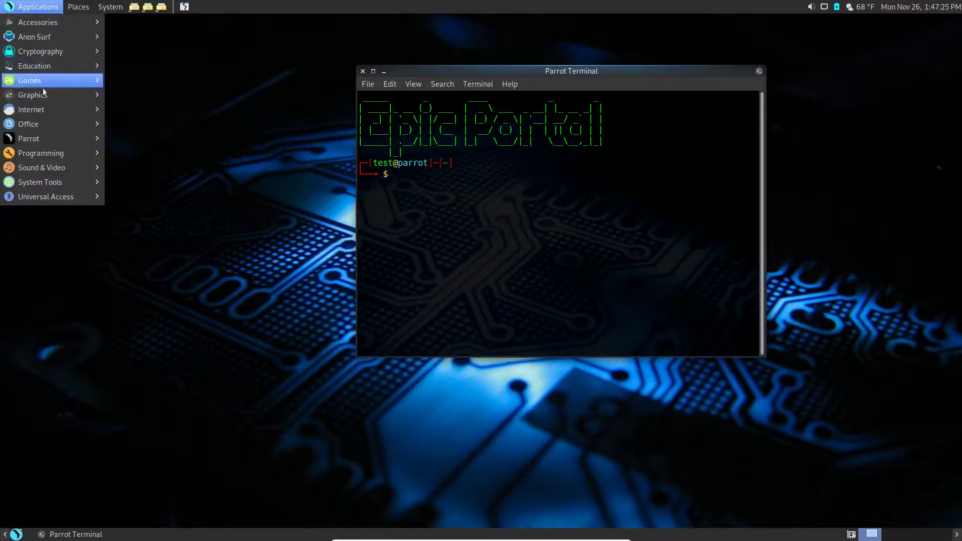
{"action": "mouse_move", "coordinate": [42, 95]}
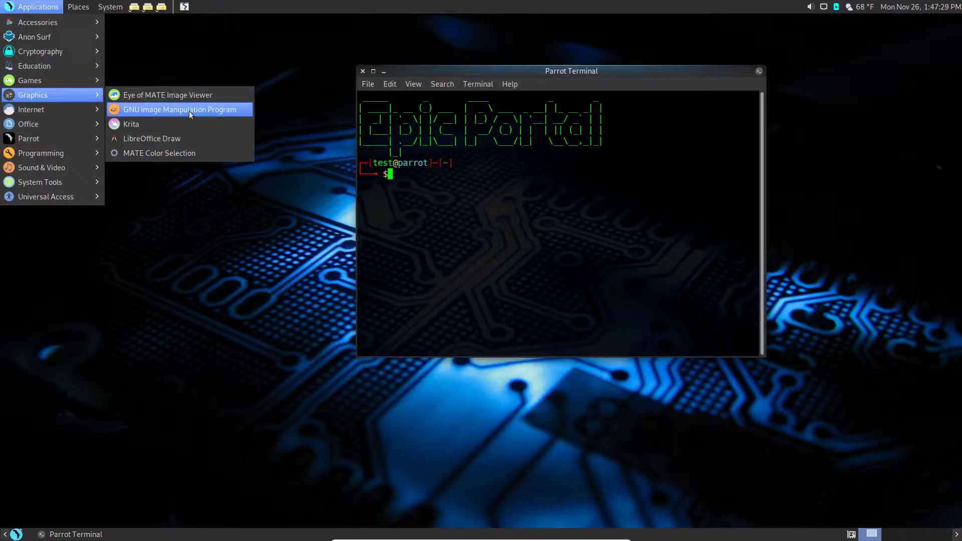
{"action": "left_click", "coordinate": [169, 62]}
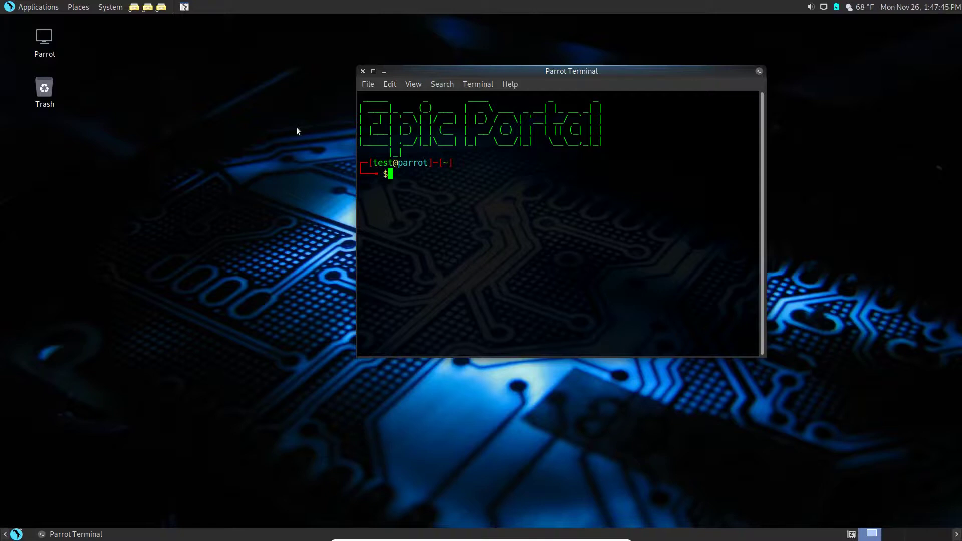
Go up two directory levels to the file system root in the terminal and list its contents.
{"action": "type", "text": "cd .."}
{"action": "key", "text": "Return"}
{"action": "type", "text": "cd .."}
{"action": "key", "text": "Return"}
{"action": "type", "text": "ls"}
{"action": "key", "text": "Return"}
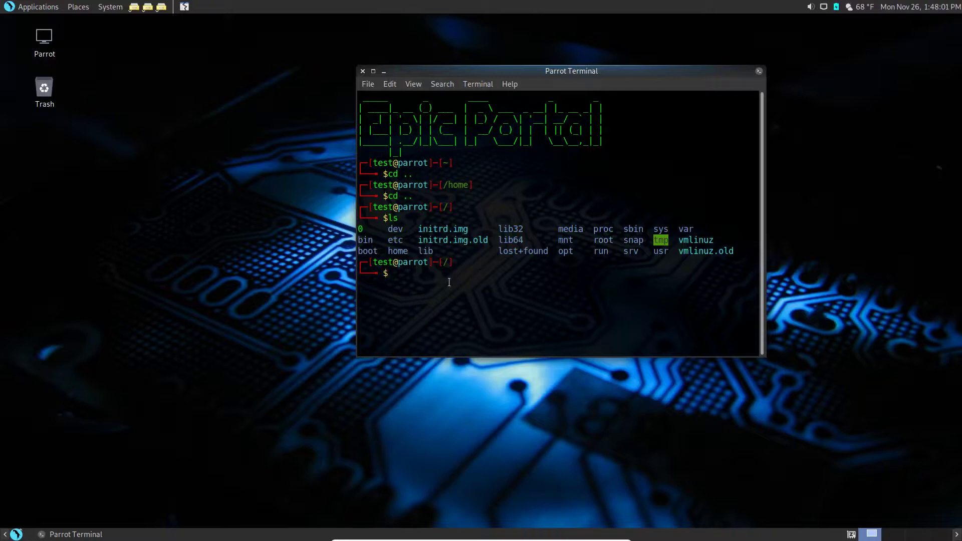
Change the terminal's directory to /usr/share/images/ and list its contents.
{"action": "type", "text": "cd /us"}
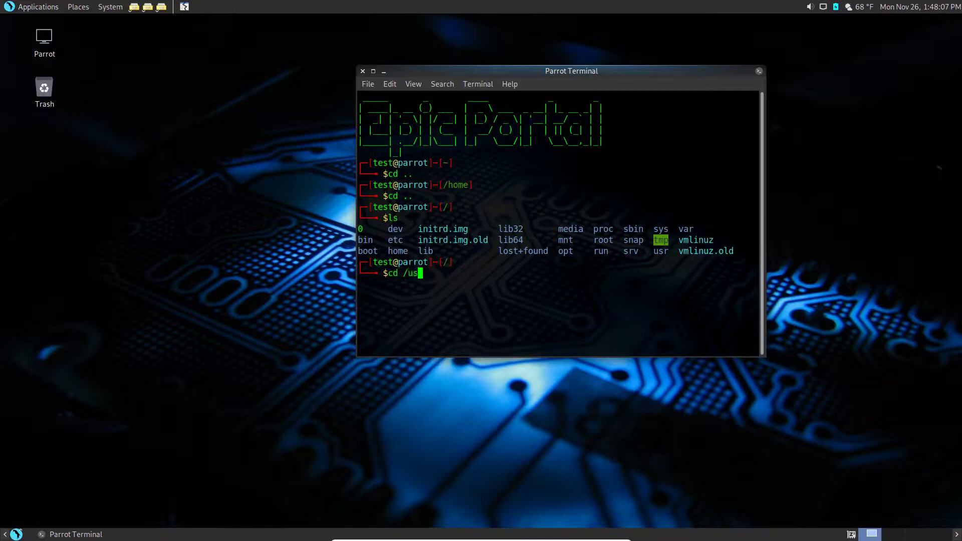
{"action": "type", "text": "r/share/"}
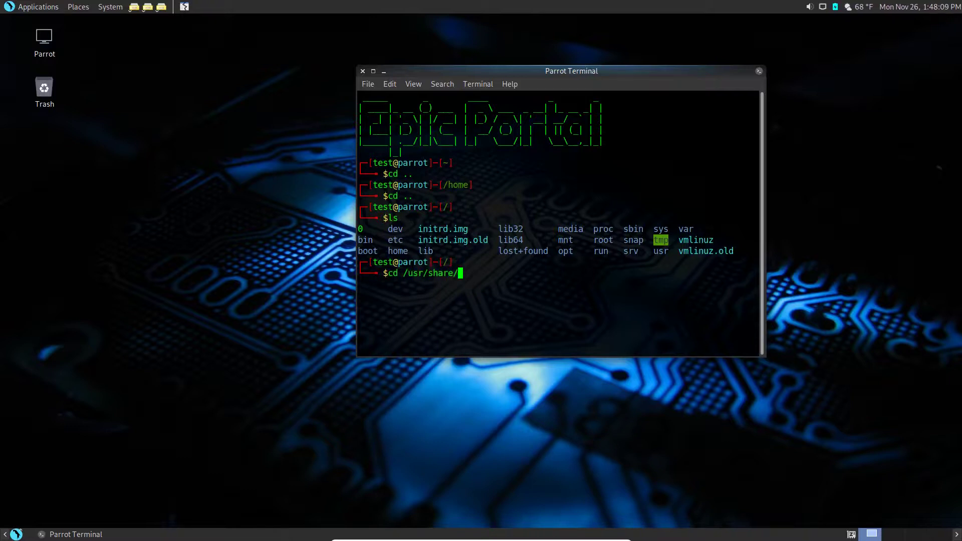
{"action": "type", "text": "images/"}
{"action": "key", "text": "Return"}
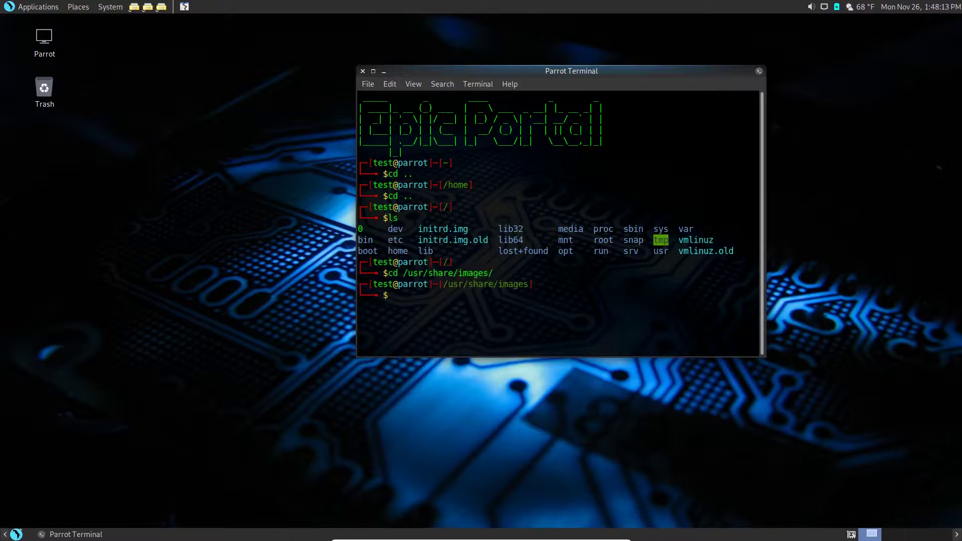
{"action": "type", "text": "ls"}
{"action": "key", "text": "Return"}
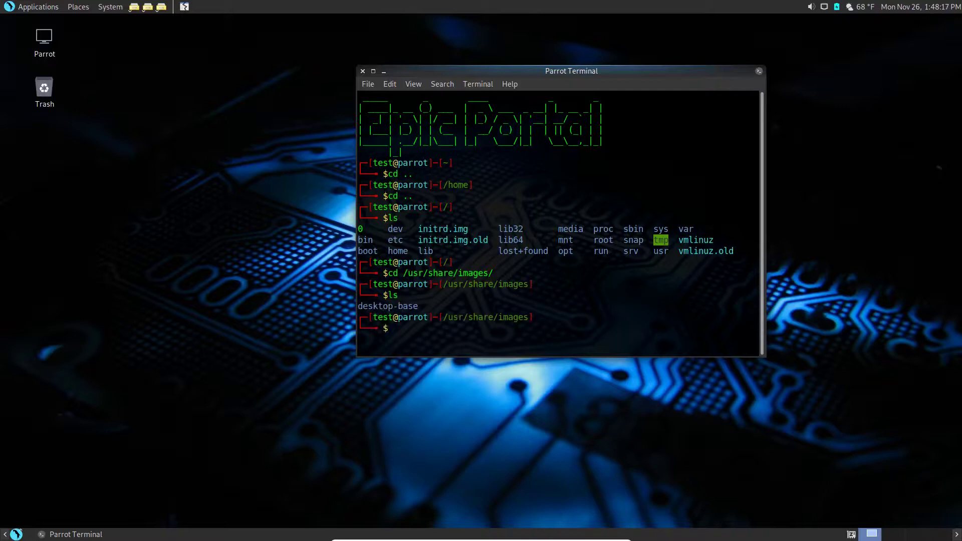
Enter the desktop-base/ directory in the terminal and list its image files.
{"action": "type", "text": "cd des"}
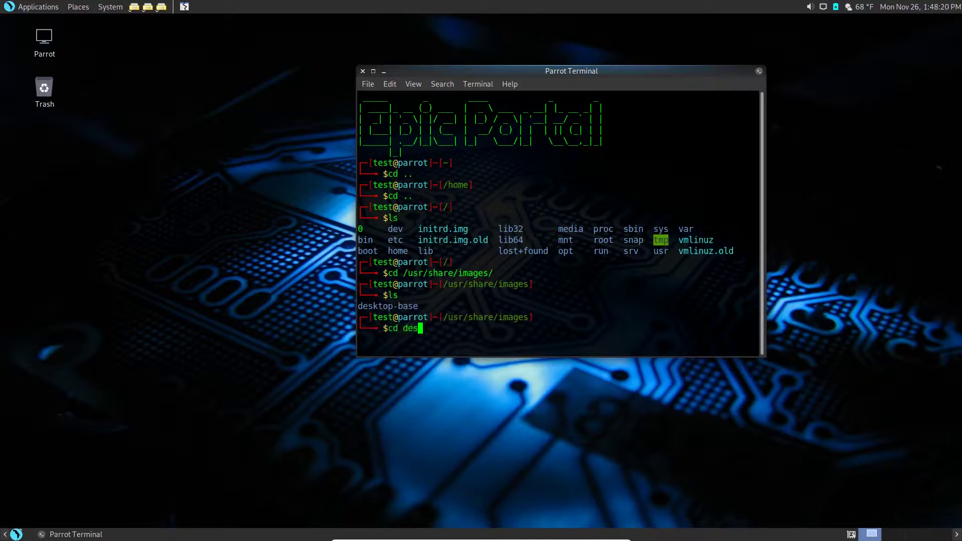
{"action": "key", "text": "Tab"}
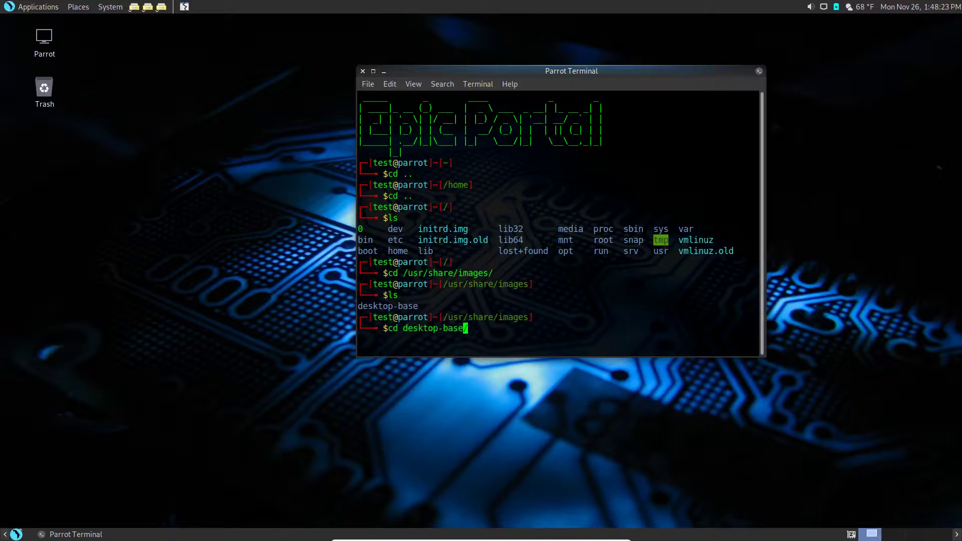
{"action": "key", "text": "Return"}
{"action": "type", "text": "ls"}
{"action": "key", "text": "Return"}
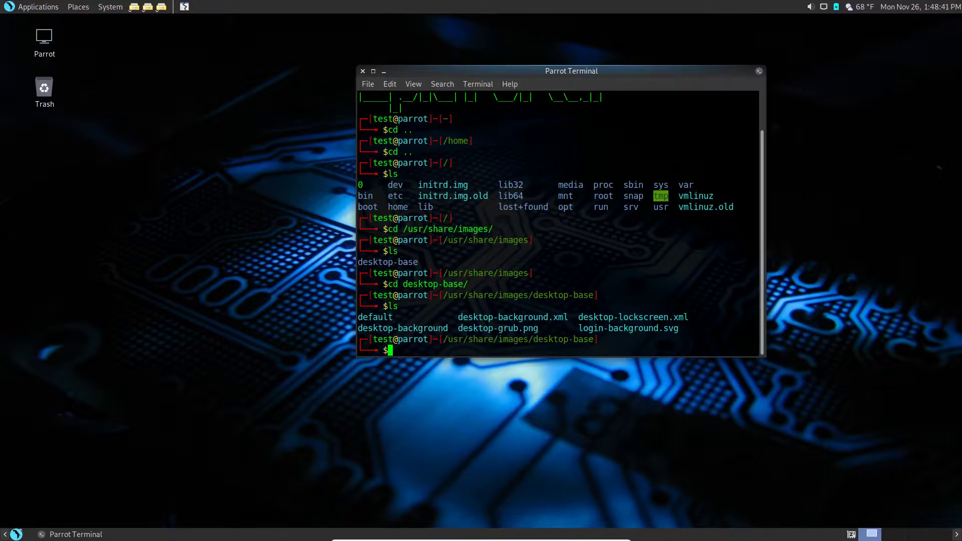
Switch to the second workspace and launch Krita there.
{"action": "left_click", "coordinate": [895, 535]}
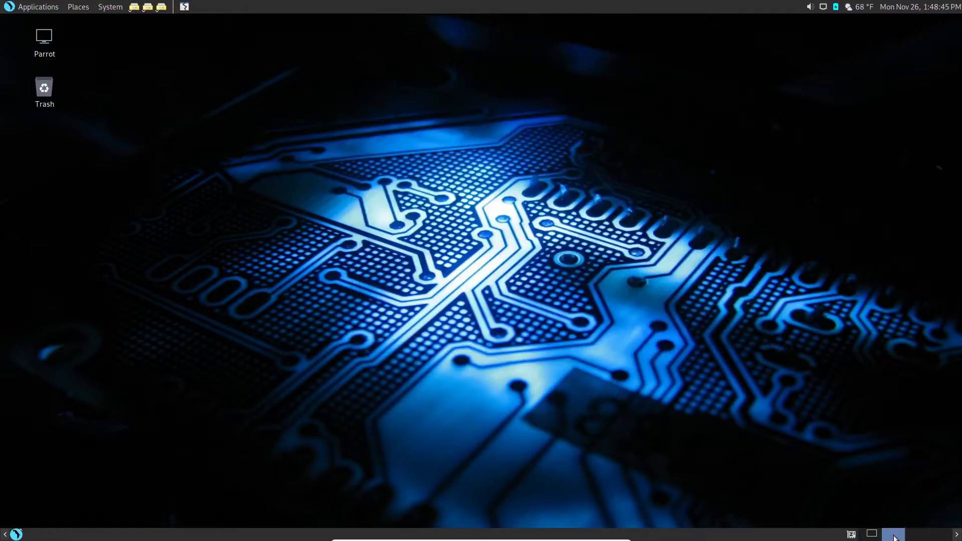
{"action": "left_click", "coordinate": [27, 8]}
{"action": "mouse_move", "coordinate": [45, 96]}
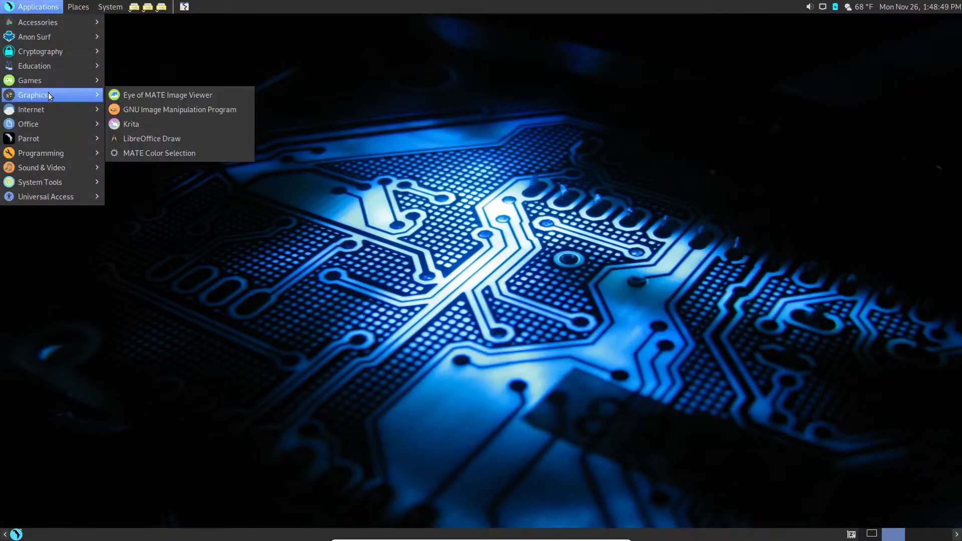
{"action": "left_click", "coordinate": [134, 124]}
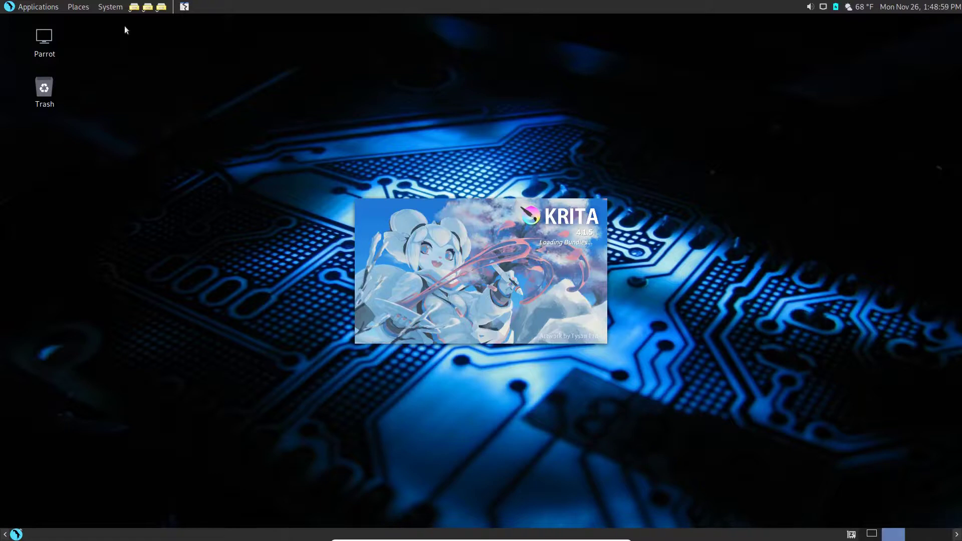
{"action": "left_click", "coordinate": [81, 8]}
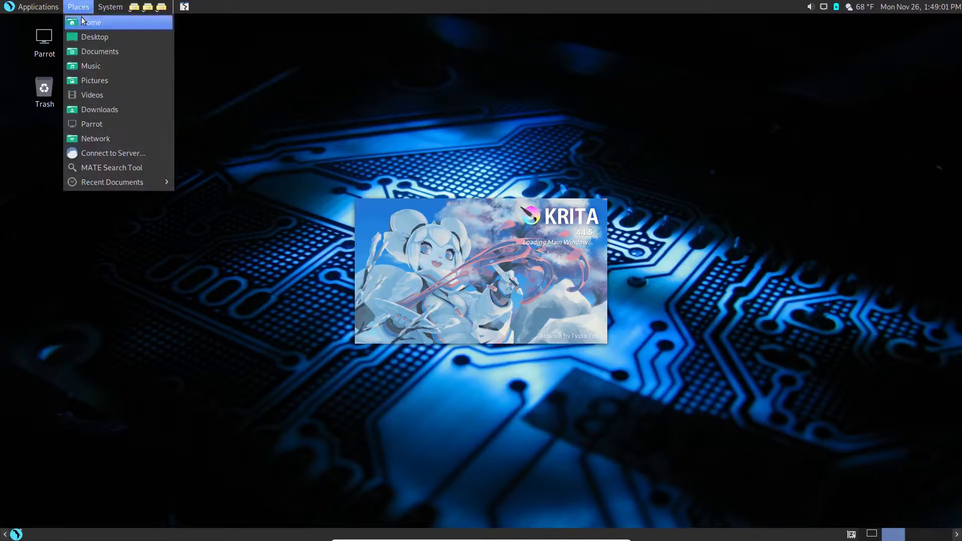
{"action": "left_click", "coordinate": [85, 81]}
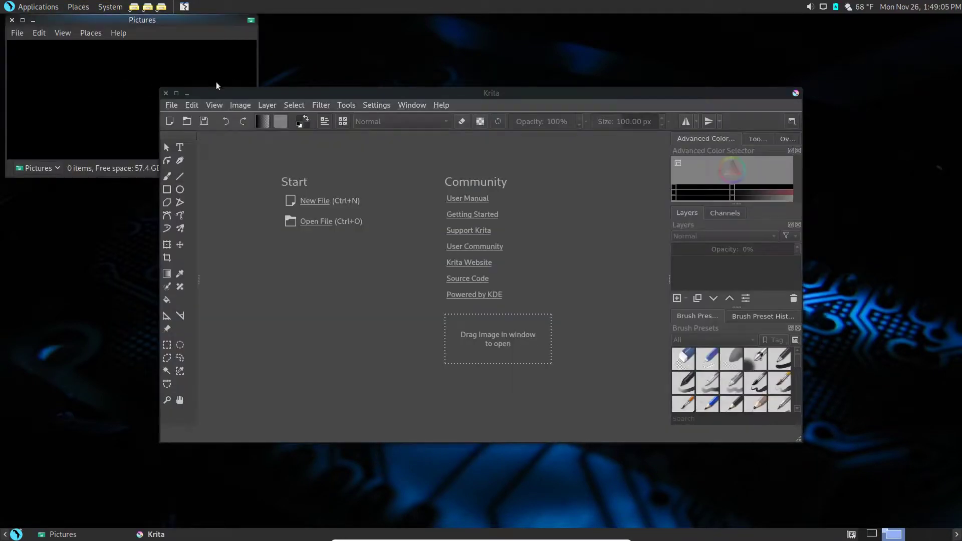
{"action": "left_click", "coordinate": [58, 19]}
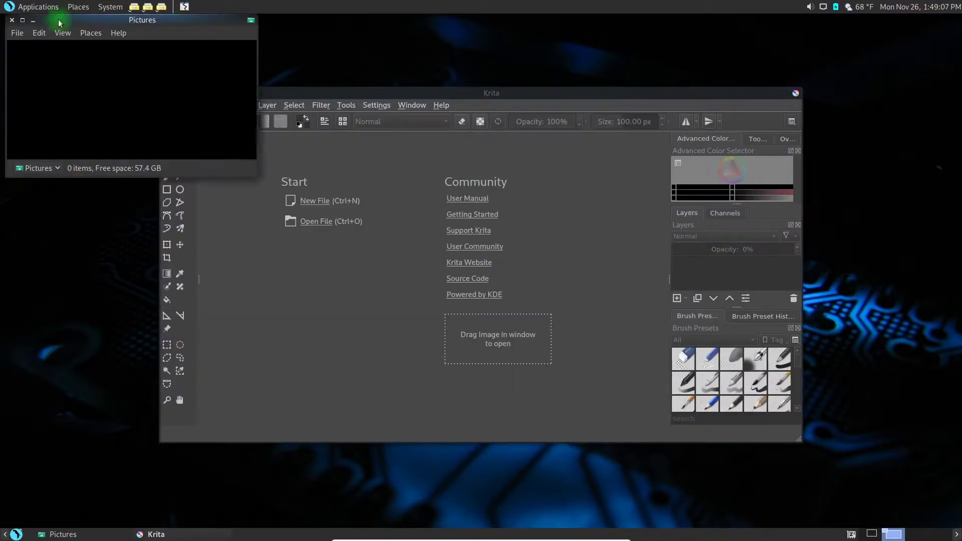
{"action": "left_click", "coordinate": [63, 33]}
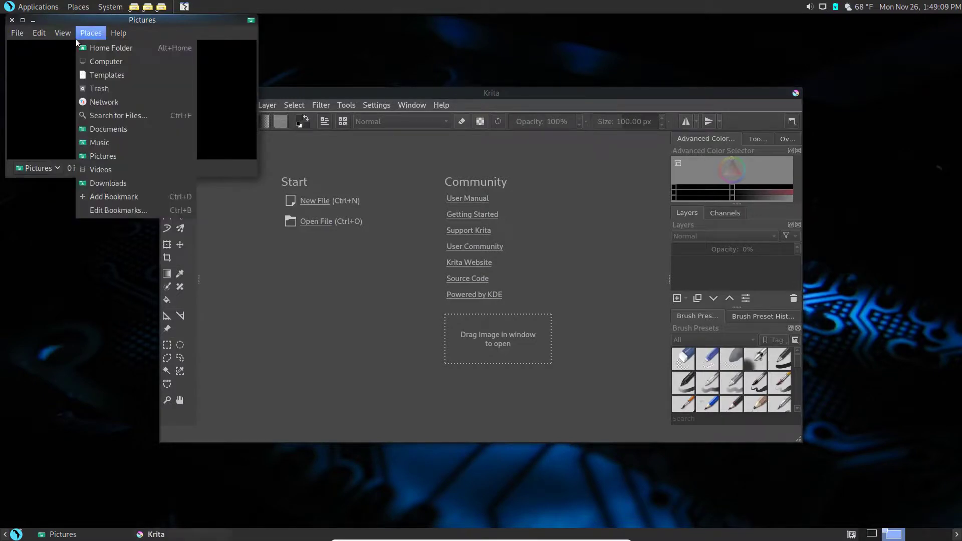
{"action": "left_click", "coordinate": [63, 32]}
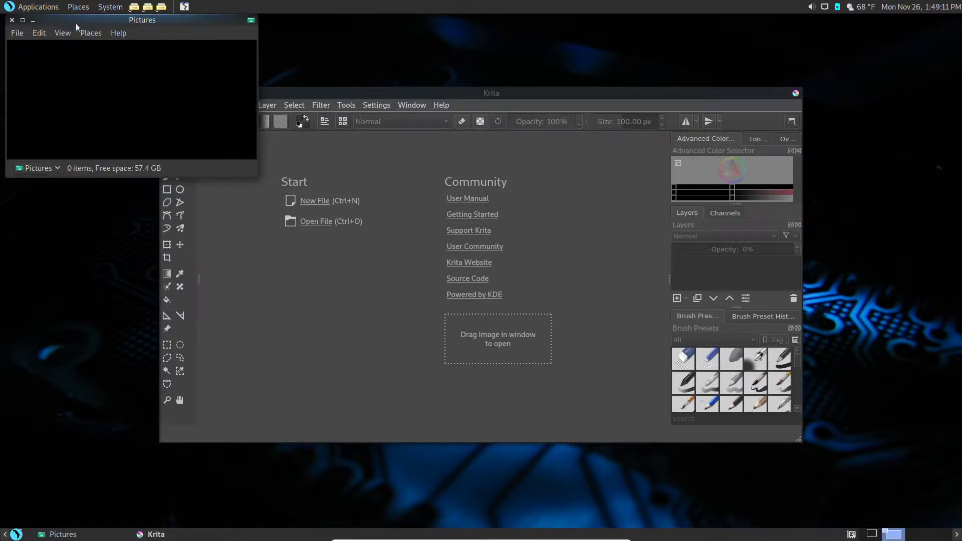
{"action": "left_click_drag", "start_coordinate": [90, 22], "coordinate": [118, 78]}
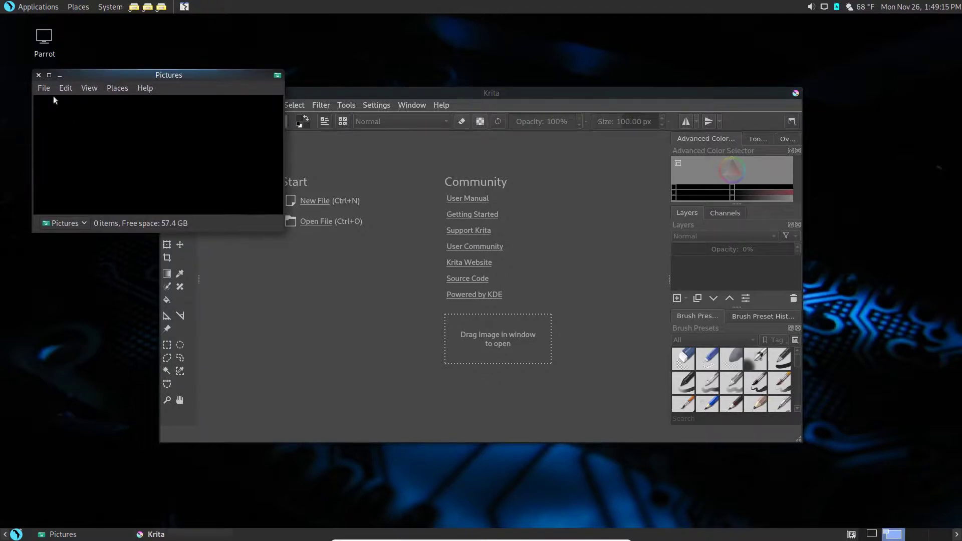
{"action": "left_click", "coordinate": [38, 76]}
Open the wallpaper folder from the home folder, move its window beside Krita's start area and close the home folder window.
{"action": "left_click", "coordinate": [83, 7]}
{"action": "left_click", "coordinate": [82, 21]}
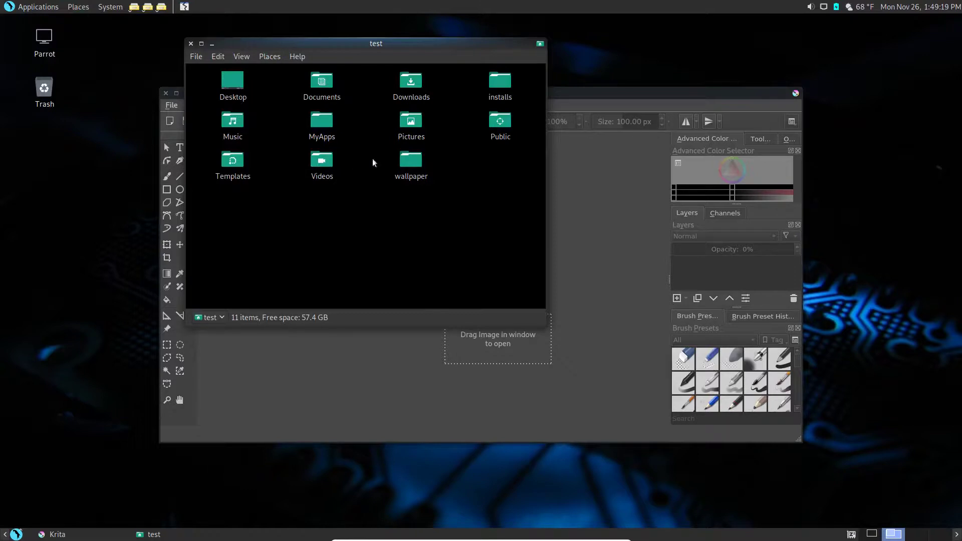
{"action": "double_click", "coordinate": [409, 162]}
{"action": "left_click_drag", "start_coordinate": [383, 154], "coordinate": [143, 247]}
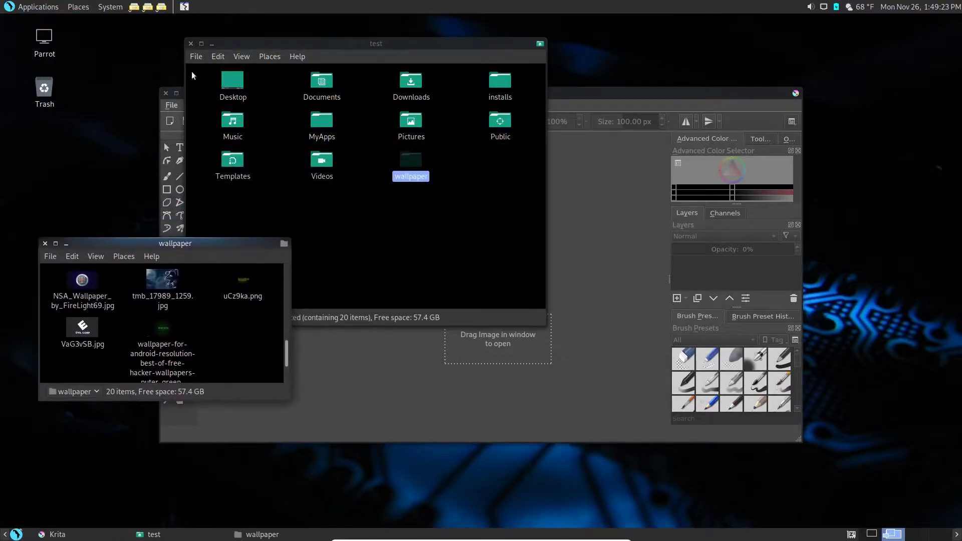
{"action": "left_click", "coordinate": [190, 44]}
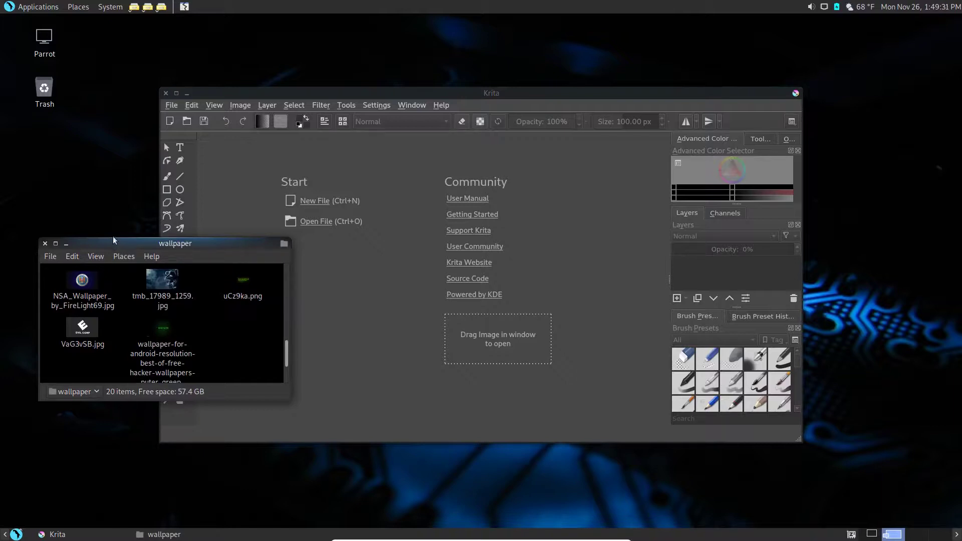
Move the wallpaper folder window upward and enlarge it over Krita's start area.
{"action": "left_click_drag", "start_coordinate": [113, 240], "coordinate": [113, 154]}
{"action": "left_click_drag", "start_coordinate": [288, 399], "coordinate": [334, 414]}
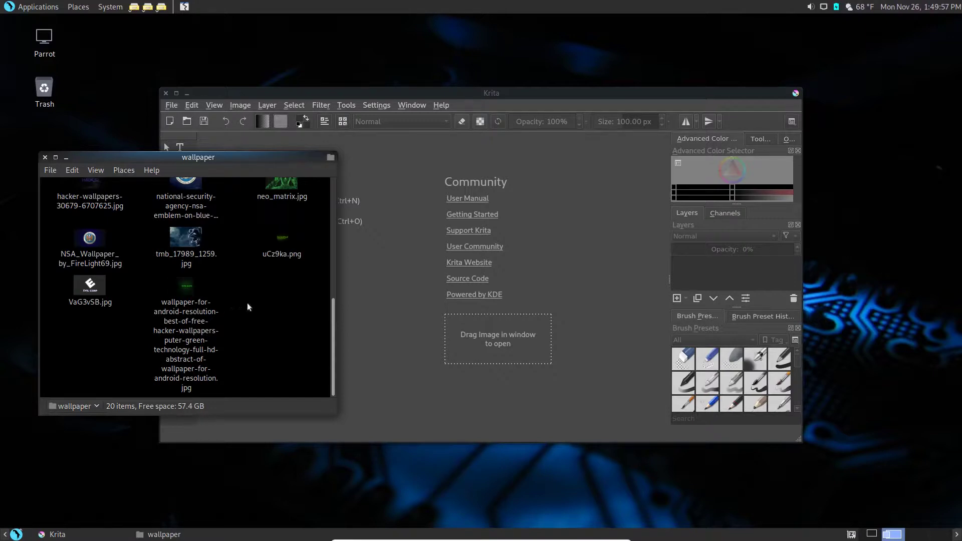
{"action": "scroll", "coordinate": [263, 327], "scroll_direction": "up", "scroll_amount": 3}
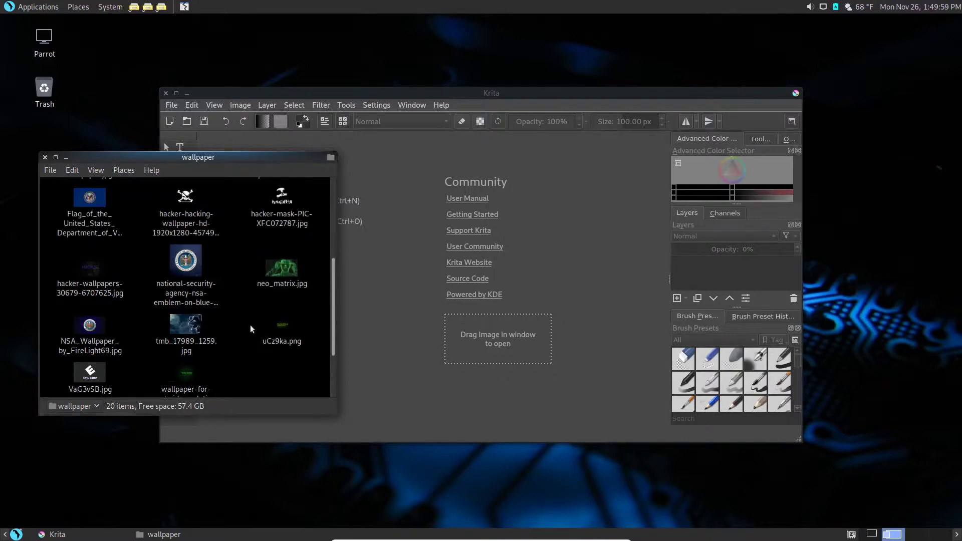
{"action": "scroll", "coordinate": [251, 328], "scroll_direction": "up", "scroll_amount": 2}
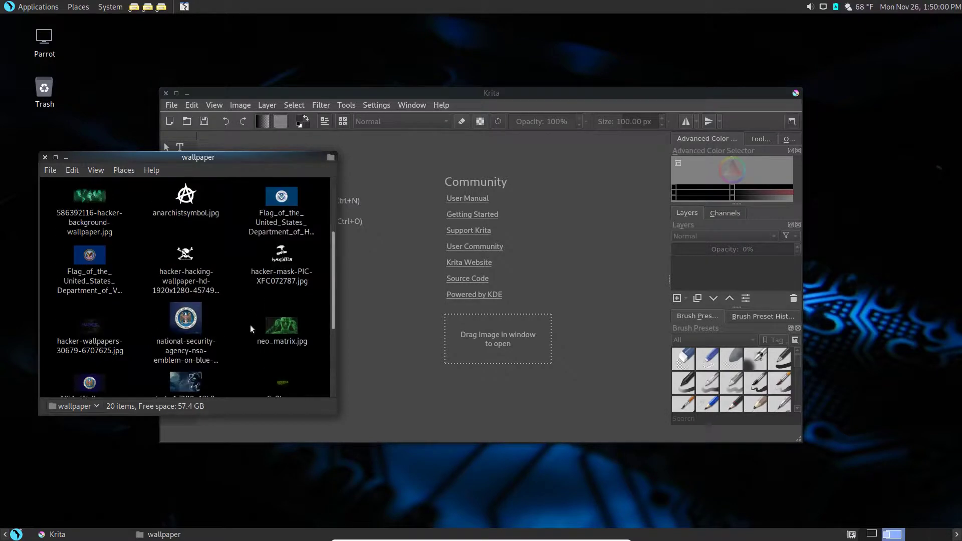
Zoom in the wallpaper folder's thumbnails three times and enlarge its window further to show bigger previews.
{"action": "left_click", "coordinate": [95, 171]}
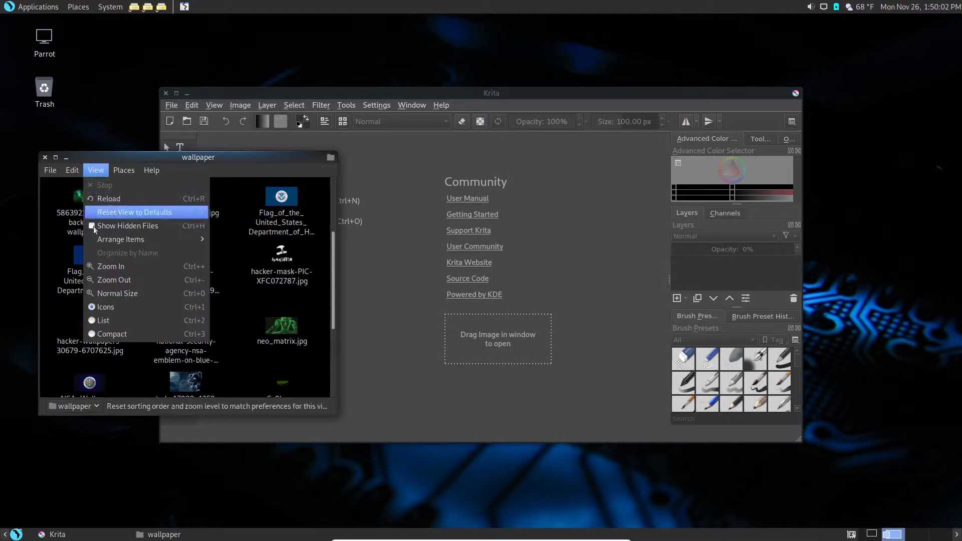
{"action": "left_click", "coordinate": [108, 266]}
{"action": "left_click", "coordinate": [102, 172]}
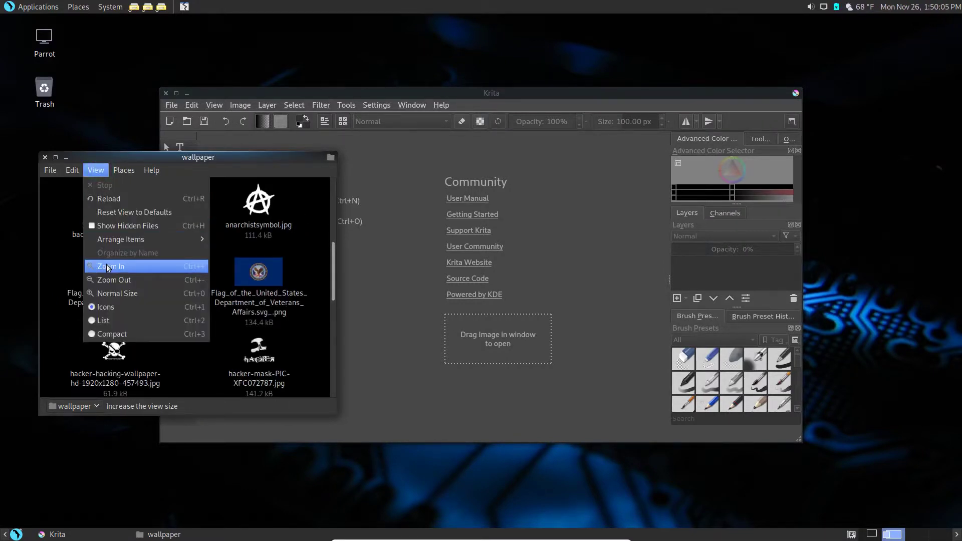
{"action": "left_click", "coordinate": [107, 266]}
{"action": "left_click", "coordinate": [97, 171]}
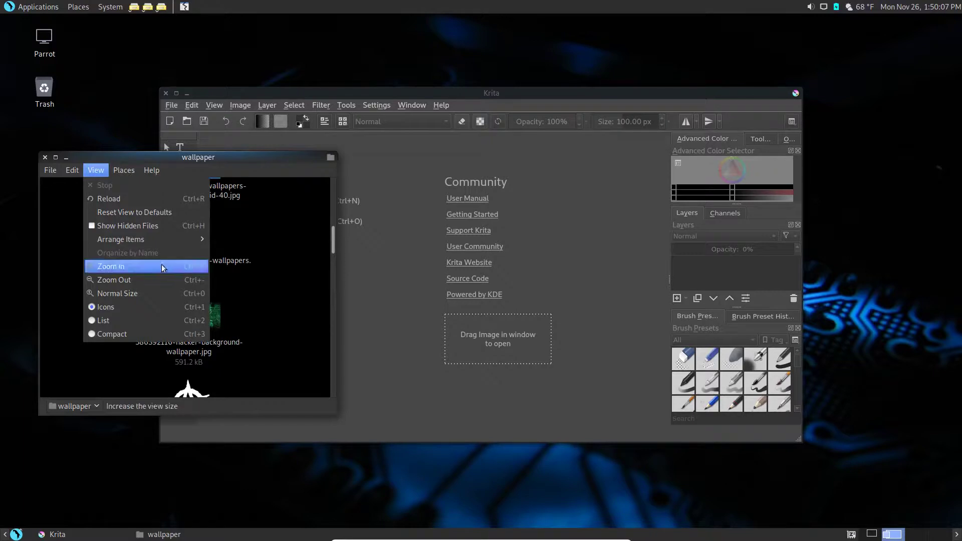
{"action": "left_click", "coordinate": [109, 267]}
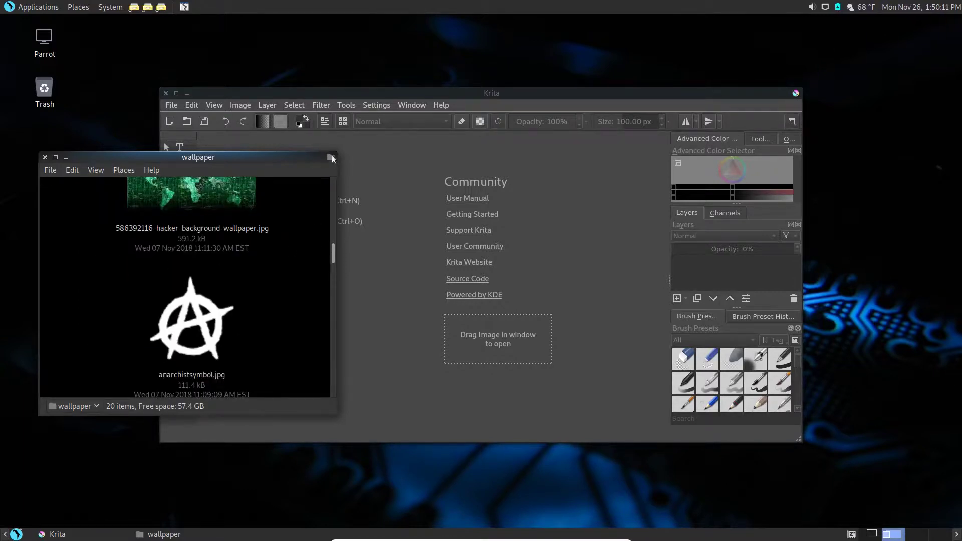
{"action": "left_click_drag", "start_coordinate": [334, 152], "coordinate": [369, 125]}
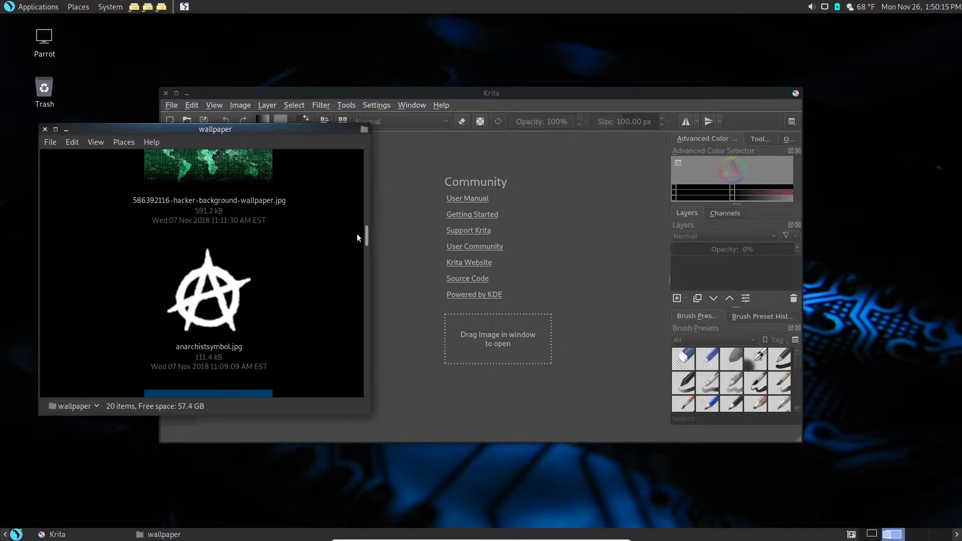
Look through all the wallpaper thumbnails in the folder, from 1.jpg to the last image, for one to edit.
{"action": "left_click_drag", "start_coordinate": [367, 236], "coordinate": [372, 150]}
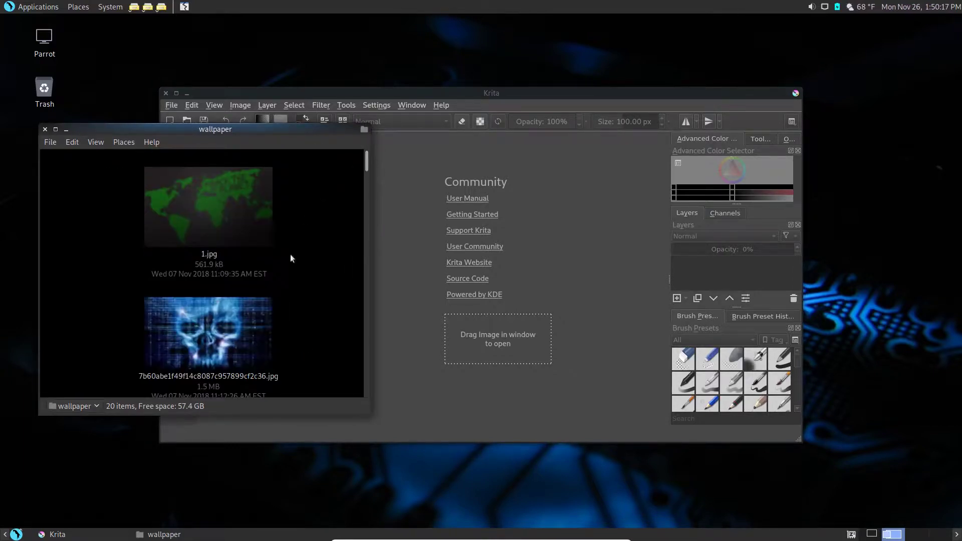
{"action": "scroll", "coordinate": [309, 256], "scroll_direction": "down", "scroll_amount": 10}
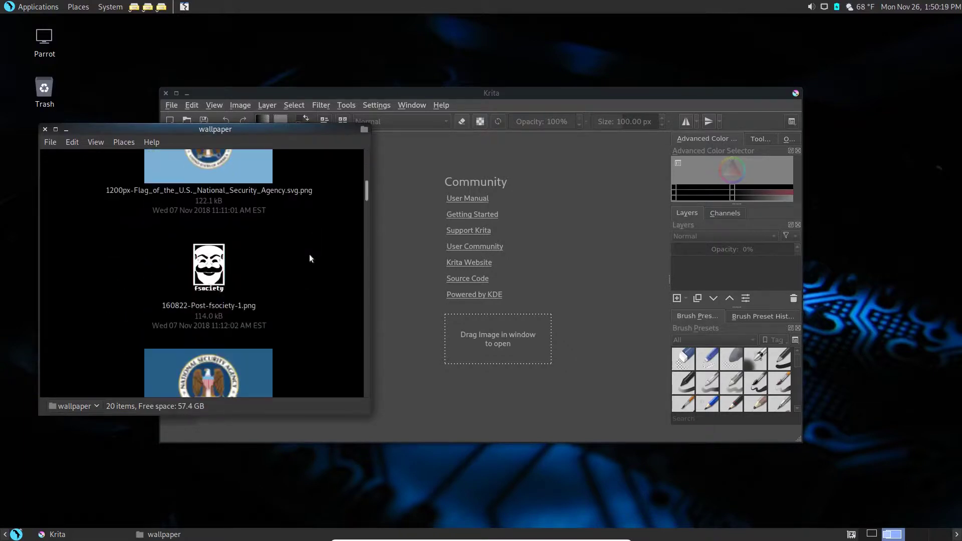
{"action": "scroll", "coordinate": [309, 257], "scroll_direction": "down", "scroll_amount": 1}
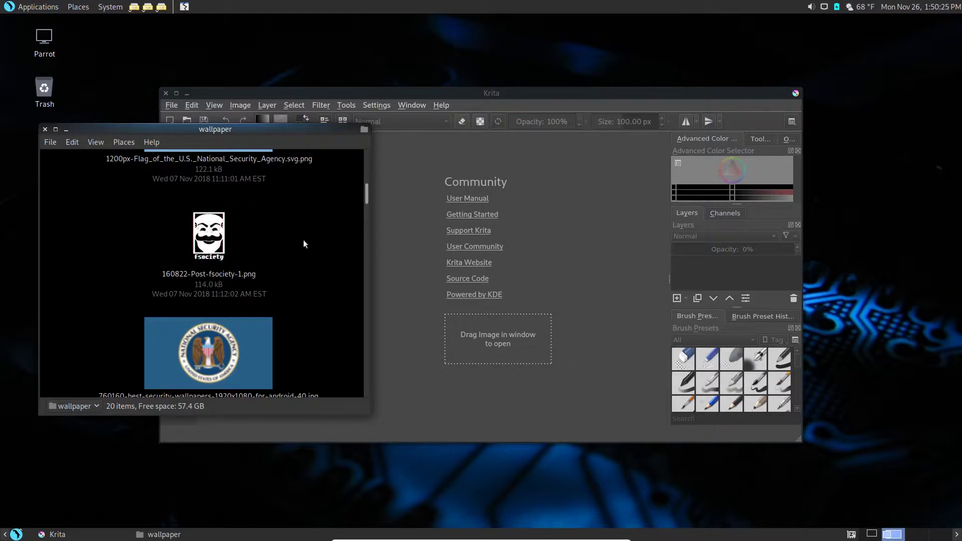
{"action": "scroll", "coordinate": [303, 240], "scroll_direction": "down", "scroll_amount": 5}
{"action": "scroll", "coordinate": [303, 241], "scroll_direction": "down", "scroll_amount": 4}
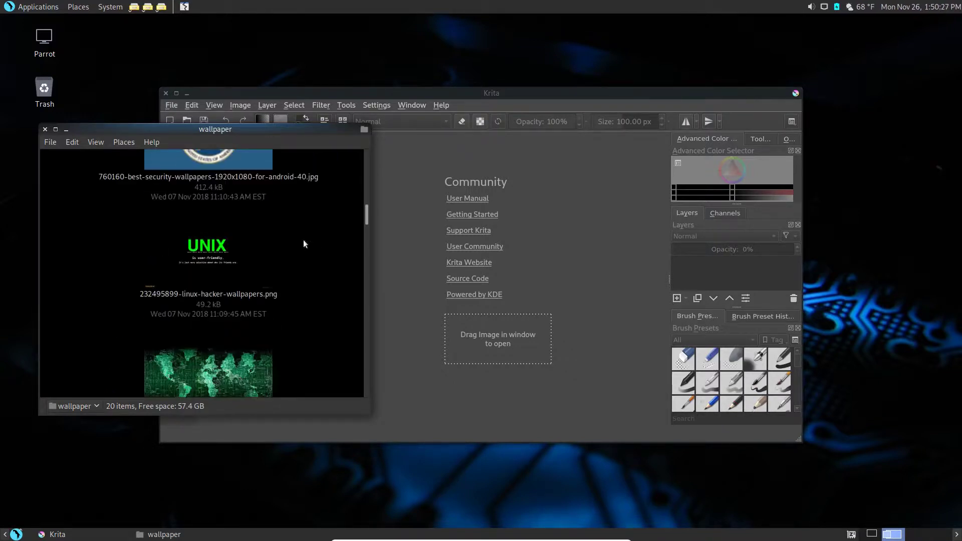
{"action": "scroll", "coordinate": [303, 244], "scroll_direction": "down", "scroll_amount": 2}
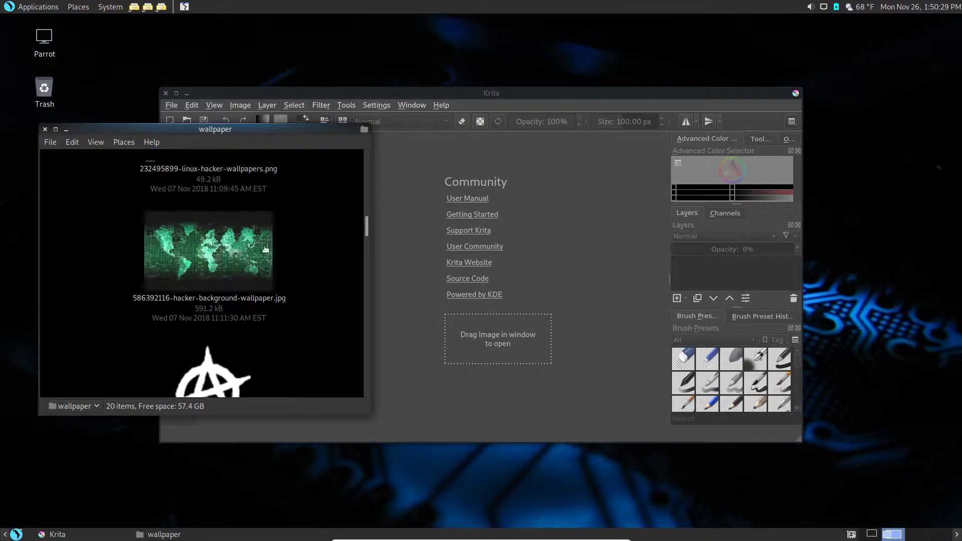
{"action": "scroll", "coordinate": [321, 241], "scroll_direction": "down", "scroll_amount": 2}
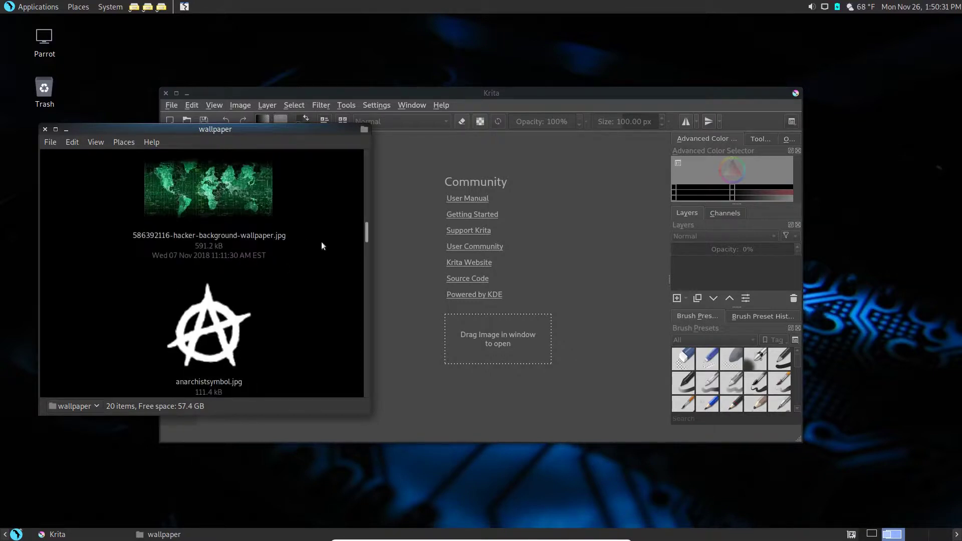
{"action": "scroll", "coordinate": [210, 245], "scroll_direction": "up", "scroll_amount": 3}
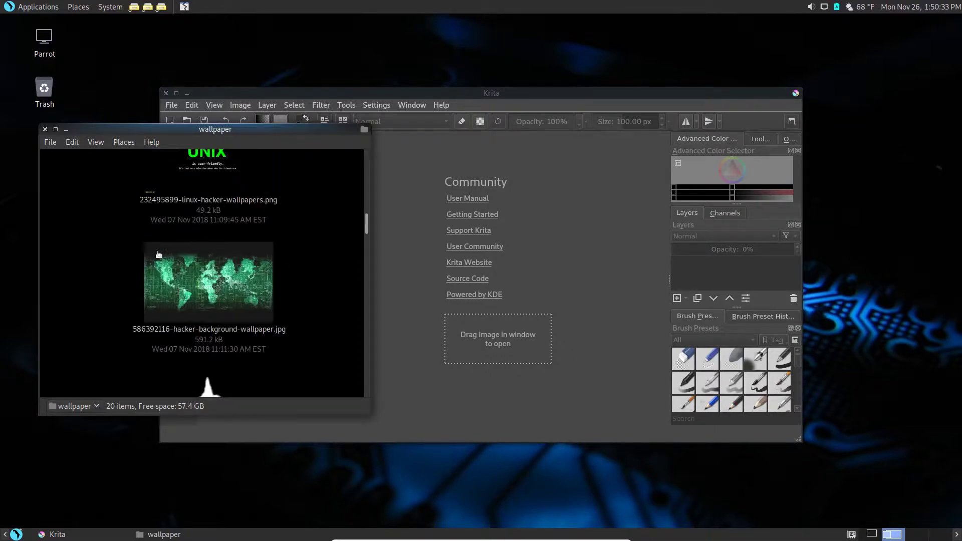
{"action": "scroll", "coordinate": [300, 254], "scroll_direction": "down", "scroll_amount": 6}
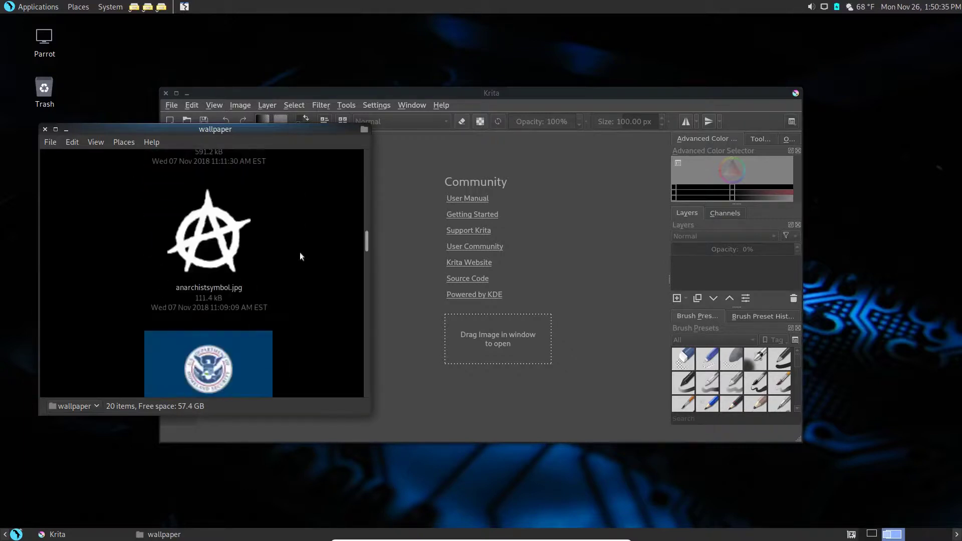
{"action": "scroll", "coordinate": [301, 253], "scroll_direction": "down", "scroll_amount": 3}
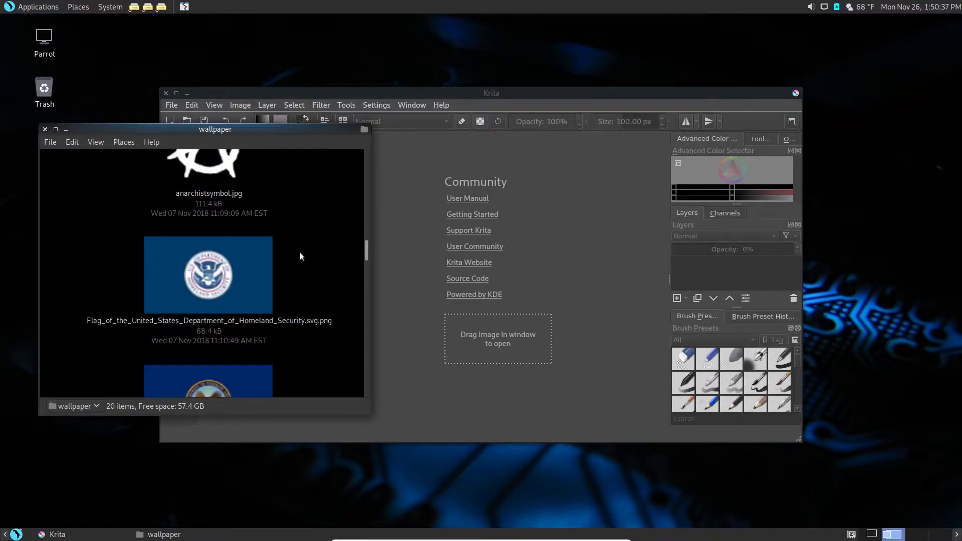
{"action": "scroll", "coordinate": [299, 254], "scroll_direction": "down", "scroll_amount": 3}
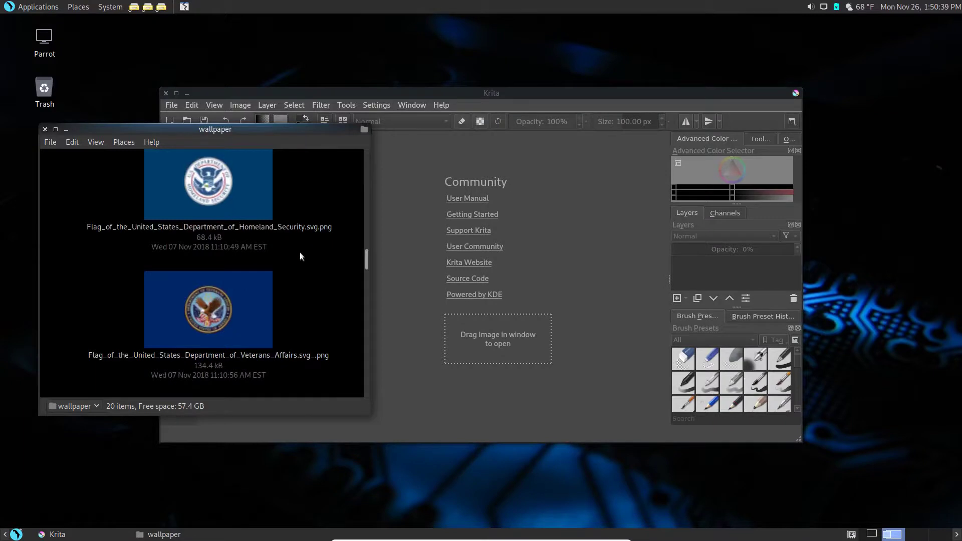
{"action": "scroll", "coordinate": [300, 252], "scroll_direction": "down", "scroll_amount": 2}
{"action": "scroll", "coordinate": [293, 252], "scroll_direction": "up", "scroll_amount": 2}
{"action": "scroll", "coordinate": [293, 255], "scroll_direction": "up", "scroll_amount": 3}
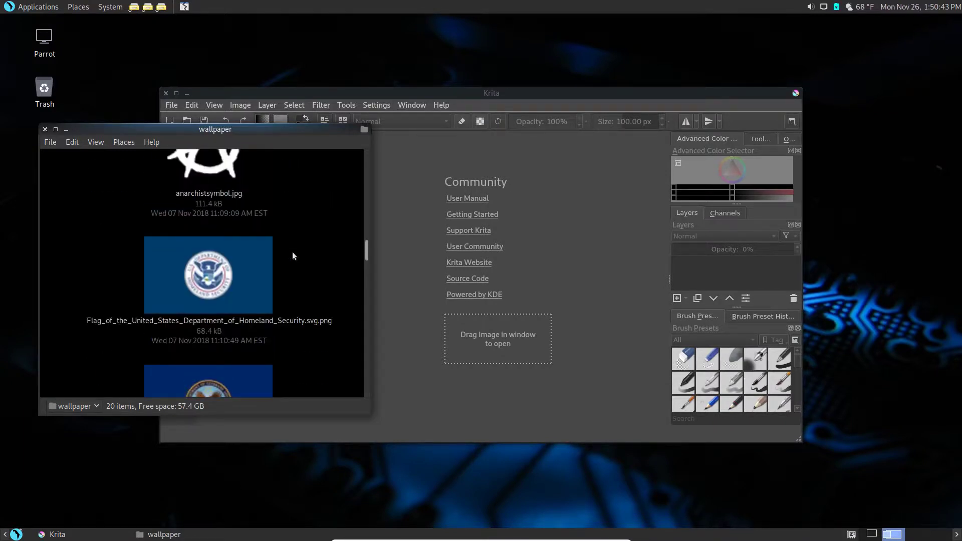
{"action": "scroll", "coordinate": [292, 251], "scroll_direction": "down", "scroll_amount": 4}
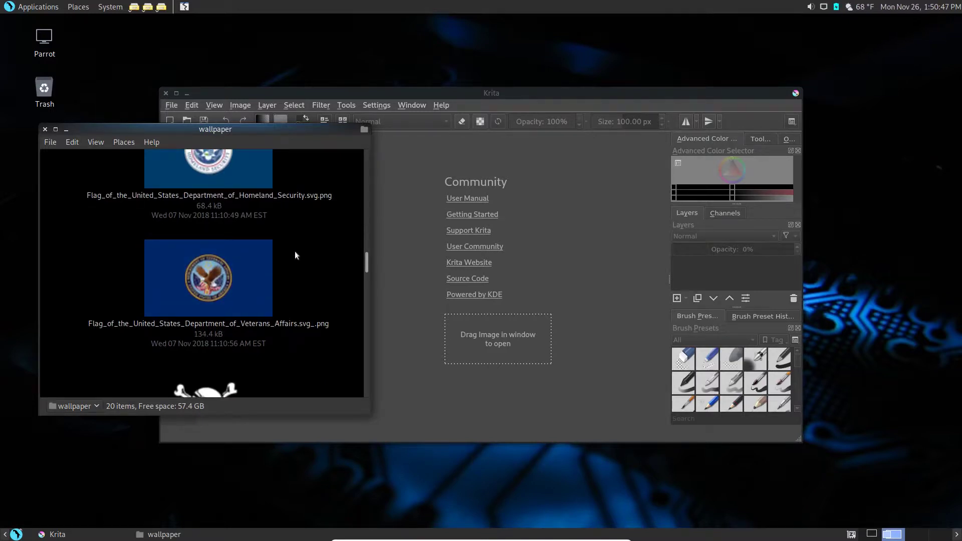
{"action": "scroll", "coordinate": [295, 254], "scroll_direction": "down", "scroll_amount": 5}
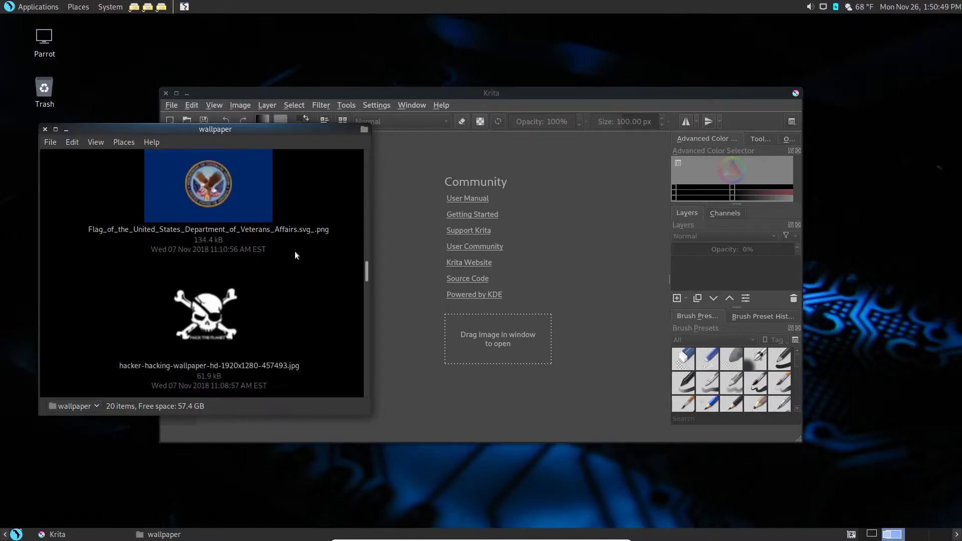
{"action": "scroll", "coordinate": [296, 255], "scroll_direction": "down", "scroll_amount": 2}
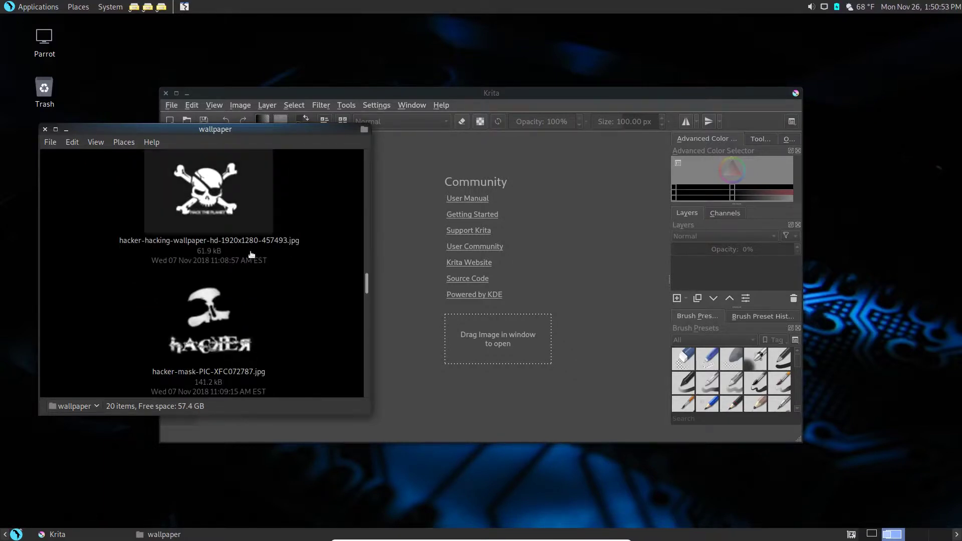
{"action": "scroll", "coordinate": [296, 255], "scroll_direction": "down", "scroll_amount": 1}
{"action": "scroll", "coordinate": [297, 254], "scroll_direction": "down", "scroll_amount": 6}
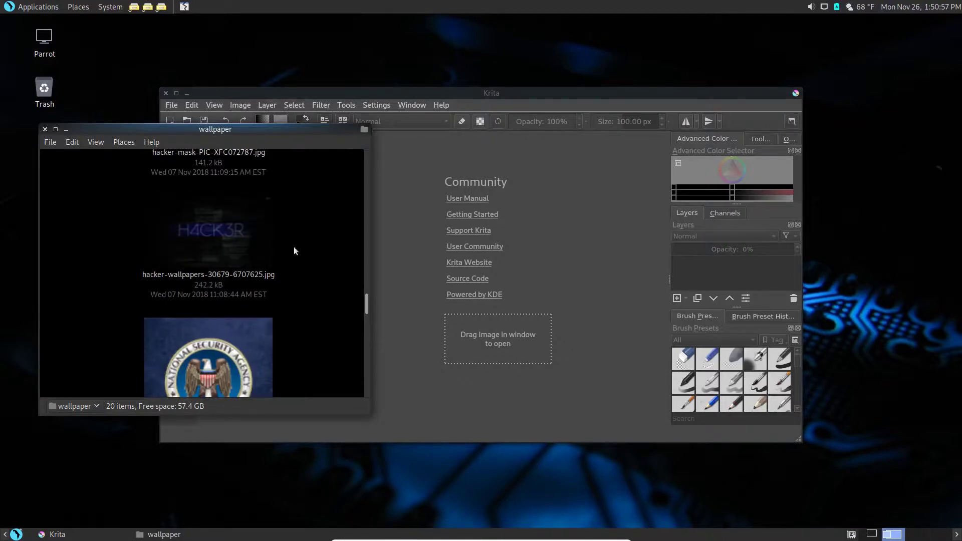
{"action": "scroll", "coordinate": [294, 248], "scroll_direction": "down", "scroll_amount": 5}
{"action": "scroll", "coordinate": [294, 248], "scroll_direction": "down", "scroll_amount": 4}
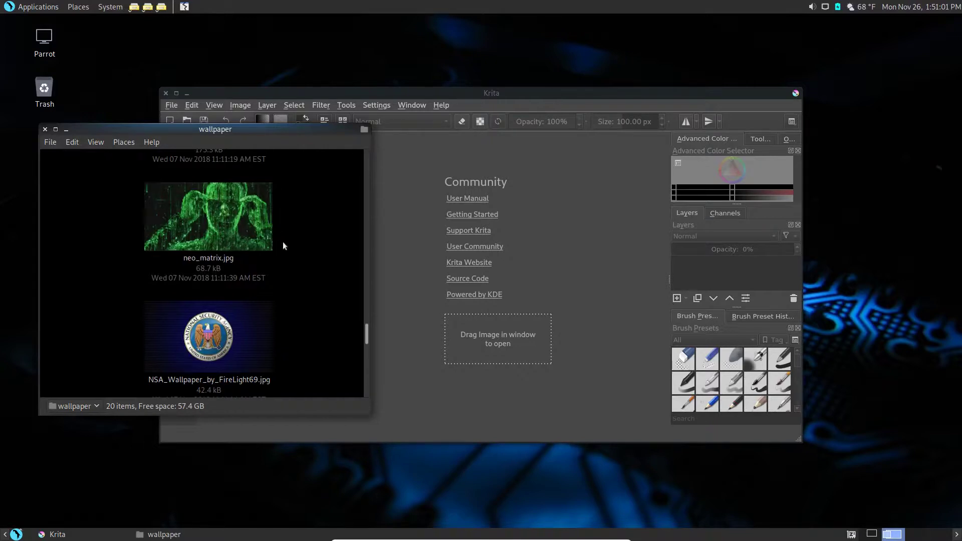
{"action": "scroll", "coordinate": [296, 262], "scroll_direction": "down", "scroll_amount": 5}
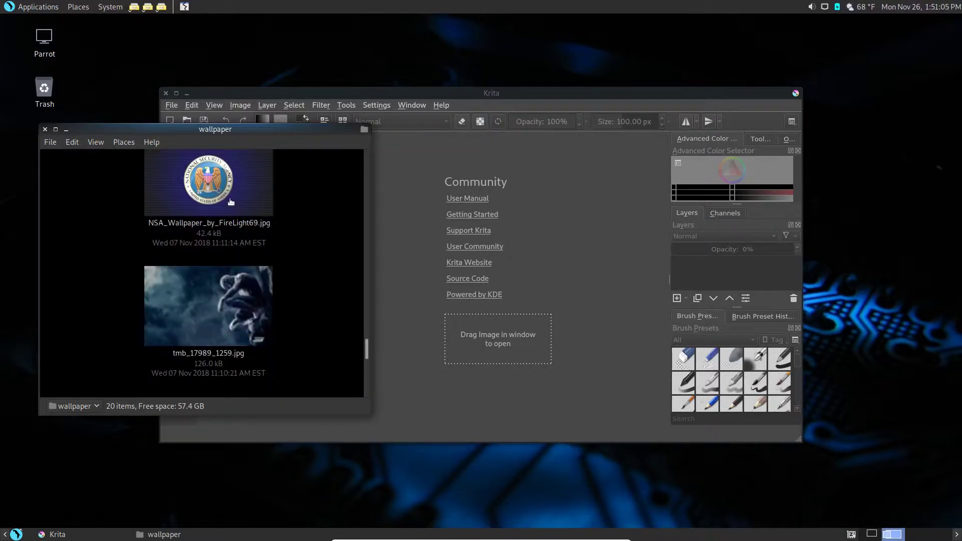
{"action": "scroll", "coordinate": [296, 258], "scroll_direction": "down", "scroll_amount": 7}
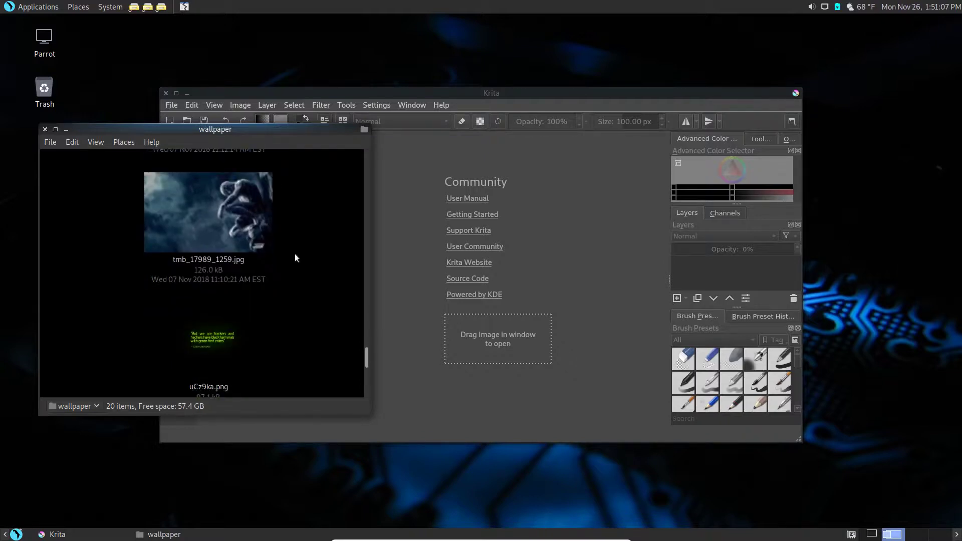
{"action": "scroll", "coordinate": [295, 258], "scroll_direction": "down", "scroll_amount": 5}
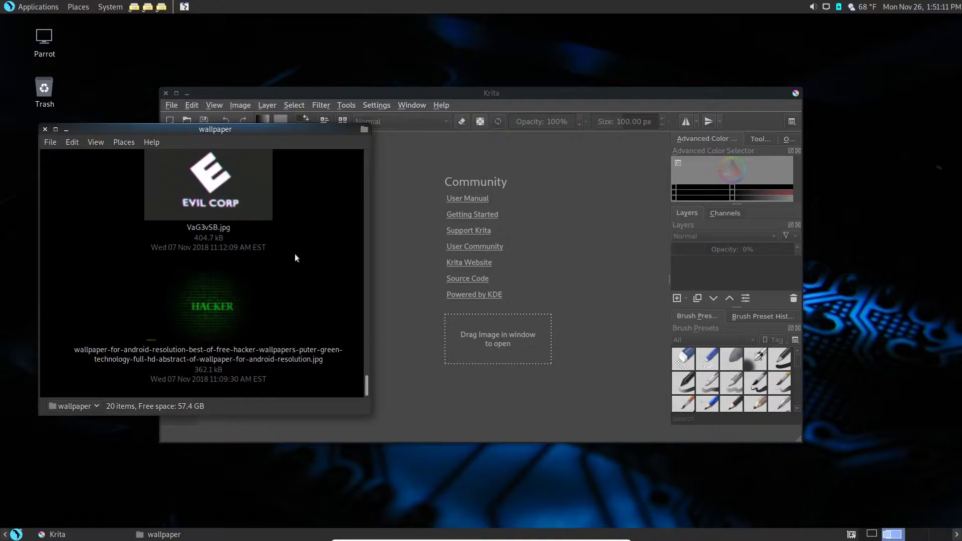
{"action": "scroll", "coordinate": [295, 257], "scroll_direction": "up", "scroll_amount": 2}
{"action": "scroll", "coordinate": [295, 256], "scroll_direction": "down", "scroll_amount": 2}
Return to 160822-Post-fsociety-1.png near the start of the folder, preview it in the image viewer and close the viewer.
{"action": "scroll", "coordinate": [295, 258], "scroll_direction": "up", "scroll_amount": 5}
{"action": "scroll", "coordinate": [294, 258], "scroll_direction": "up", "scroll_amount": 10}
{"action": "scroll", "coordinate": [295, 257], "scroll_direction": "up", "scroll_amount": 10}
{"action": "scroll", "coordinate": [295, 258], "scroll_direction": "up", "scroll_amount": 10}
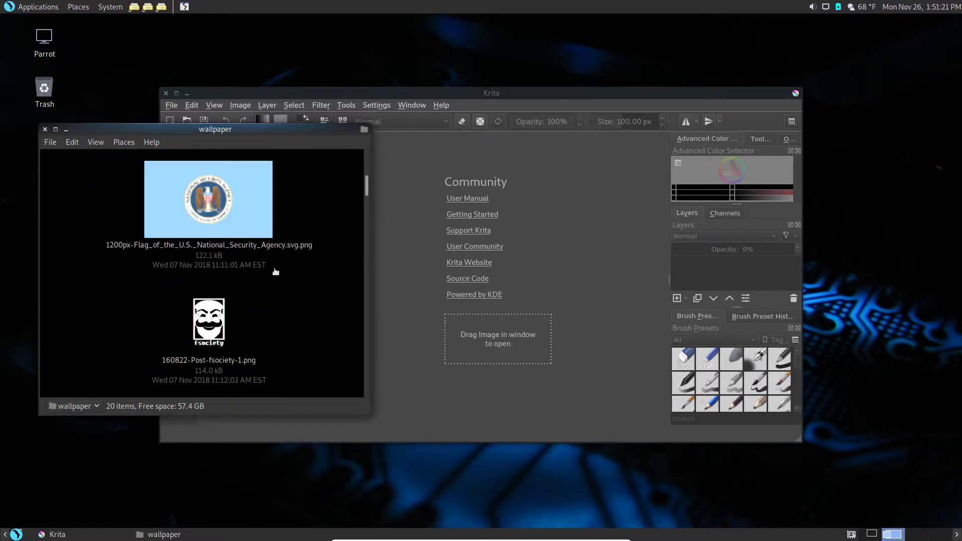
{"action": "double_click", "coordinate": [221, 308]}
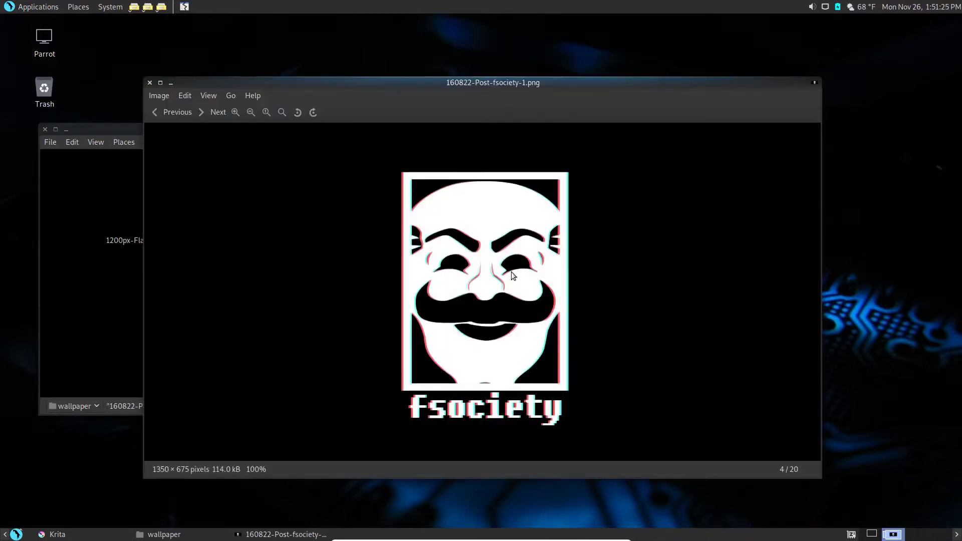
{"action": "left_click", "coordinate": [150, 83]}
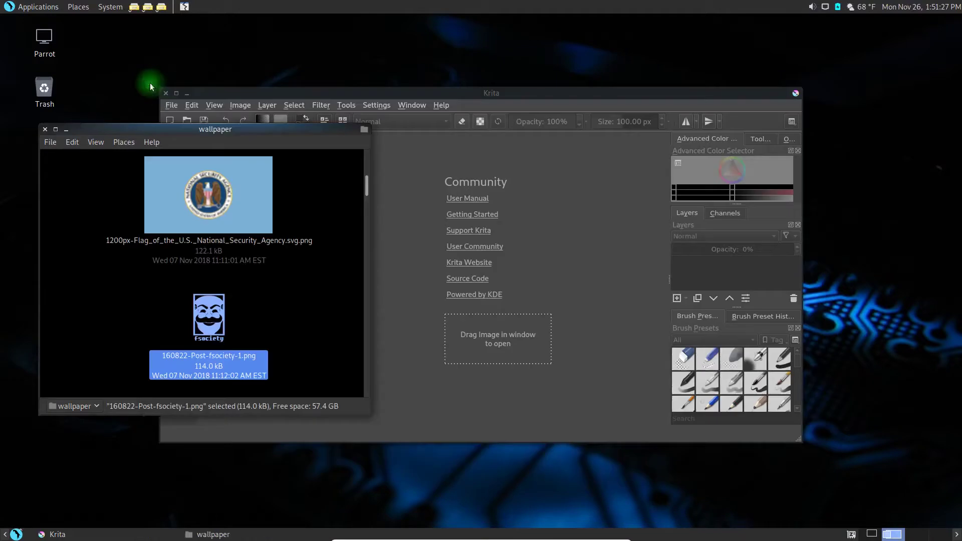
Open 160822-Post-fsociety-1.png from the wallpaper folder in Krita and minimize the folder window.
{"action": "left_click_drag", "start_coordinate": [213, 311], "coordinate": [496, 308]}
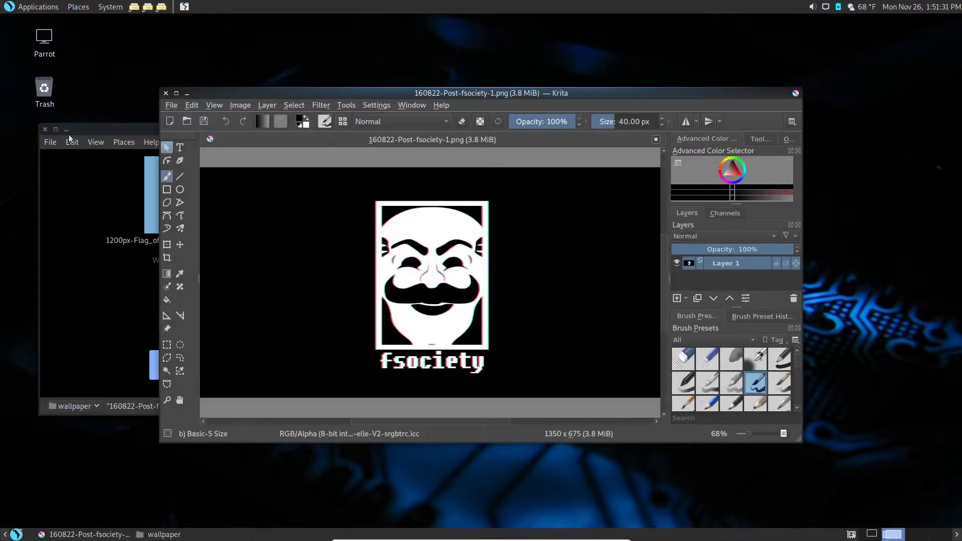
{"action": "left_click", "coordinate": [66, 129]}
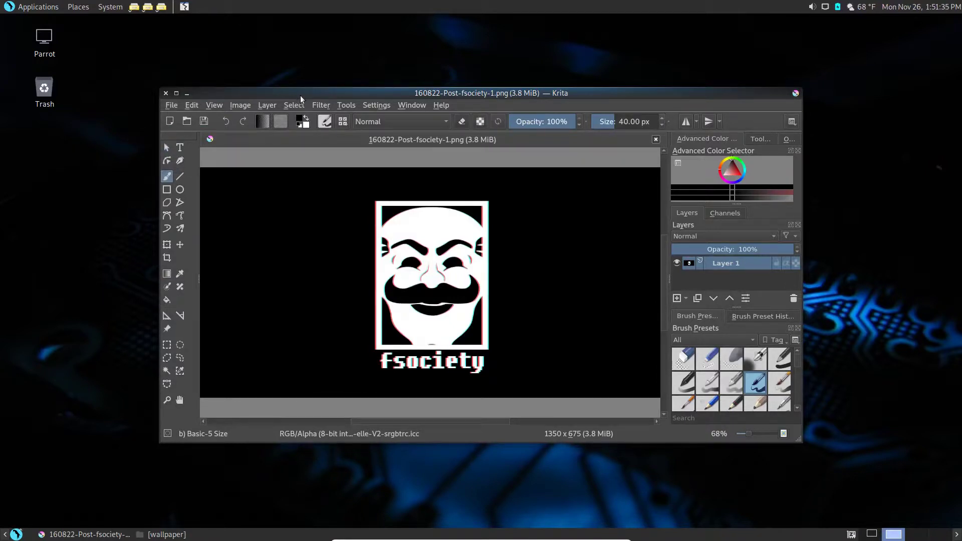
Enlarge the Krita window around the fsociety image and switch from the brush to the Select Shapes Tool.
{"action": "left_click_drag", "start_coordinate": [159, 88], "coordinate": [73, 28]}
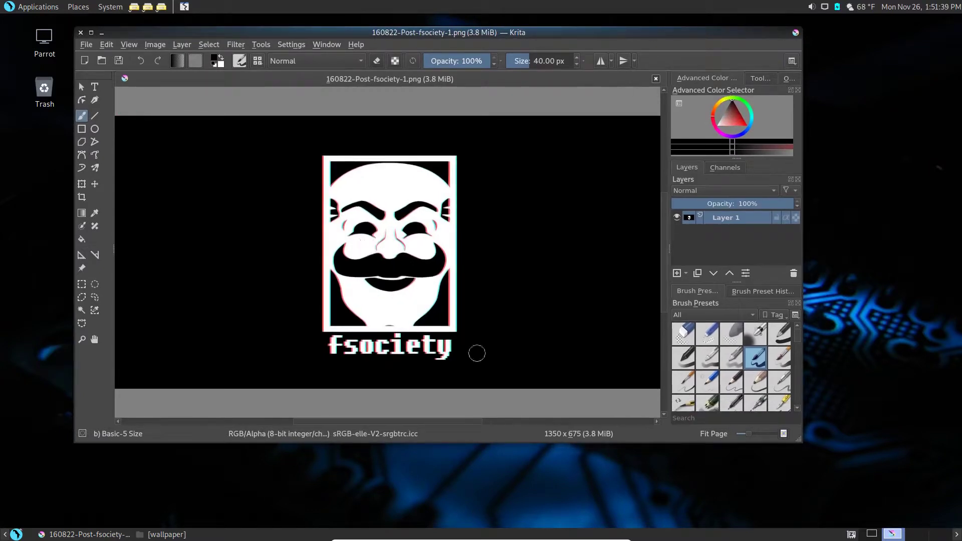
{"action": "key", "text": "minus"}
{"action": "key", "text": "minus"}
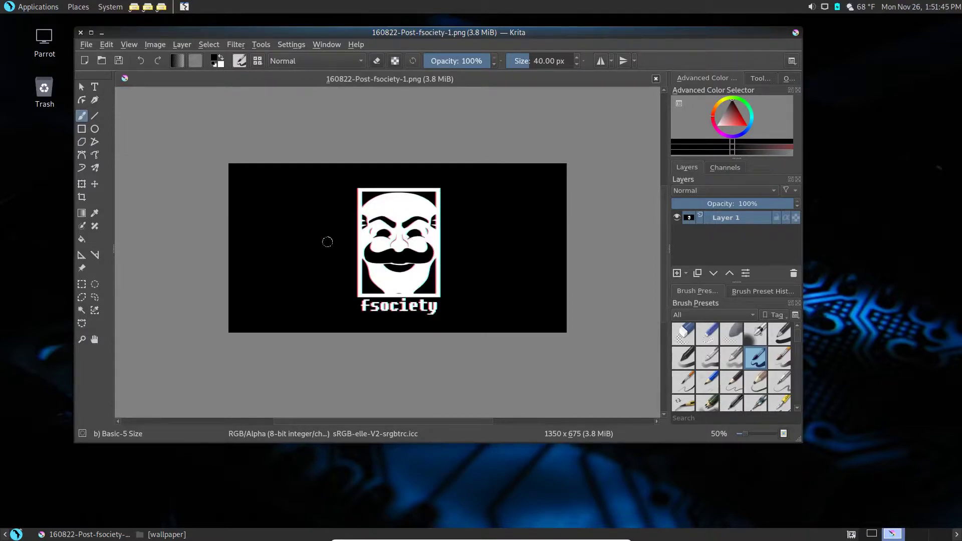
{"action": "left_click", "coordinate": [81, 88]}
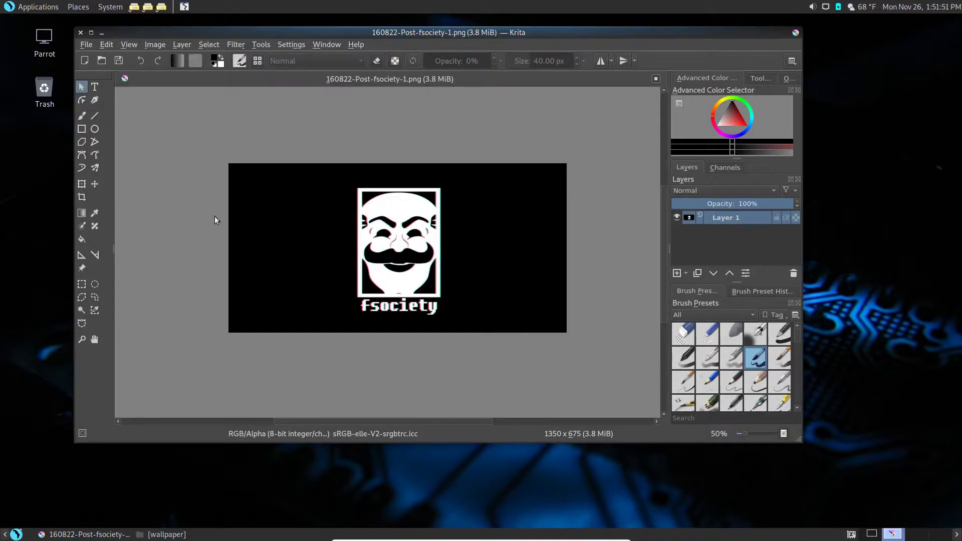
Close the fsociety image and, in the terminal, copy desktop-grub.png to /home/test/Desktop/desktop-grub.png with sudo cp, entering the sudo password.
{"action": "left_click", "coordinate": [656, 79]}
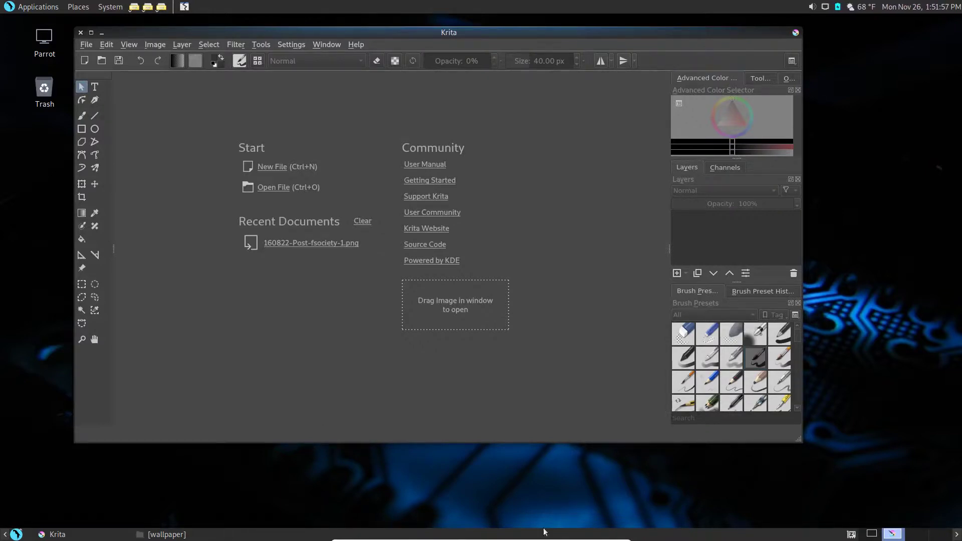
{"action": "left_click", "coordinate": [872, 534]}
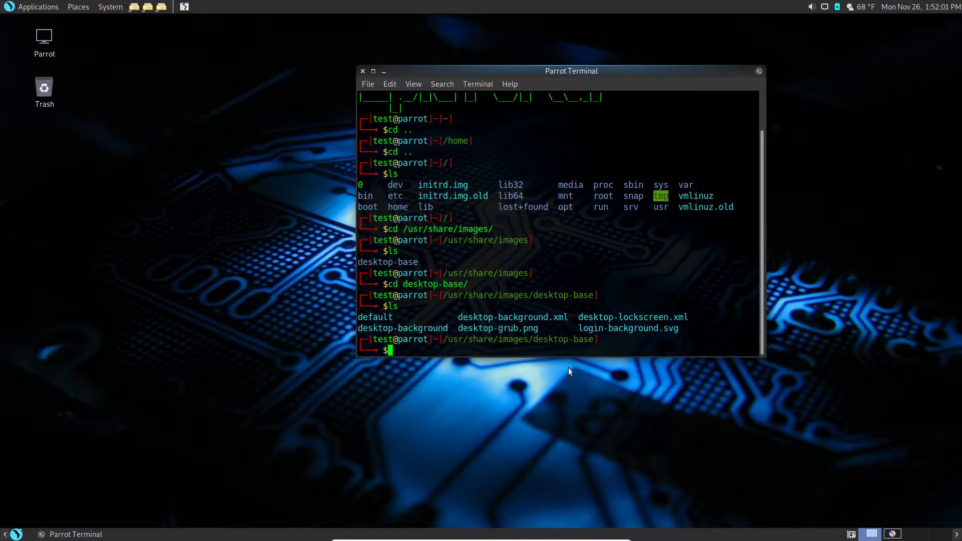
{"action": "type", "text": "sudo cp"}
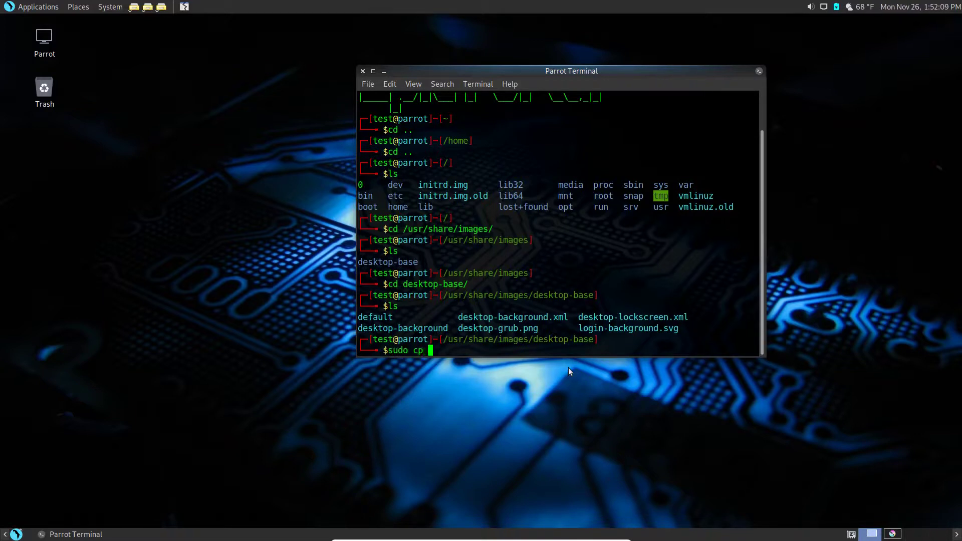
{"action": "type", "text": " des"}
{"action": "key", "text": "Tab"}
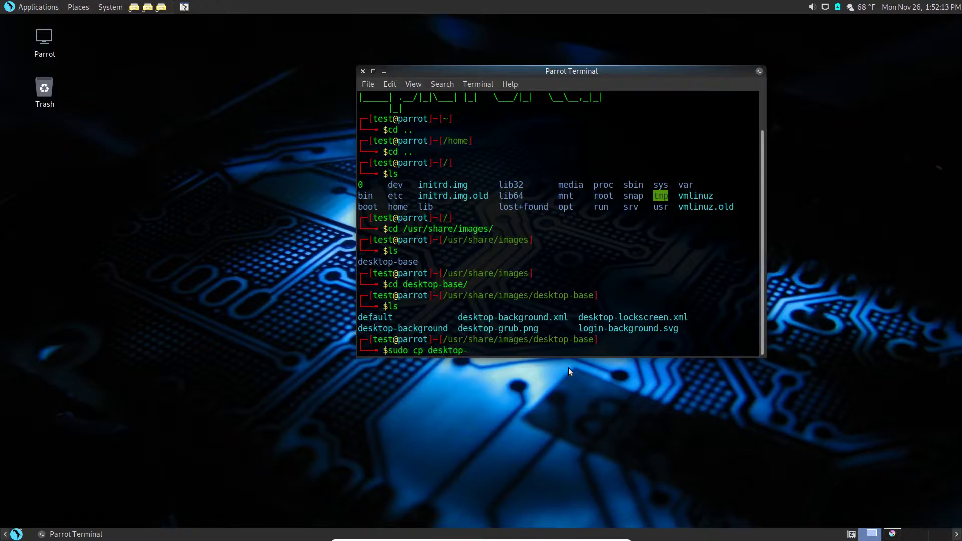
{"action": "type", "text": "gr"}
{"action": "key", "text": "Tab"}
{"action": "type", "text": "/home/test/Desktop/"}
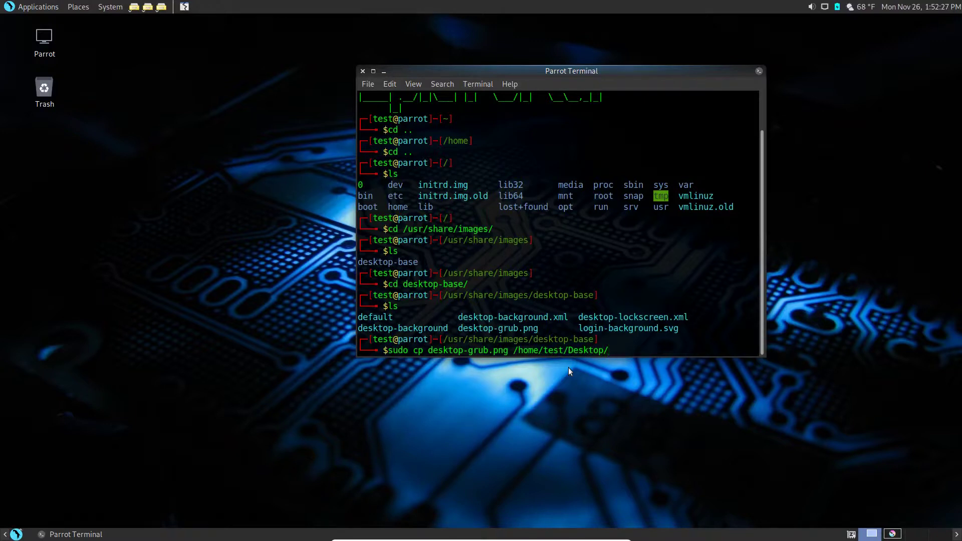
{"action": "type", "text": "desktop-grub.png"}
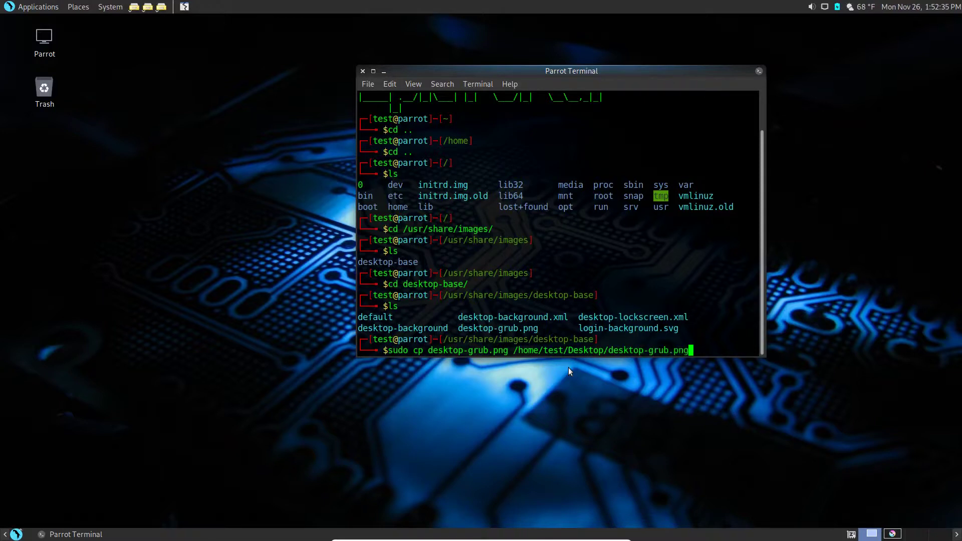
{"action": "key", "text": "Return"}
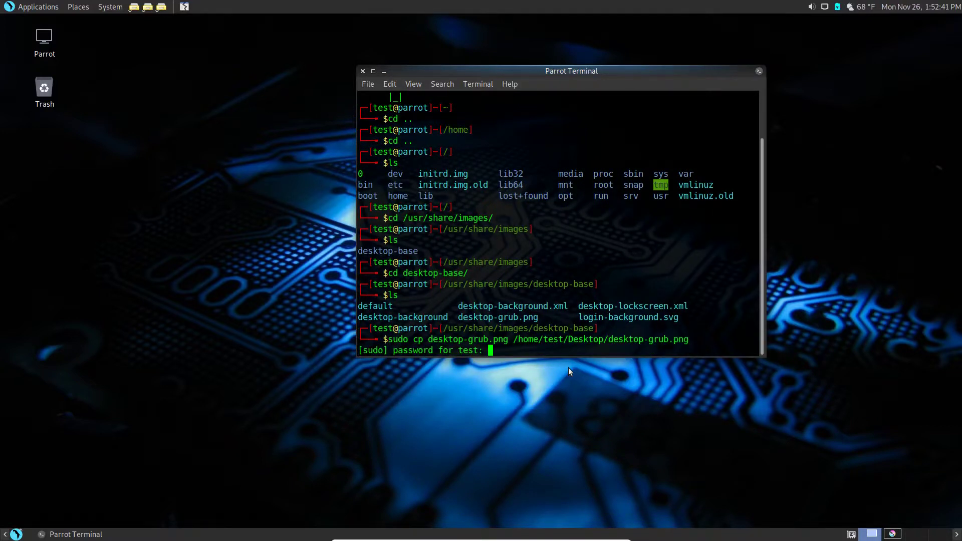
{"action": "key", "text": "Return"}
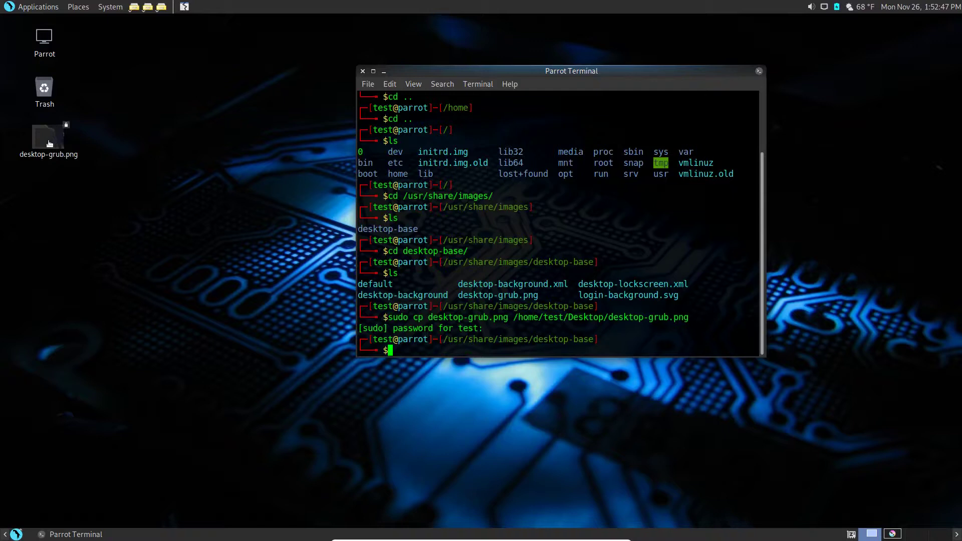
Move the copied desktop-grub.png to a free spot on the desktop, preview it in the image viewer and close the viewer.
{"action": "left_click_drag", "start_coordinate": [49, 144], "coordinate": [232, 180]}
{"action": "double_click", "coordinate": [234, 182]}
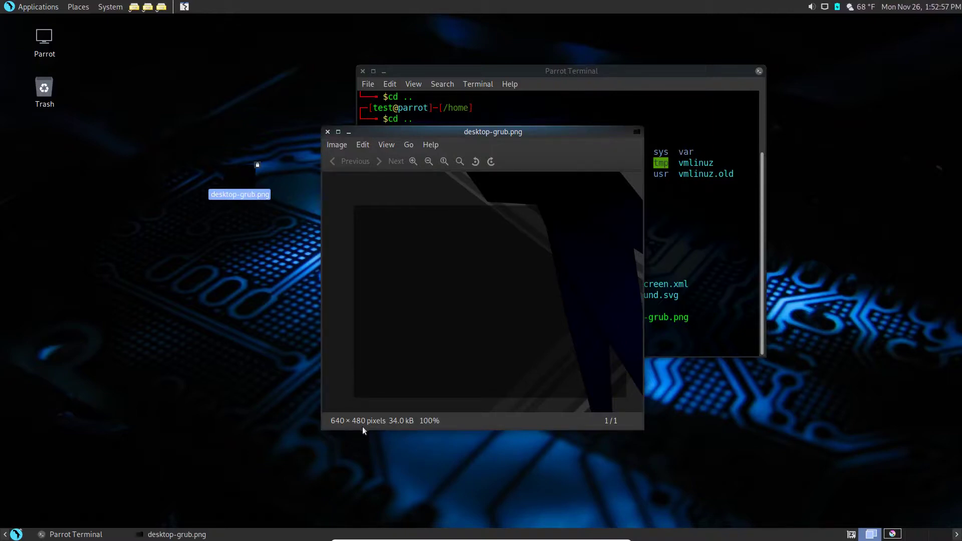
{"action": "left_click", "coordinate": [327, 132]}
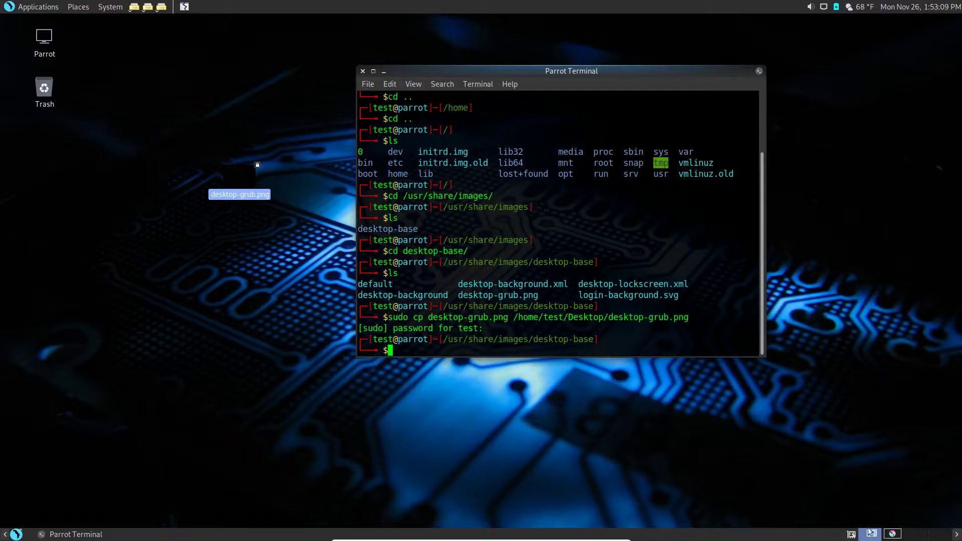
Switch to Krita and open desktop-grub.png from the /home/test/Desktop folder.
{"action": "left_click", "coordinate": [893, 533]}
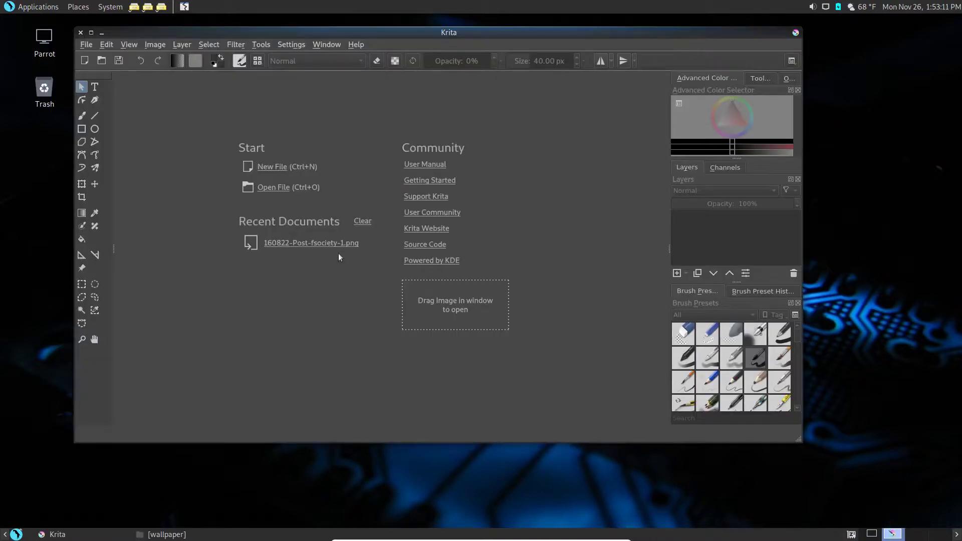
{"action": "left_click", "coordinate": [94, 46]}
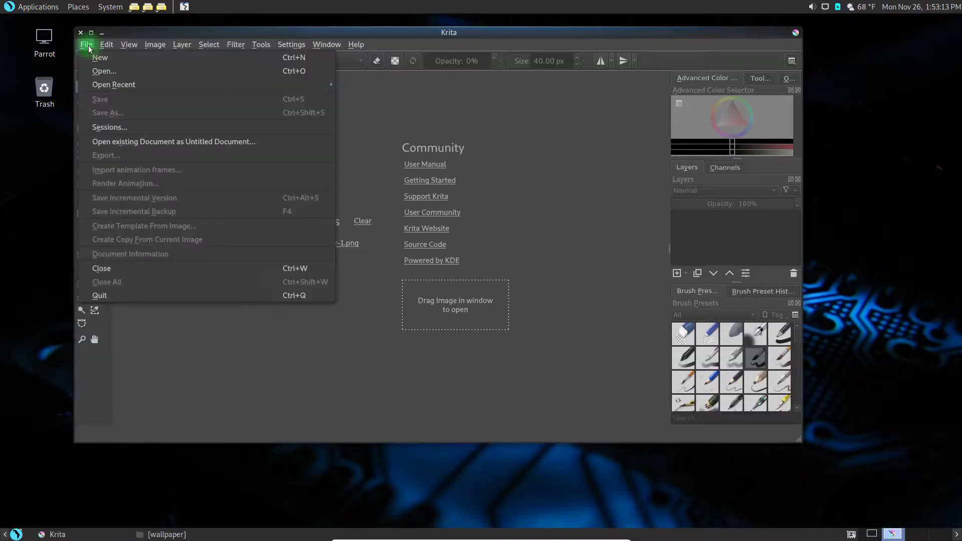
{"action": "left_click", "coordinate": [93, 70]}
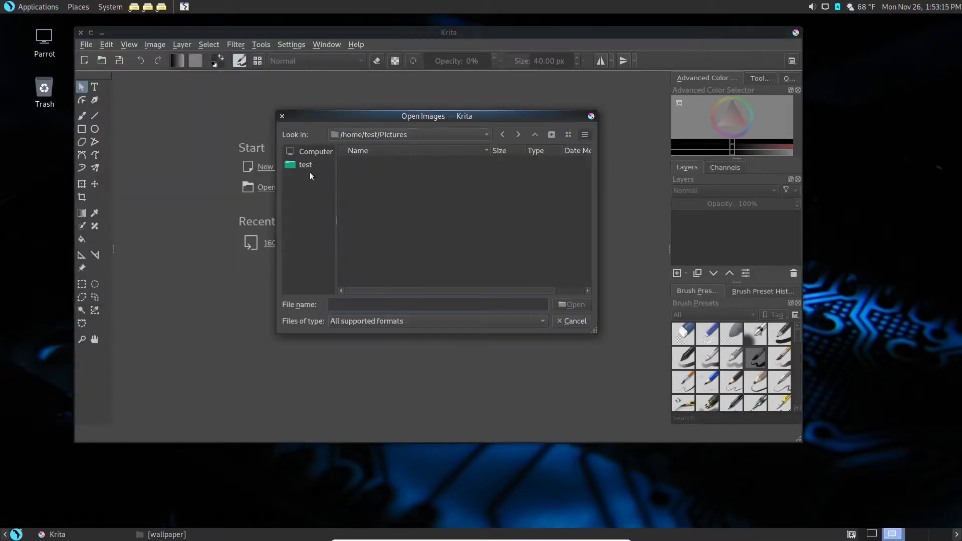
{"action": "left_click", "coordinate": [310, 154]}
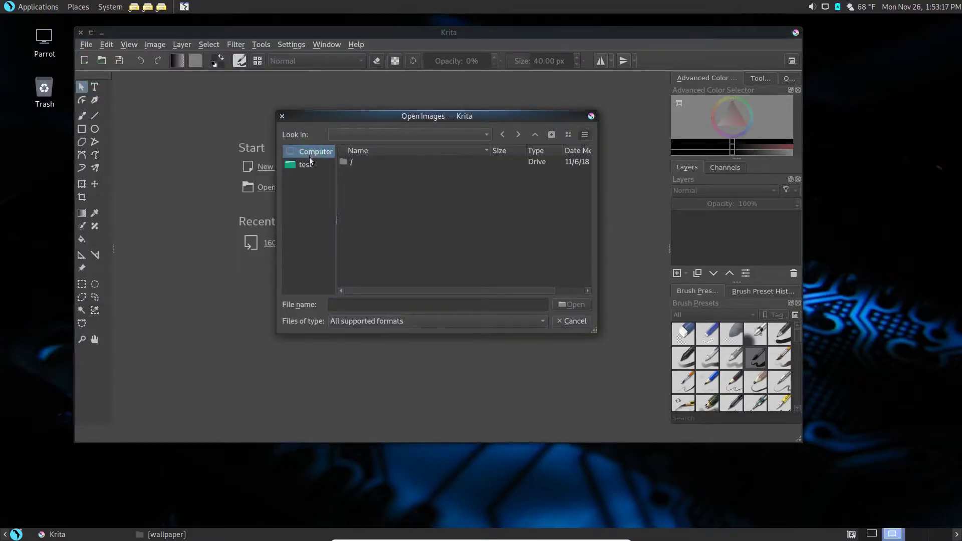
{"action": "double_click", "coordinate": [353, 163]}
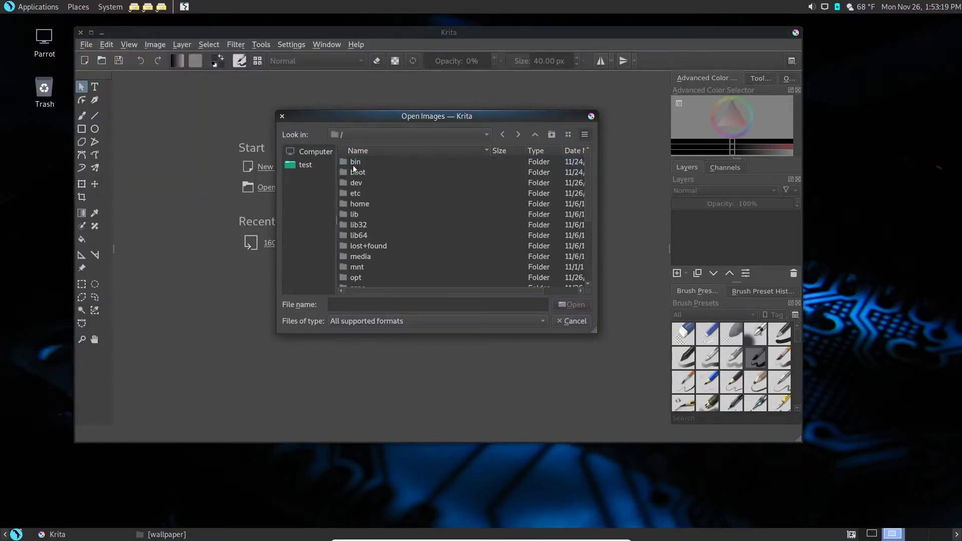
{"action": "double_click", "coordinate": [346, 204]}
{"action": "double_click", "coordinate": [347, 162]}
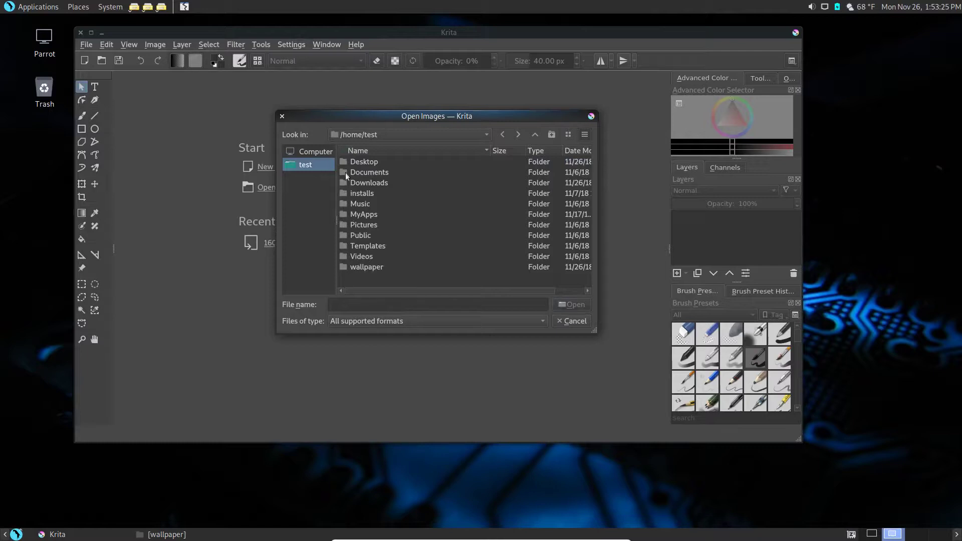
{"action": "double_click", "coordinate": [344, 164]}
{"action": "left_click", "coordinate": [344, 163]}
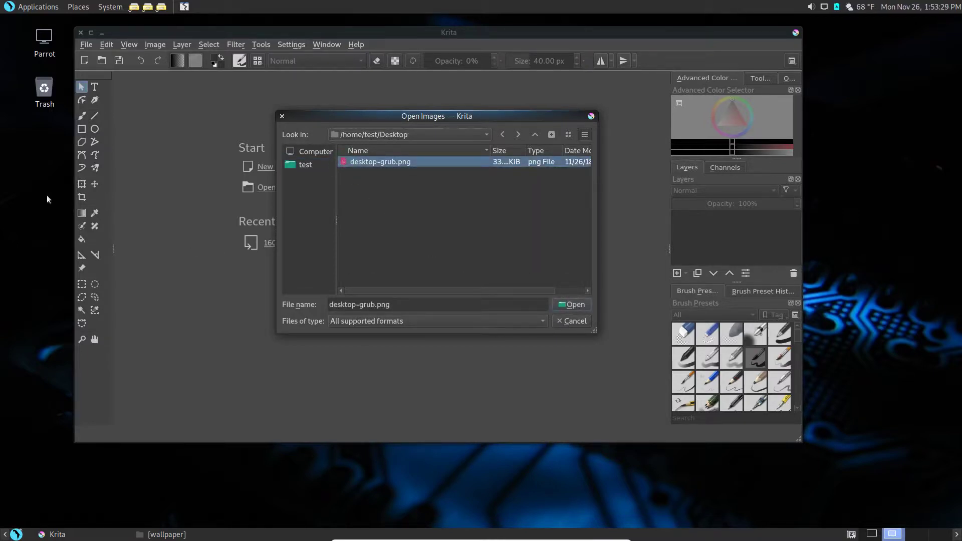
{"action": "left_click", "coordinate": [582, 306]}
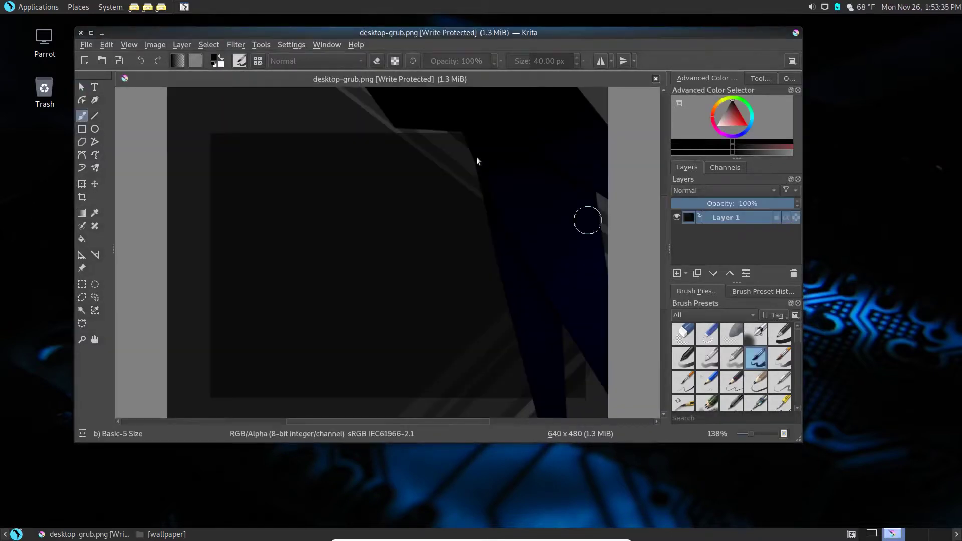
Switch to the Select Shapes Tool and shift the Krita window to place the desktop-grub.png icon beneath Trash on the desktop.
{"action": "left_click", "coordinate": [84, 87]}
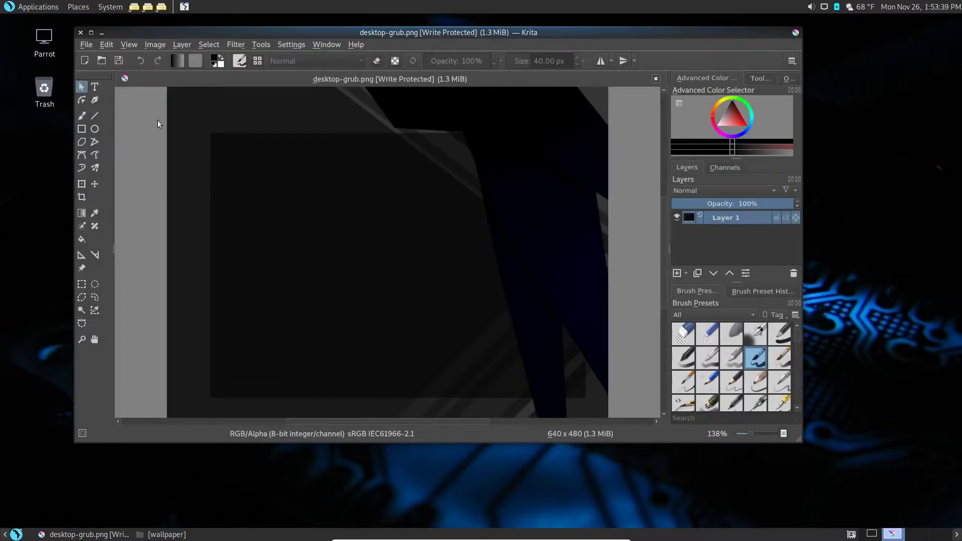
{"action": "left_click_drag", "start_coordinate": [191, 34], "coordinate": [413, 49]}
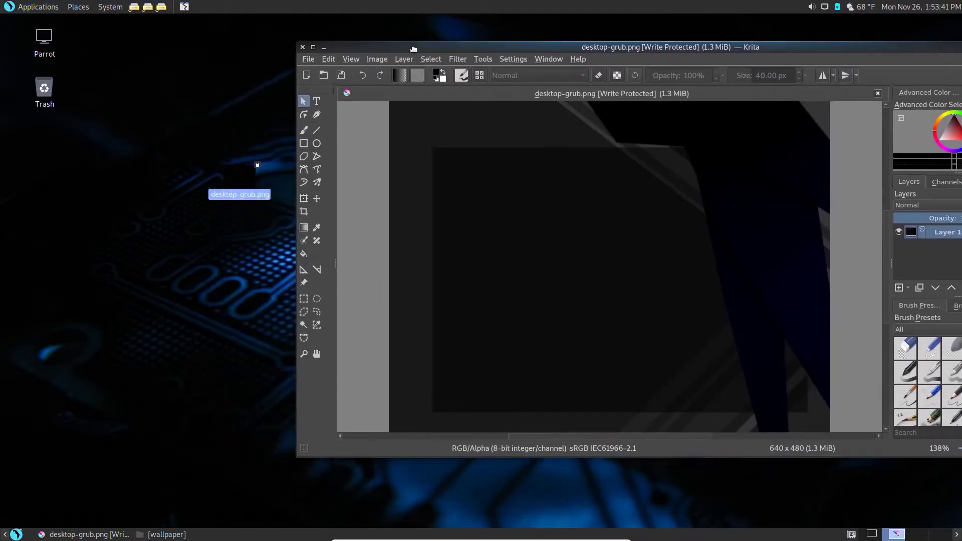
{"action": "left_click_drag", "start_coordinate": [232, 172], "coordinate": [38, 145]}
{"action": "left_click", "coordinate": [125, 146]}
{"action": "left_click_drag", "start_coordinate": [454, 51], "coordinate": [297, 57]}
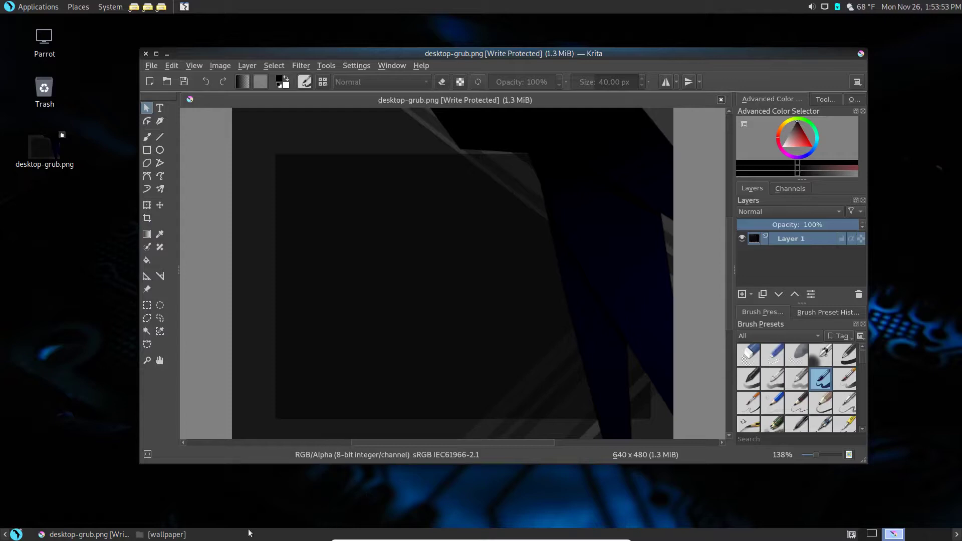
Insert 160822-Post-fsociety-1.png from the wallpaper folder into desktop-grub.png as a new layer.
{"action": "left_click", "coordinate": [175, 535]}
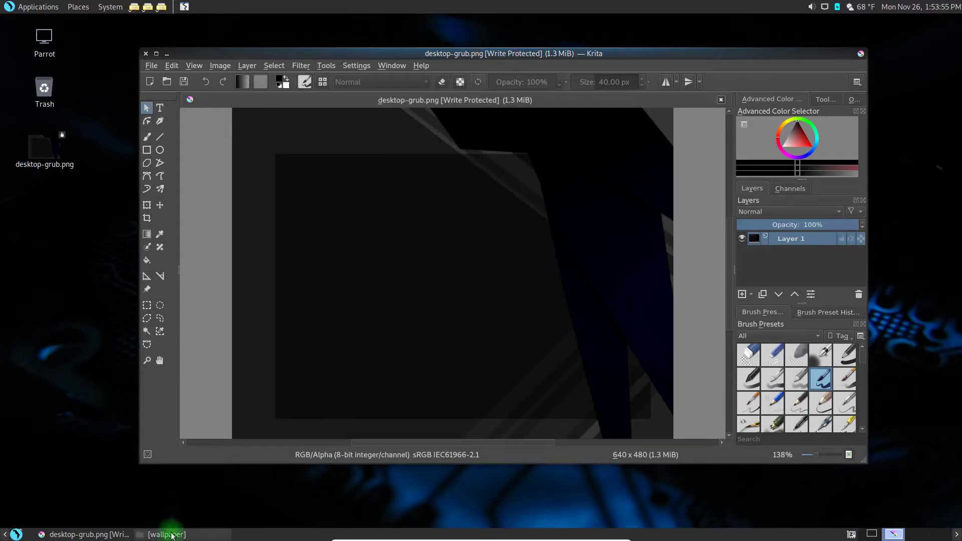
{"action": "left_click_drag", "start_coordinate": [224, 311], "coordinate": [461, 236]}
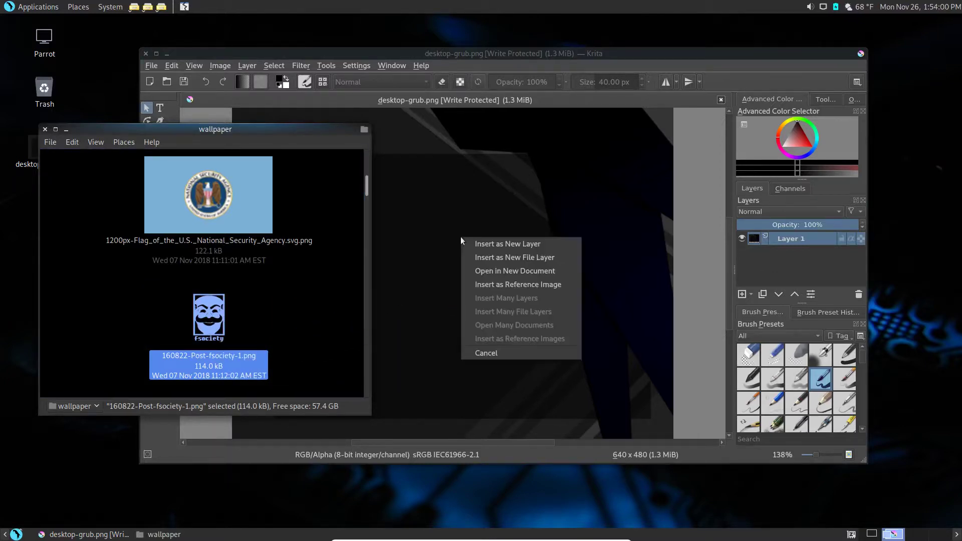
{"action": "left_click", "coordinate": [487, 244]}
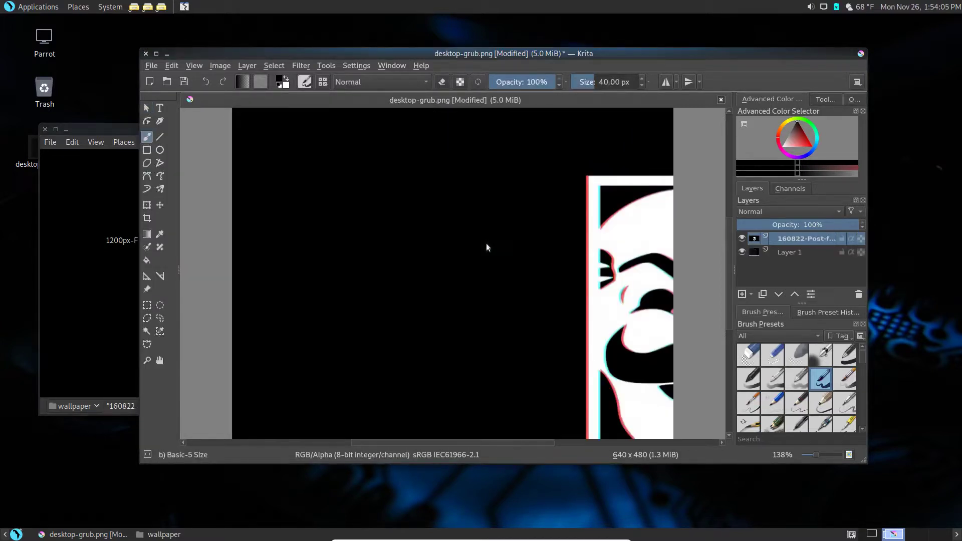
Scale the fsociety layer down with the Transform Tool to fit the 640 x 480 canvas and apply the transformation.
{"action": "key", "text": "1"}
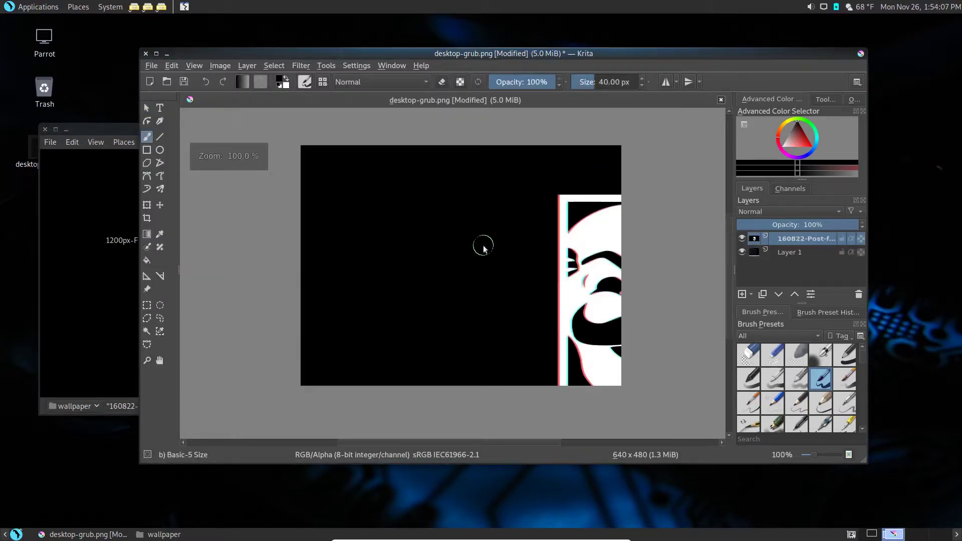
{"action": "scroll", "coordinate": [483, 249], "scroll_direction": "down", "scroll_amount": 1}
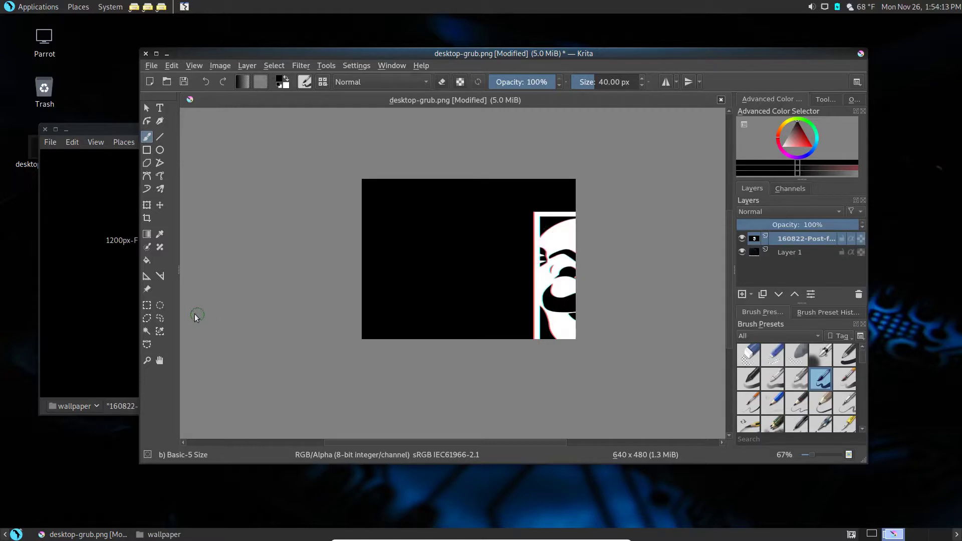
{"action": "left_click", "coordinate": [148, 206]}
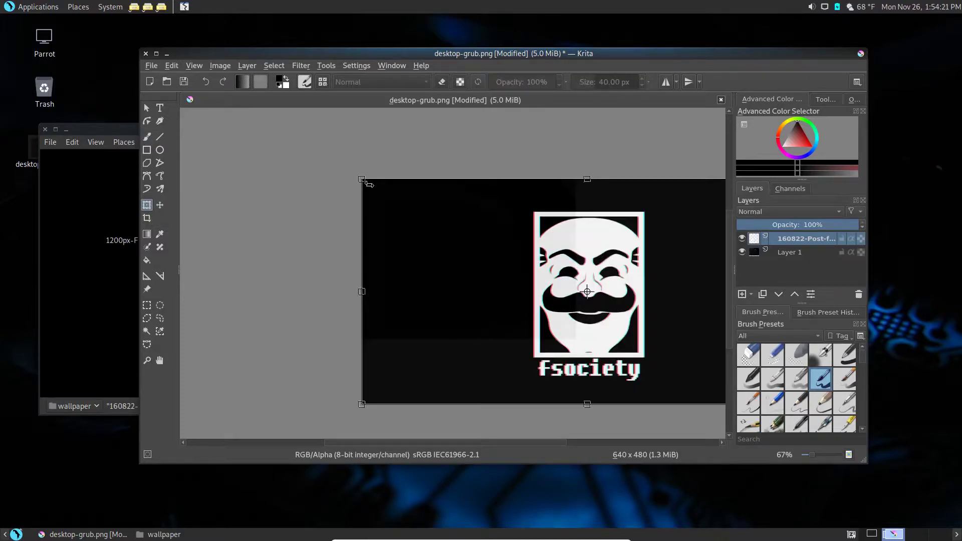
{"action": "scroll", "coordinate": [316, 235], "scroll_direction": "down", "scroll_amount": 1}
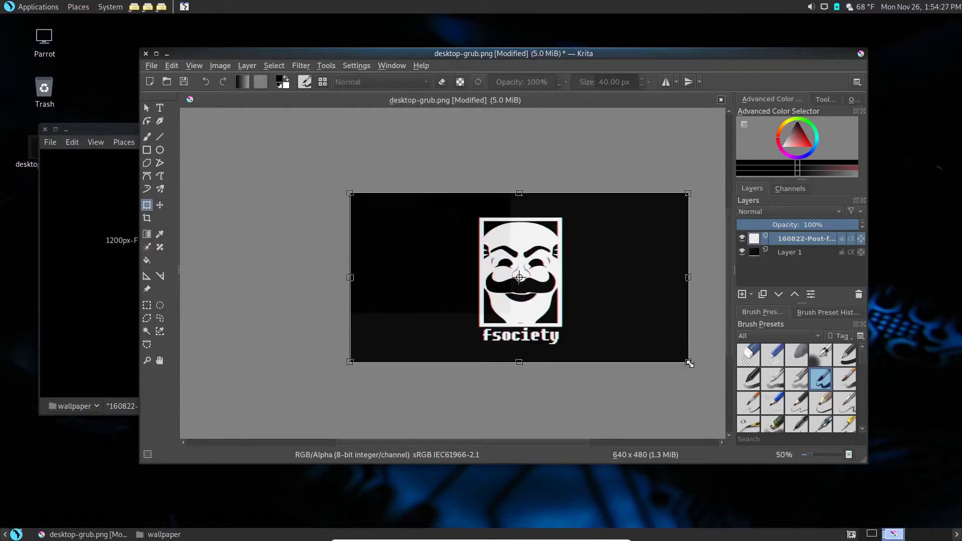
{"action": "left_click_drag", "start_coordinate": [687, 360], "coordinate": [508, 312]}
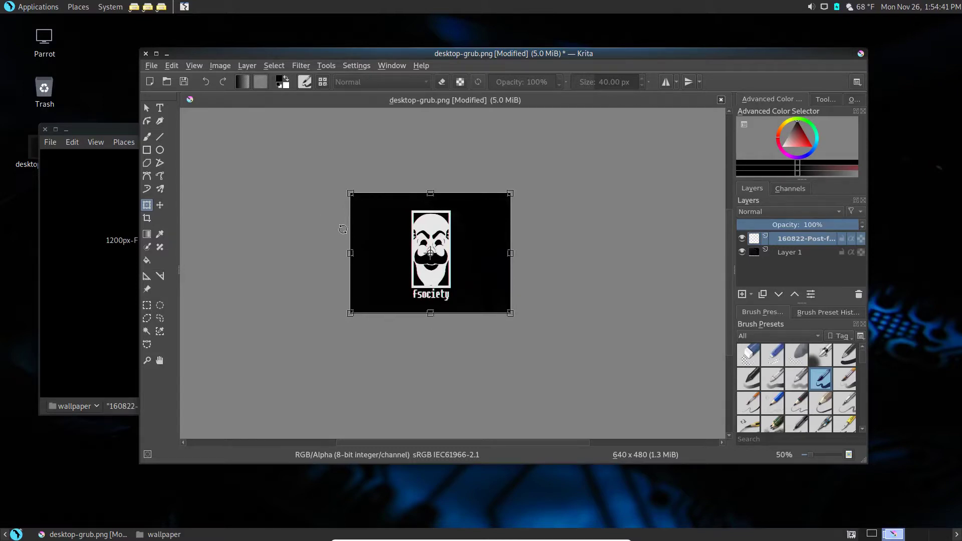
{"action": "left_click", "coordinate": [147, 109]}
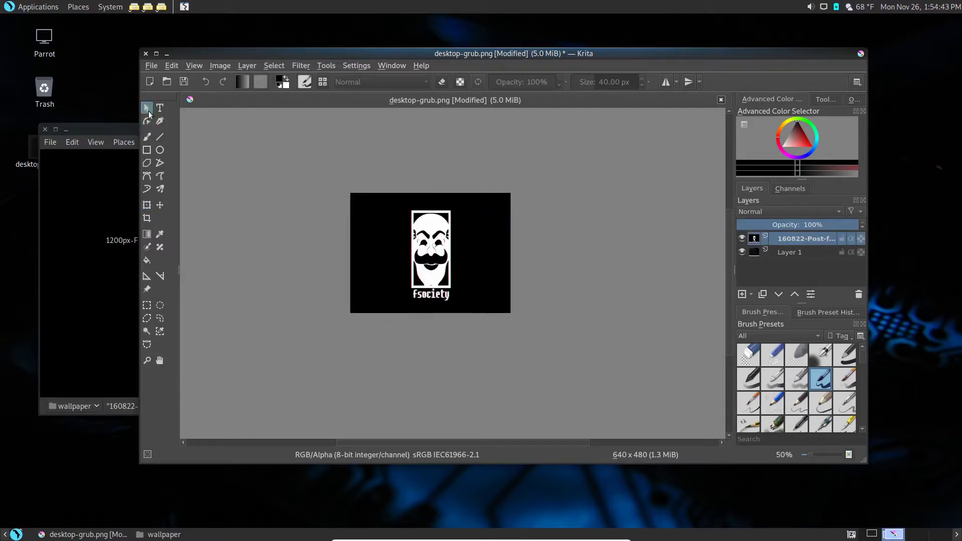
Apply Flatten Layer to the fsociety layer and switch back to the Freehand Brush Tool.
{"action": "left_click", "coordinate": [277, 67]}
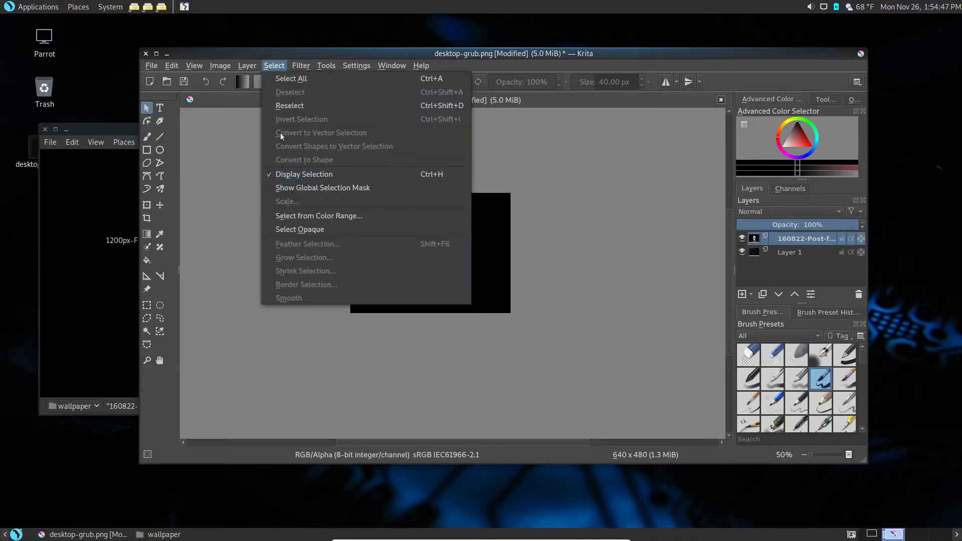
{"action": "mouse_move", "coordinate": [252, 70]}
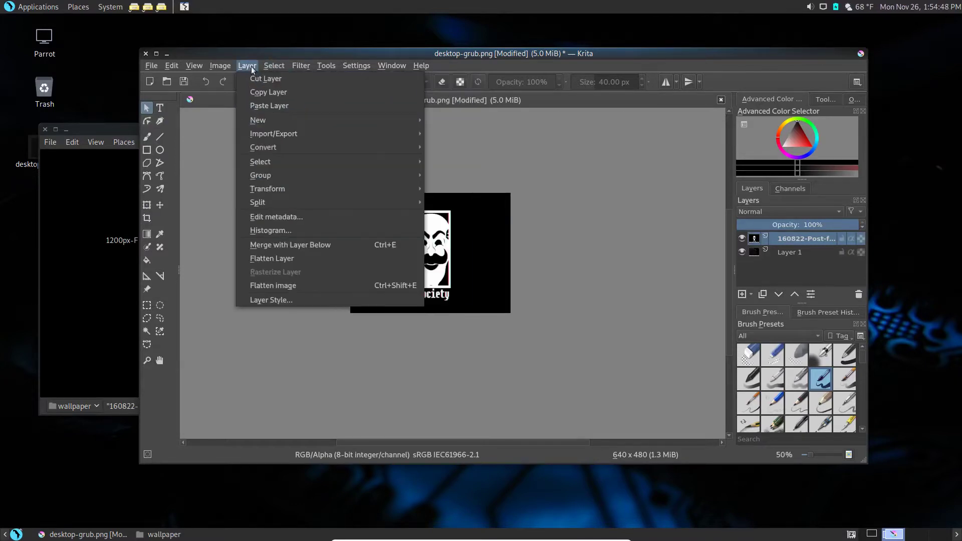
{"action": "left_click", "coordinate": [260, 260]}
{"action": "key", "text": "b"}
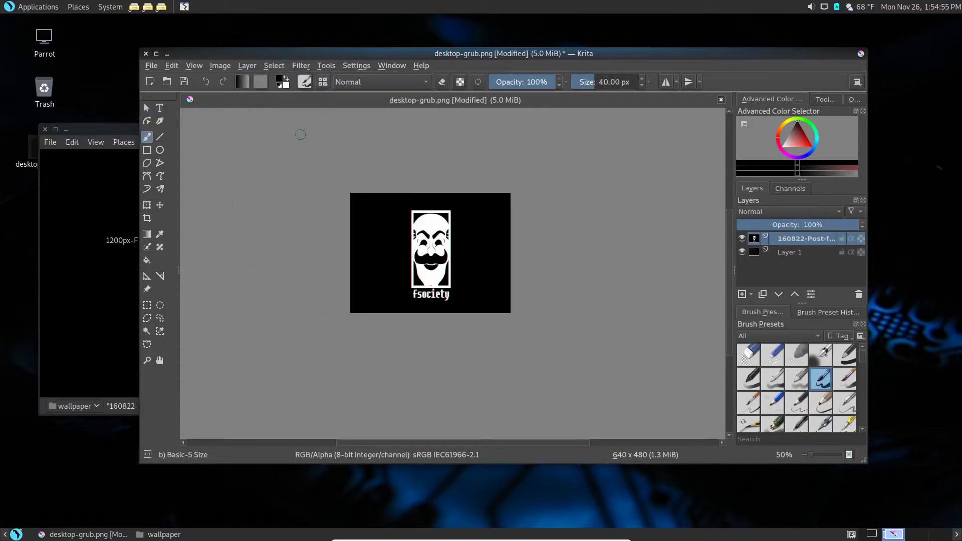
Minimize the wallpaper folder window, open a terminal in the Desktop folder and move it clear of the desktop icons.
{"action": "left_click", "coordinate": [81, 130]}
{"action": "left_click", "coordinate": [66, 130]}
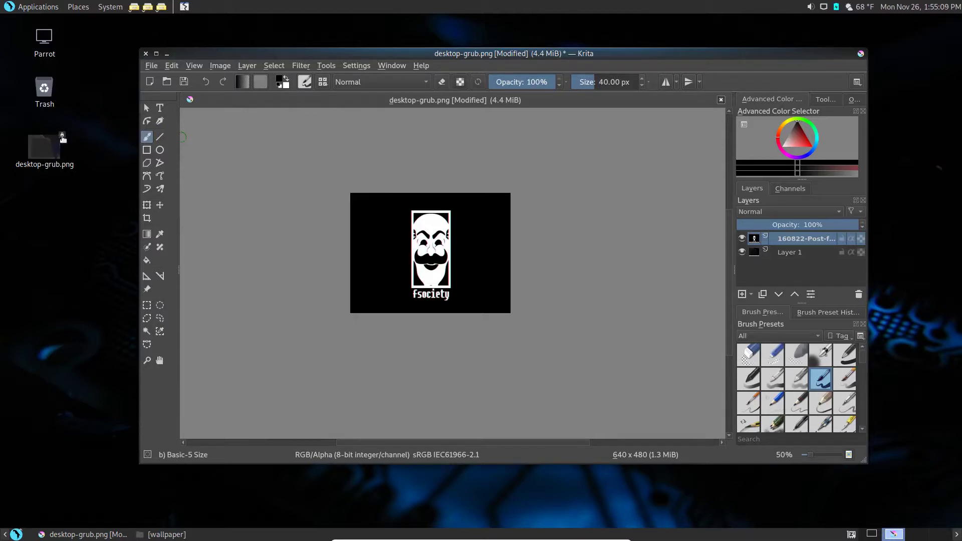
{"action": "left_click", "coordinate": [59, 214]}
{"action": "right_click", "coordinate": [58, 214]}
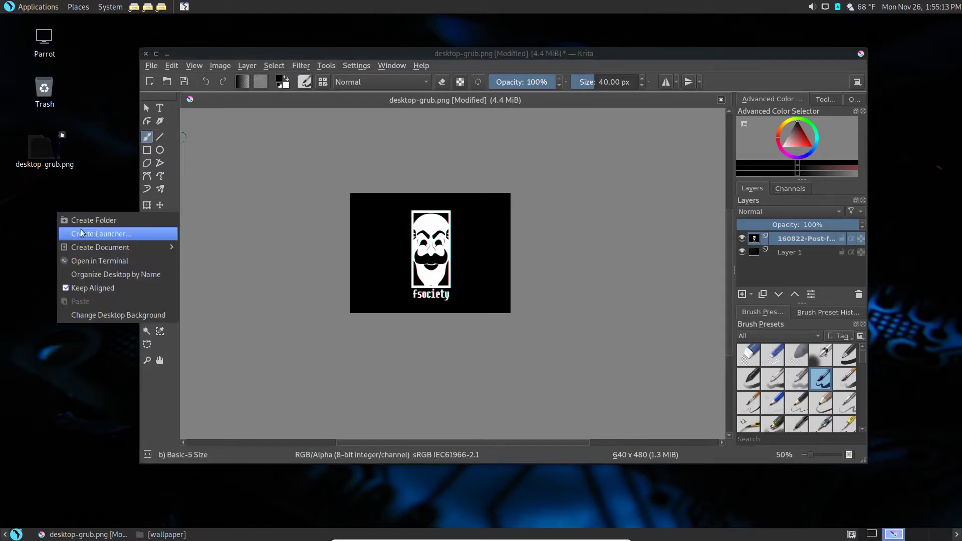
{"action": "left_click", "coordinate": [88, 261]}
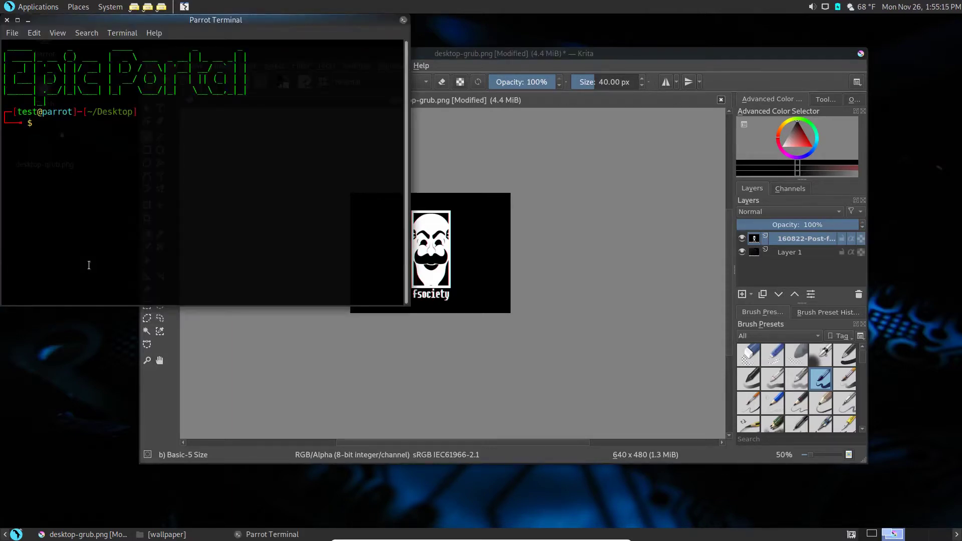
{"action": "left_click_drag", "start_coordinate": [175, 20], "coordinate": [285, 80]}
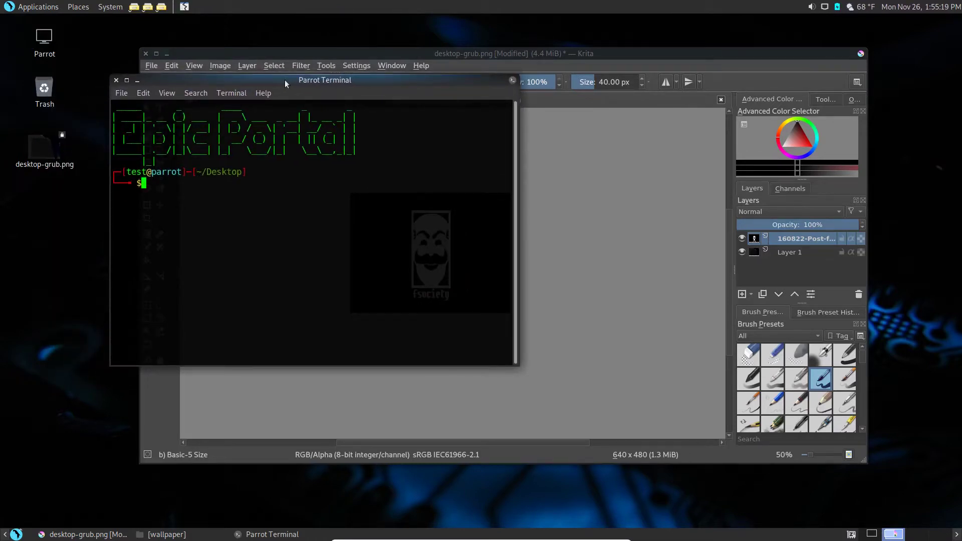
Make root the owner of desktop-grub.png with sudo chown, entering the account password, and close the terminal.
{"action": "type", "text": "sudo"}
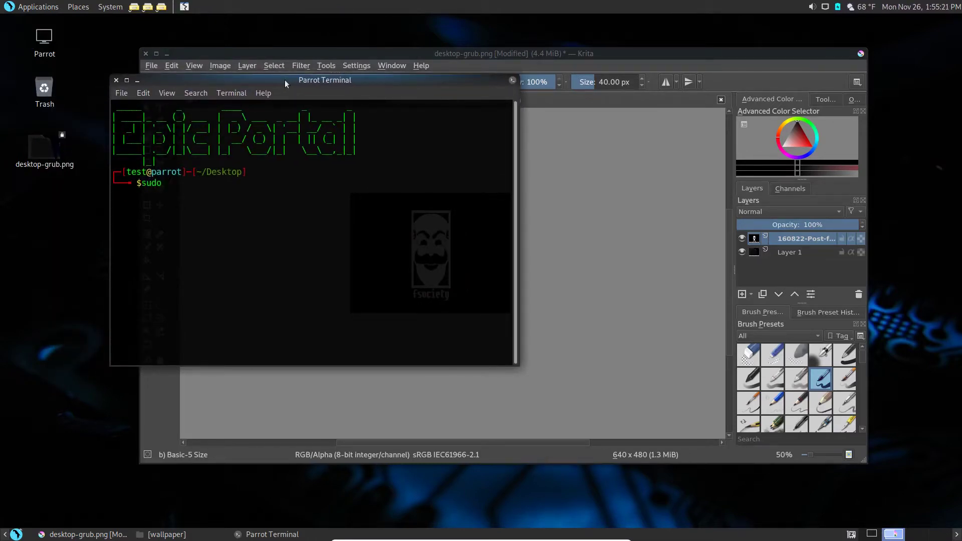
{"action": "type", "text": " chown"}
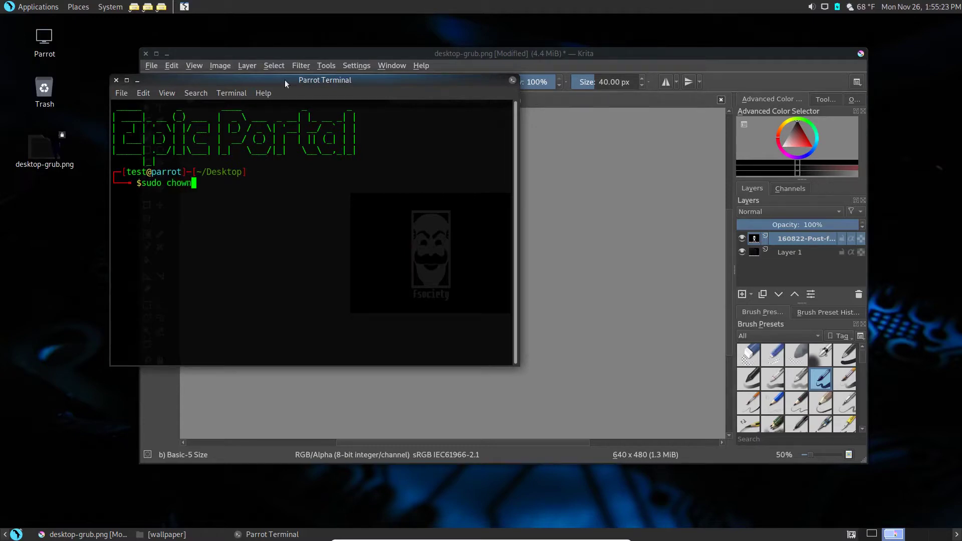
{"action": "type", "text": " root desktop-"}
{"action": "key", "text": "Tab"}
{"action": "key", "text": "Return"}
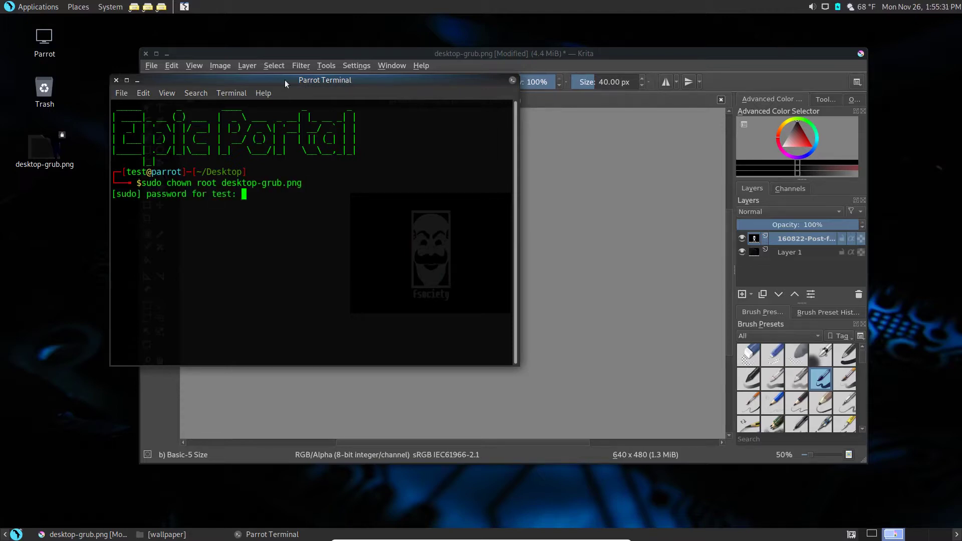
{"action": "key", "text": "Return"}
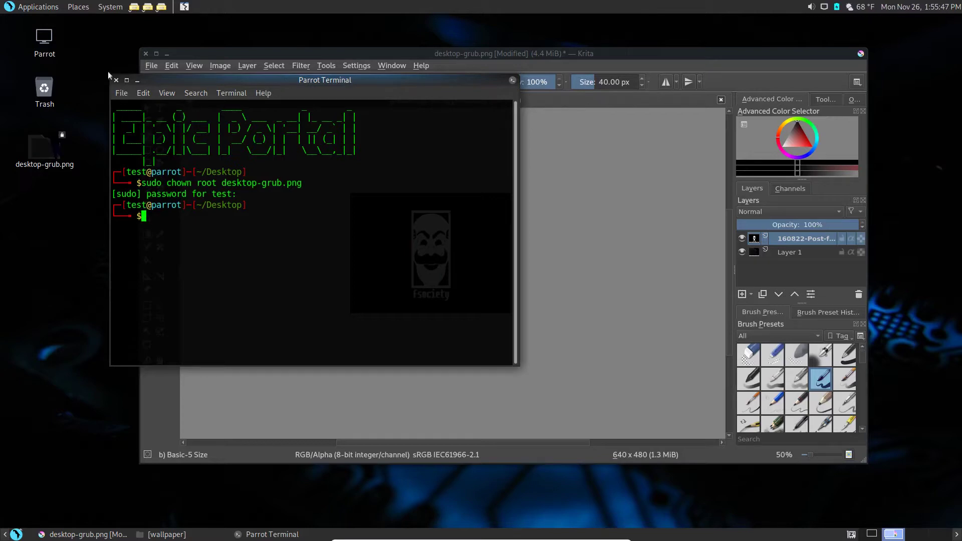
{"action": "left_click", "coordinate": [118, 82]}
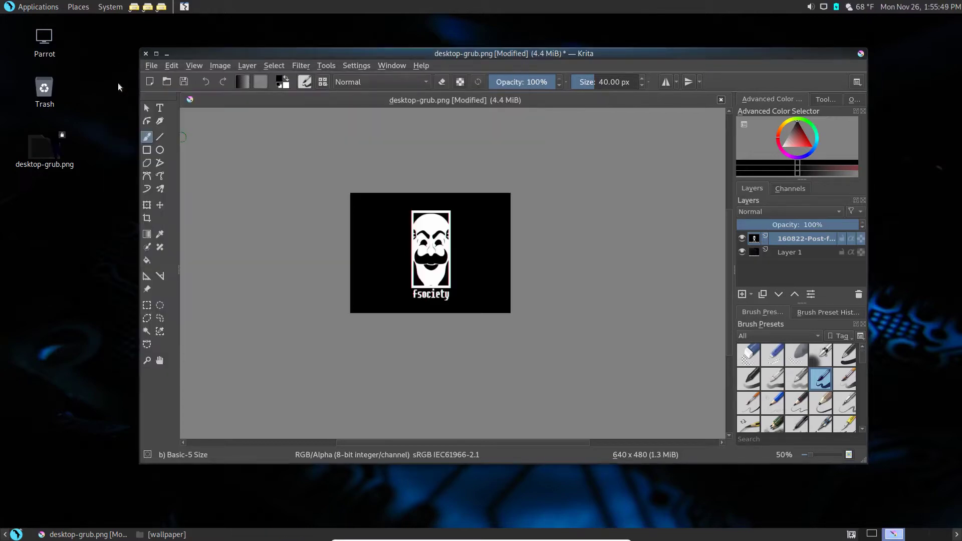
Close the modified image, saving it to the Desktop as desktop-grub1.png with the "Save as indexed PNG, if possible" option enabled.
{"action": "left_click", "coordinate": [148, 111]}
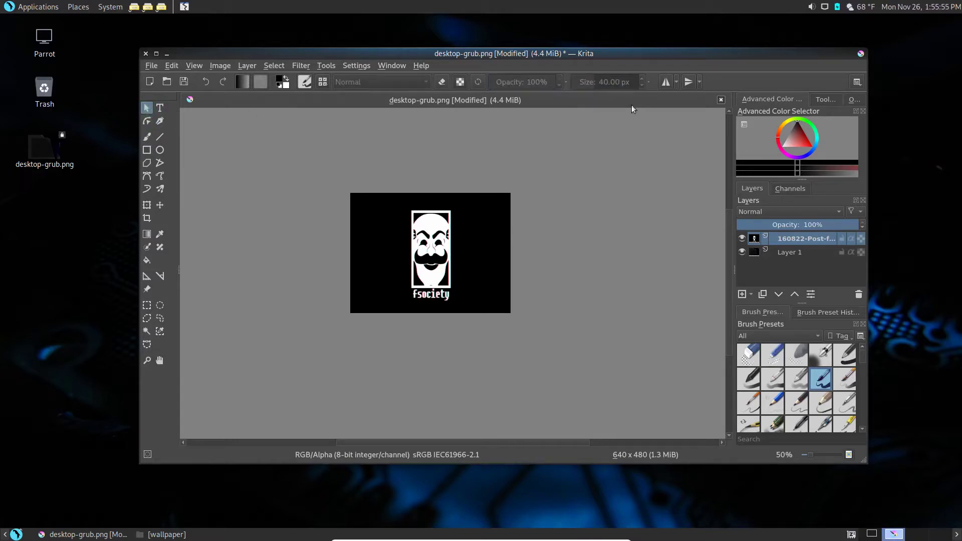
{"action": "left_click", "coordinate": [720, 101]}
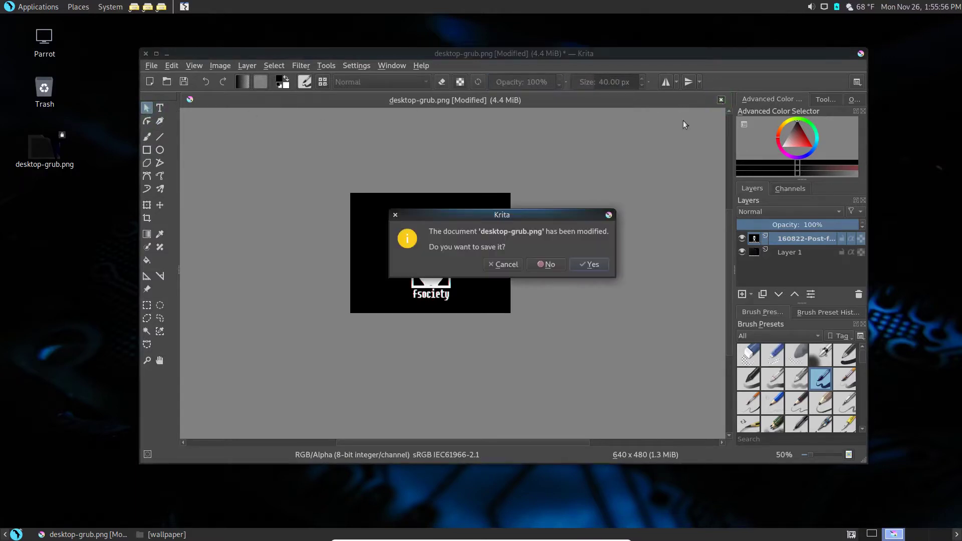
{"action": "left_click", "coordinate": [592, 264]}
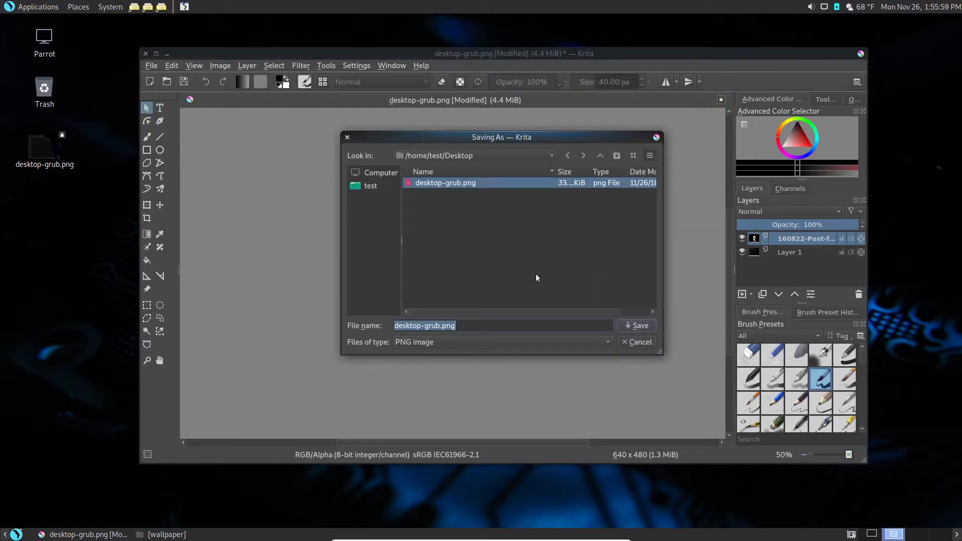
{"action": "left_click", "coordinate": [460, 324]}
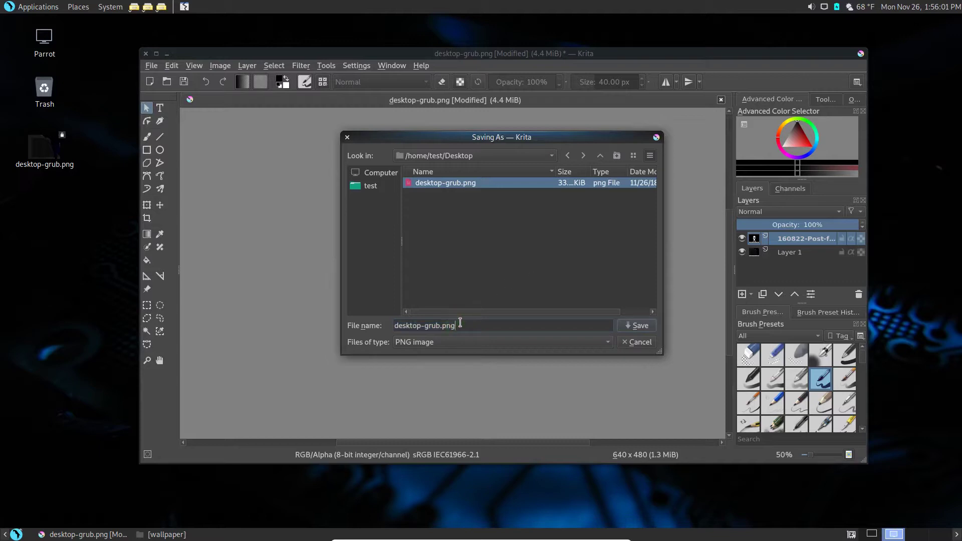
{"action": "key", "text": "Left"}
{"action": "key", "text": "Left"}
{"action": "key", "text": "Left"}
{"action": "key", "text": "Left"}
{"action": "type", "text": "1"}
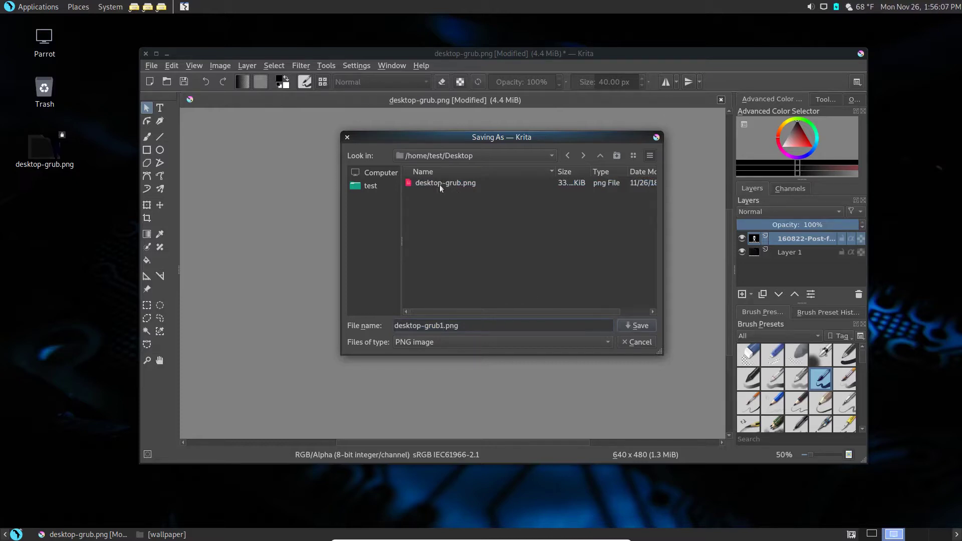
{"action": "left_click", "coordinate": [636, 327]}
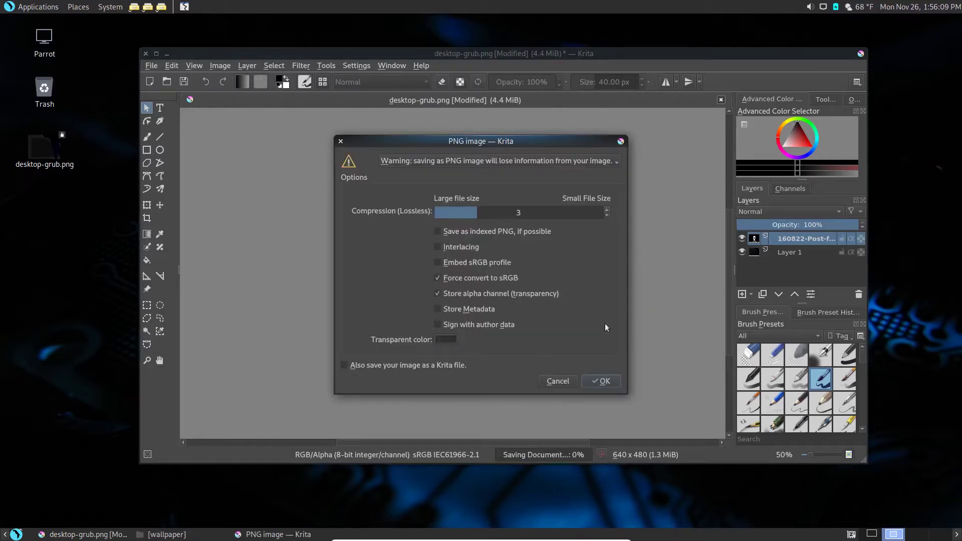
{"action": "left_click", "coordinate": [439, 232]}
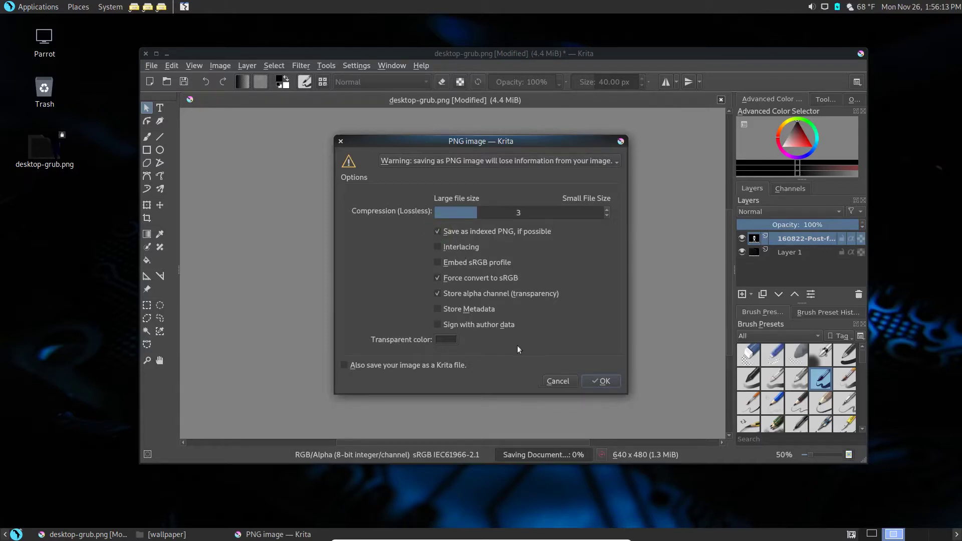
{"action": "left_click", "coordinate": [597, 377]}
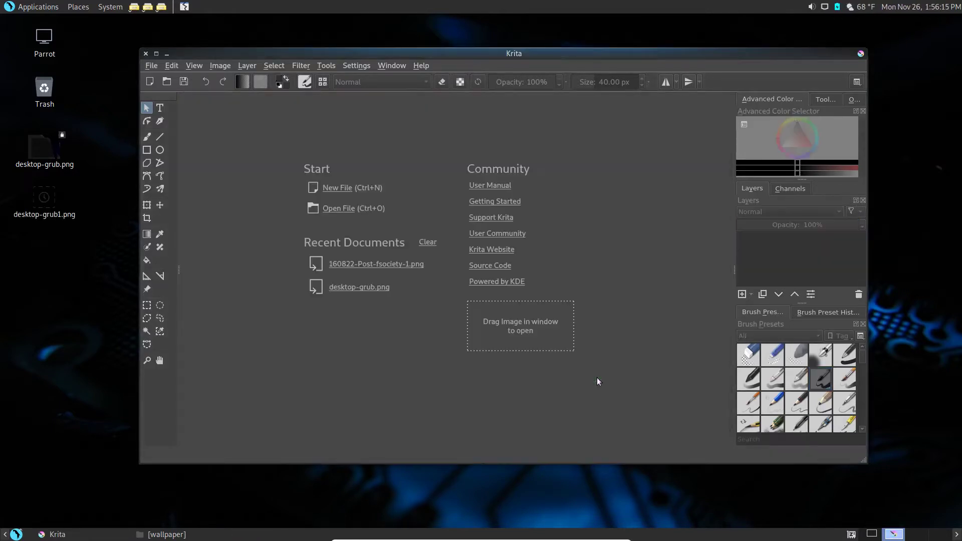
Check desktop-grub1.png from the desktop in the image viewer, and close both the viewer and Krita.
{"action": "double_click", "coordinate": [52, 205]}
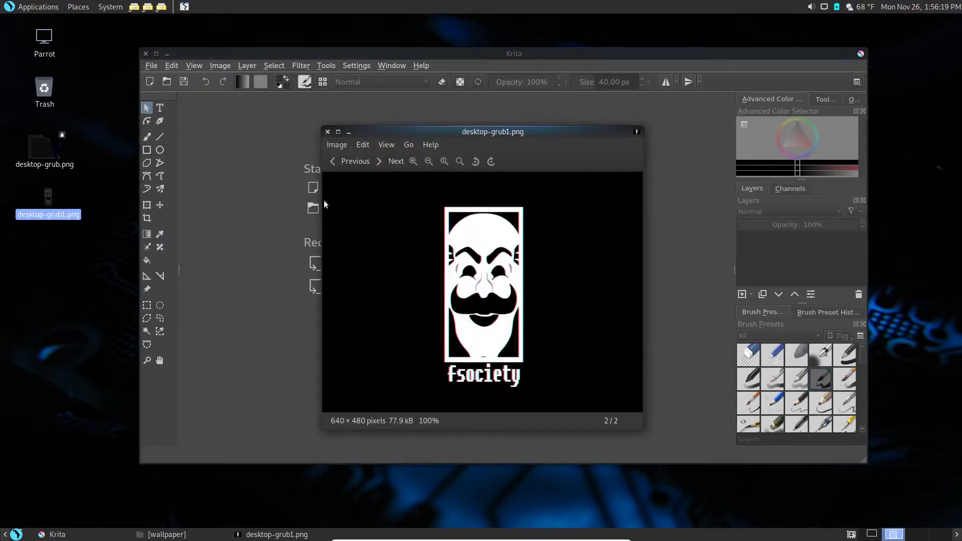
{"action": "left_click", "coordinate": [327, 133]}
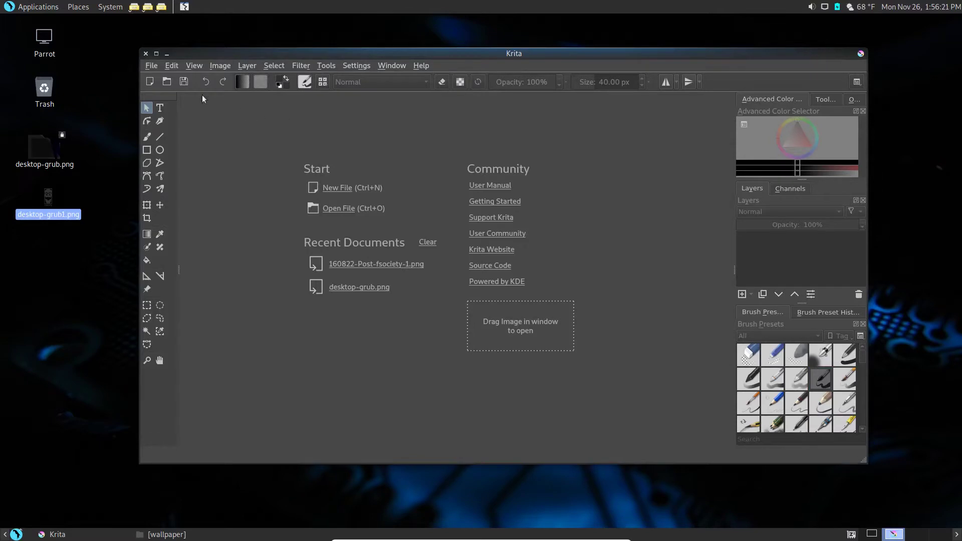
{"action": "left_click", "coordinate": [146, 53]}
{"action": "left_click", "coordinate": [212, 228]}
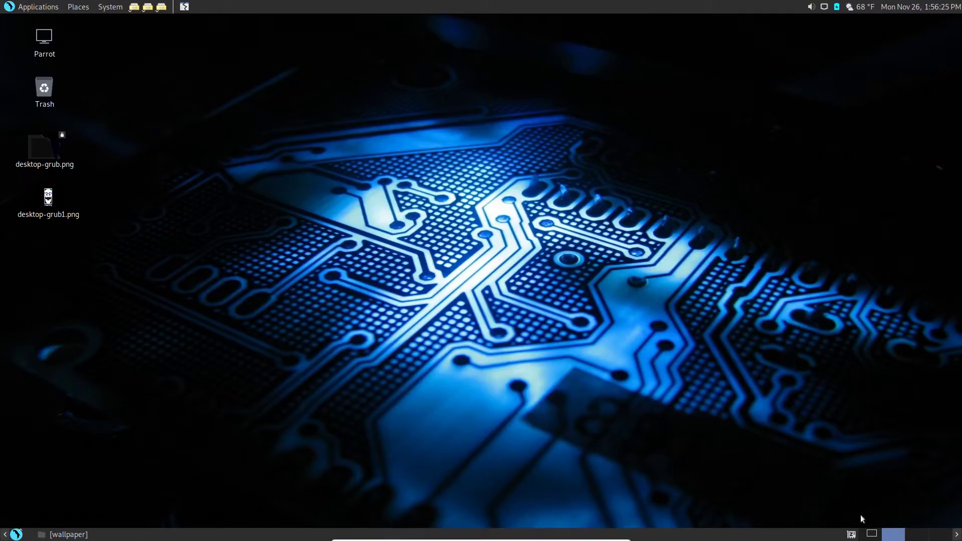
Switch to the first workspace's Parrot Terminal, clear its output and list the files in /usr/share/images/desktop-base.
{"action": "left_click", "coordinate": [871, 534]}
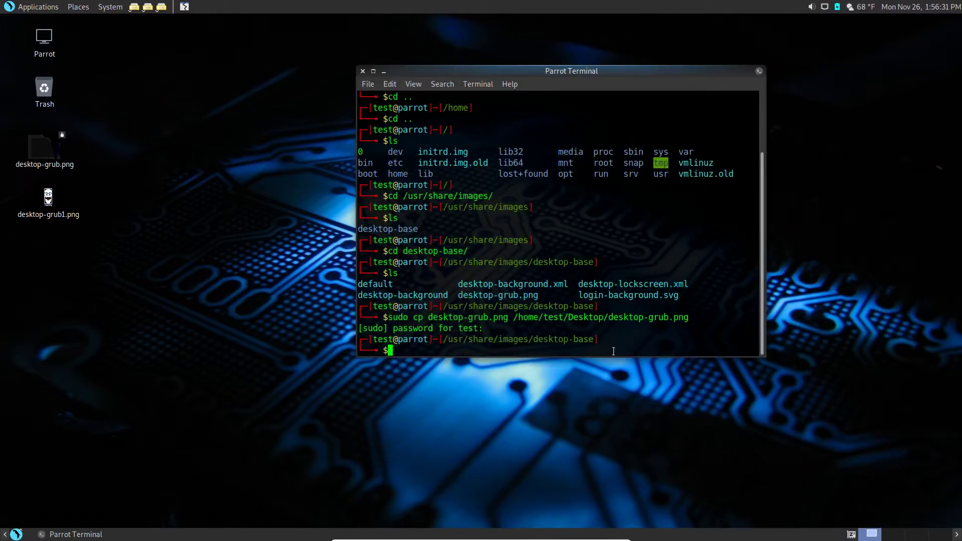
{"action": "type", "text": "cl"}
{"action": "type", "text": "r"}
{"action": "key", "text": "Return"}
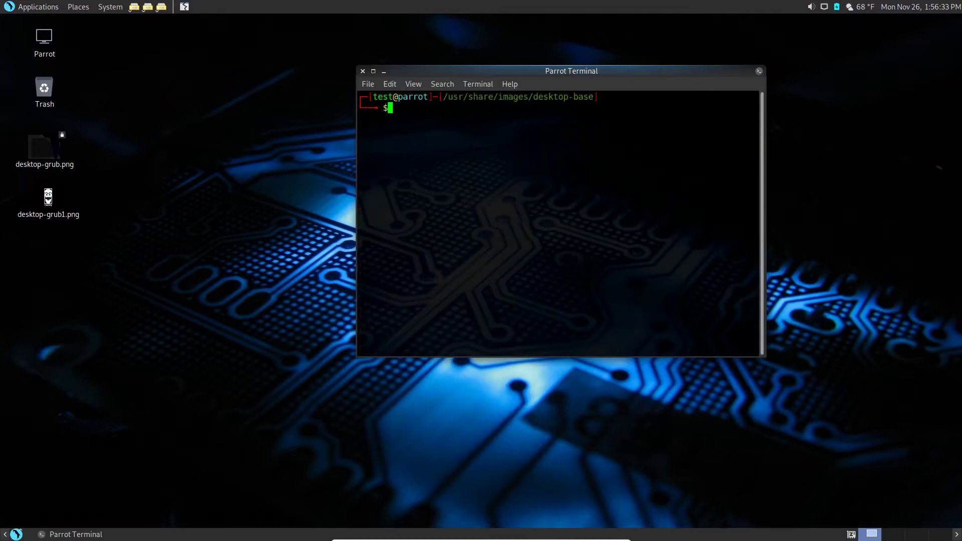
{"action": "type", "text": "ls"}
{"action": "key", "text": "Return"}
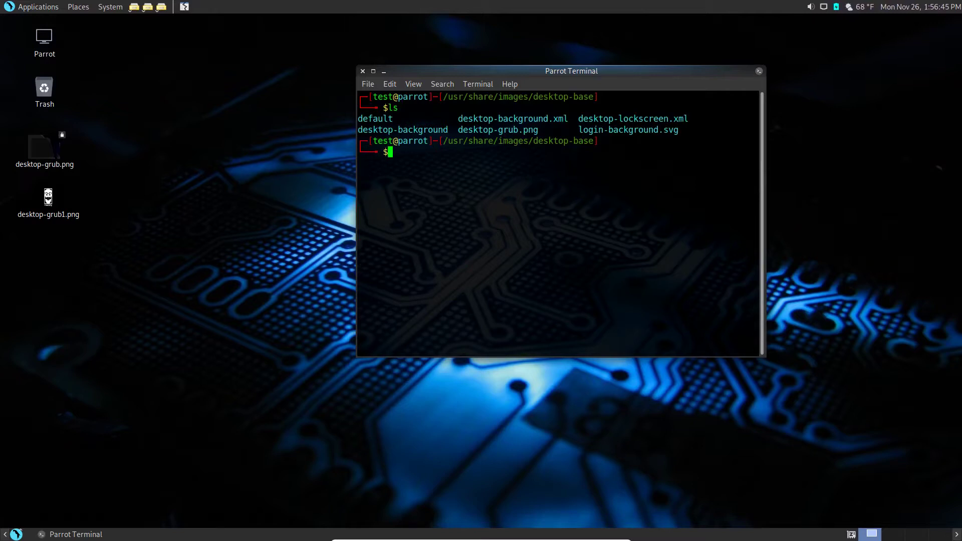
Rename desktop-grub.png in desktop-base to desktop-grub.png.old with sudo mv and list the folder again.
{"action": "type", "text": "sudo mv"}
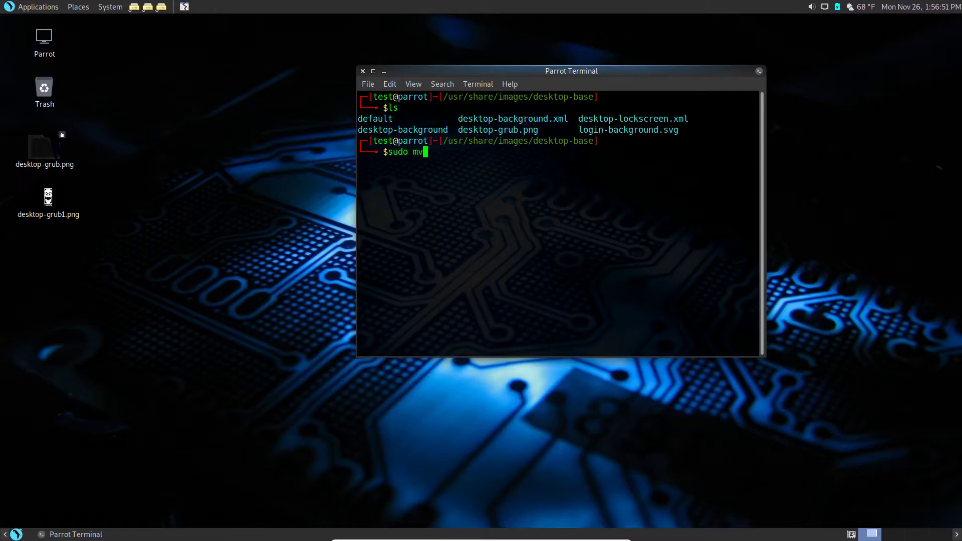
{"action": "type", "text": " des"}
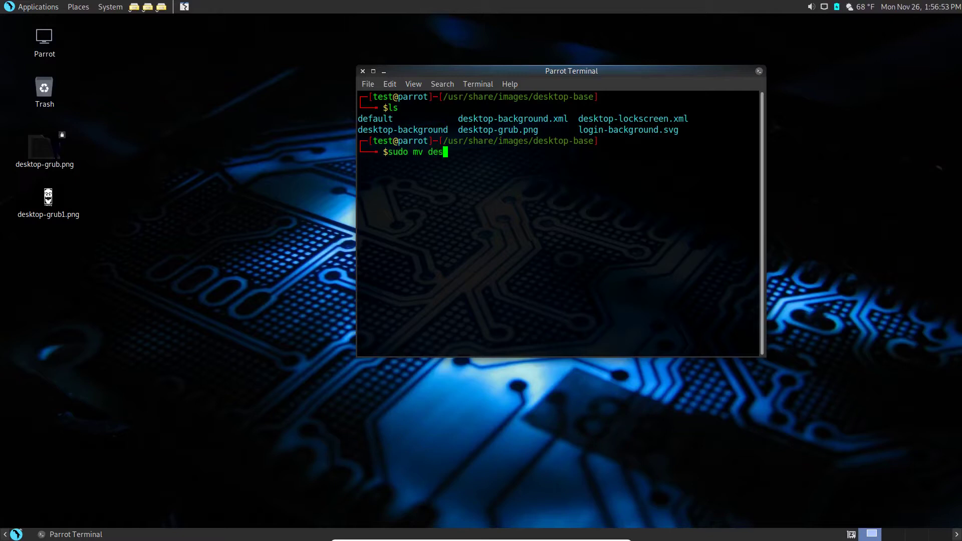
{"action": "type", "text": "ktop-grub.png"}
{"action": "type", "text": " desktop"}
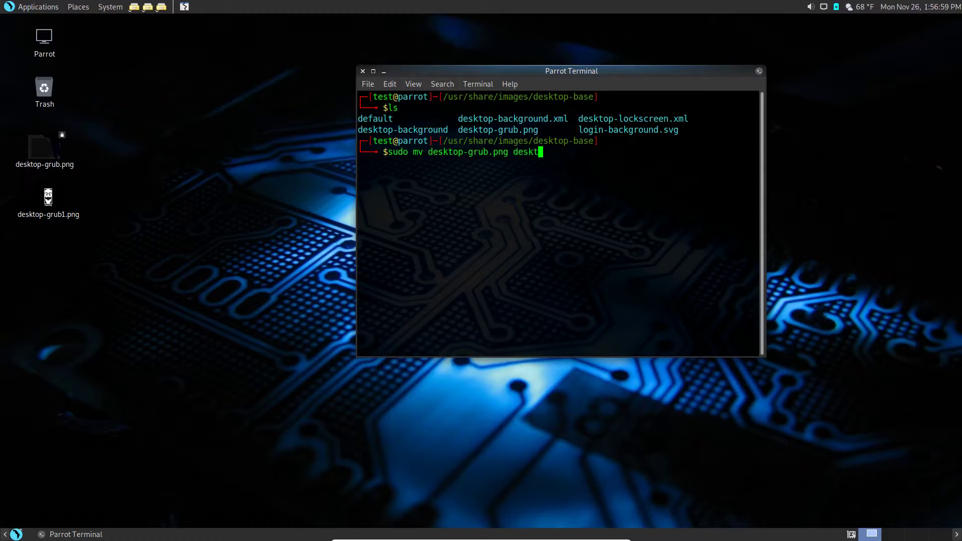
{"action": "type", "text": "-grub.png"}
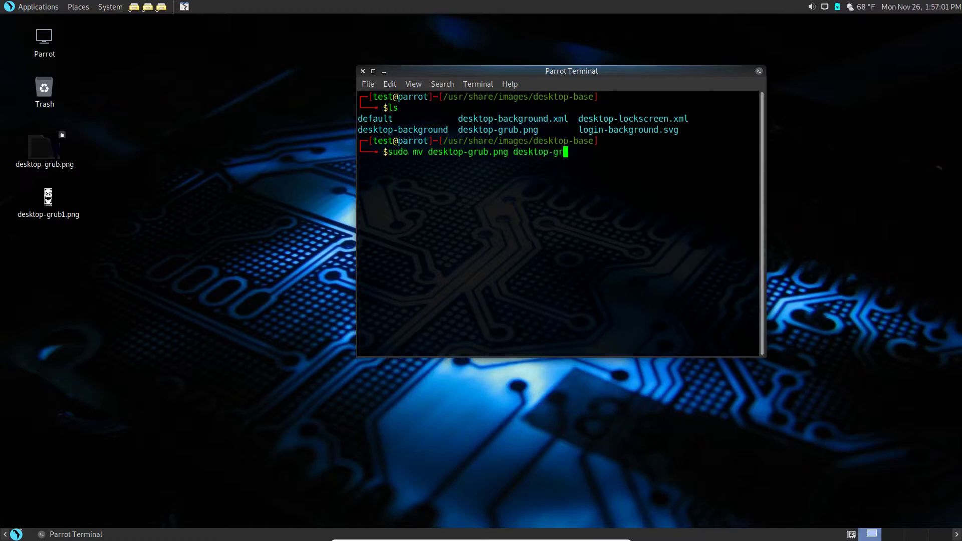
{"action": "type", "text": ".old"}
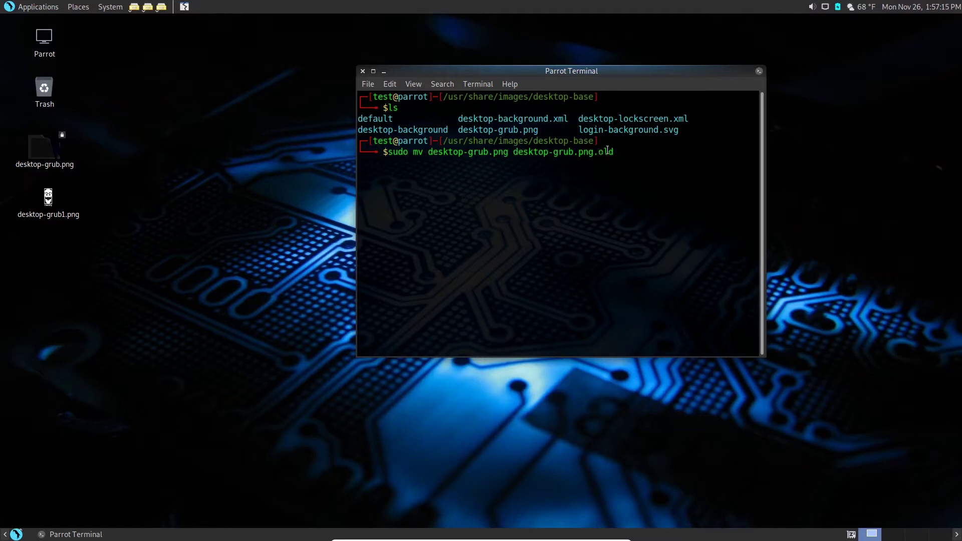
{"action": "key", "text": "Return"}
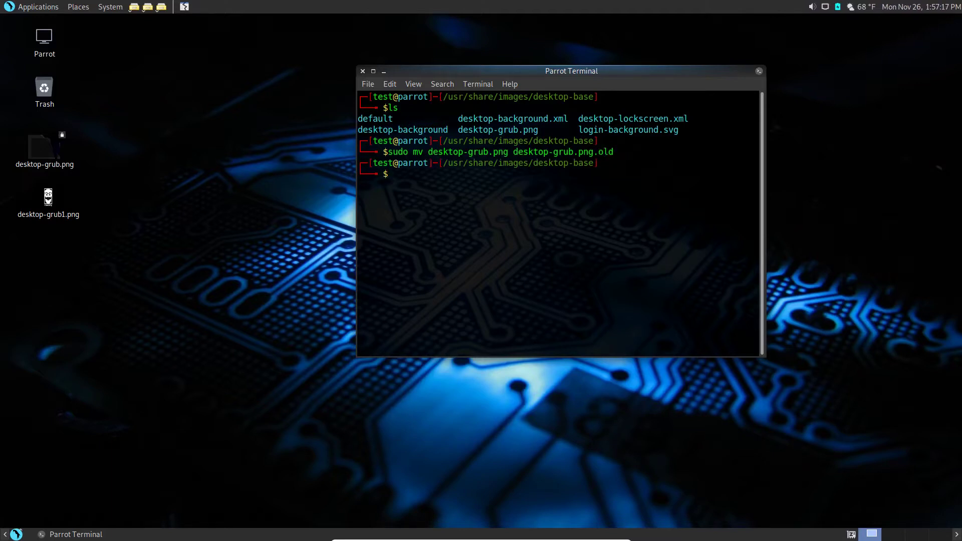
{"action": "type", "text": "ls"}
{"action": "key", "text": "Return"}
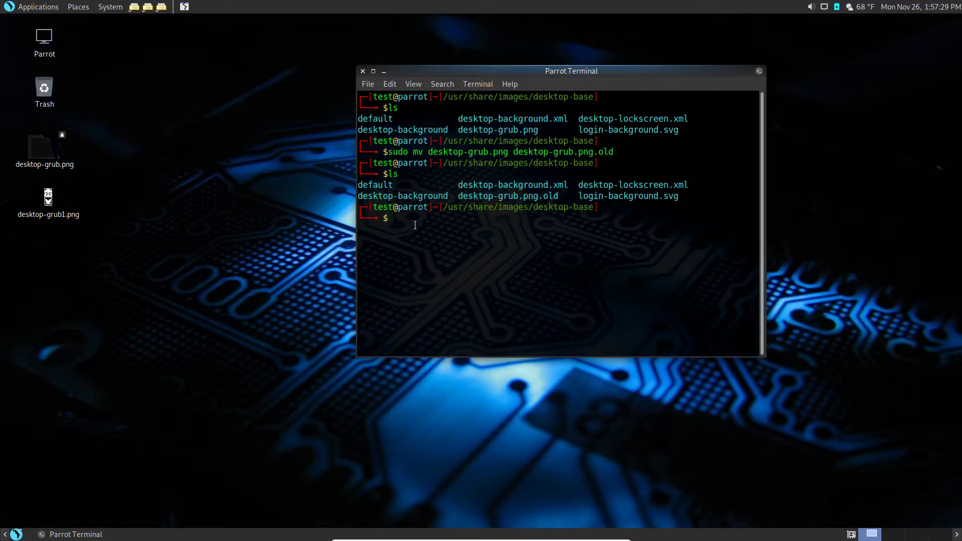
Copy /home/test/Desktop/desktop-grub1.png into the current folder as desktop-grub.png with sudo cp and list the folder.
{"action": "type", "text": "sudo"}
{"action": "type", "text": "cp /home/"}
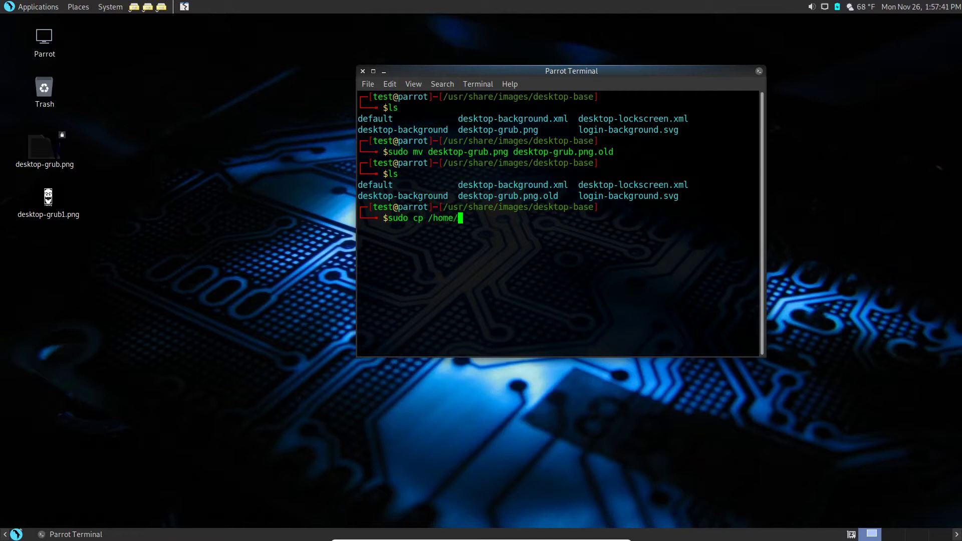
{"action": "type", "text": "test/Des"}
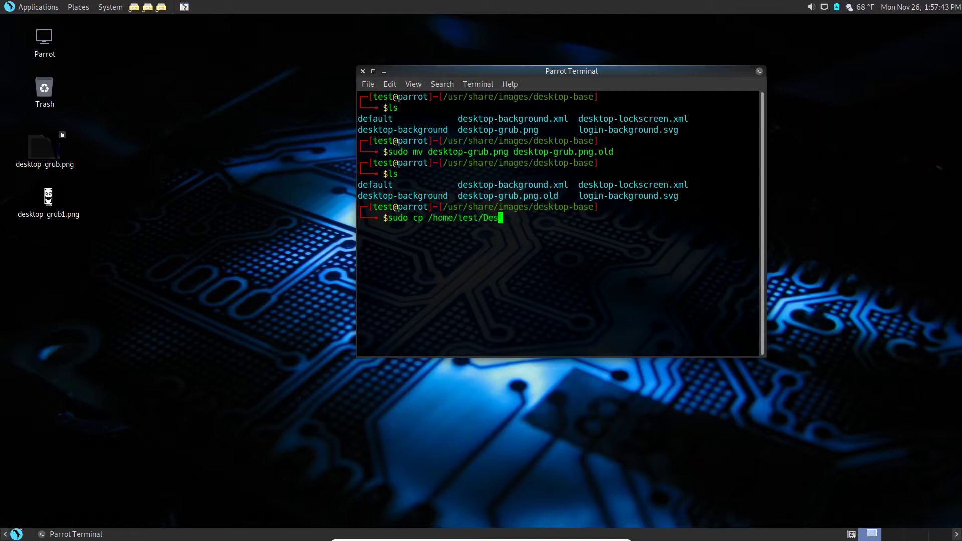
{"action": "type", "text": "ktop/desktop-grub"}
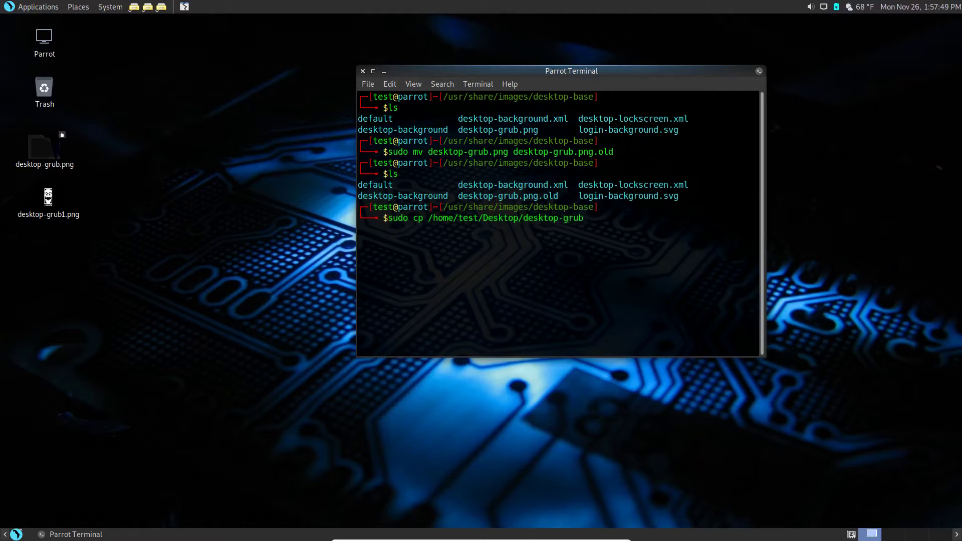
{"action": "type", "text": "1.png"}
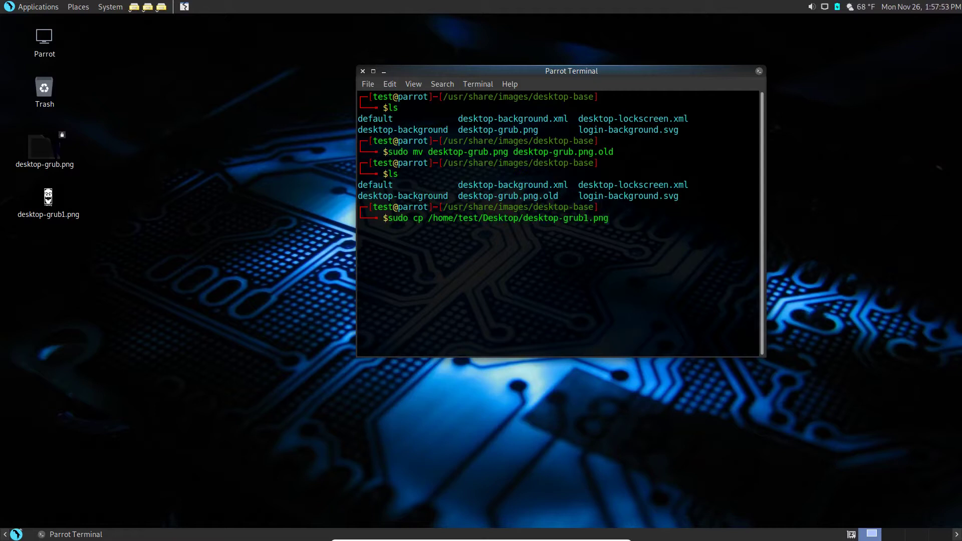
{"action": "type", "text": " desktop-grub.png"}
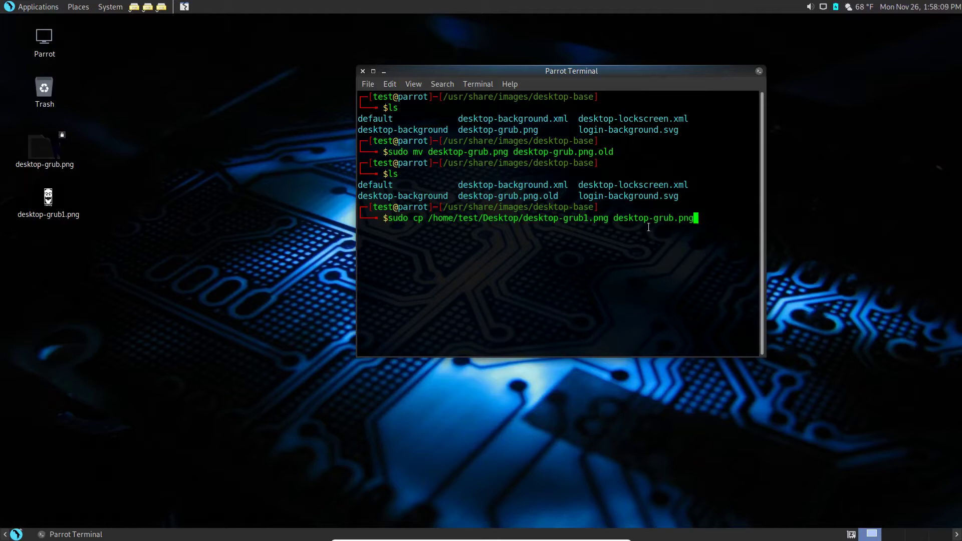
{"action": "key", "text": "Return"}
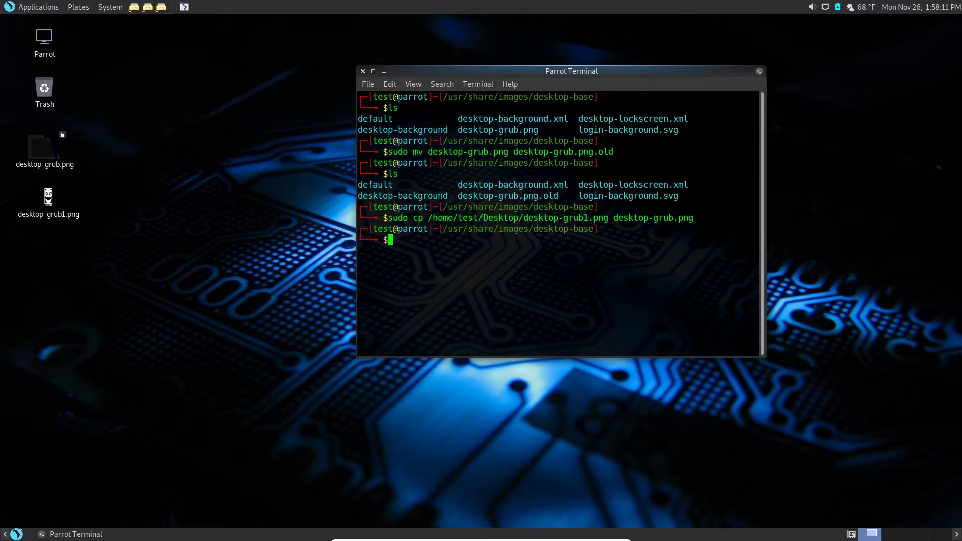
{"action": "type", "text": "ls"}
{"action": "key", "text": "Return"}
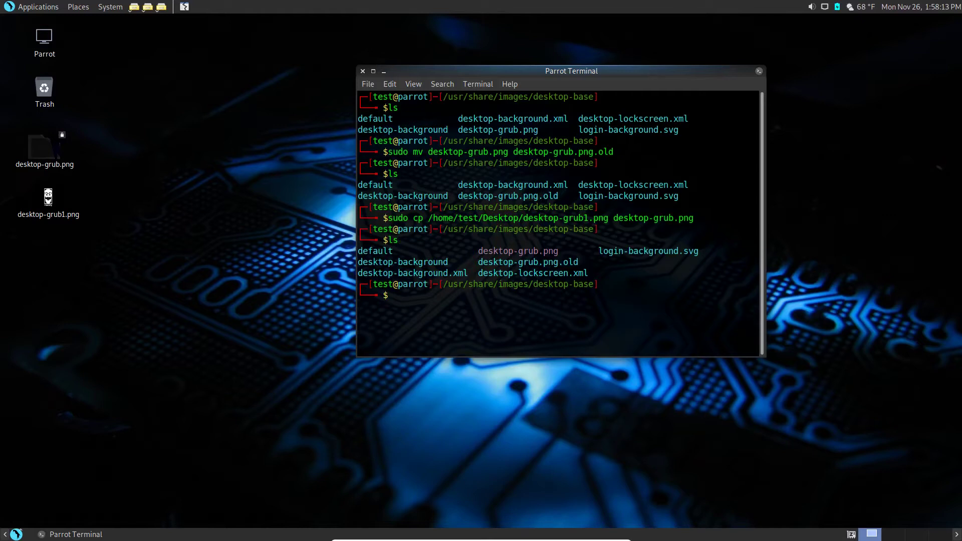
Make desktop-grub.png executable with sudo chmod +x and list the desktop-base folder again.
{"action": "type", "text": "sudo chown"}
{"action": "key", "text": "BackSpace"}
{"action": "key", "text": "BackSpace"}
{"action": "key", "text": "BackSpace"}
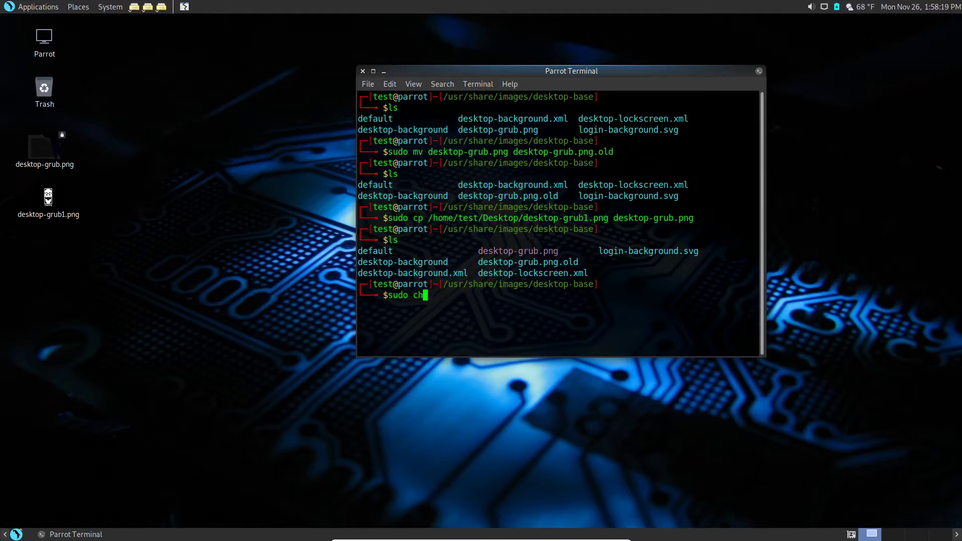
{"action": "type", "text": "mod +x desktop-grub.png"}
{"action": "key", "text": "Return"}
{"action": "type", "text": "ls"}
{"action": "key", "text": "Return"}
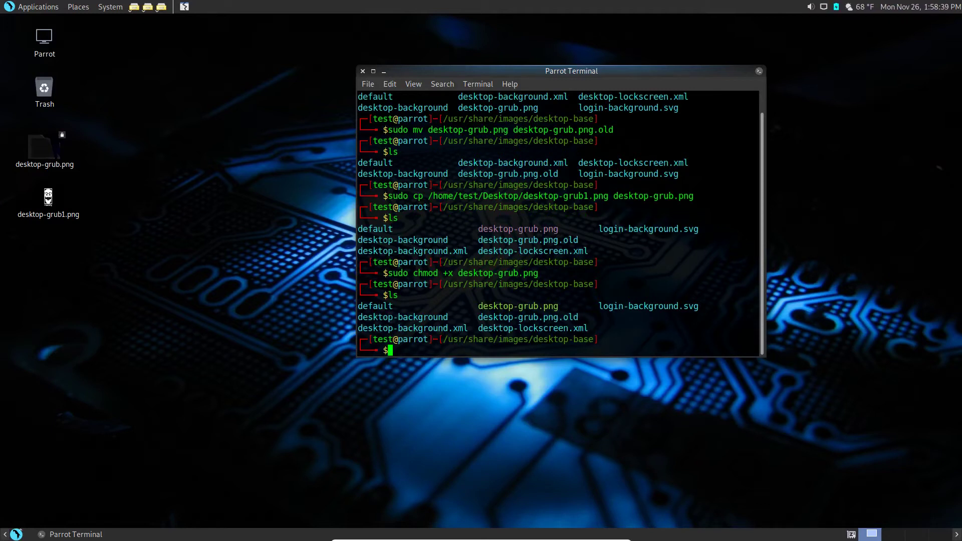
Set root as the owner of desktop-grub.png with sudo chown and list the folder.
{"action": "type", "text": "sudo chown root "}
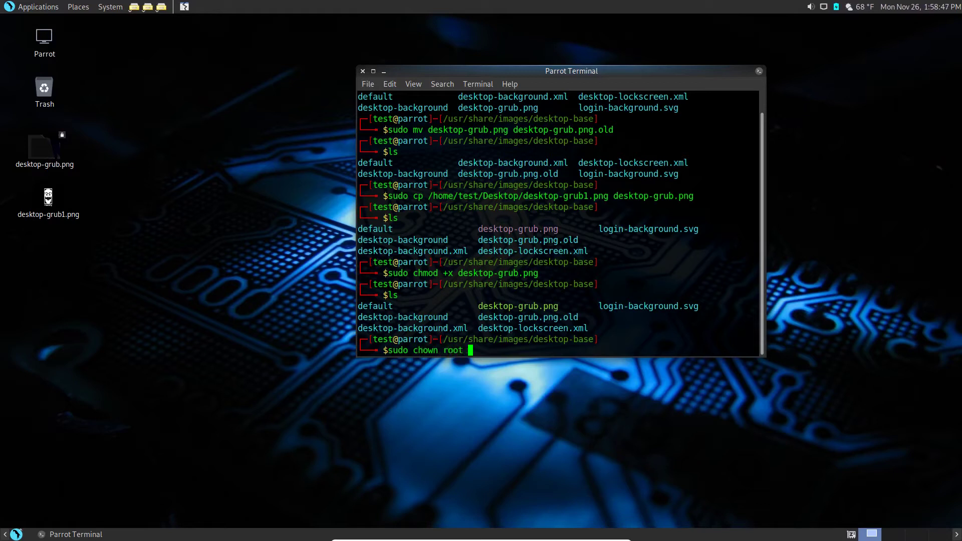
{"action": "type", "text": "desktop"}
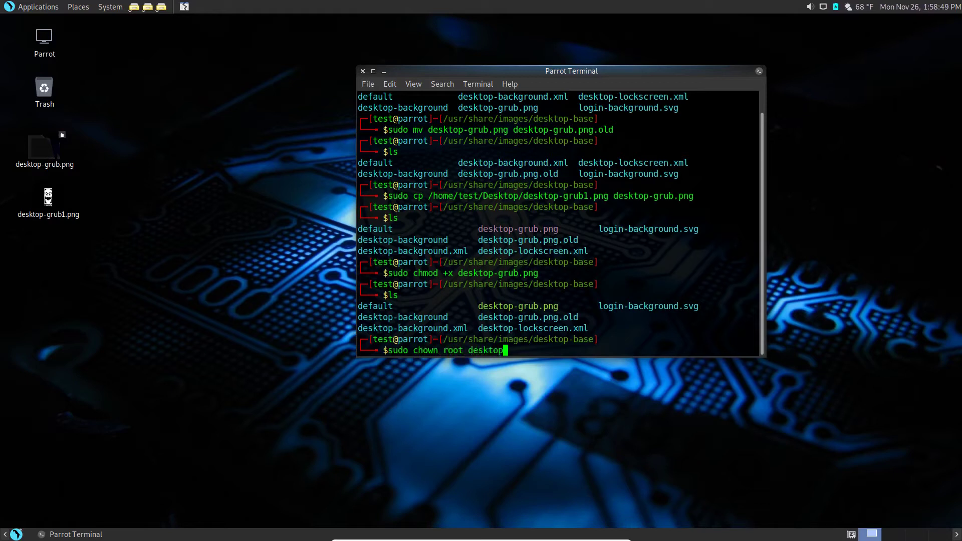
{"action": "type", "text": "-grub.png"}
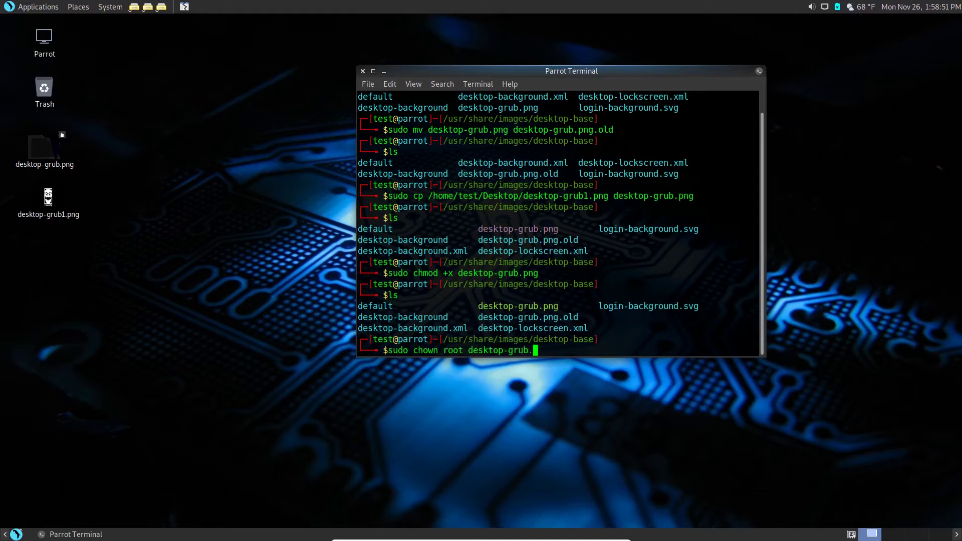
{"action": "key", "text": "Return"}
{"action": "type", "text": "ls"}
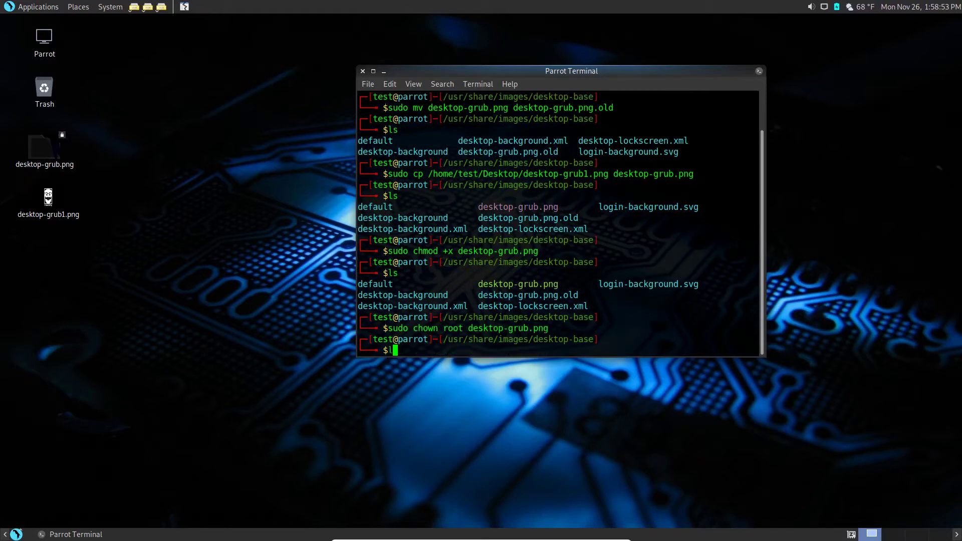
{"action": "key", "text": "Return"}
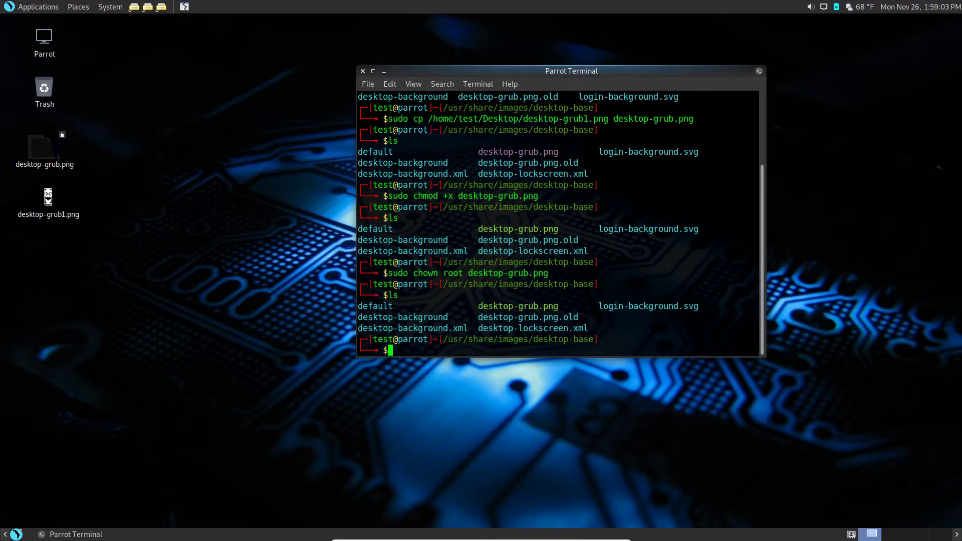
Regenerate the GRUB configuration with sudo update-grub and exit the terminal.
{"action": "type", "text": "sudo update-grub"}
{"action": "key", "text": "Return"}
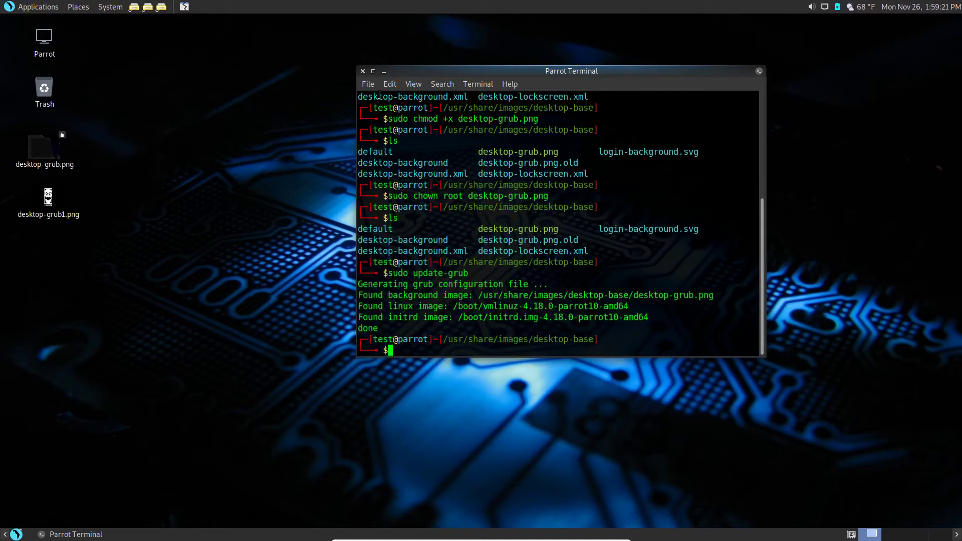
{"action": "type", "text": "exit"}
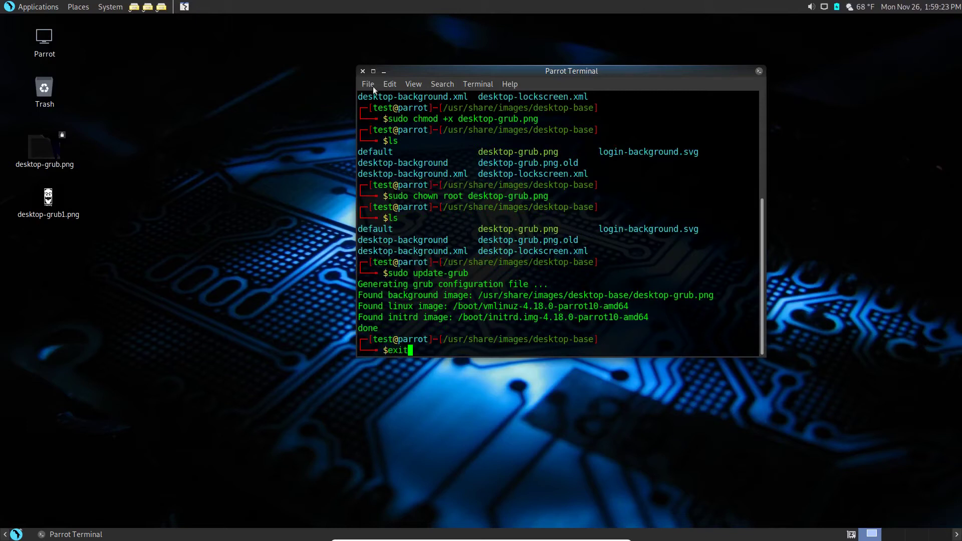
{"action": "key", "text": "Return"}
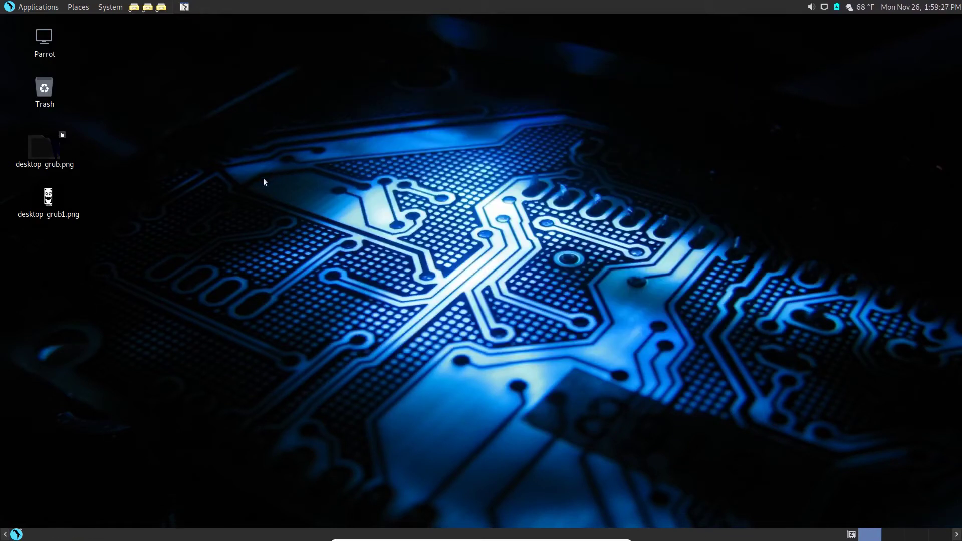
Move desktop-grub.png from the desktop to the Trash and empty the Trash.
{"action": "left_click_drag", "start_coordinate": [44, 148], "coordinate": [44, 95]}
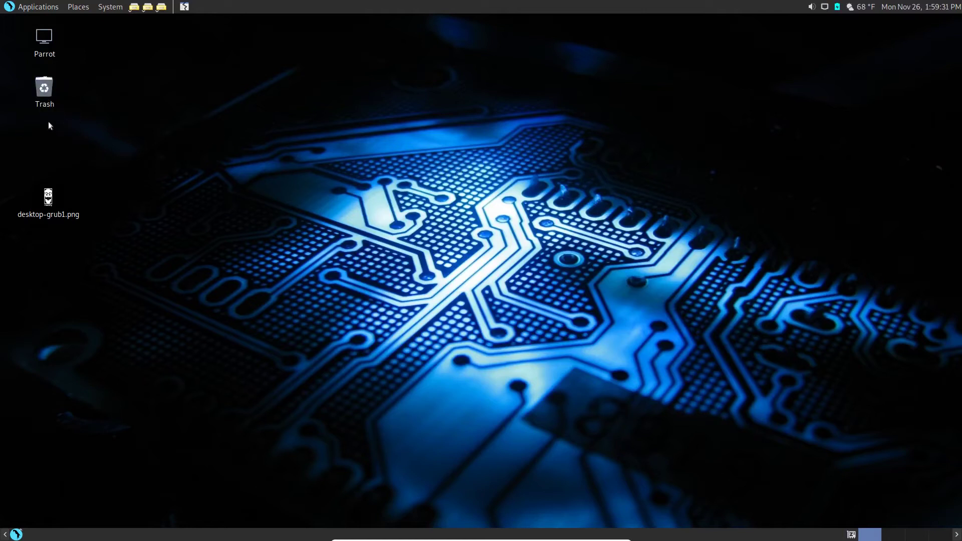
{"action": "right_click", "coordinate": [47, 93]}
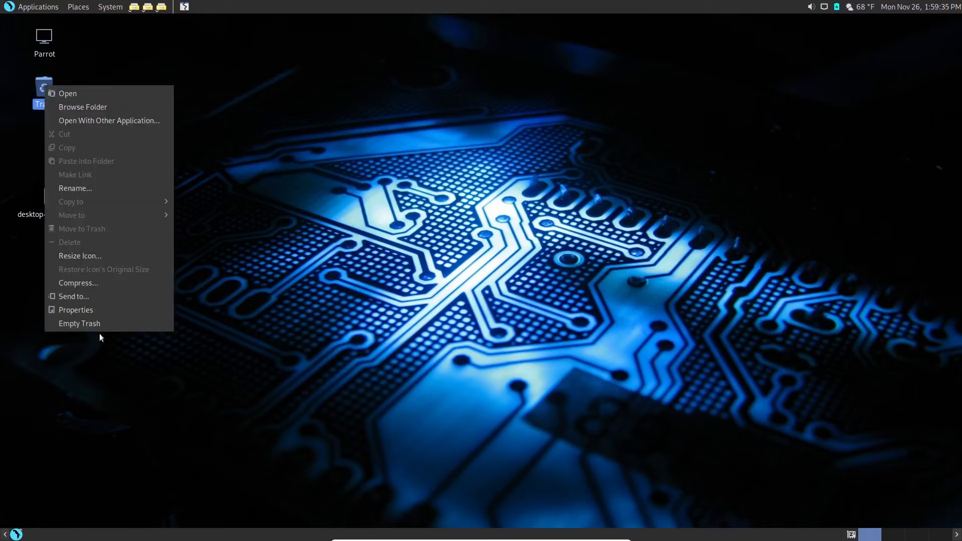
{"action": "left_click", "coordinate": [100, 325]}
{"action": "left_click", "coordinate": [546, 306]}
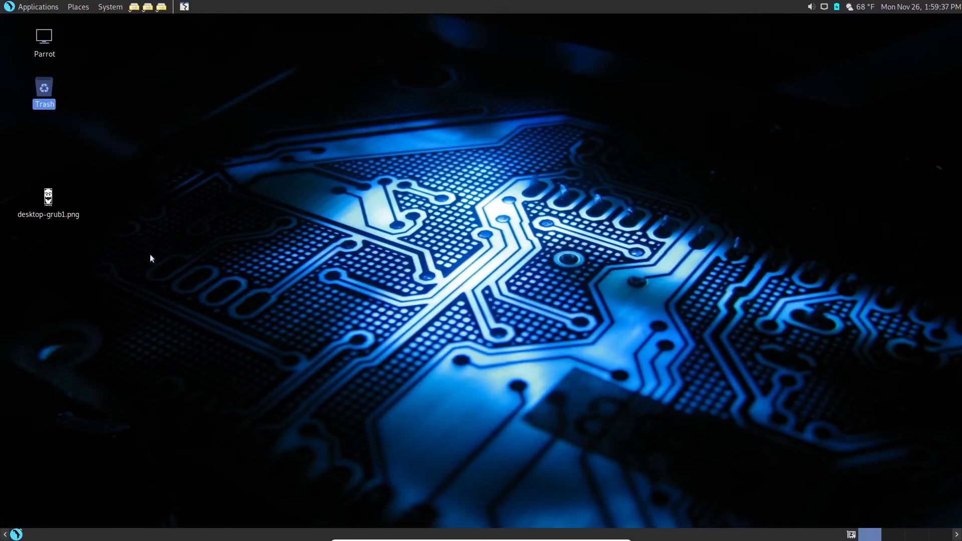
Organize the desktop icons by name.
{"action": "left_click", "coordinate": [196, 131]}
{"action": "right_click", "coordinate": [154, 148]}
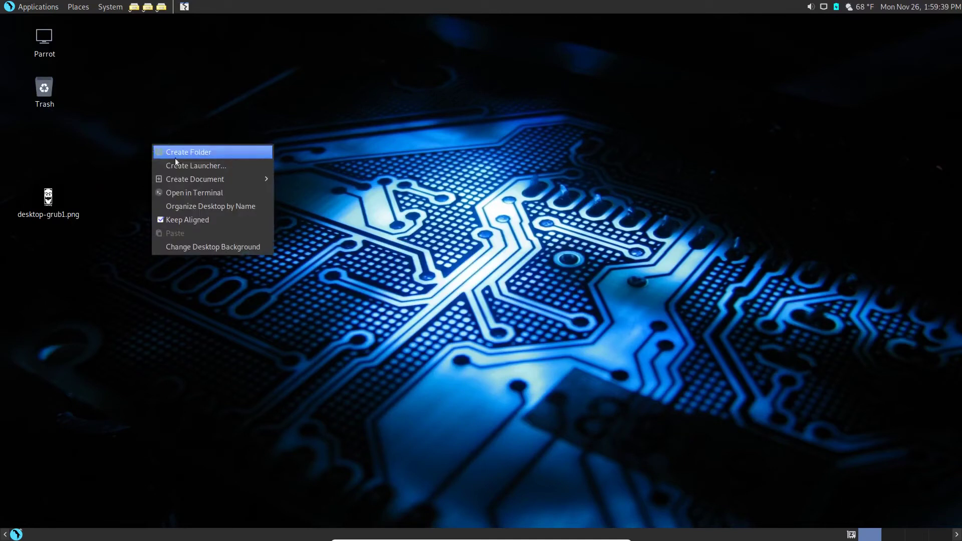
{"action": "left_click", "coordinate": [187, 205]}
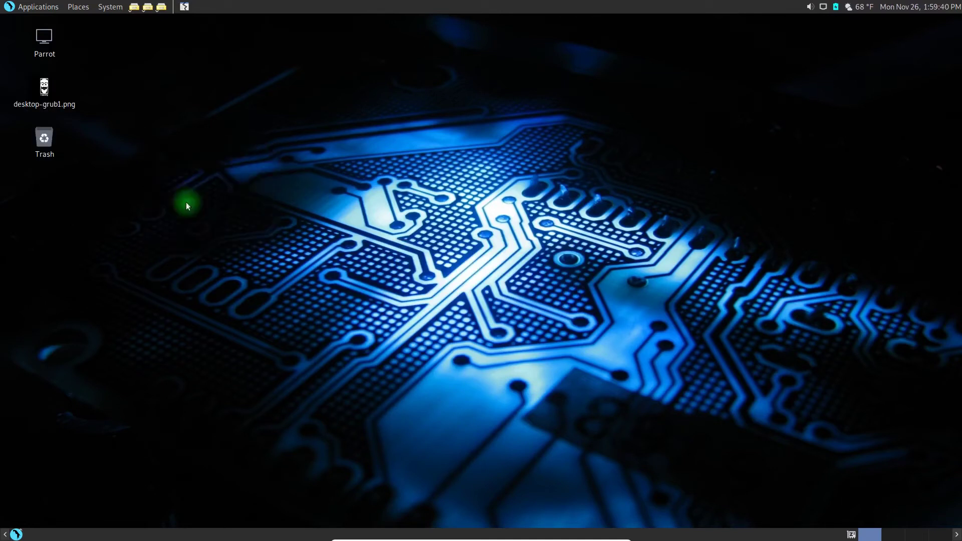
Create a new folder named screens on the desktop.
{"action": "right_click", "coordinate": [69, 207]}
{"action": "left_click", "coordinate": [87, 212]}
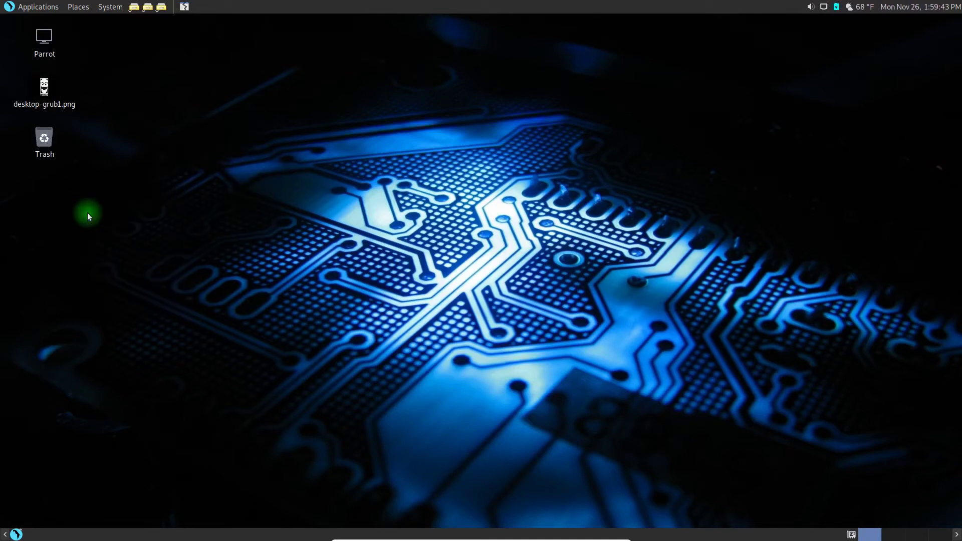
{"action": "type", "text": "screens"}
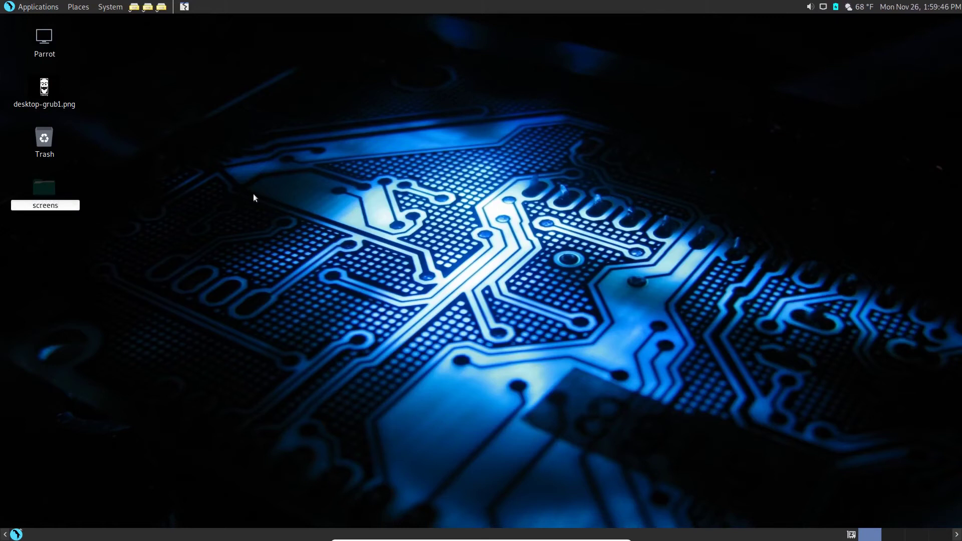
{"action": "key", "text": "Return"}
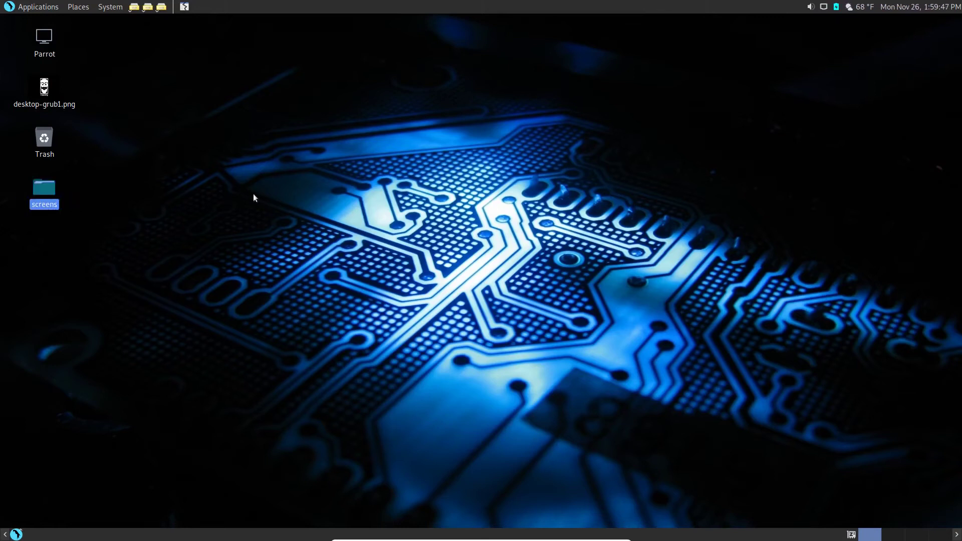
Open the screens folder and create a subfolder named boot-screen in it.
{"action": "double_click", "coordinate": [44, 188]}
{"action": "right_click", "coordinate": [389, 248]}
{"action": "left_click", "coordinate": [414, 251]}
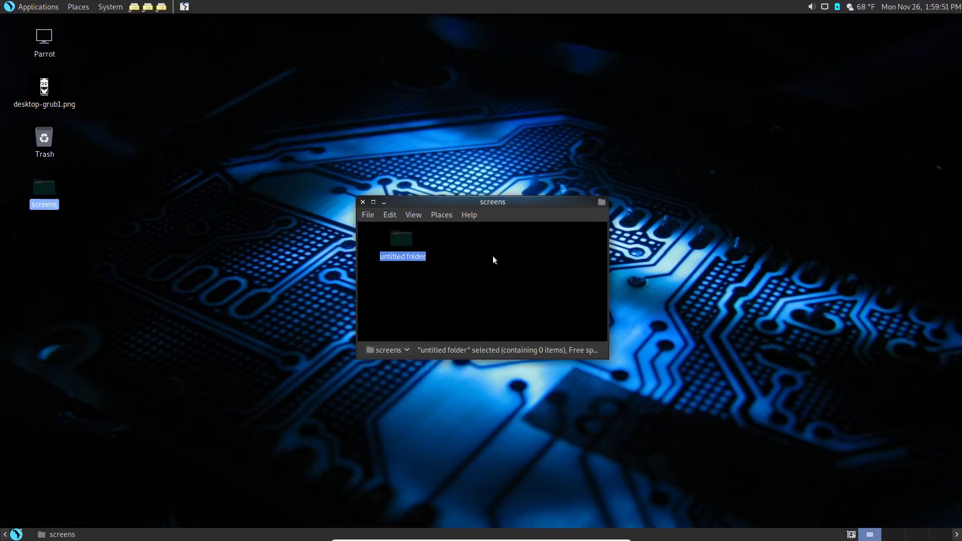
{"action": "type", "text": "boot"}
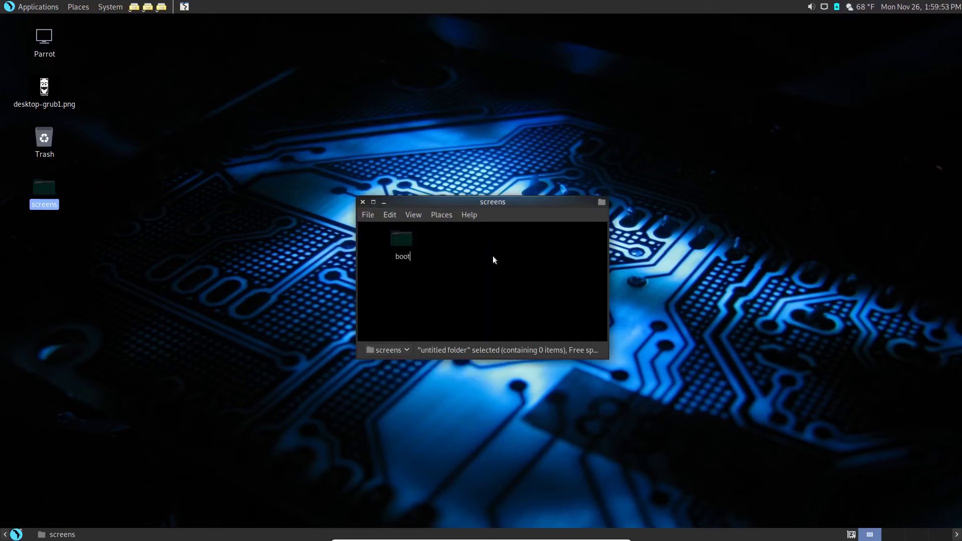
{"action": "type", "text": "-screen"}
{"action": "key", "text": "Return"}
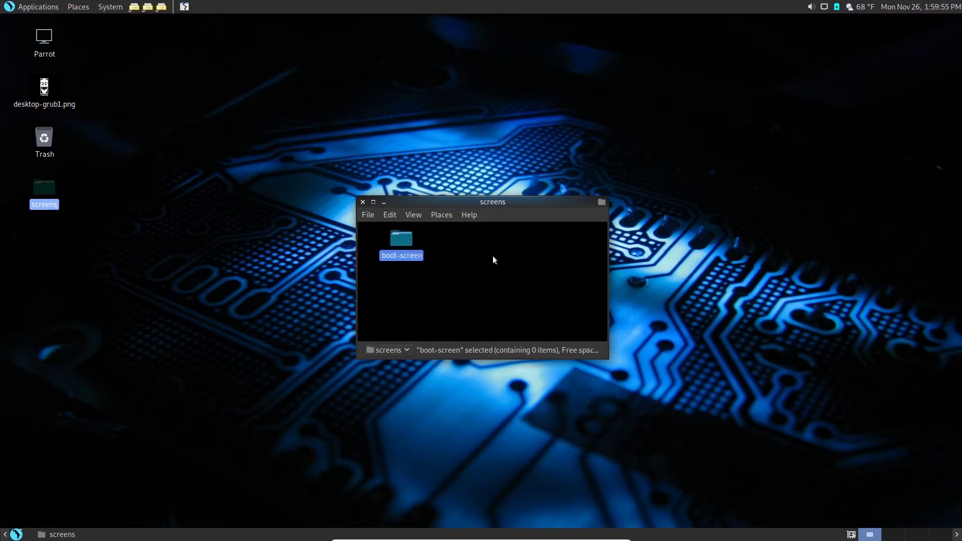
Move desktop-grub1.png from the desktop into boot-screen, close the folder window and organize the desktop by name.
{"action": "left_click_drag", "start_coordinate": [45, 92], "coordinate": [409, 241]}
{"action": "left_click", "coordinate": [362, 202]}
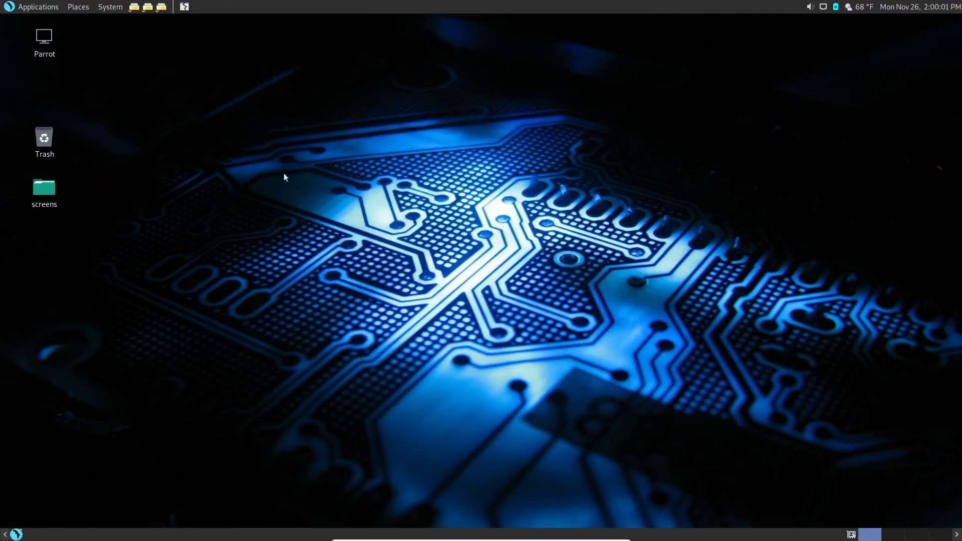
{"action": "right_click", "coordinate": [187, 138]}
{"action": "left_click", "coordinate": [217, 198]}
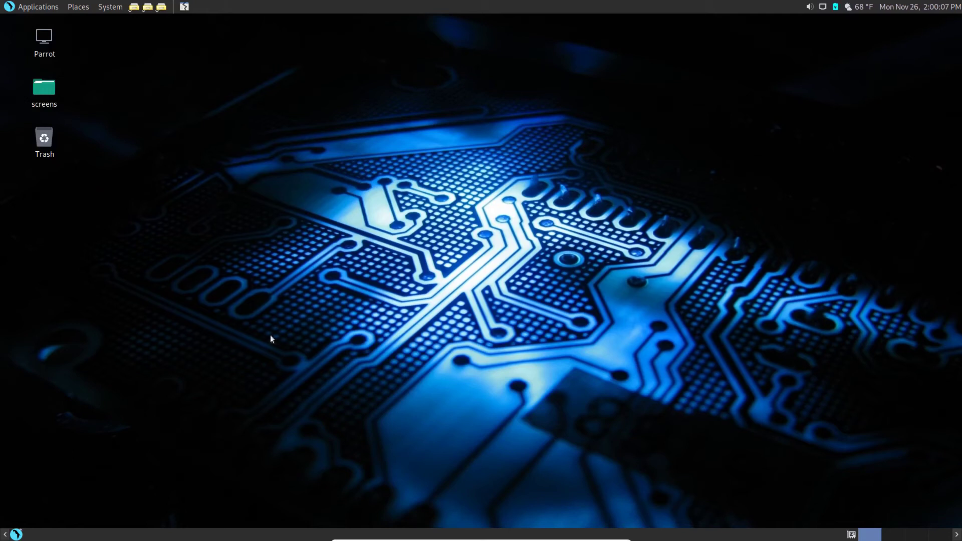
{"action": "left_click", "coordinate": [116, 7]}
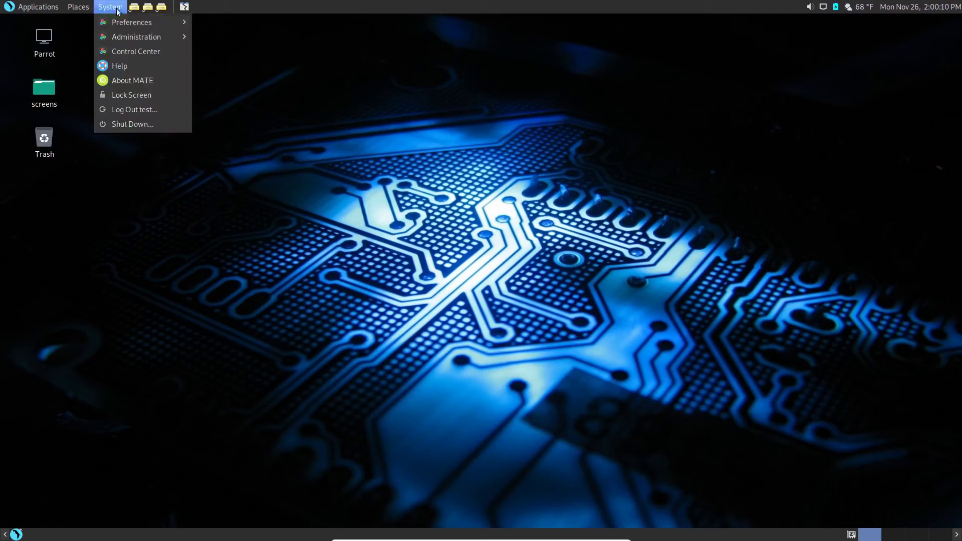
{"action": "left_click", "coordinate": [129, 112]}
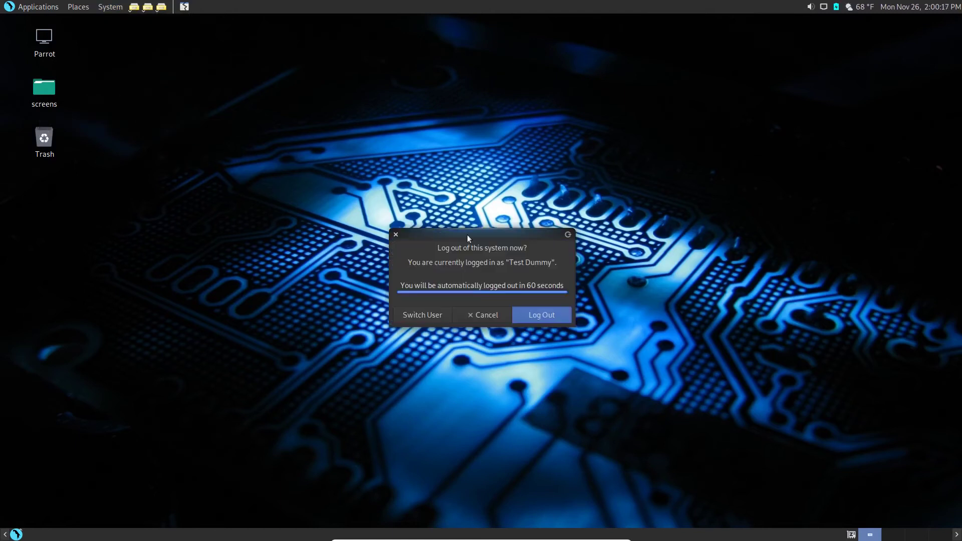
{"action": "left_click", "coordinate": [485, 314]}
Take the ParrotSec OS virtual machine out of full-screen mode.
{"action": "mouse_move", "coordinate": [422, 537]}
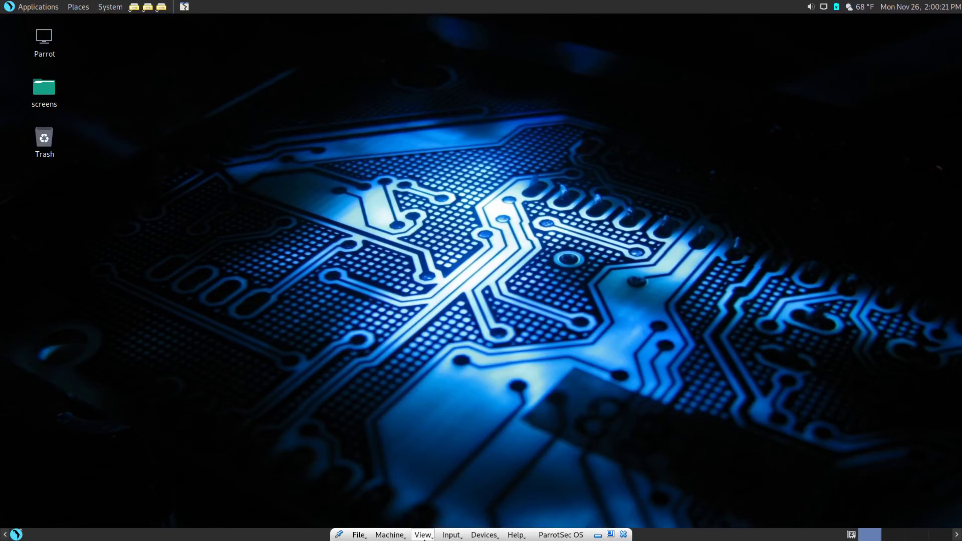
{"action": "left_click", "coordinate": [422, 536]}
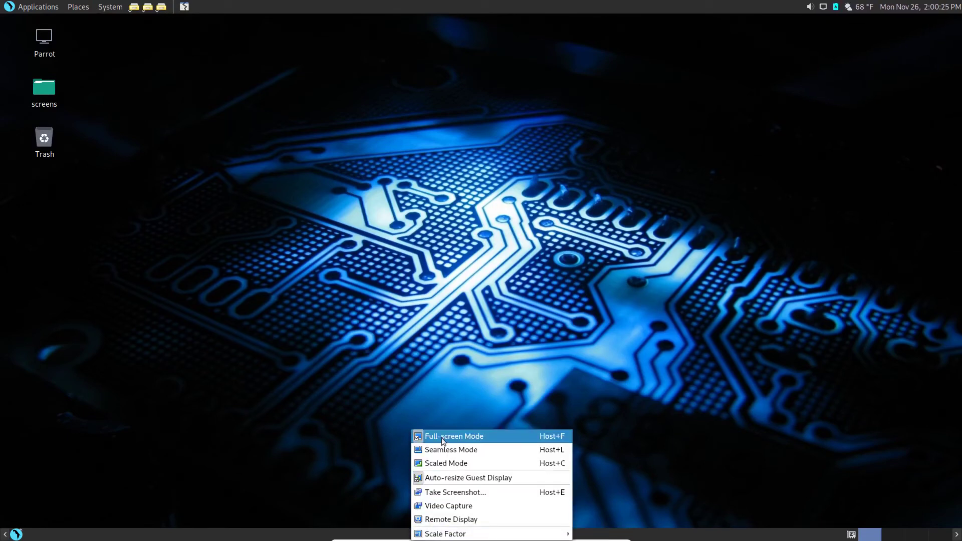
{"action": "left_click", "coordinate": [442, 438]}
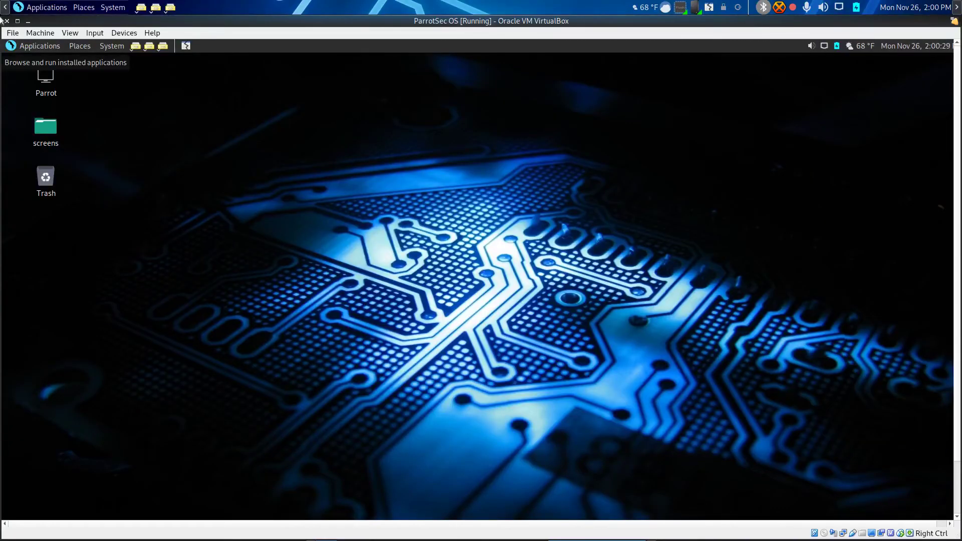
Reposition the virtual machine window on the host desktop and restart the ParrotSec OS guest system.
{"action": "left_click_drag", "start_coordinate": [1, 20], "coordinate": [319, 112]}
{"action": "left_click_drag", "start_coordinate": [439, 117], "coordinate": [260, 52]}
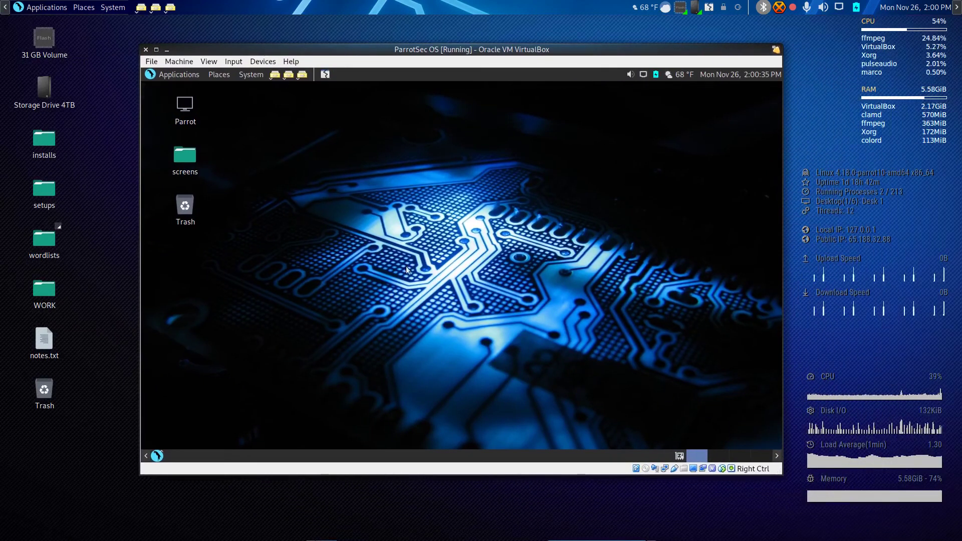
{"action": "left_click", "coordinate": [251, 76]}
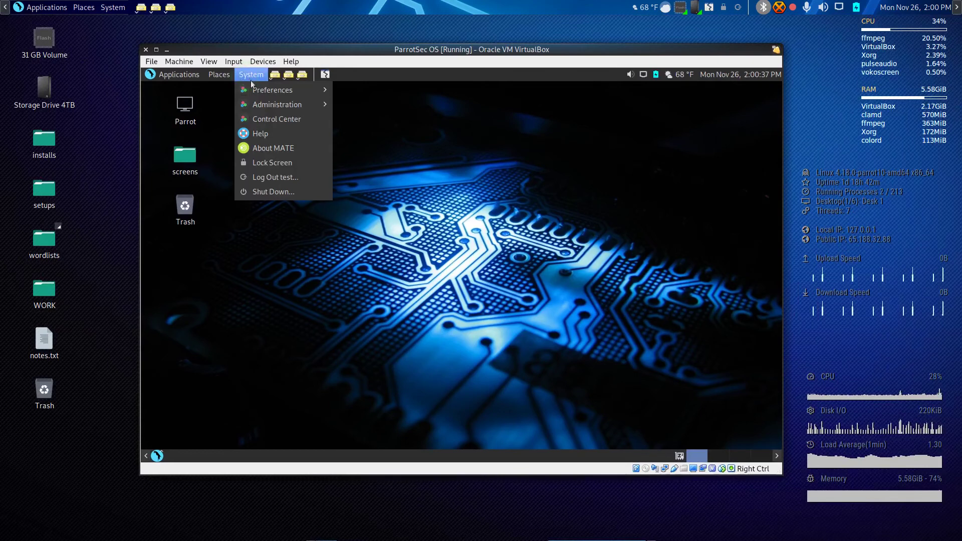
{"action": "left_click", "coordinate": [275, 192]}
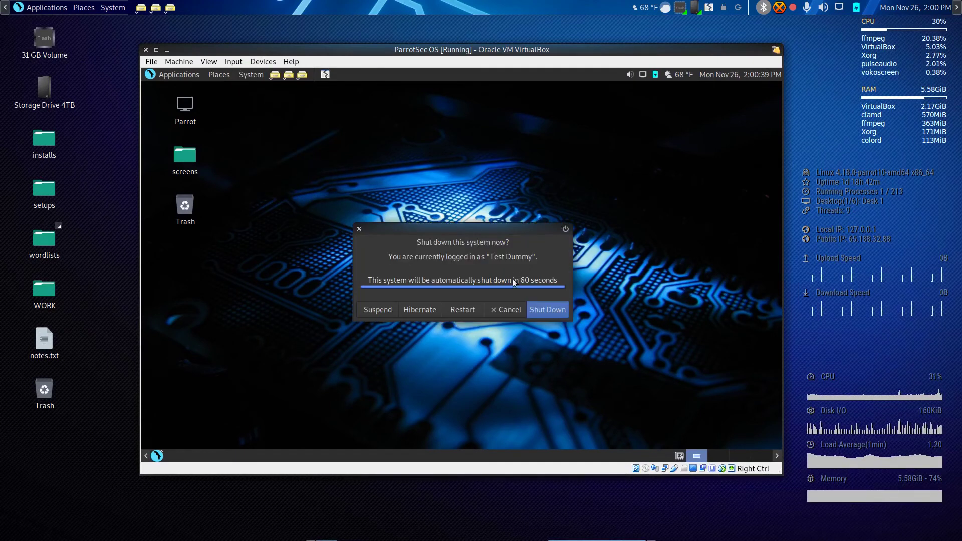
{"action": "left_click", "coordinate": [458, 311]}
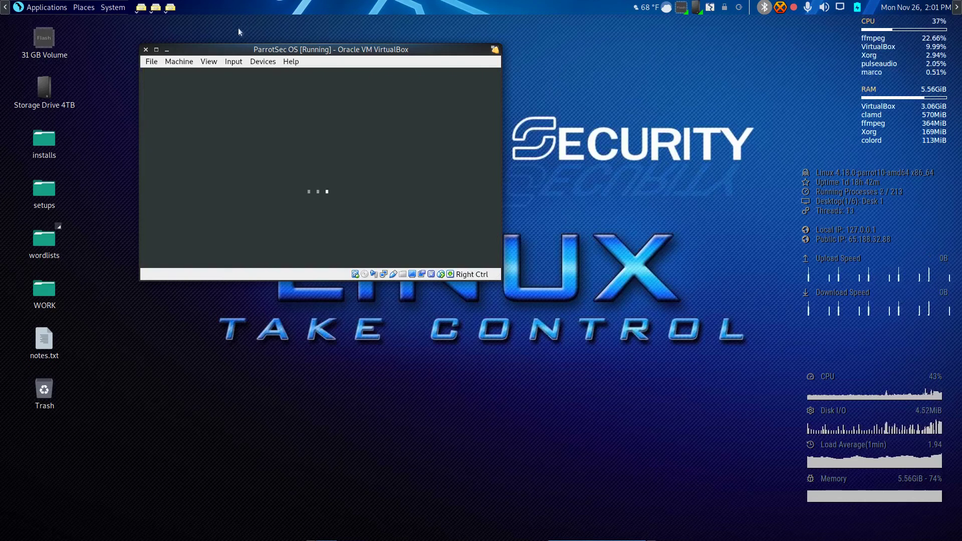
{"action": "left_click_drag", "start_coordinate": [235, 51], "coordinate": [334, 84]}
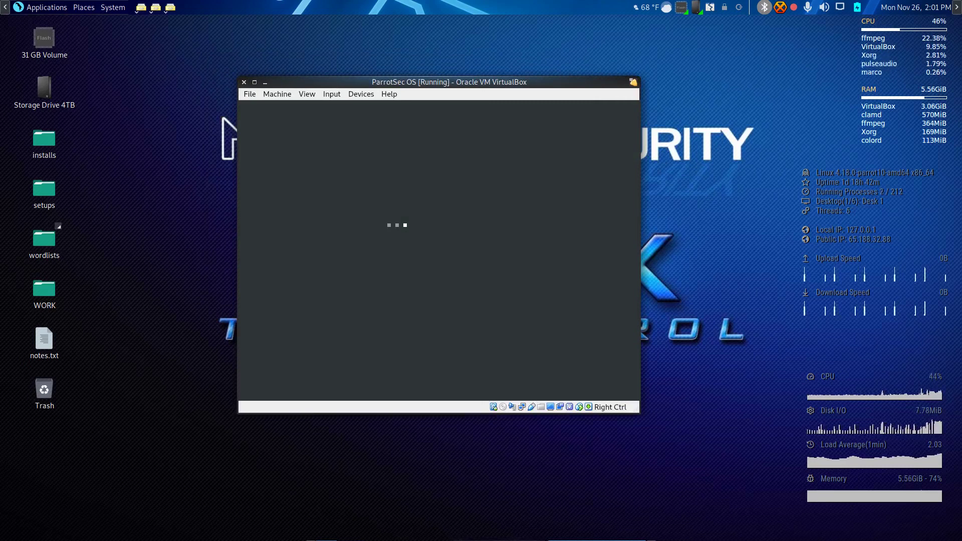
{"action": "mouse_move", "coordinate": [382, 539]}
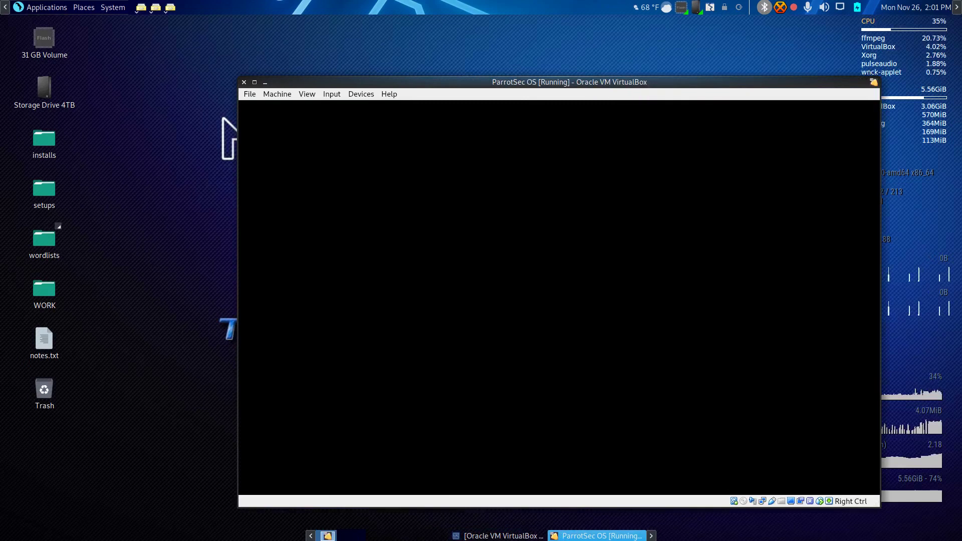
{"action": "right_click", "coordinate": [795, 8]}
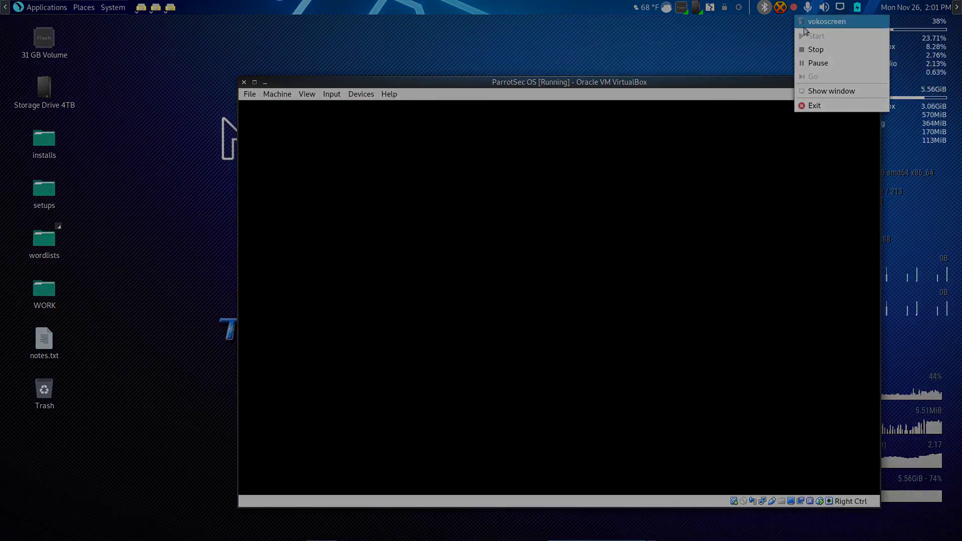